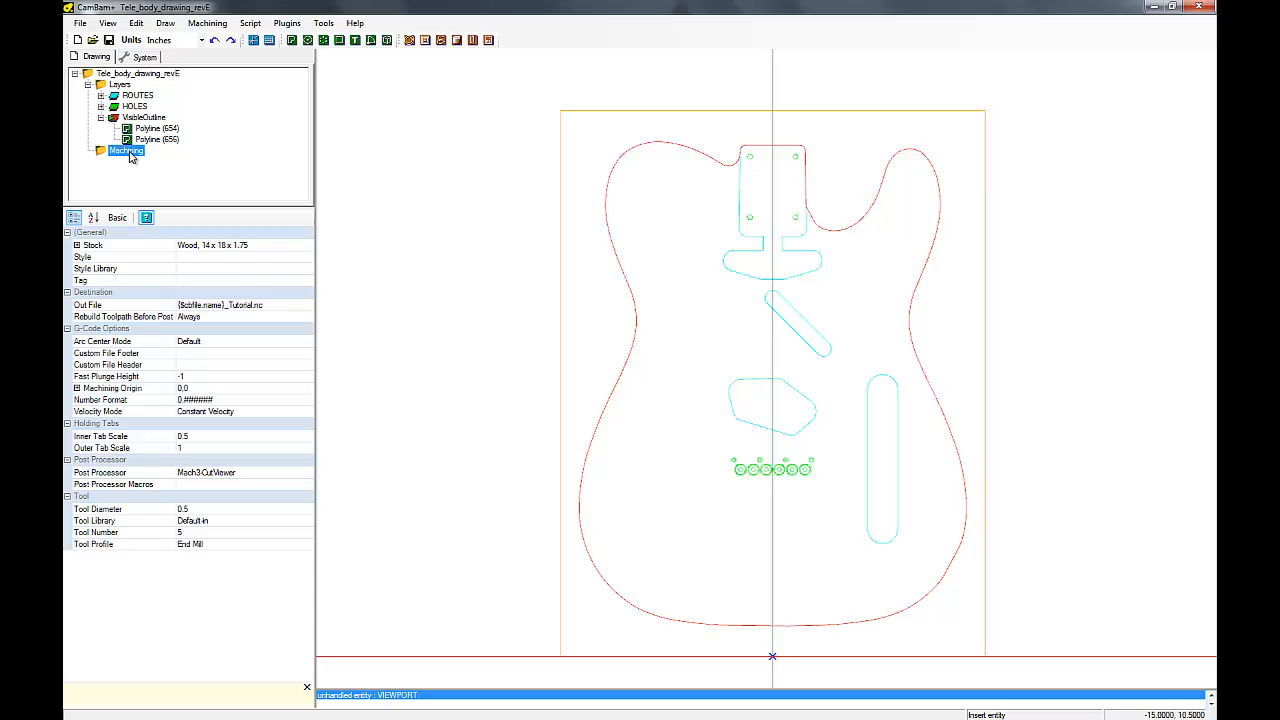
Step: Create a new machining part and name it HalfInchEndMill
right_click(130, 157)
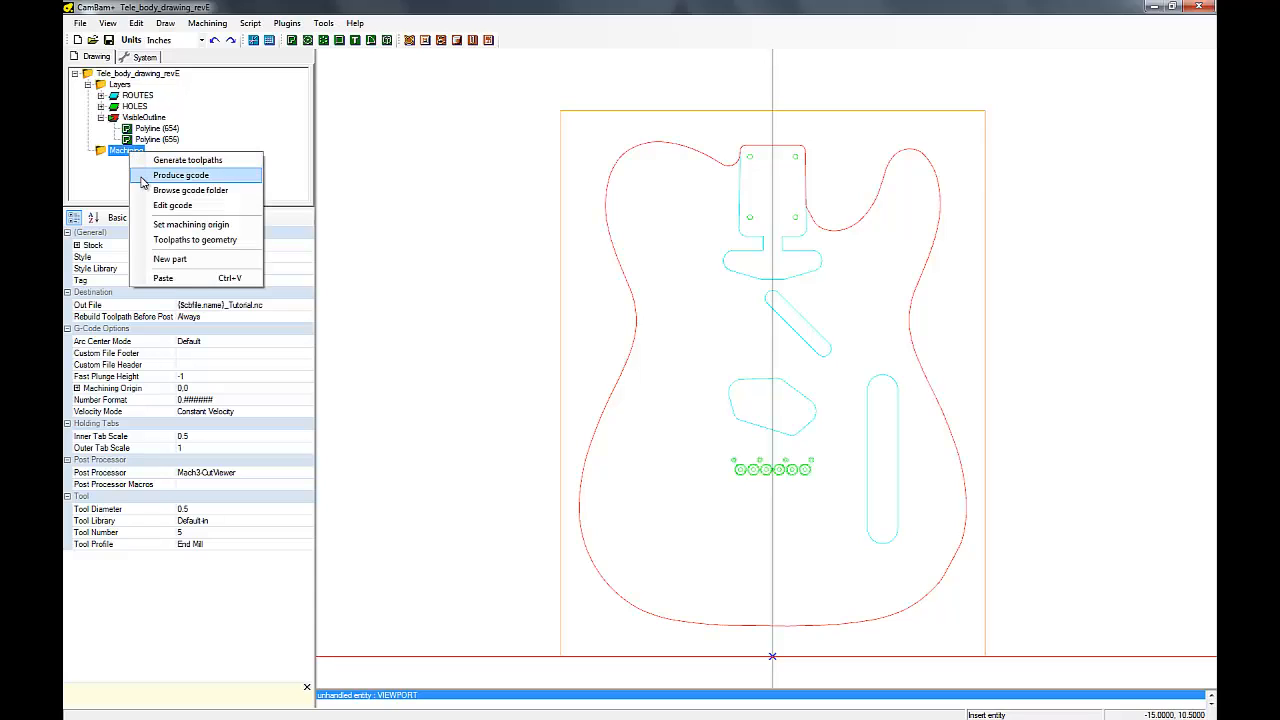
left_click(166, 259)
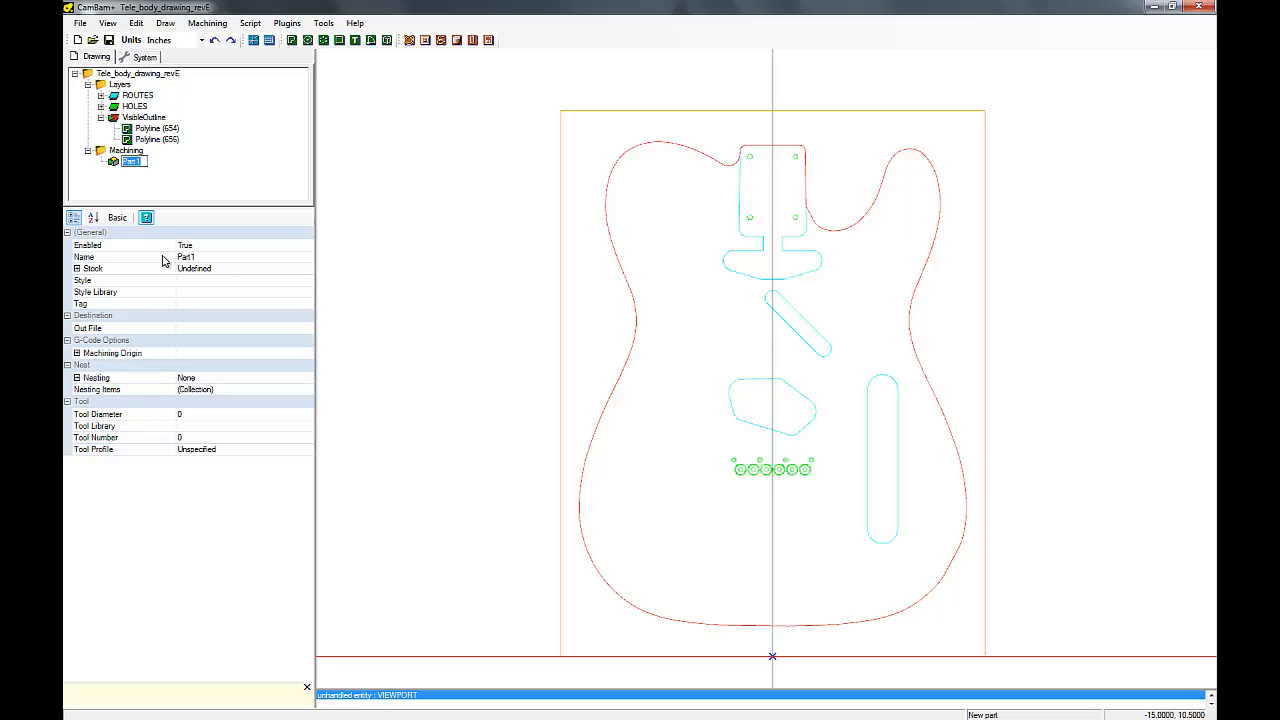
type("HalfInchEndMill")
key("Return")
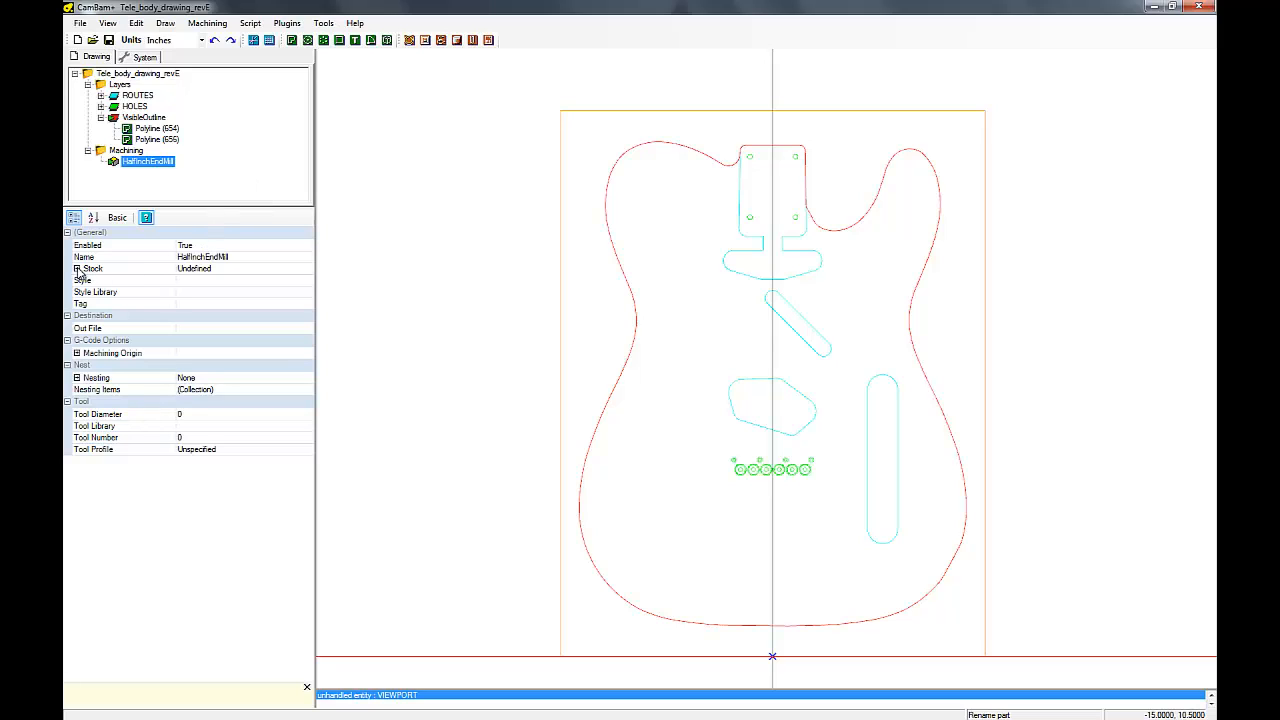
Step: Set the HalfInchEndMill part's stock offset X to -7 and its stock surface to -1
left_click(77, 269)
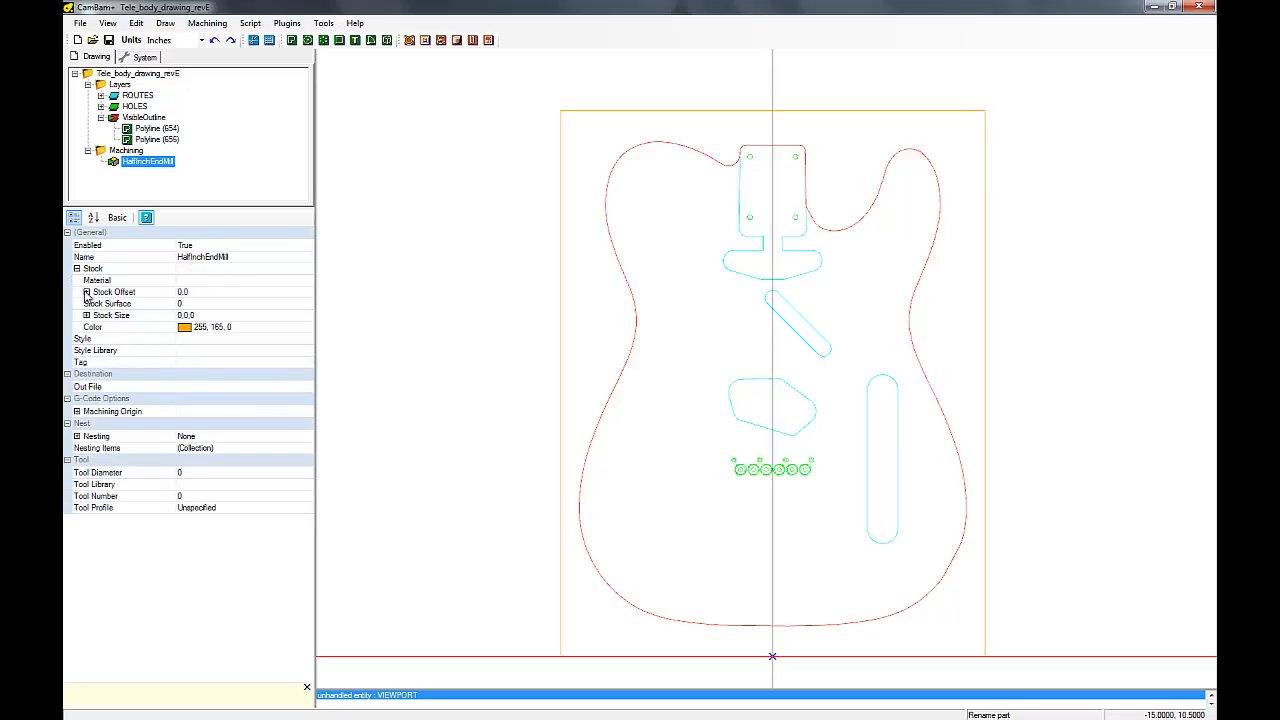
left_click(86, 292)
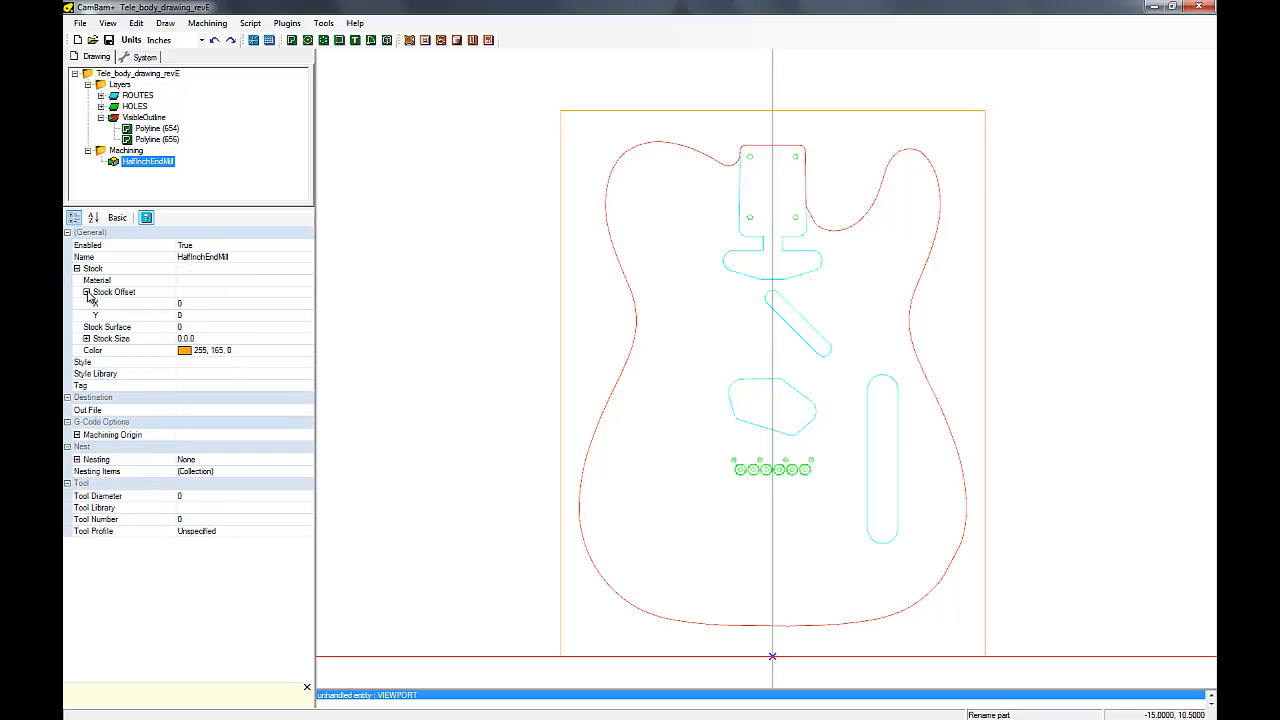
left_click(189, 303)
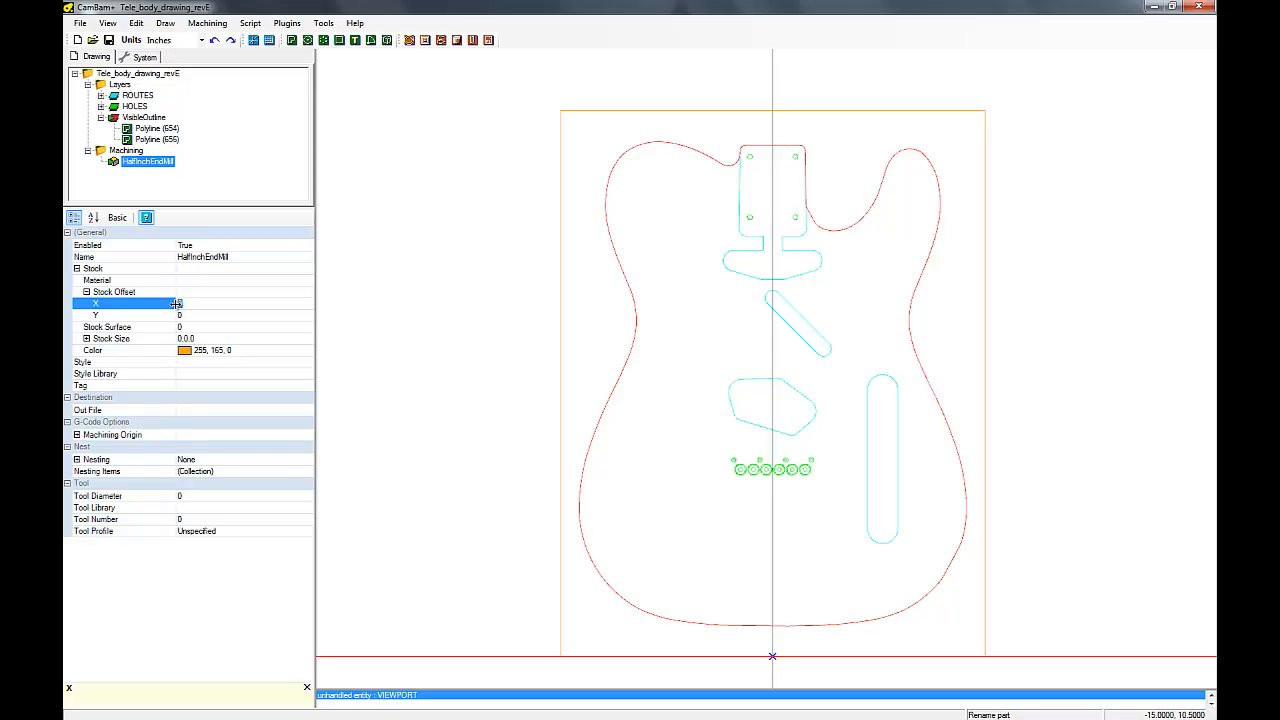
type("-7")
left_click(186, 316)
left_click(183, 328)
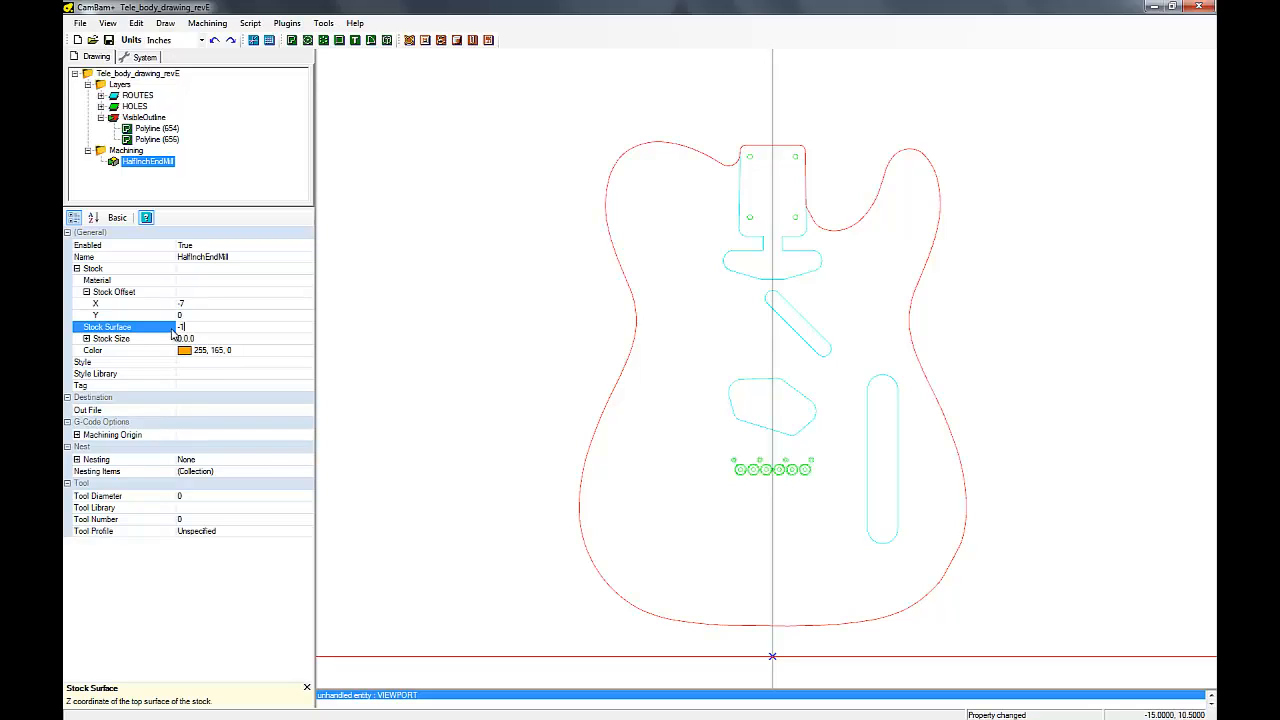
Step: Set the part's stock size to X 14, Y 18 and Z 1.75
left_click(87, 339)
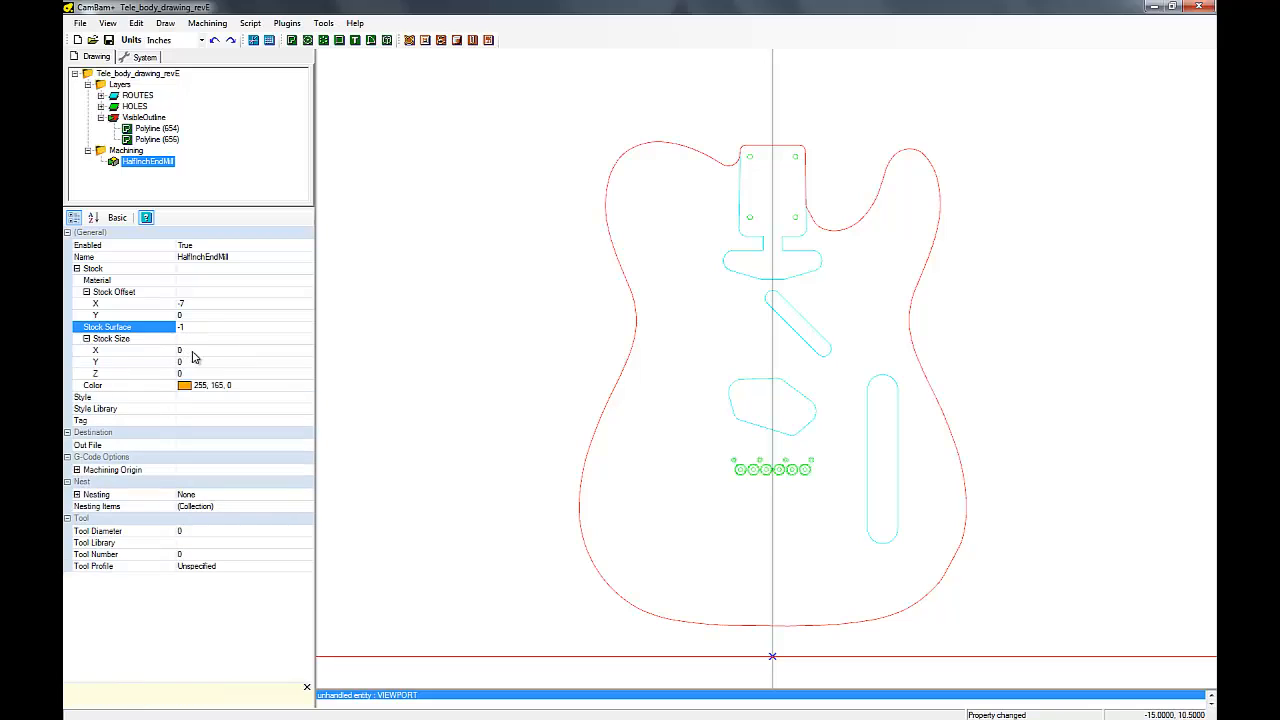
left_click(197, 353)
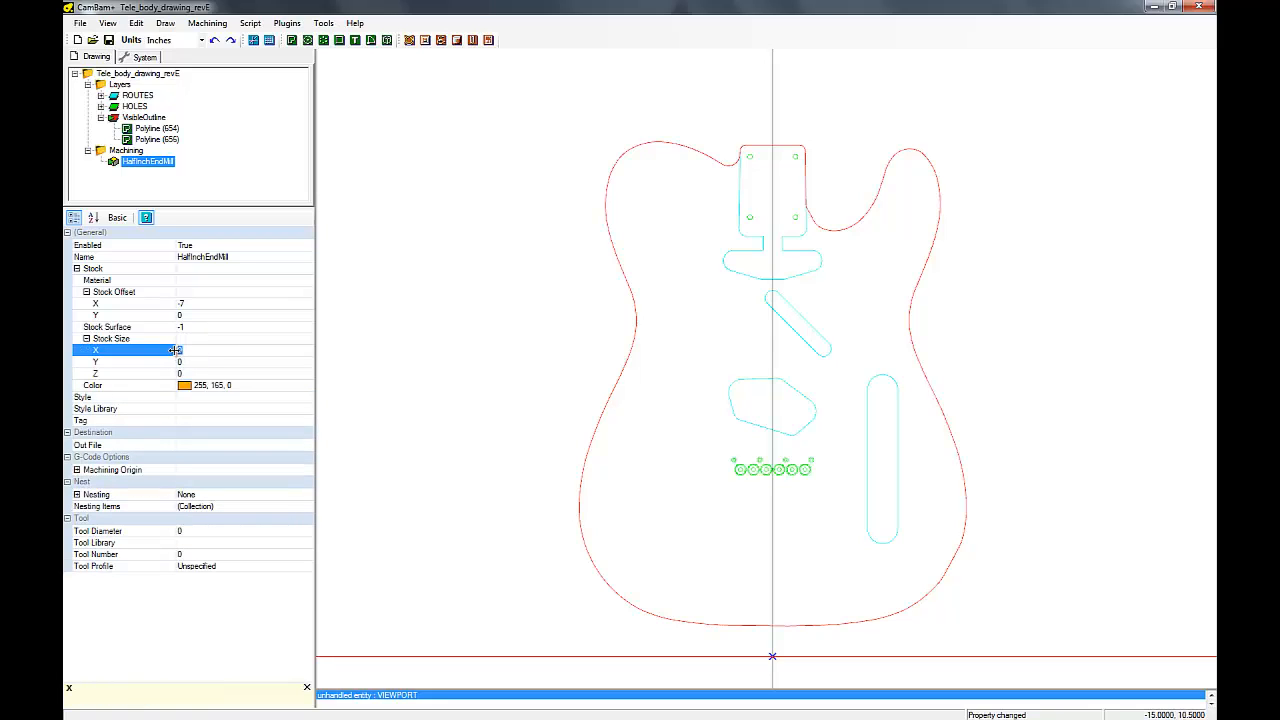
type("14")
left_click(177, 363)
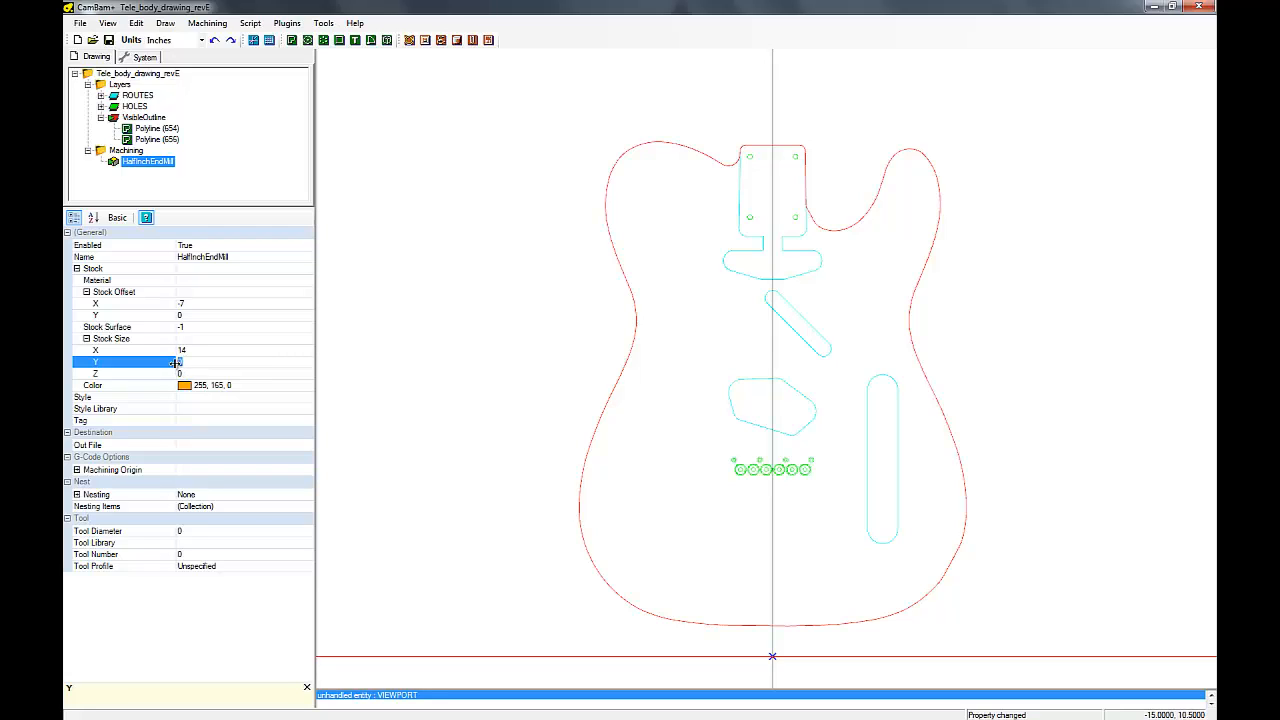
type("18")
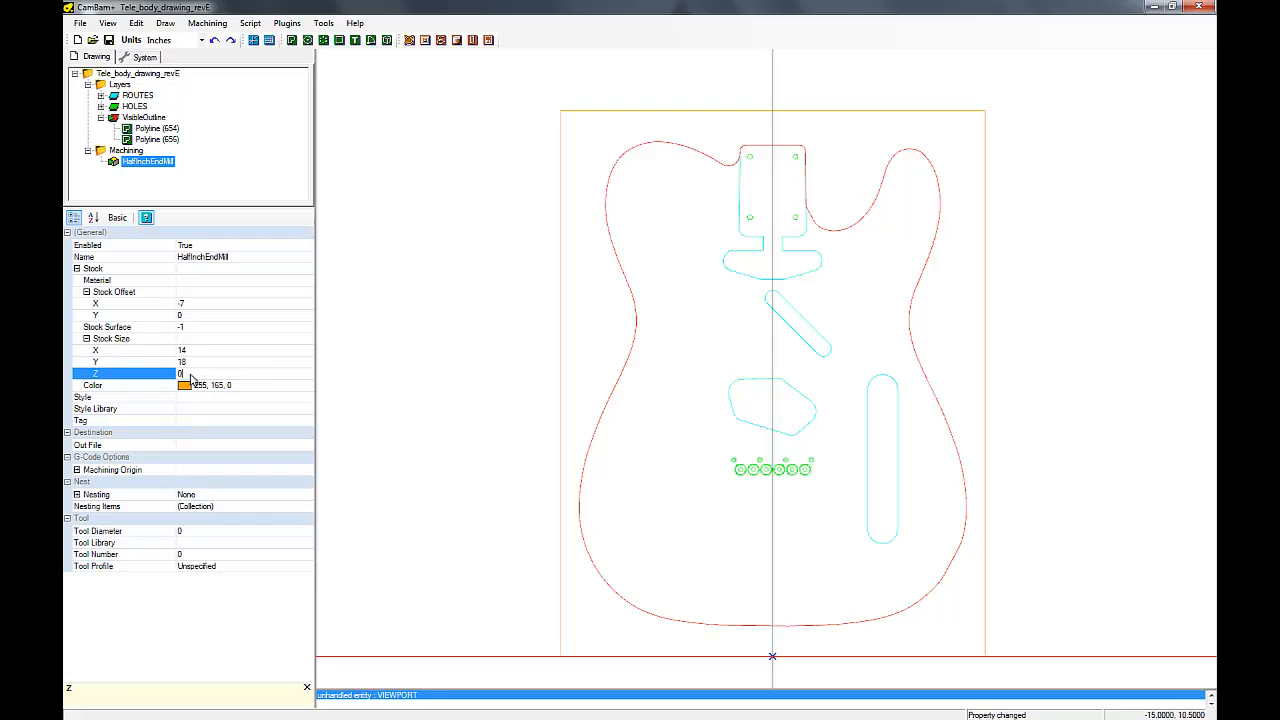
left_click(181, 375)
left_click_drag(181, 376, 178, 376)
left_click(185, 399)
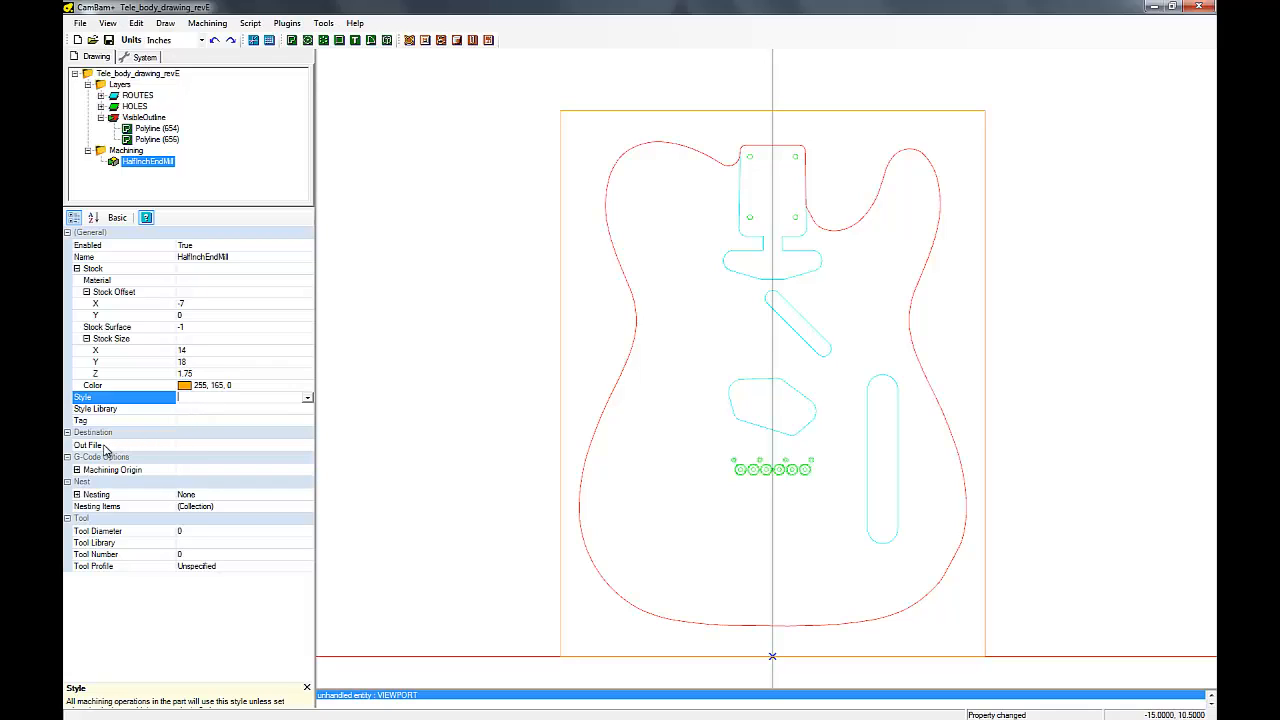
Step: Set the part's G-code output file to HalfInchEndMill.nc in the Tutorial folder
left_click(191, 449)
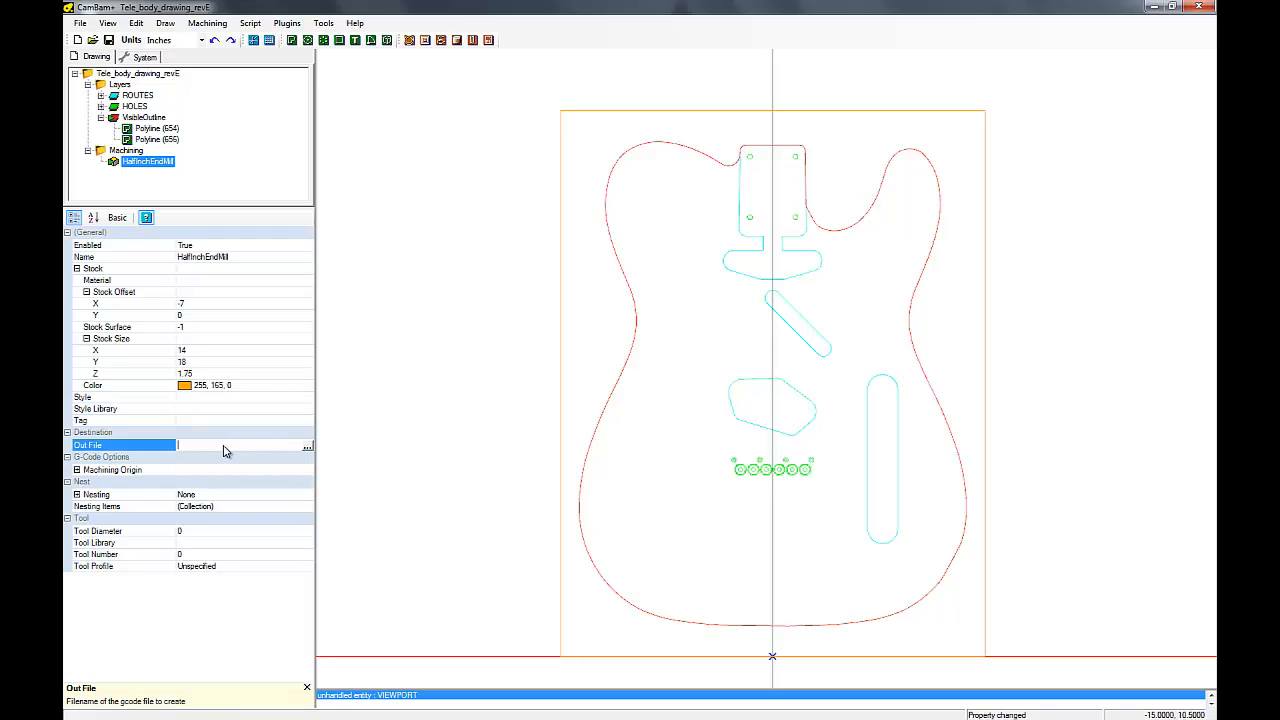
left_click(308, 447)
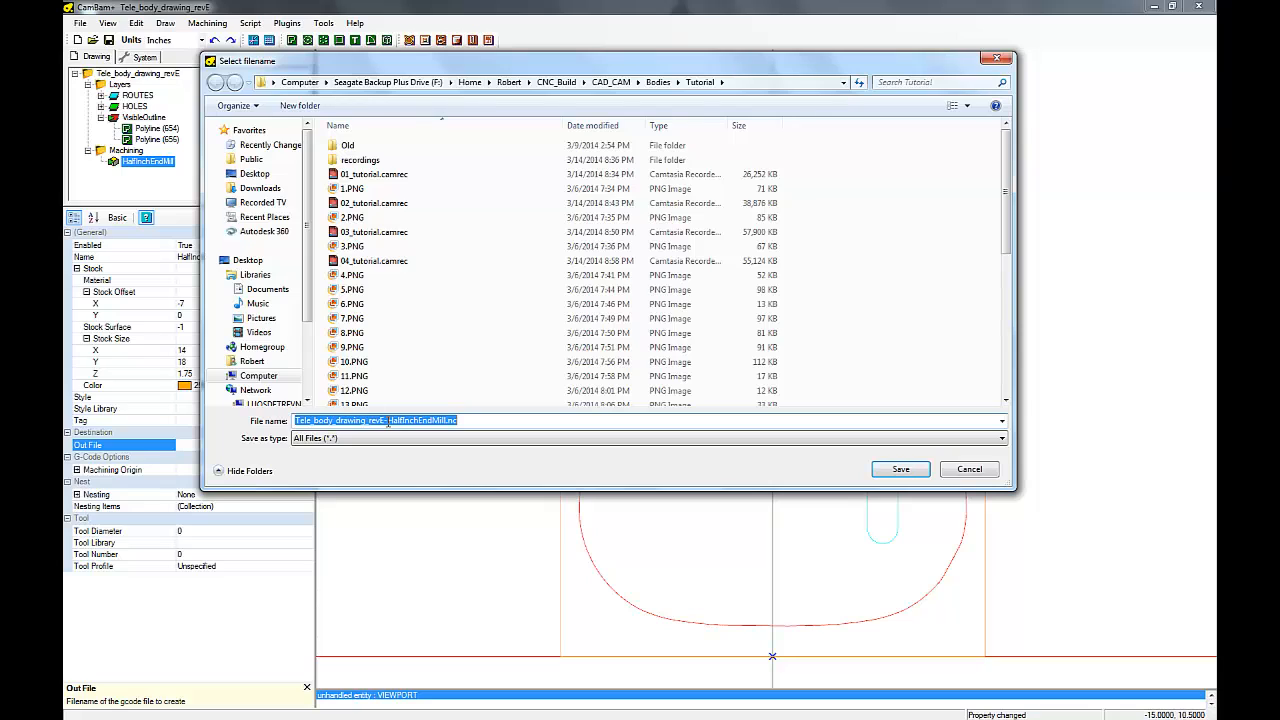
left_click_drag(388, 422, 298, 422)
key("BackSpace")
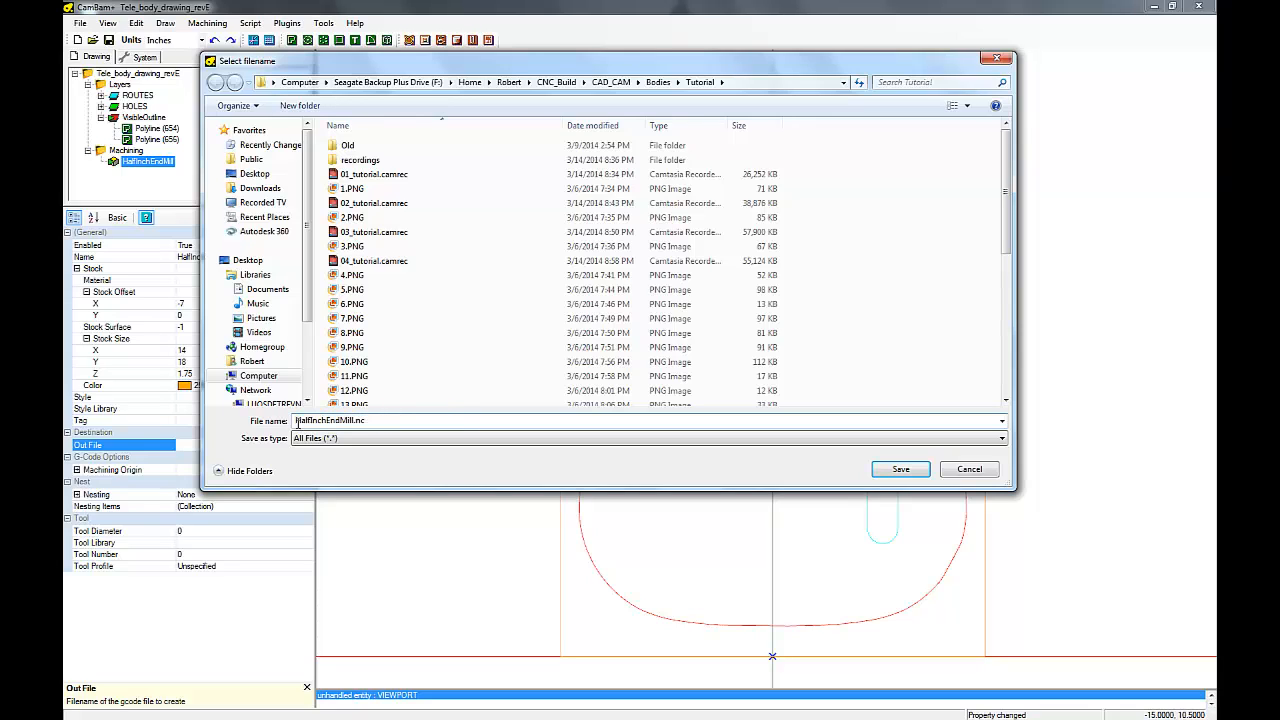
left_click(888, 476)
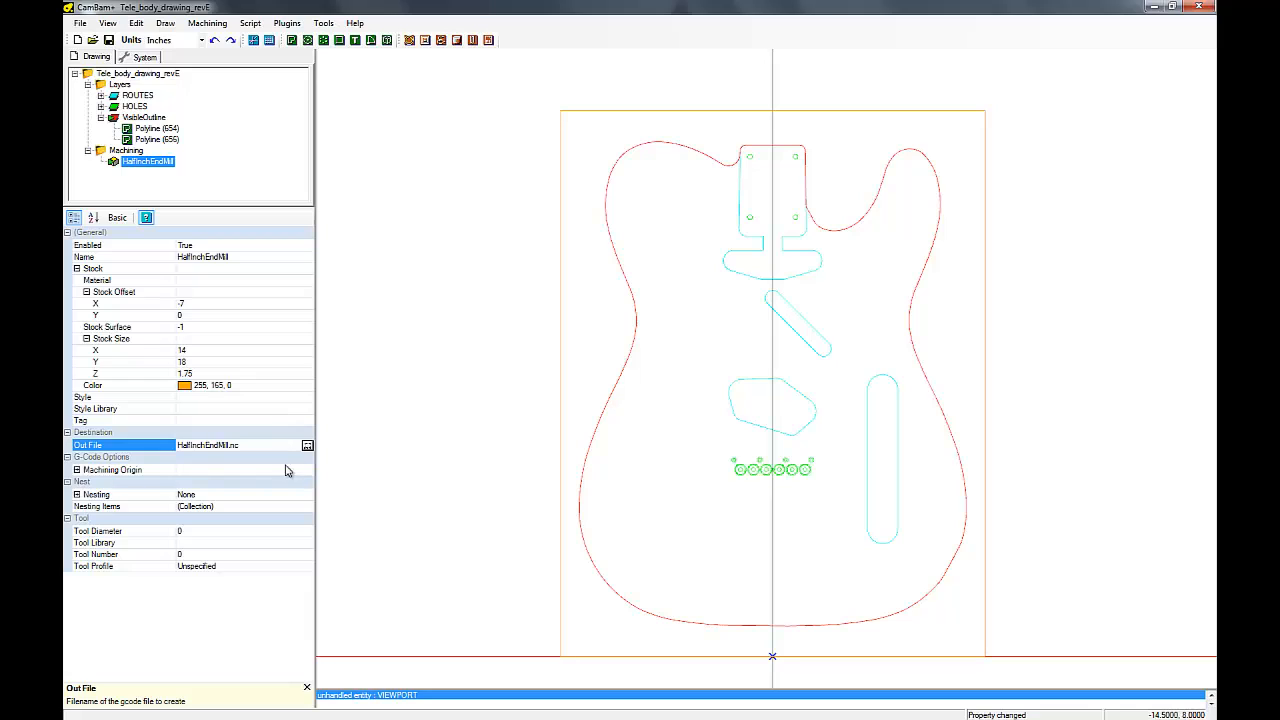
Step: Set the part's machining origin to X 0 and Y 0
left_click(78, 471)
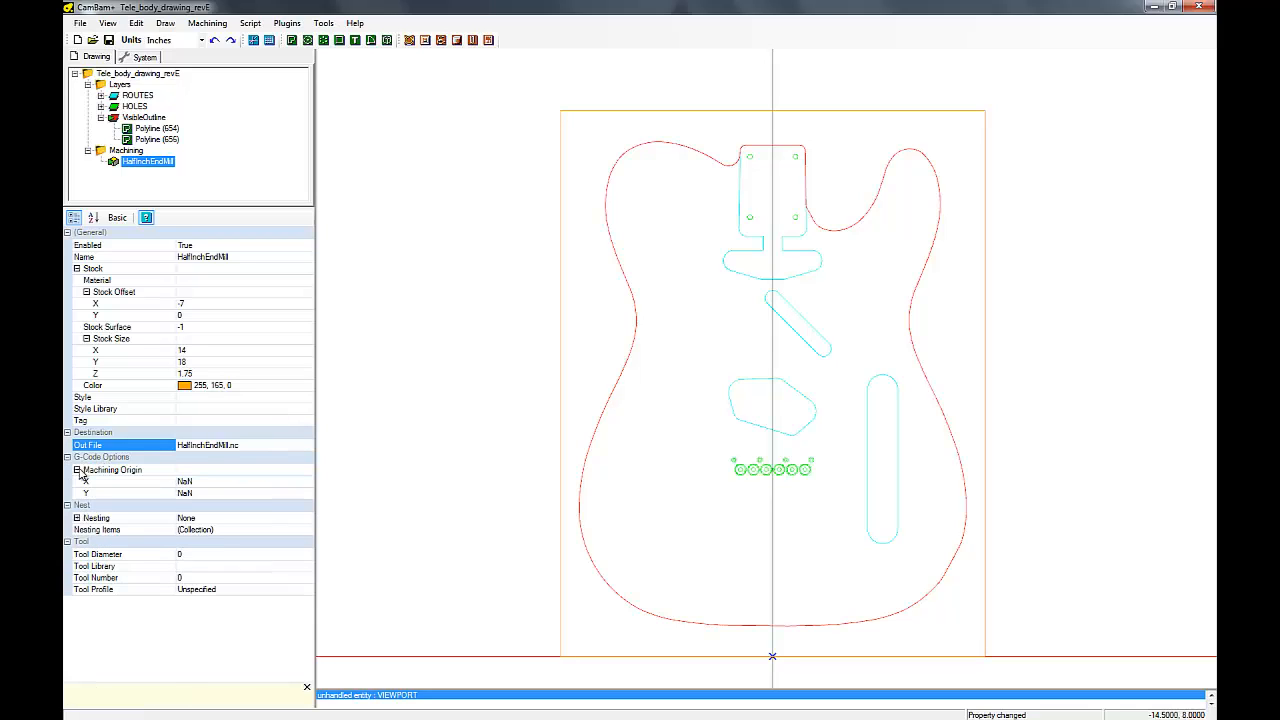
left_click(205, 483)
left_click_drag(205, 486, 176, 494)
type("0")
left_click(202, 496)
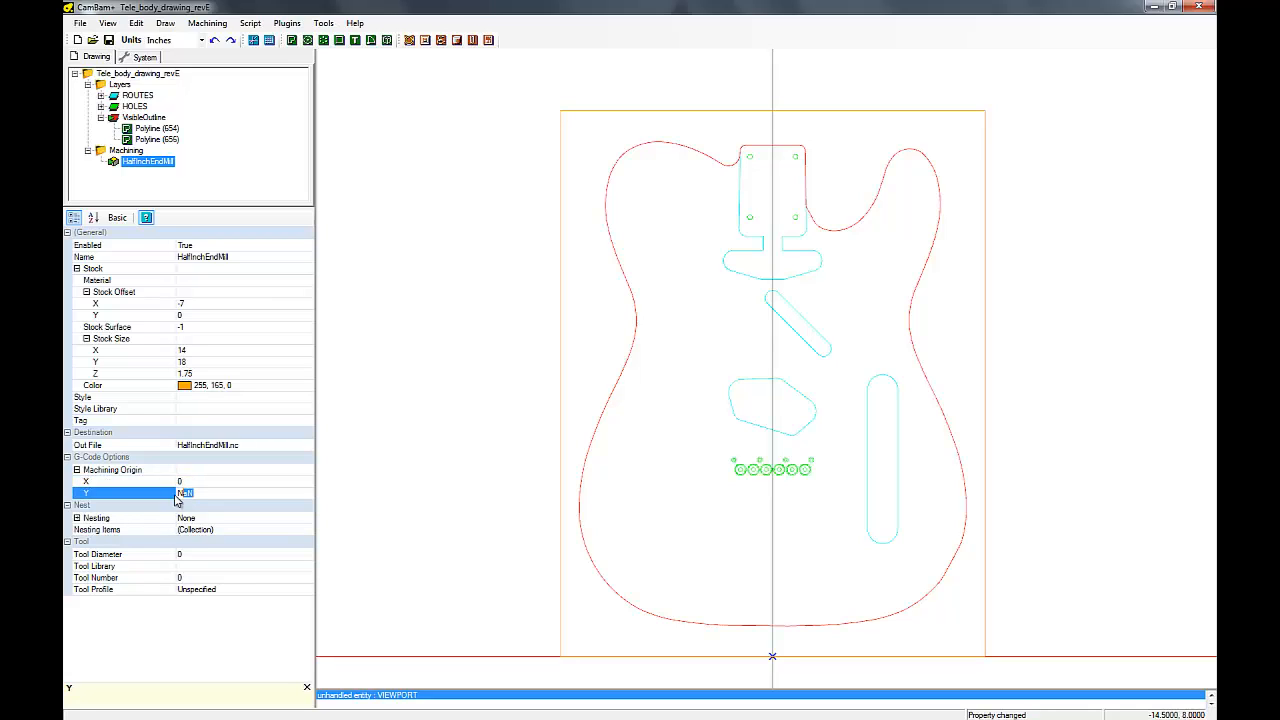
type("0")
Step: Set the part's tool diameter to 0.5 and its tool library to Default-in
left_click(240, 558)
left_click_drag(240, 558, 165, 558)
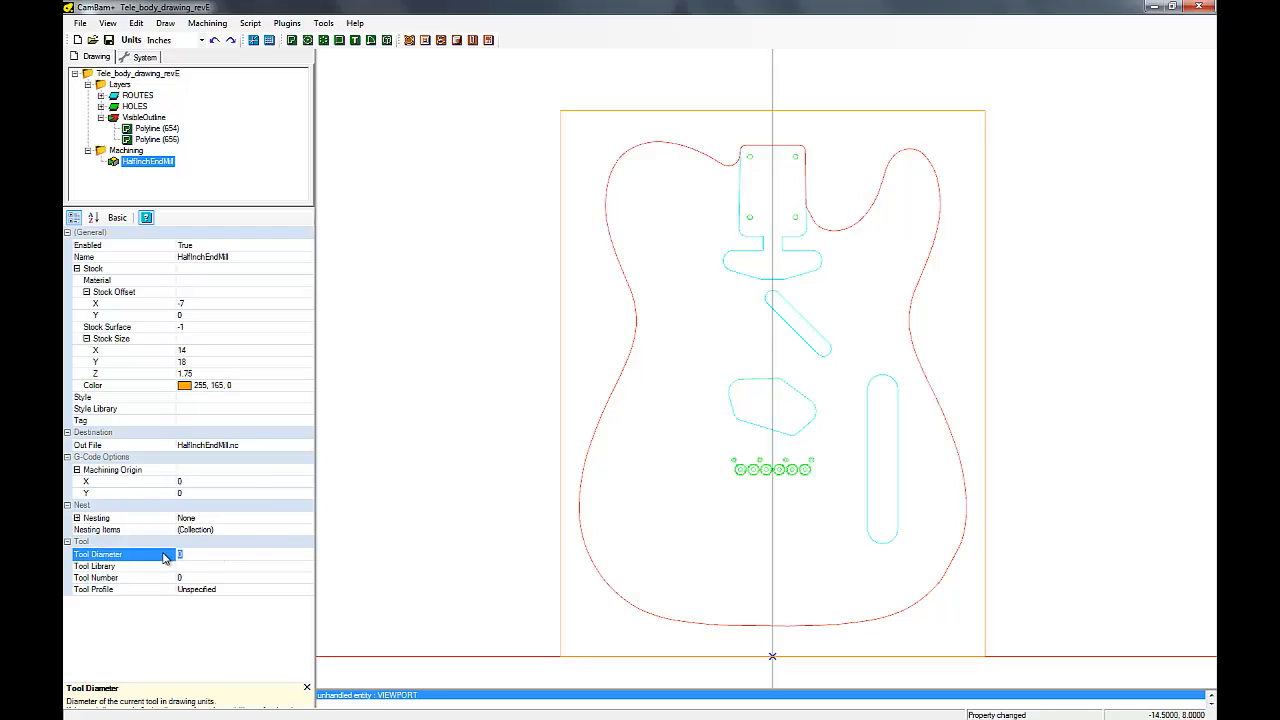
type("0.5")
left_click(190, 567)
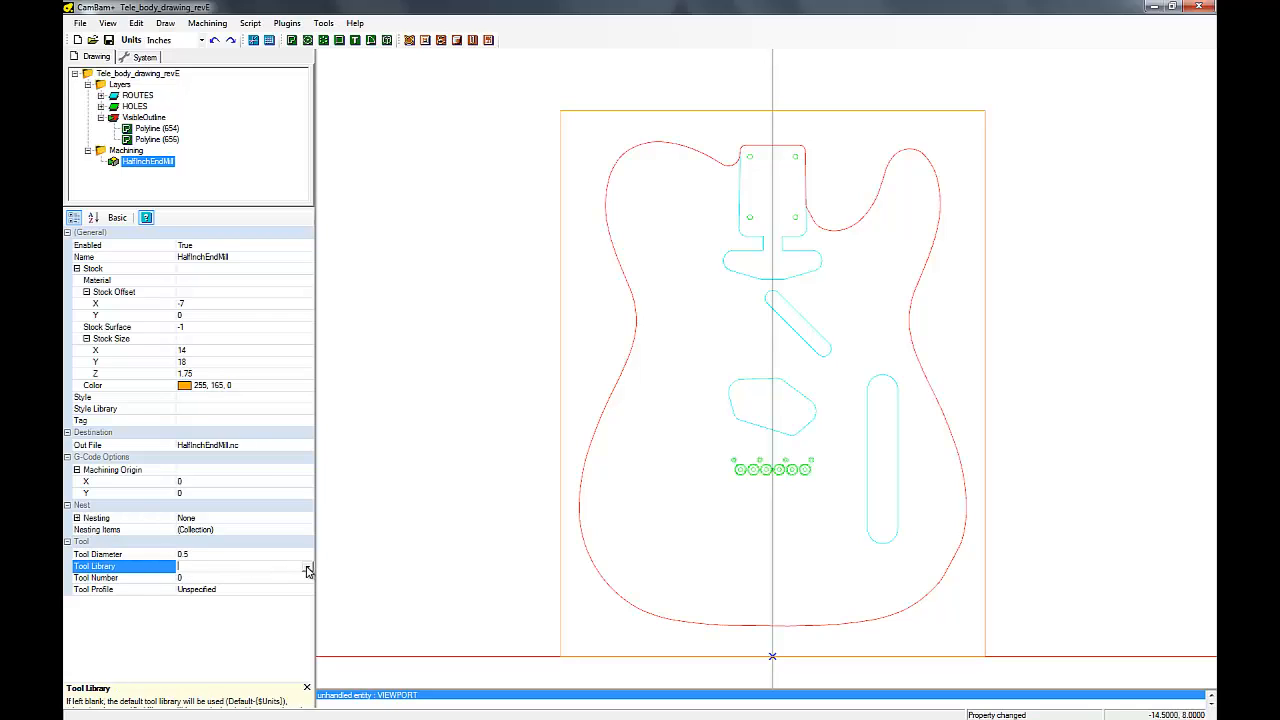
left_click(307, 567)
left_click(205, 580)
Step: Assign tool number 5, the 0.5" 4 flute tool, to the part and set the tool profile to End Mill
left_click(199, 580)
left_click(307, 578)
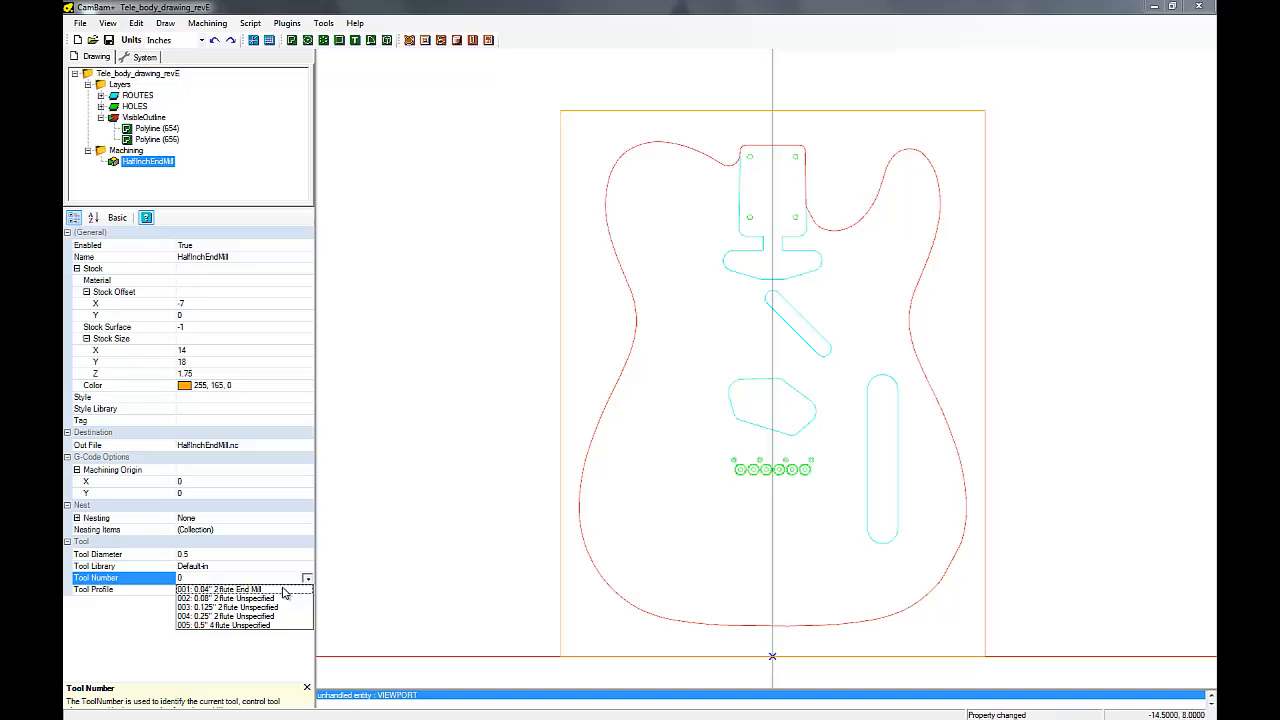
left_click(221, 626)
left_click(218, 591)
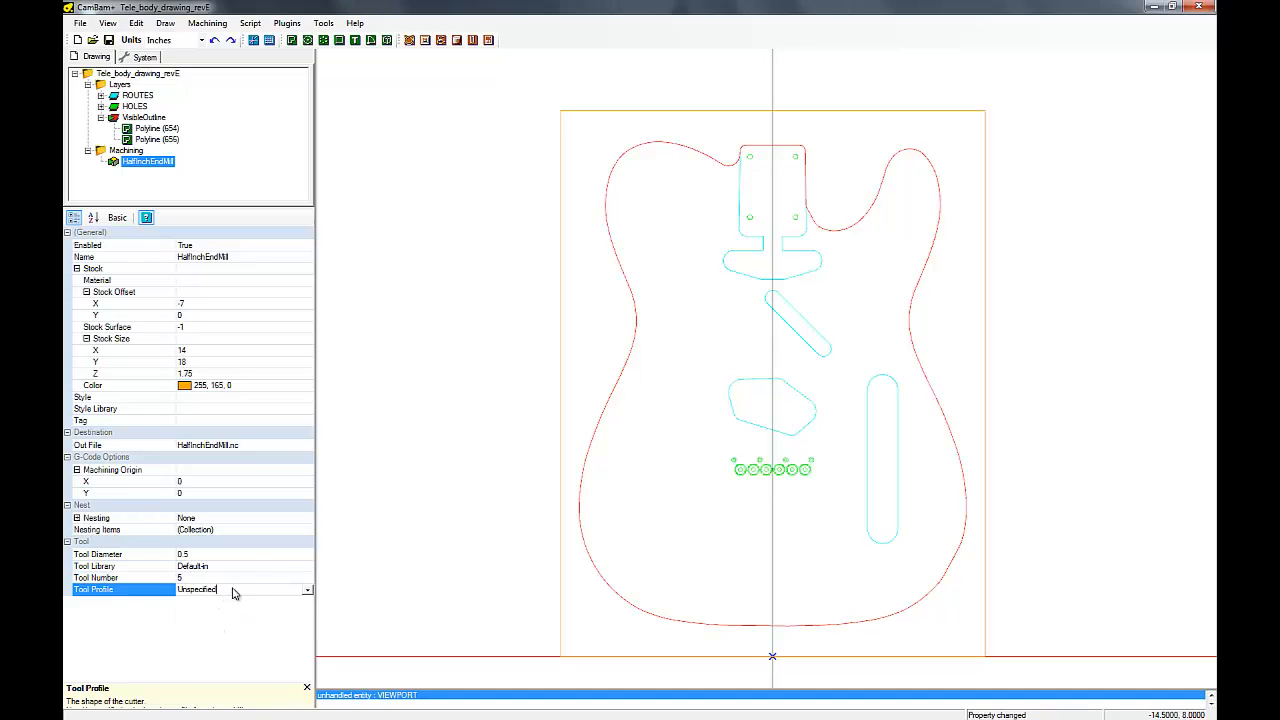
left_click(307, 590)
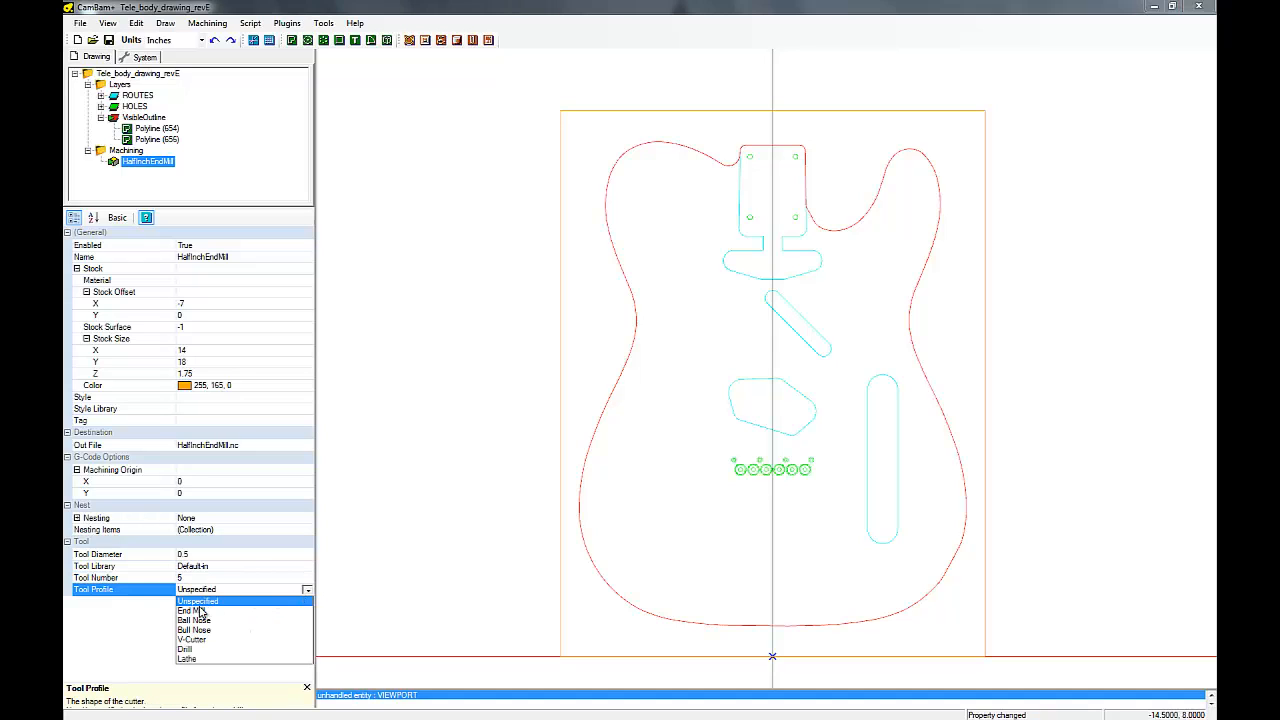
left_click(204, 611)
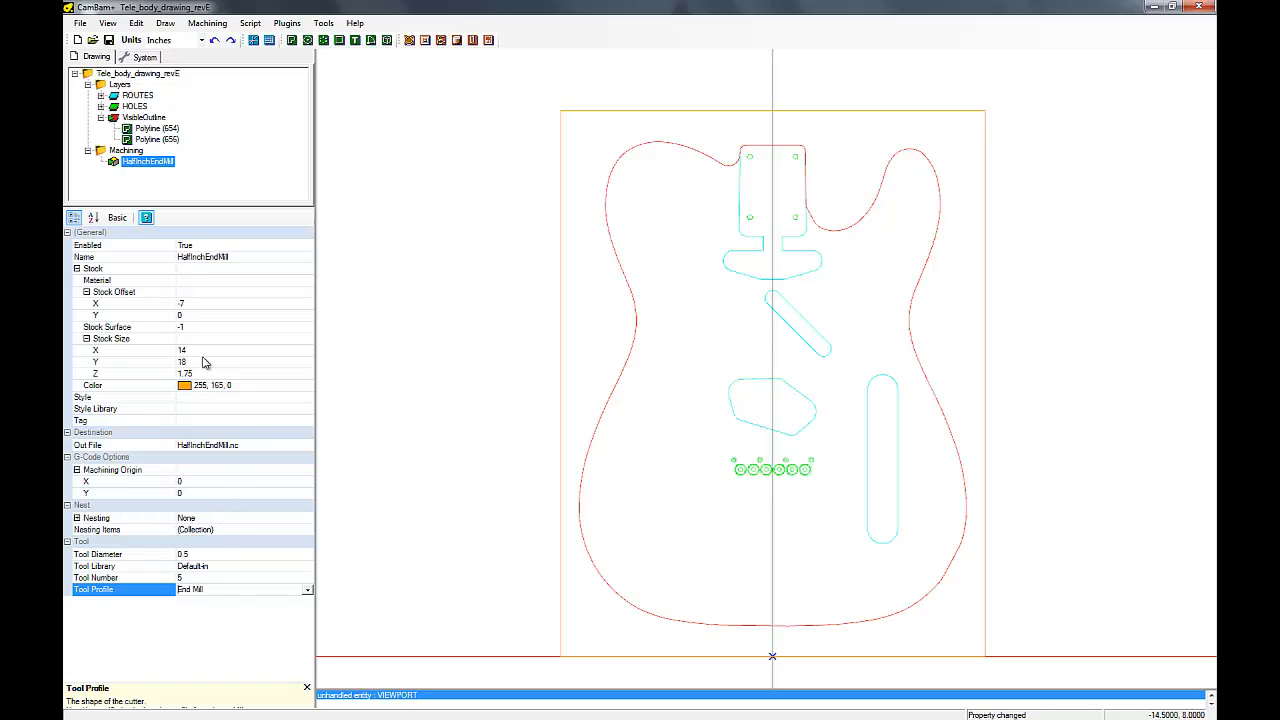
Step: Save the guitar body drawing
left_click(111, 43)
left_click(139, 97)
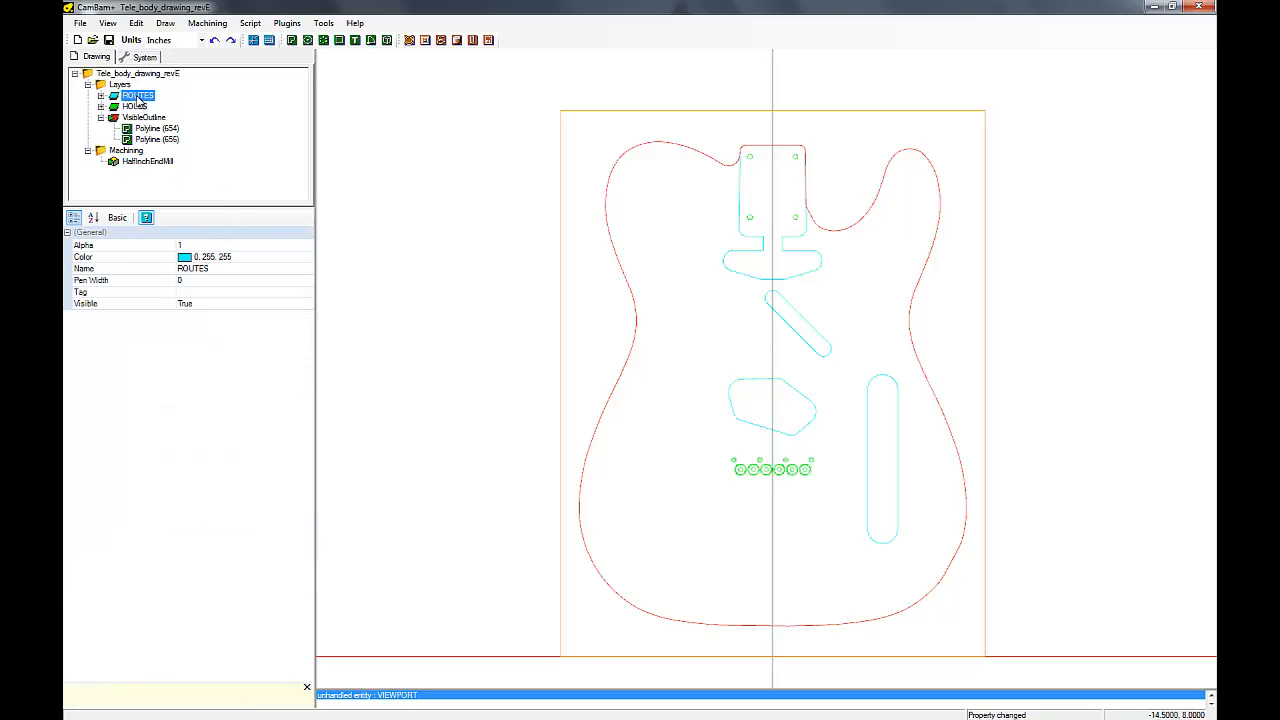
Step: Reopen the HalfInchEndMill part's stock properties and correct the stock surface to -1
left_click(139, 166)
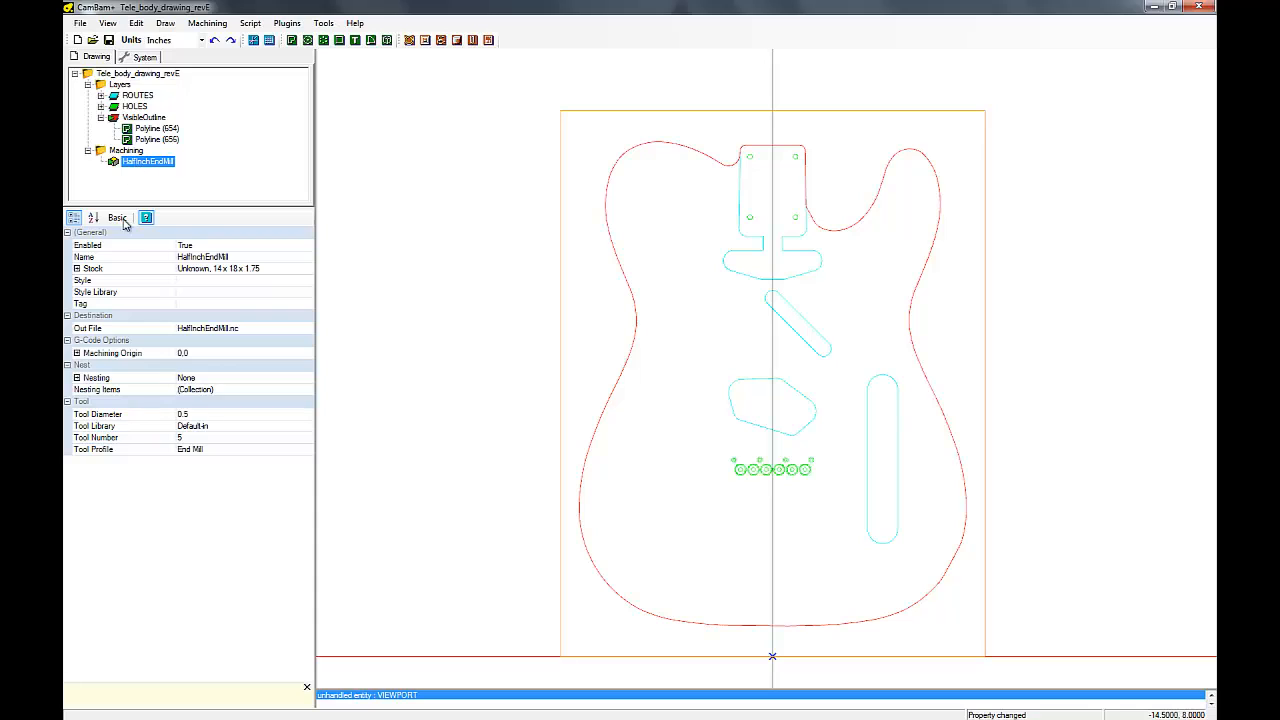
left_click(78, 269)
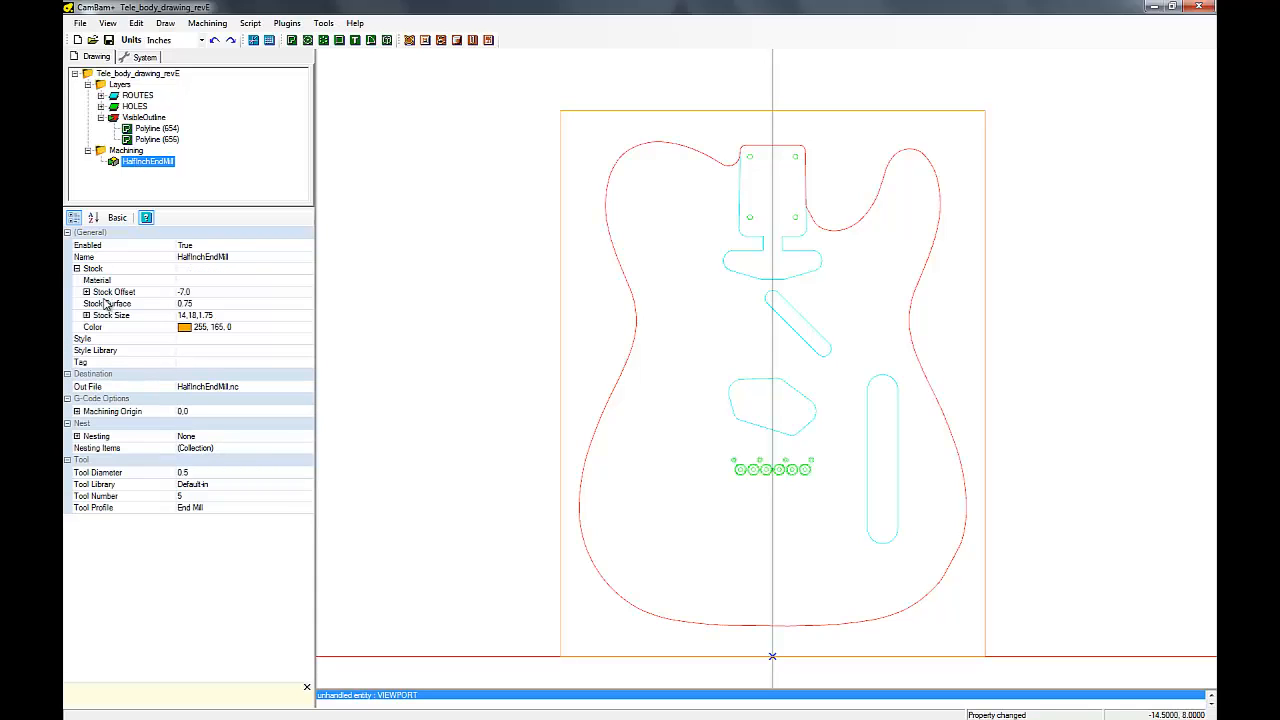
left_click(87, 292)
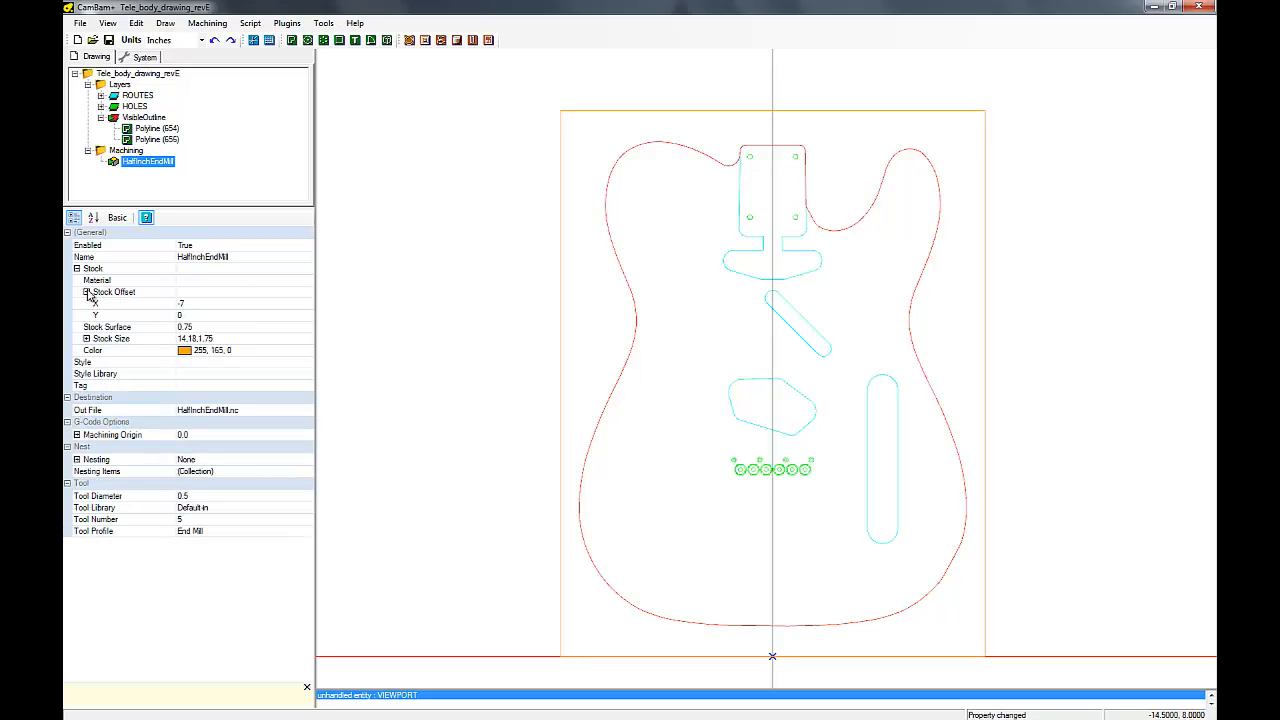
left_click(190, 328)
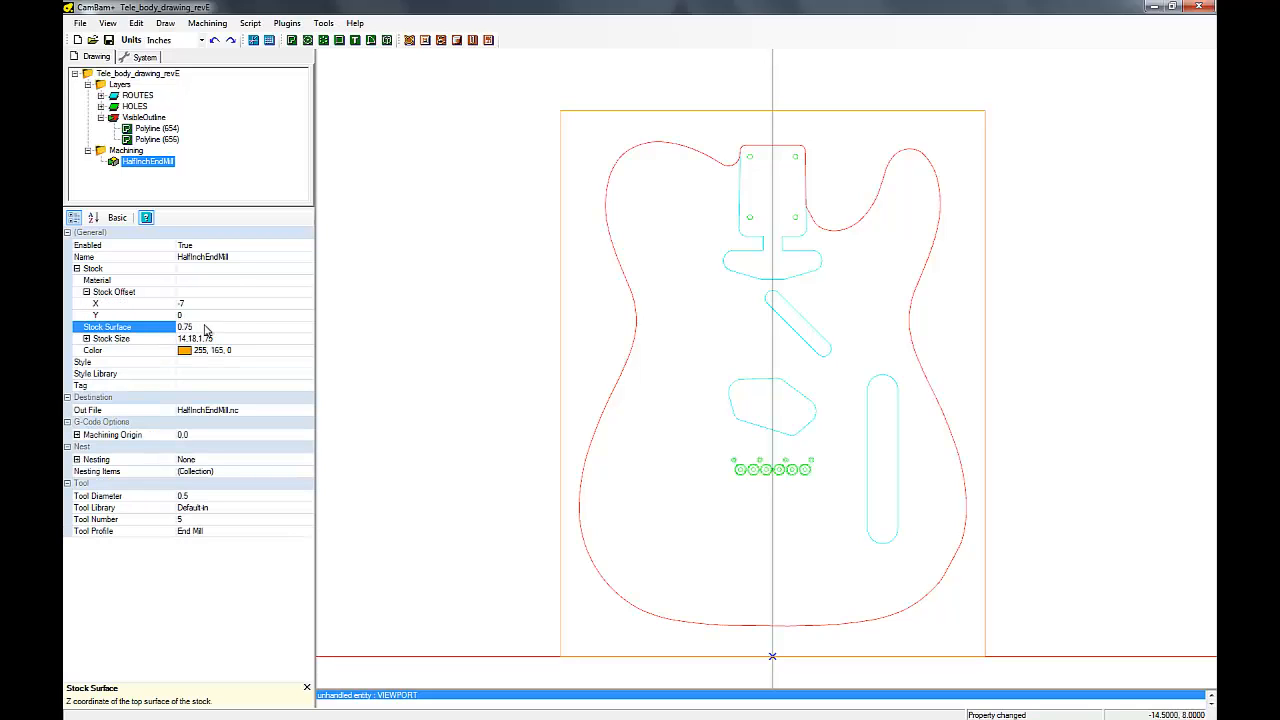
left_click(169, 333)
type("-1")
left_click(193, 316)
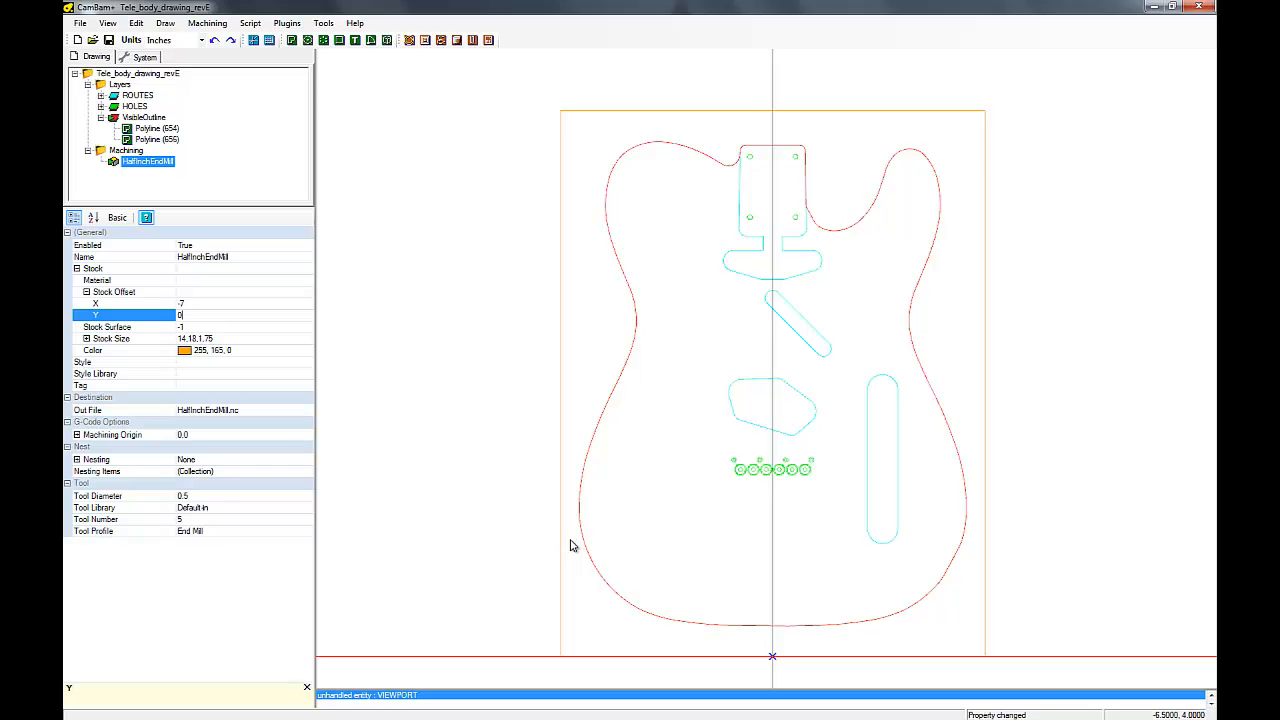
Step: Inspect the stock block's position relative to the body drawing in a tilted 3D view and restore the XY plane view
left_click_drag(551, 552, 525, 484, "alt")
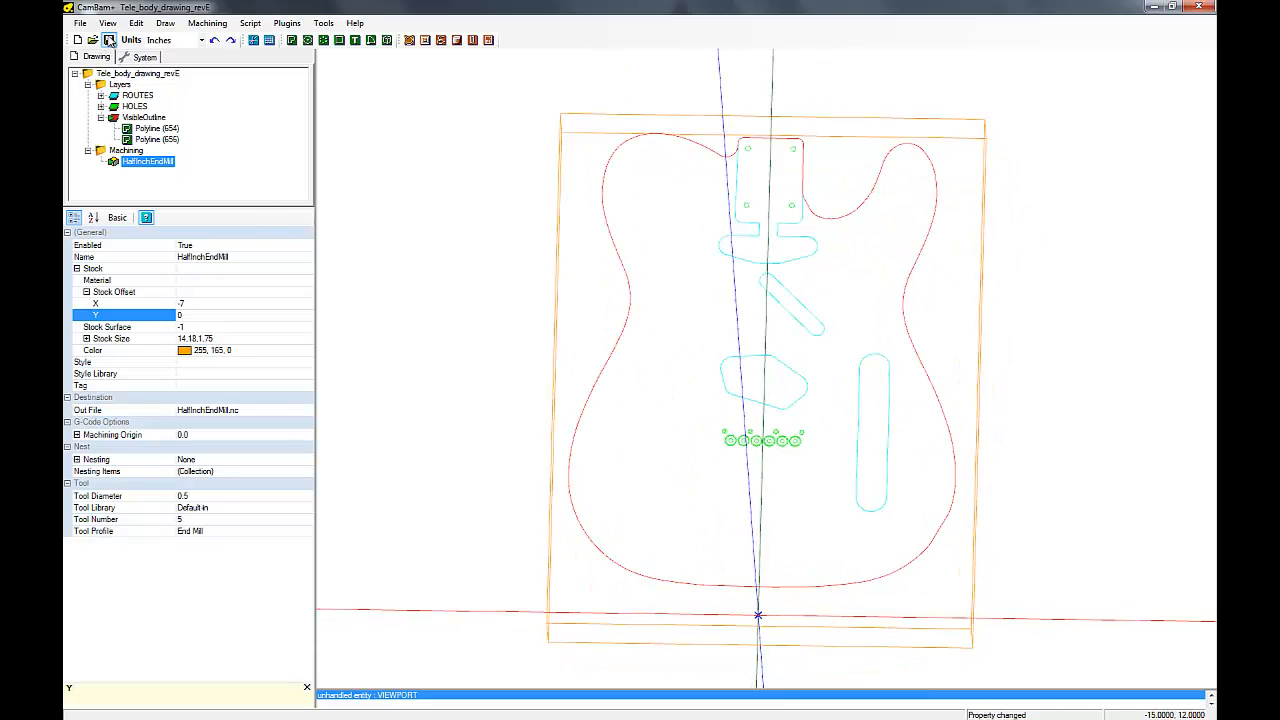
left_click(107, 23)
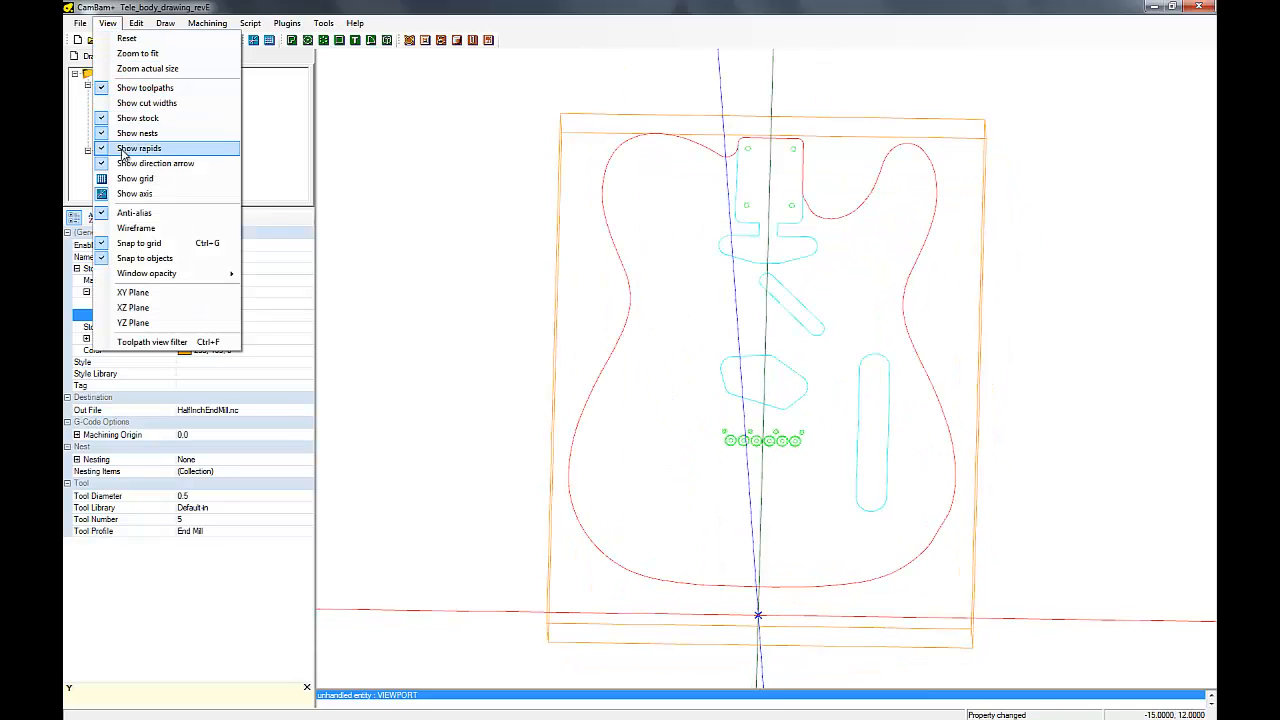
left_click(137, 294)
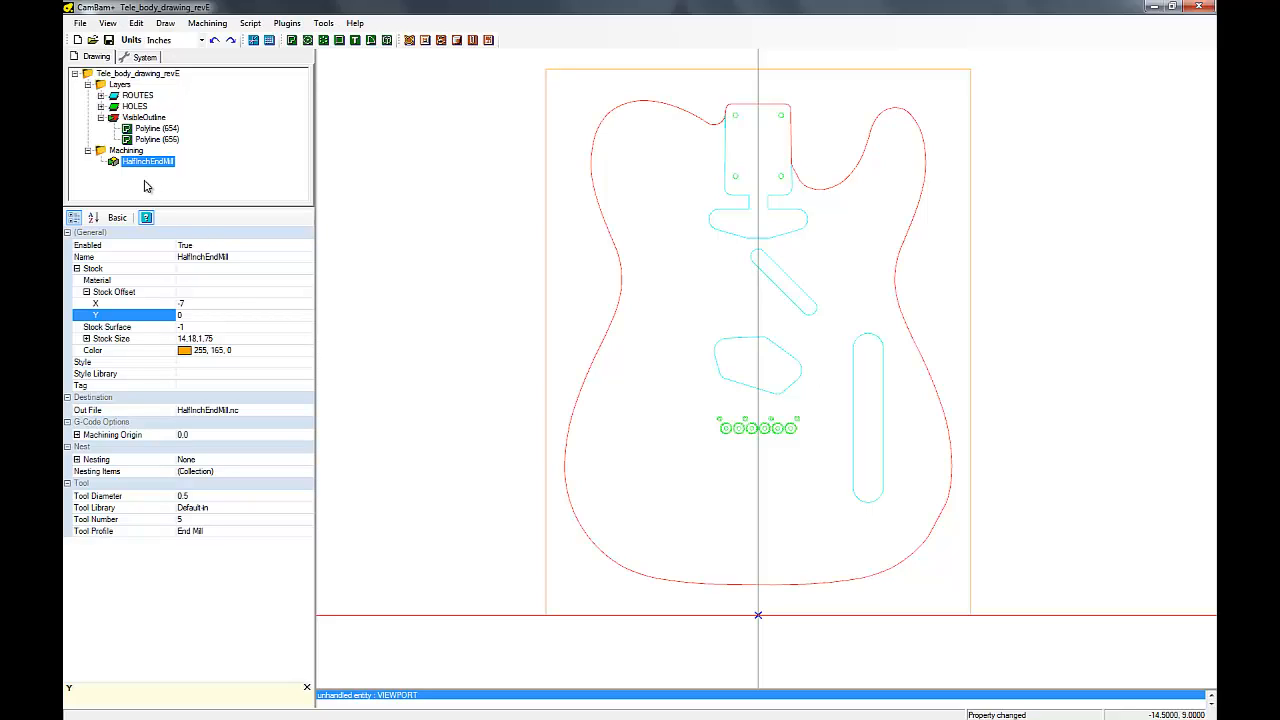
Step: Add a profile machining operation for the outer body outline, Polyline (654), to the HalfInchEndMill part
left_click(155, 129)
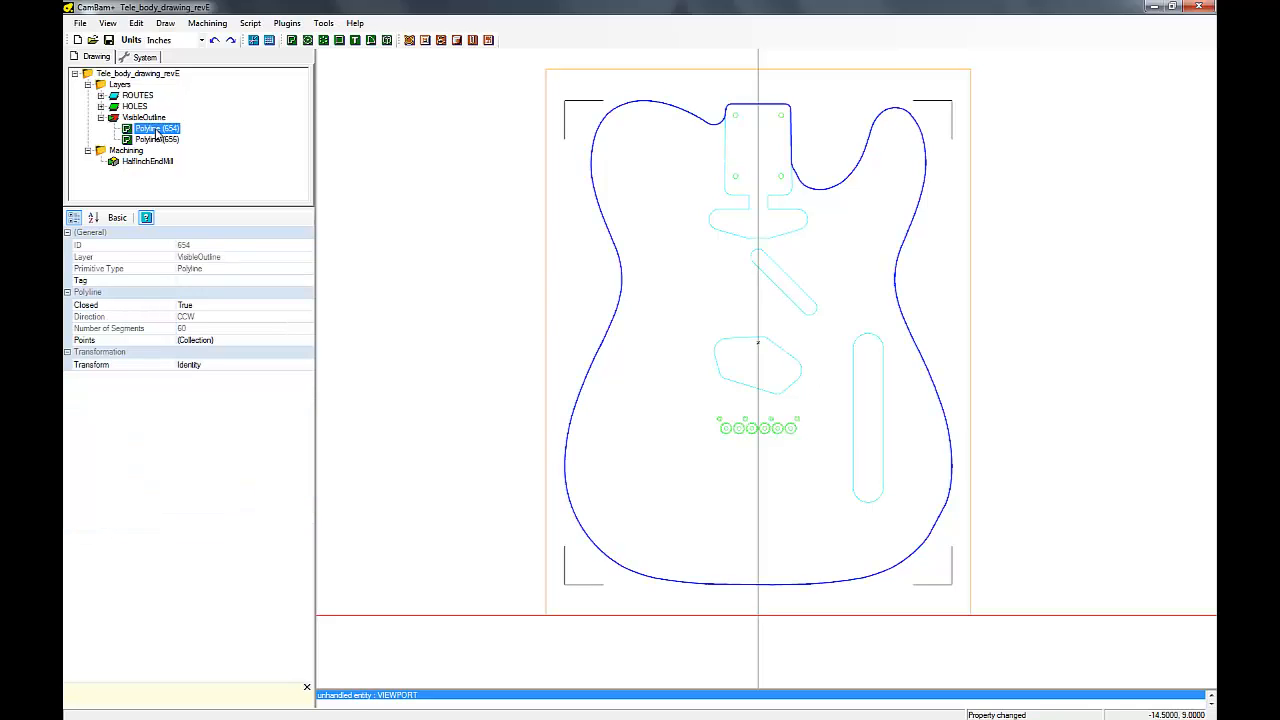
left_click(410, 41)
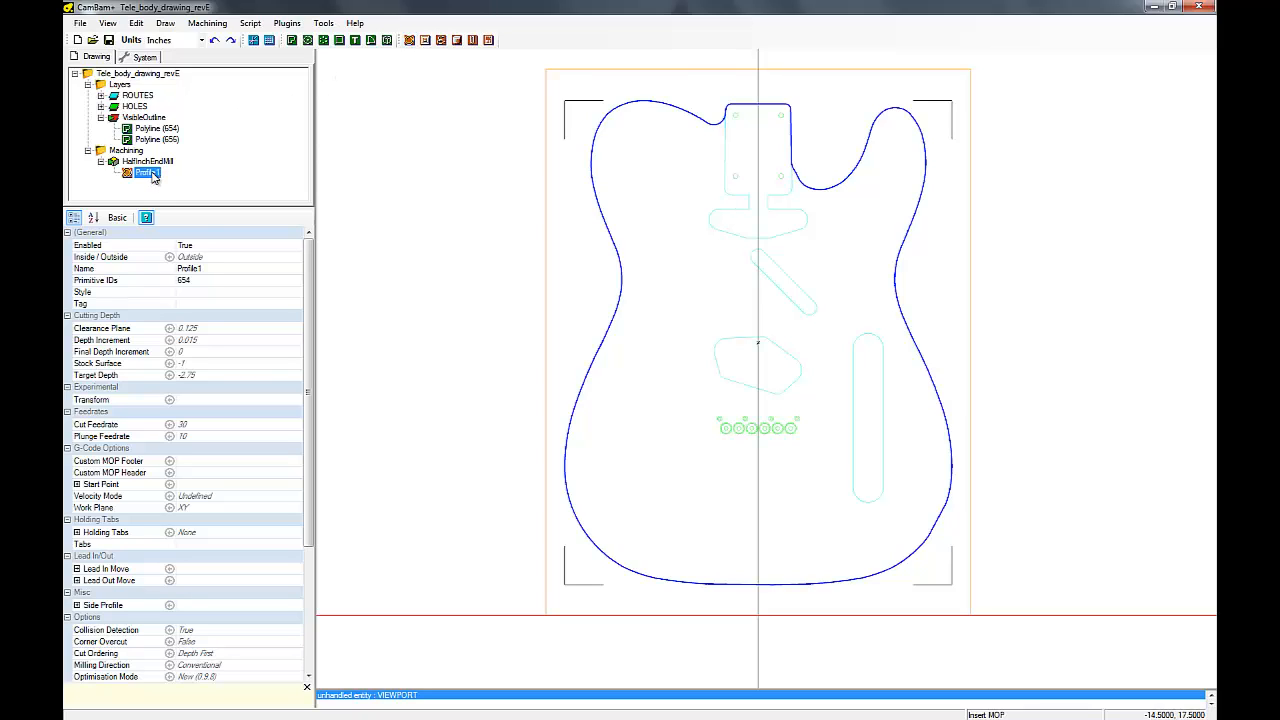
Step: Rename the new profile operation for the body outline as OutlineRough
right_click(153, 176)
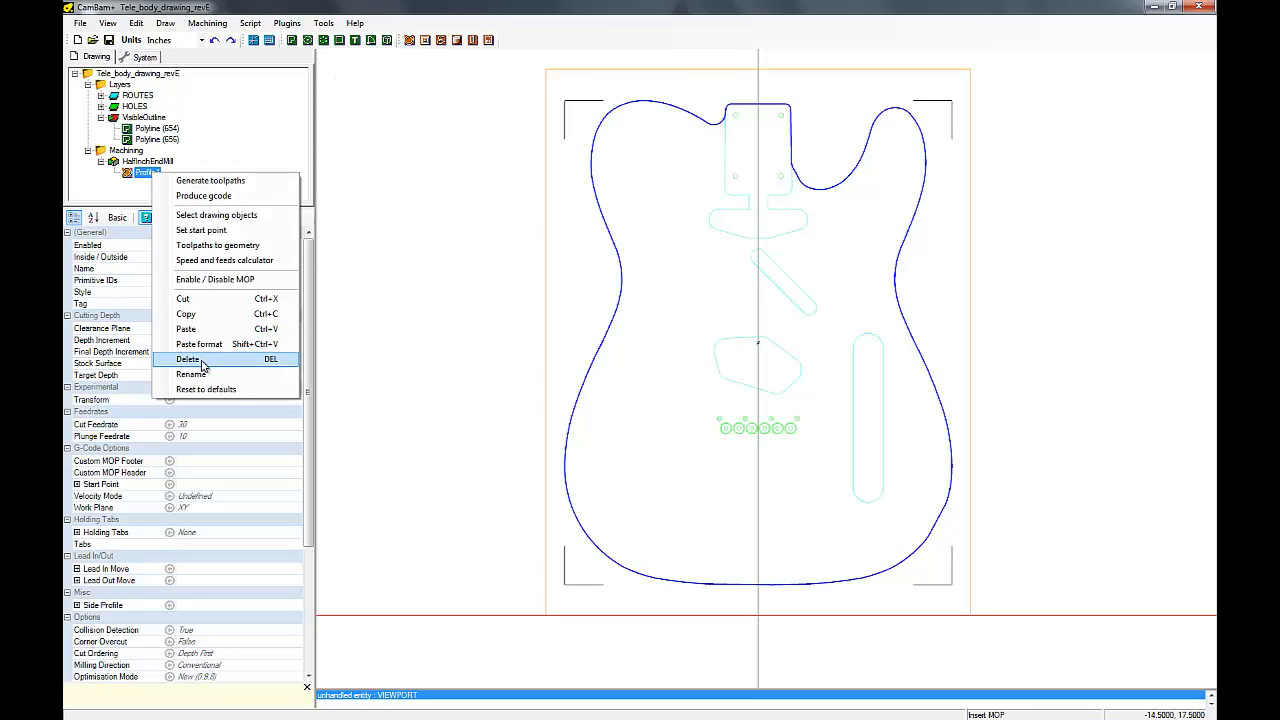
left_click(195, 374)
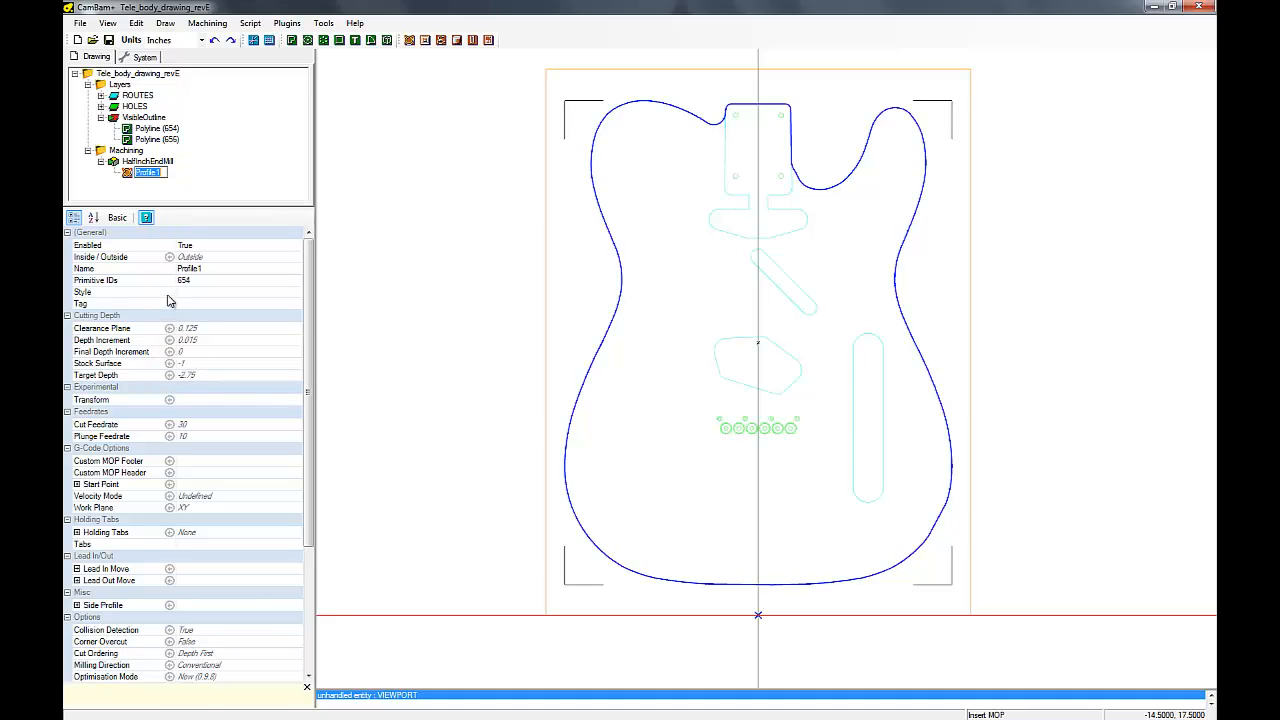
type("OutlineRoug")
key("BackSpace")
type("u")
key("Return")
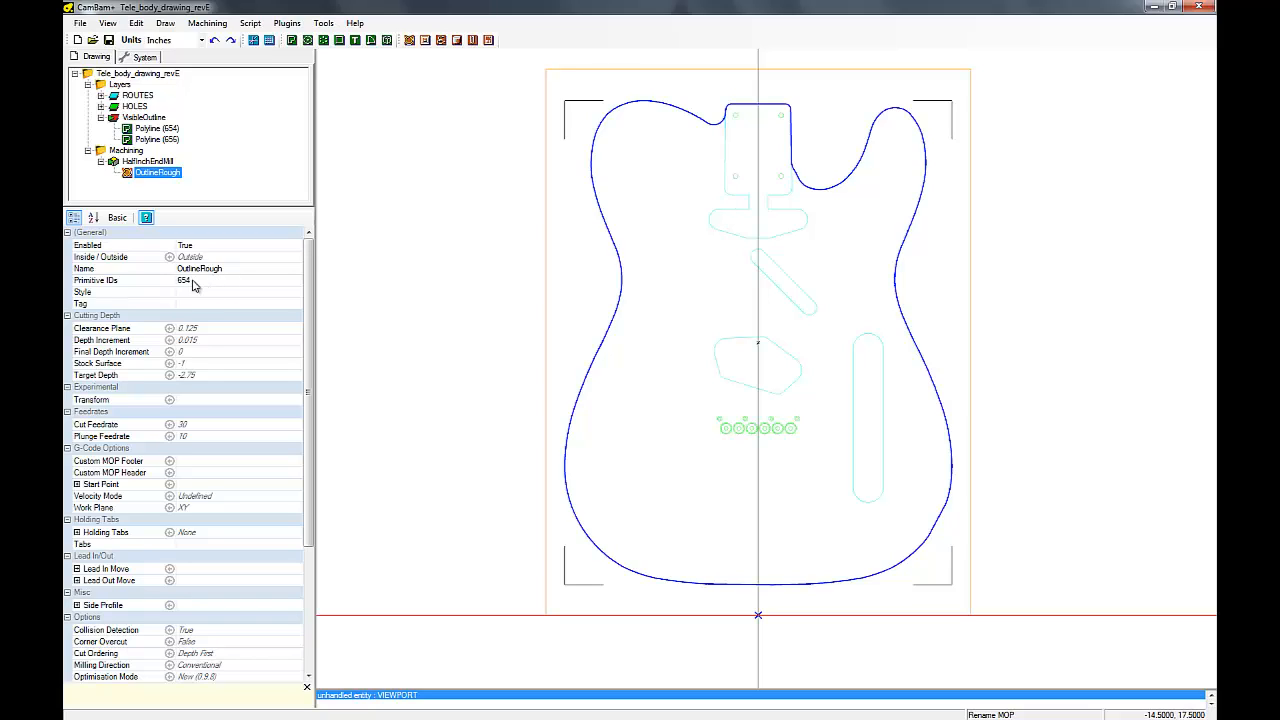
Step: Apply the cutout+tabs style to the OutlineRough operation
left_click(290, 296)
left_click(295, 294)
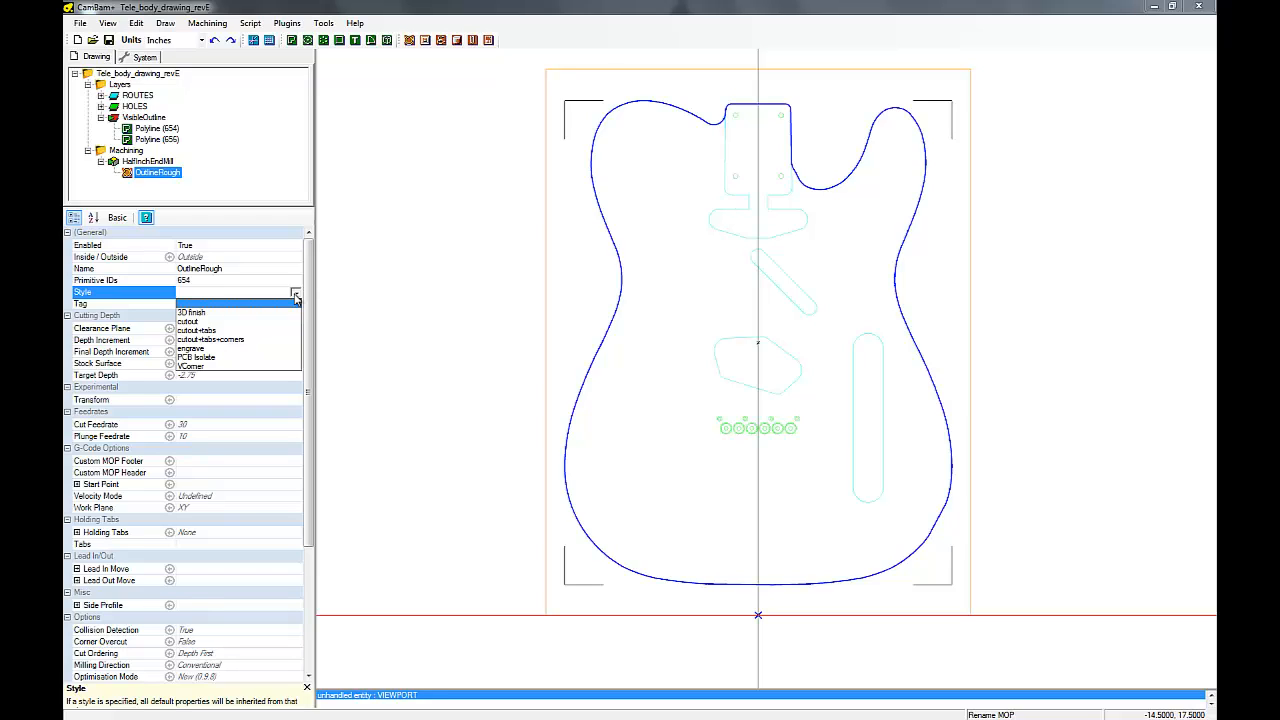
left_click(213, 331)
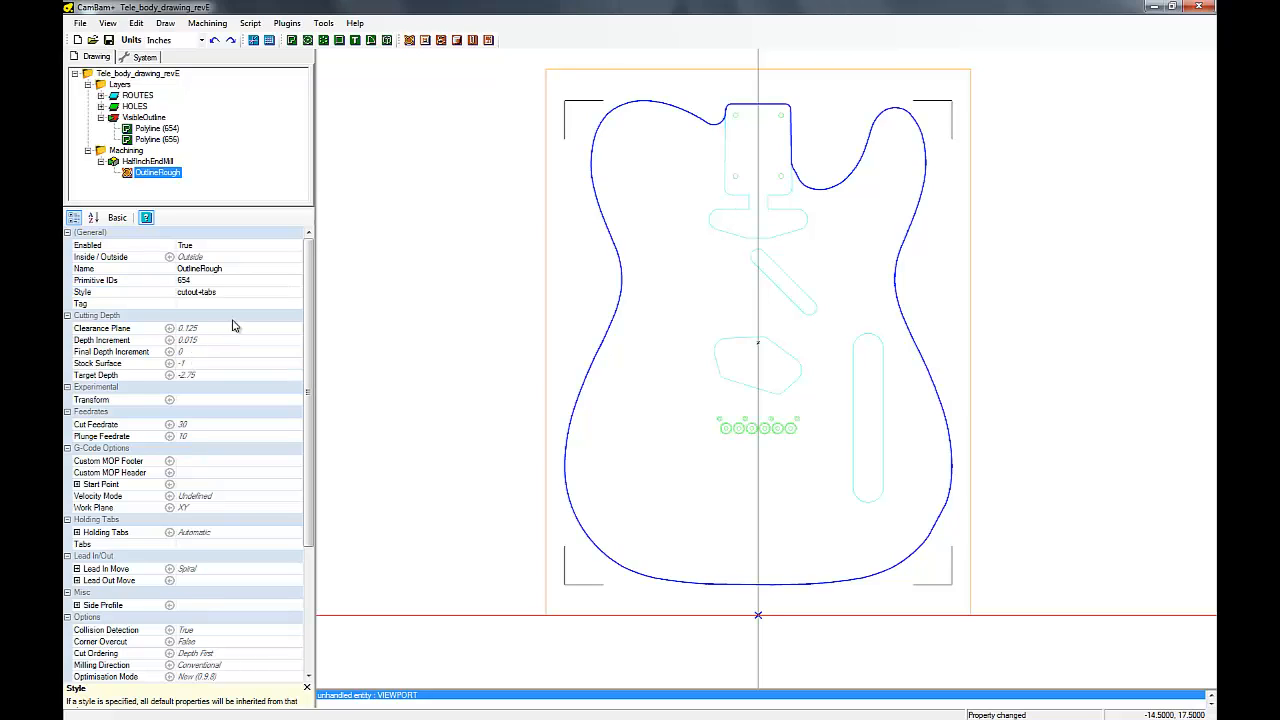
Step: Set OutlineRough's clearance plane to 0 and its depth increment to 0.25
left_click(218, 334)
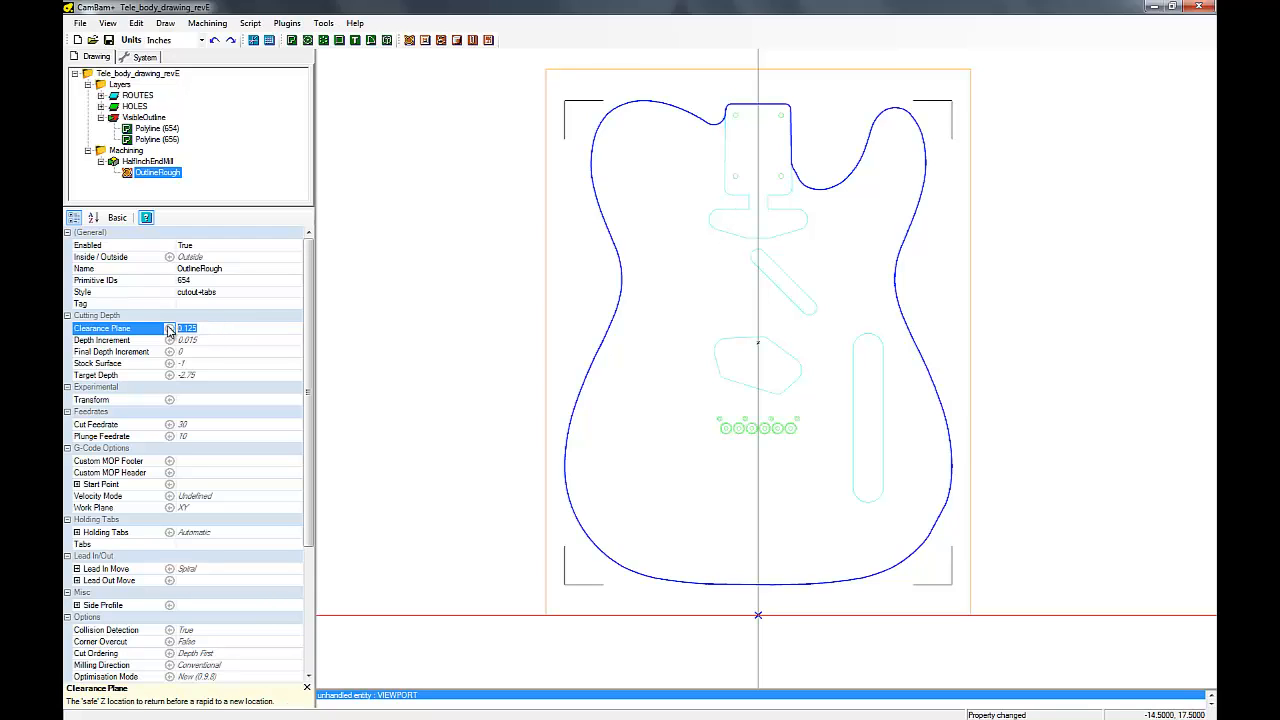
type("0")
left_click(196, 341)
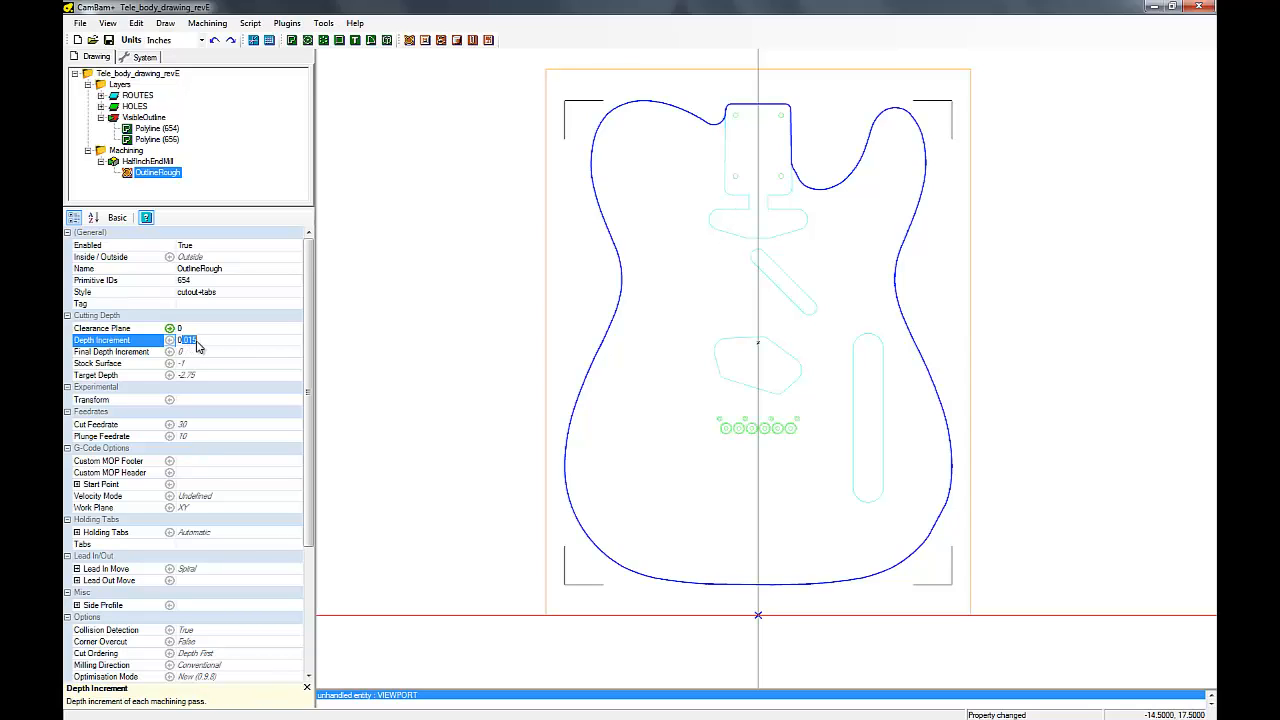
type("0")
left_click(196, 356)
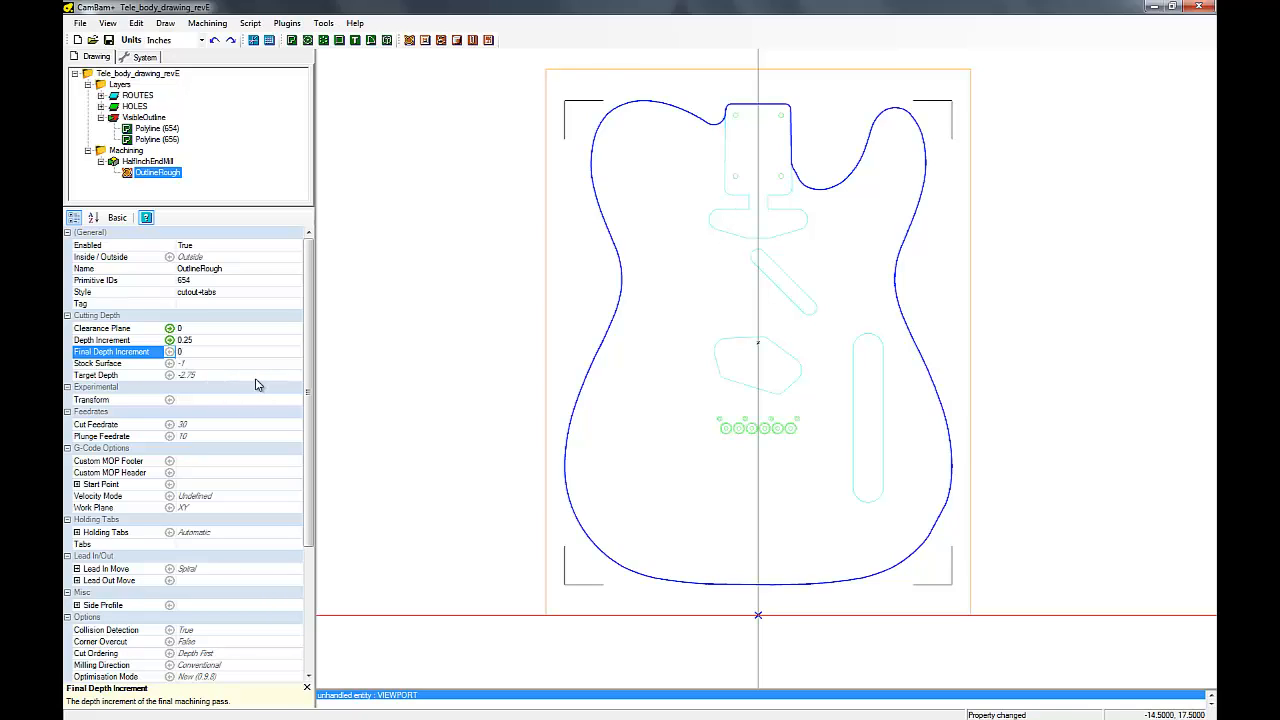
Step: Set OutlineRough's cut feedrate to 100 and its plunge feedrate to 20
left_click(203, 427)
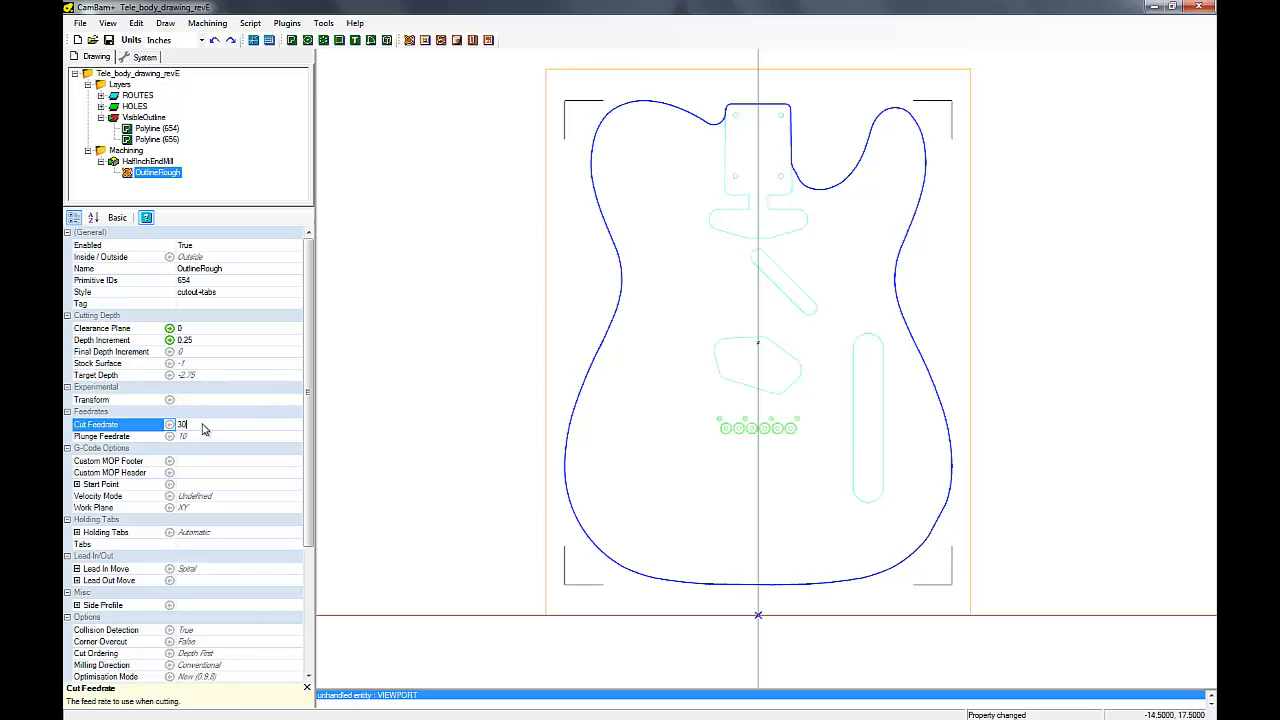
double_click(177, 424)
type("100")
left_click(178, 437)
double_click(178, 437)
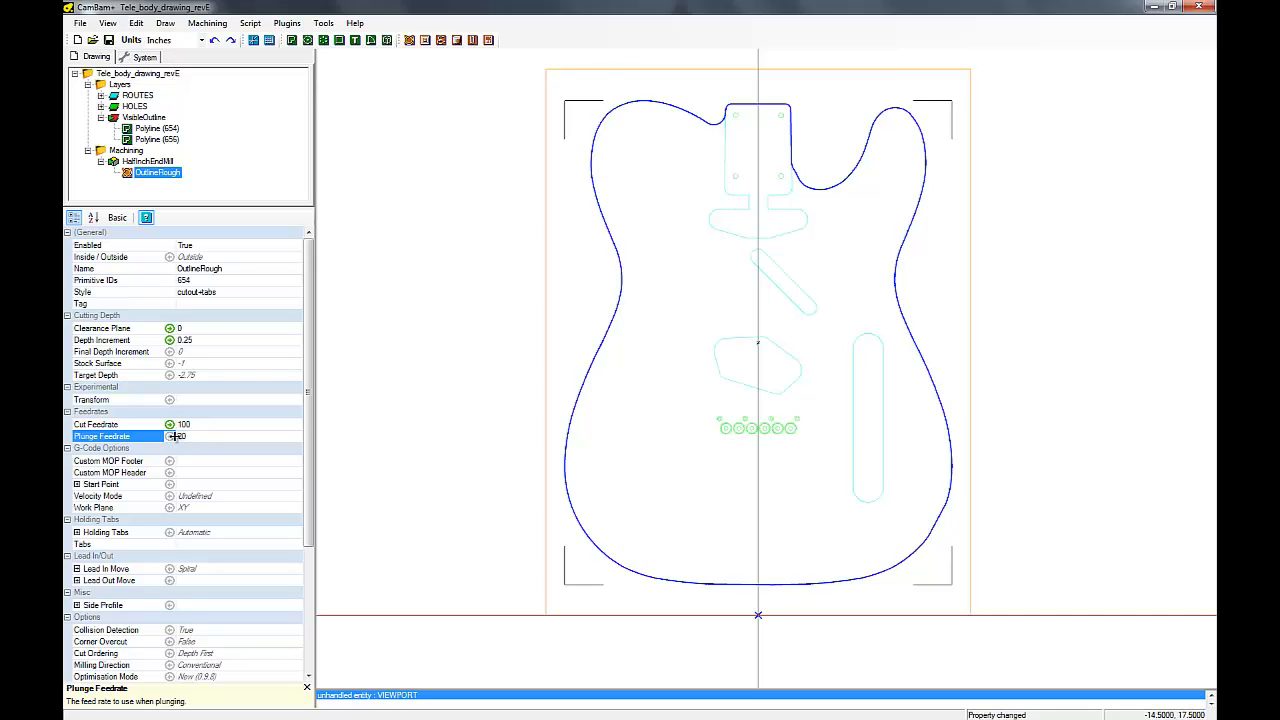
Step: Define OutlineRough's start point at X 0, Y 0, Z 0
left_click(77, 486)
left_click(196, 497)
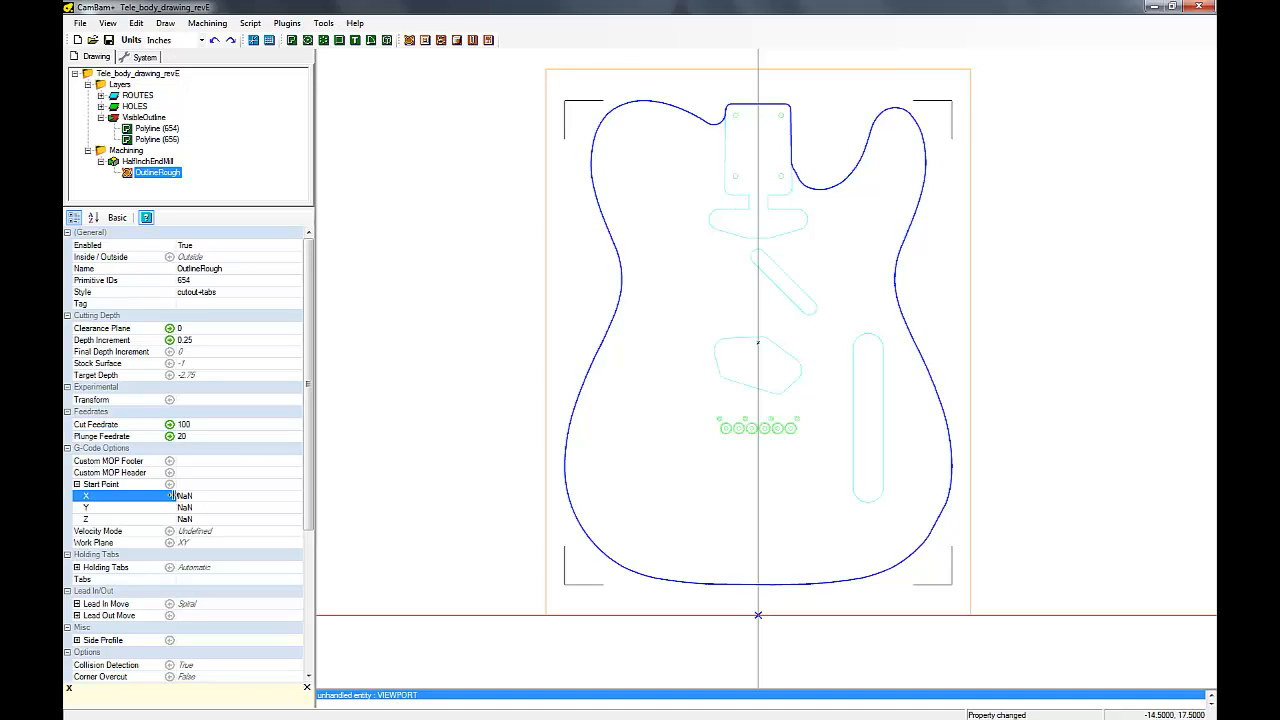
left_click(174, 496)
type("0")
left_click(182, 508)
type("0")
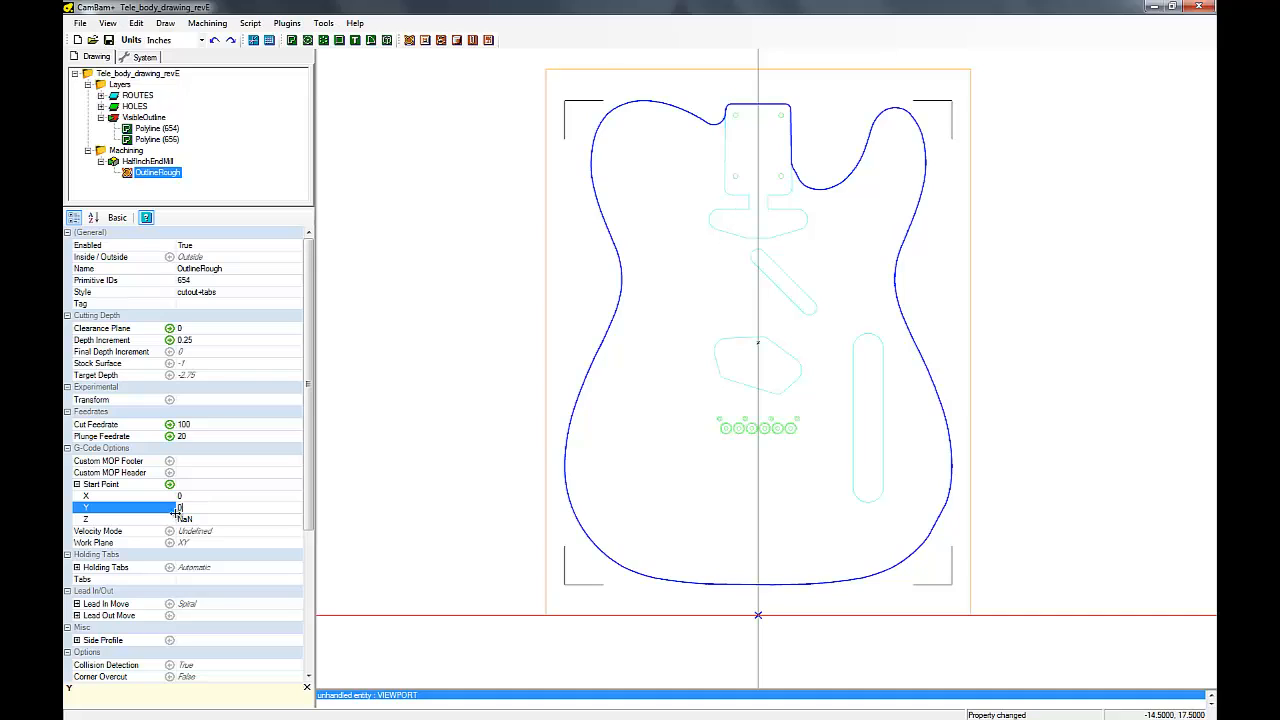
left_click(182, 519)
type("0")
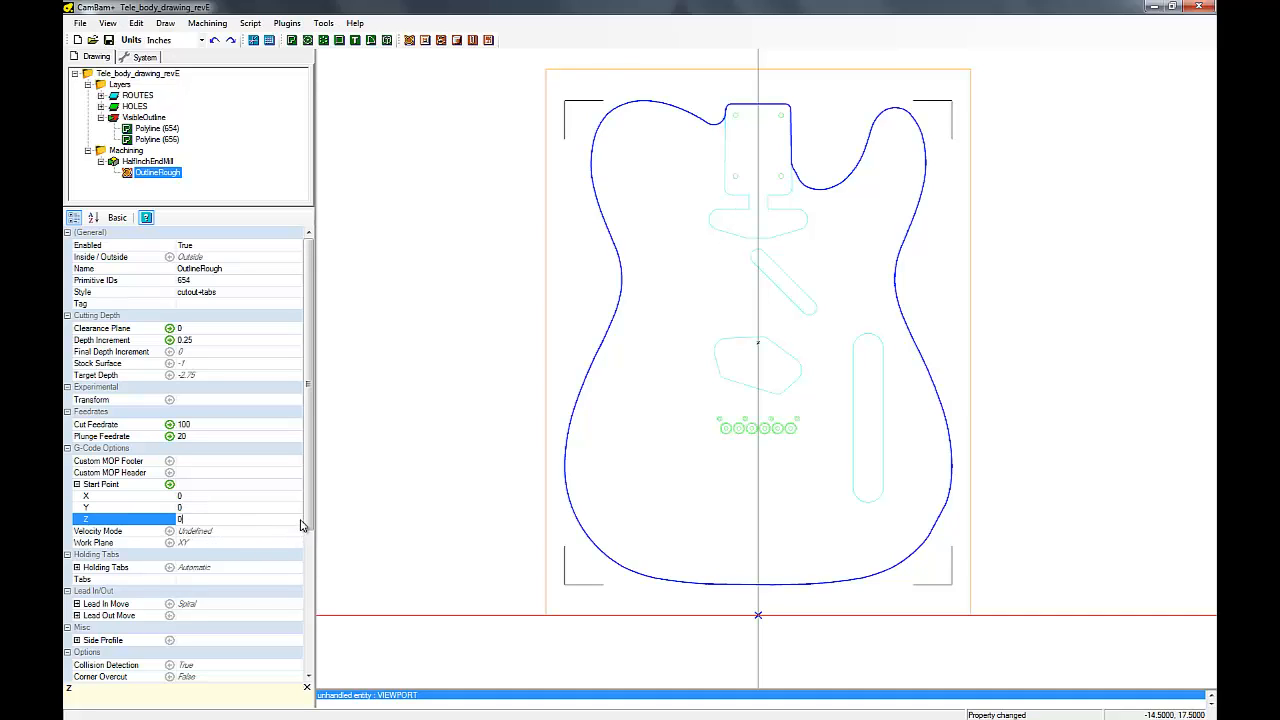
Step: Examine OutlineRough's holding tab settings and its list of individual tabs without changing them
left_click_drag(311, 519, 288, 566)
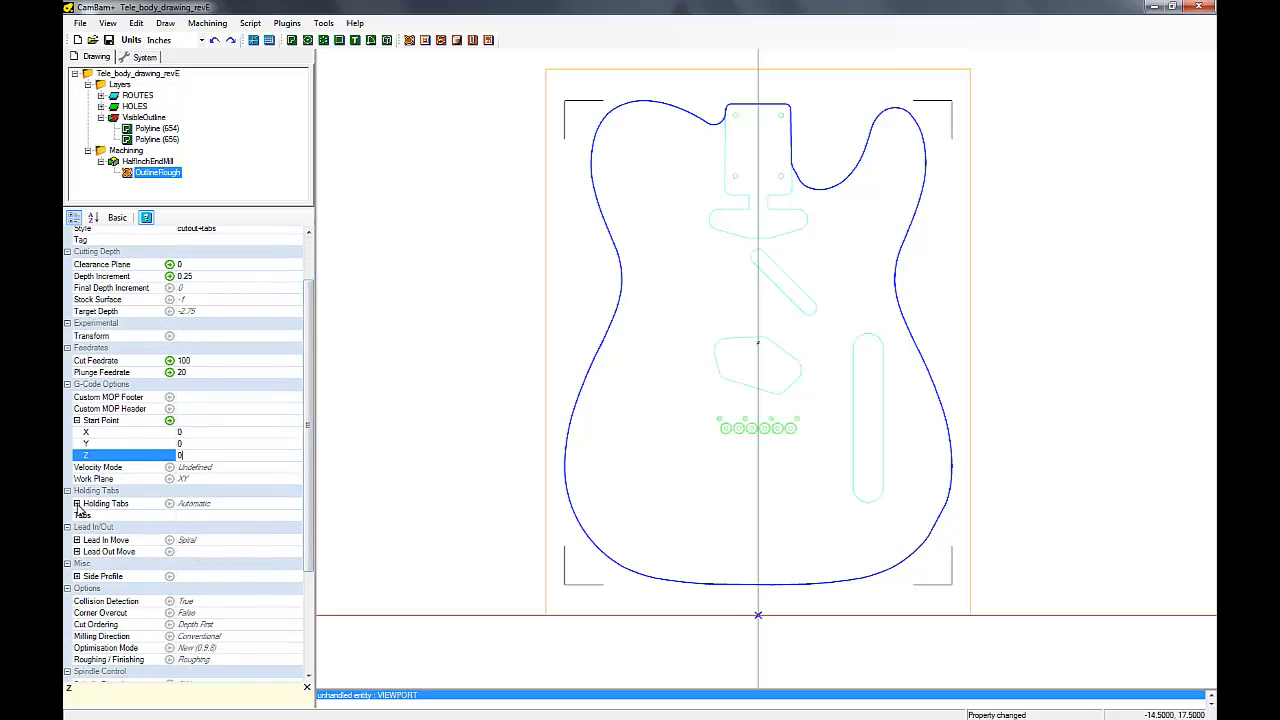
left_click(77, 504)
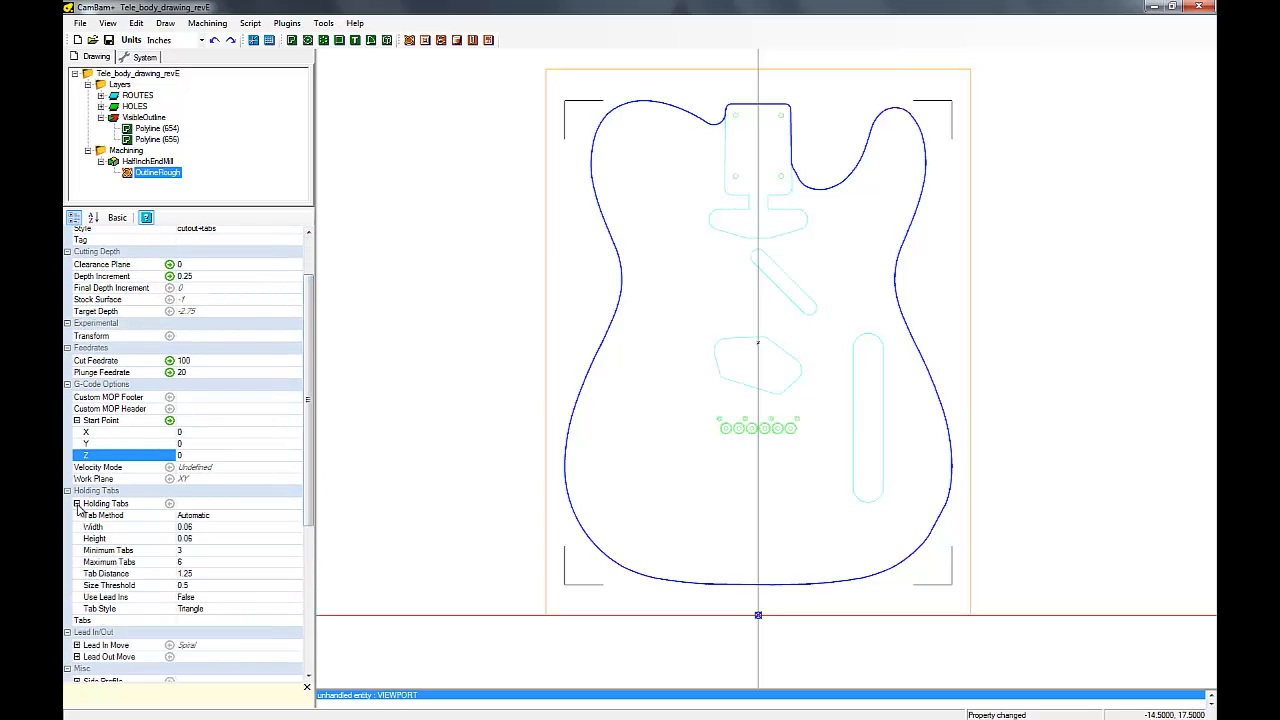
left_click(287, 517)
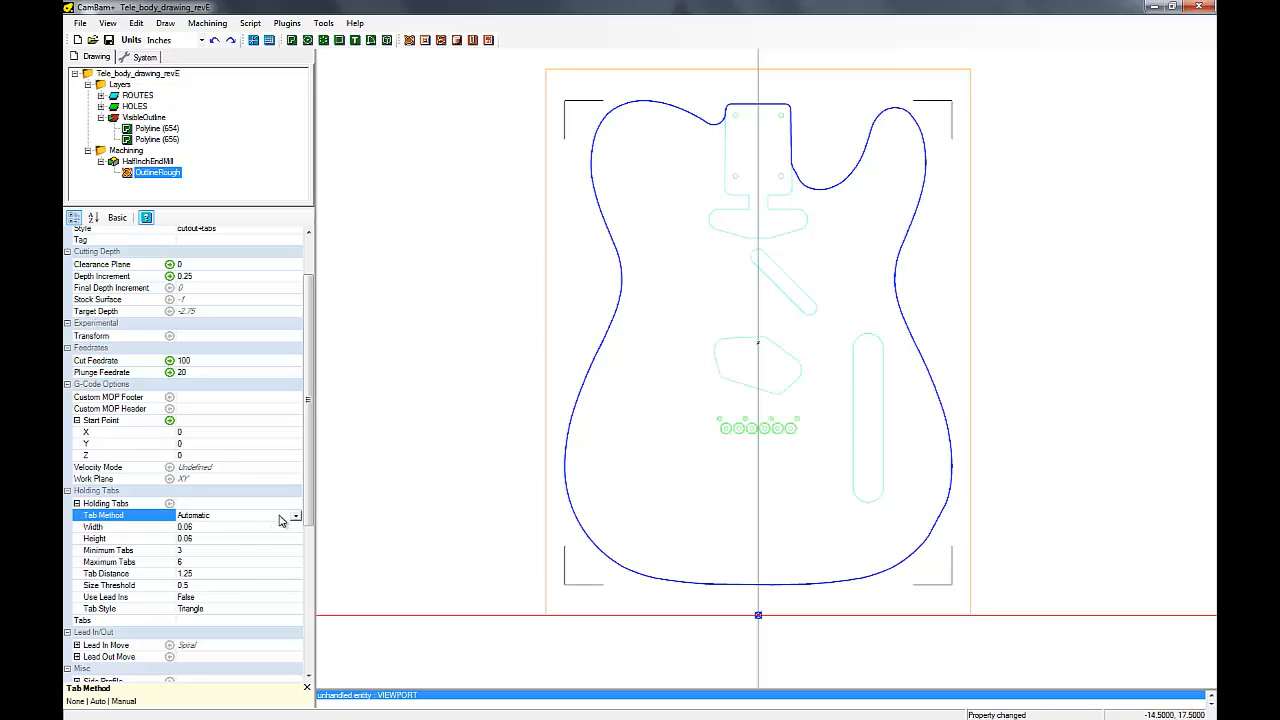
left_click(260, 624)
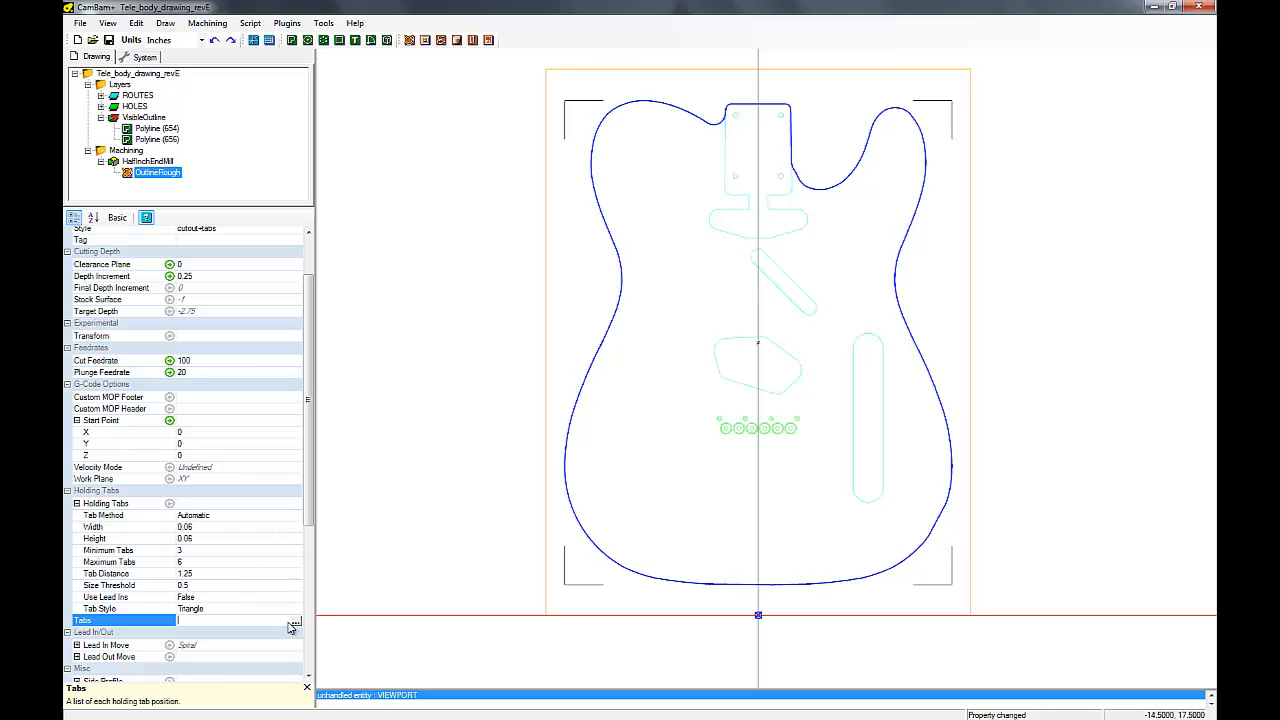
left_click(296, 621)
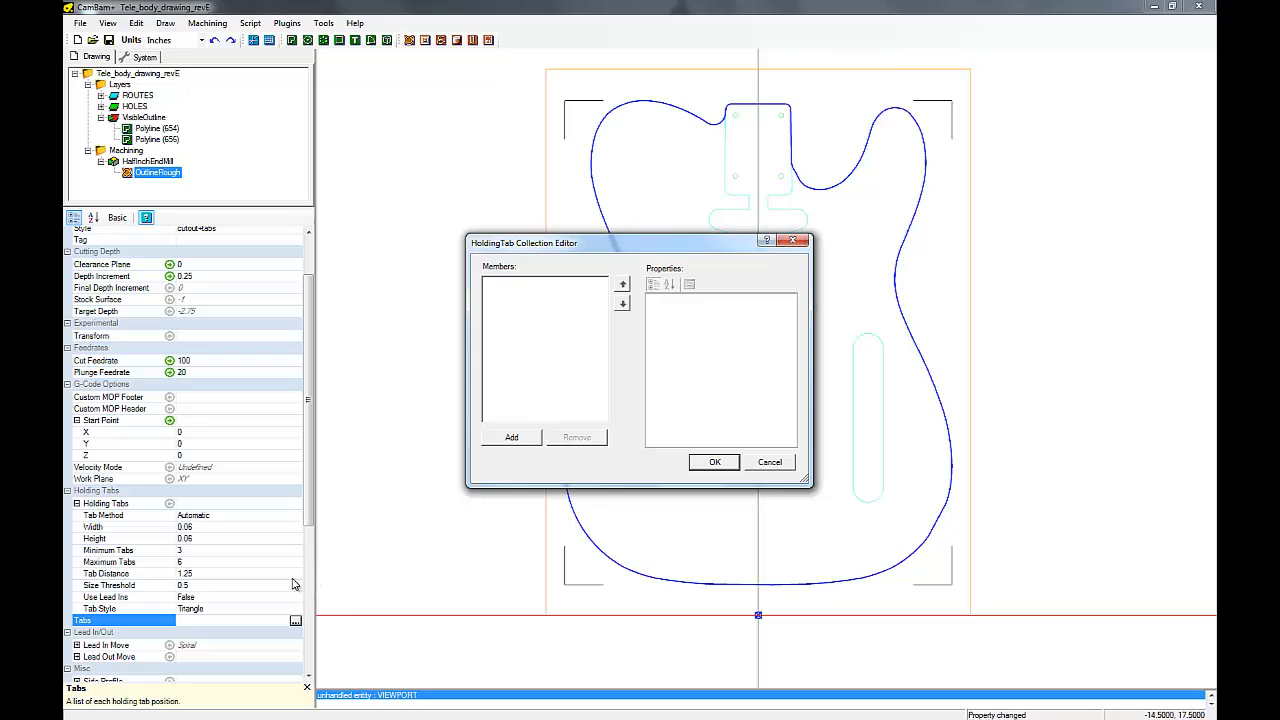
left_click(769, 462)
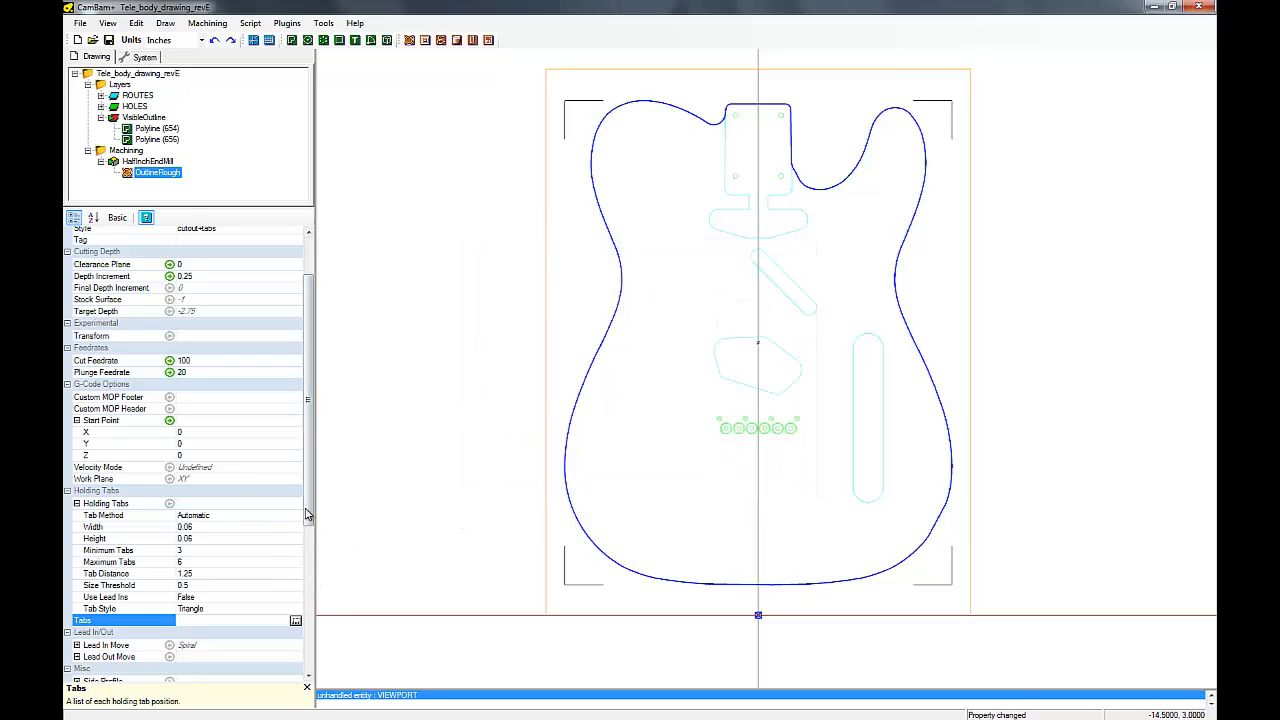
Step: Set OutlineRough's cut width to 0.5 and its roughing clearance to 0.01
left_click_drag(308, 513, 328, 664)
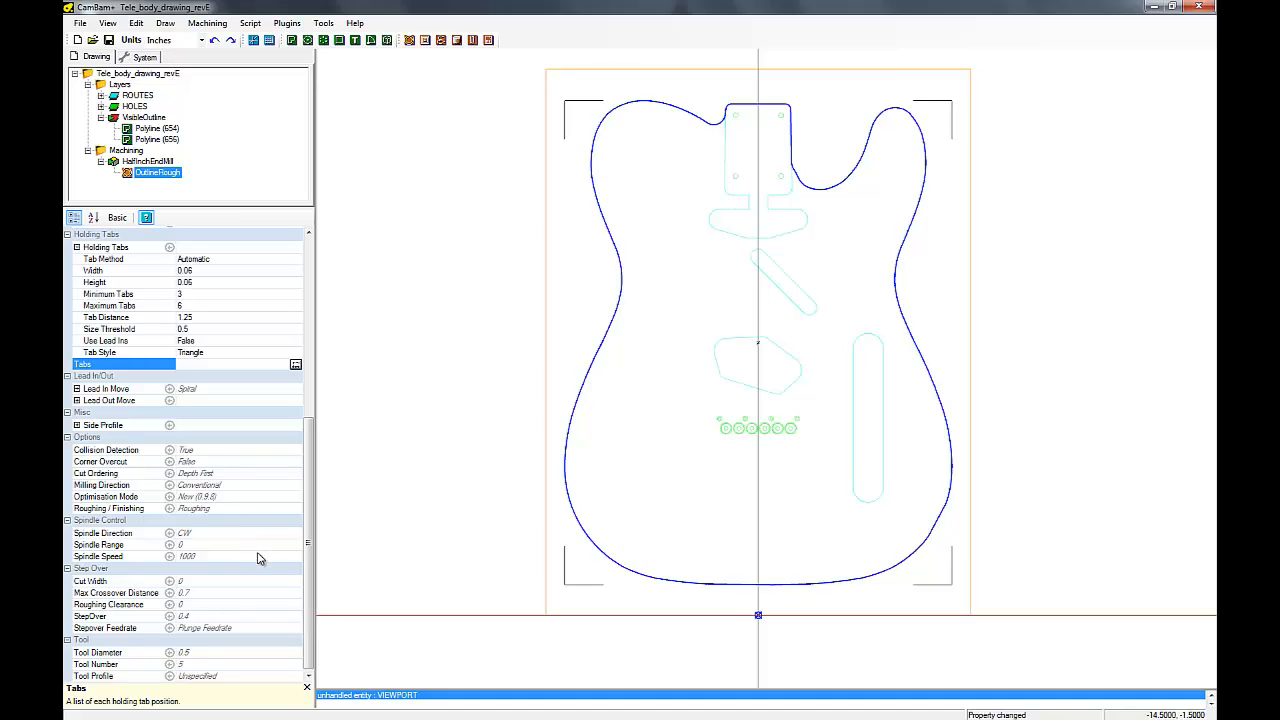
left_click(214, 584)
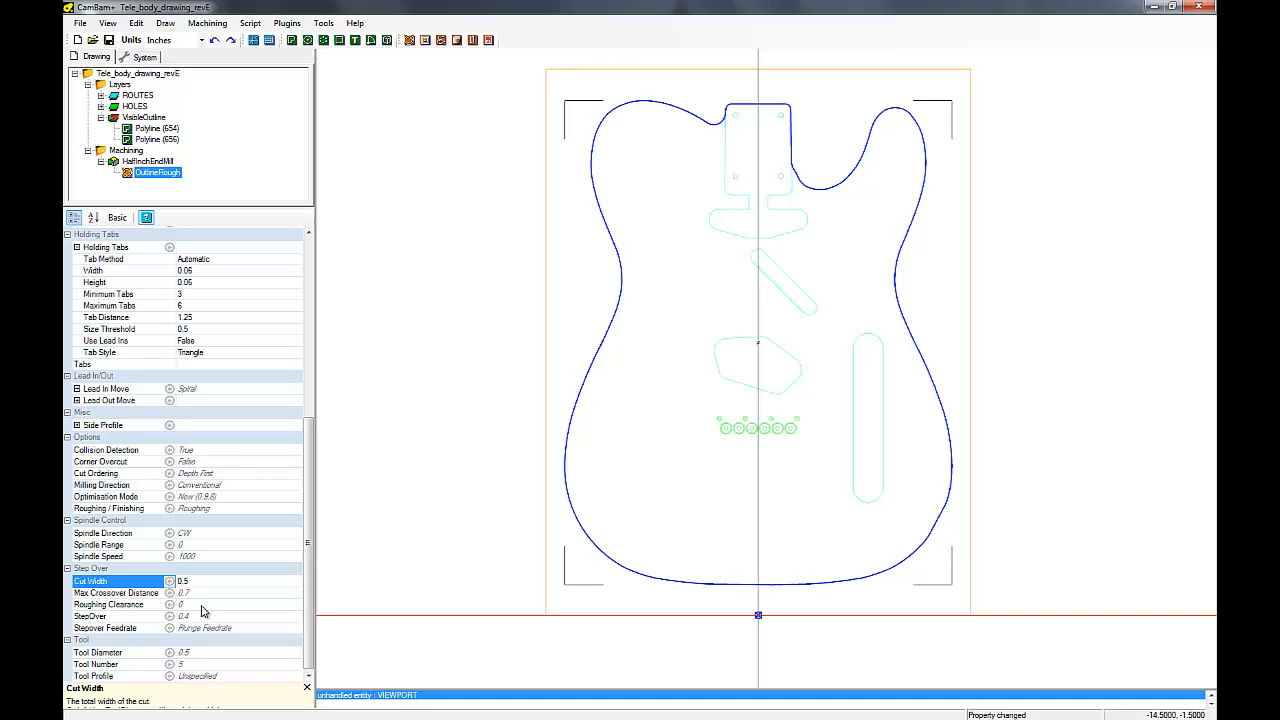
left_click(186, 605)
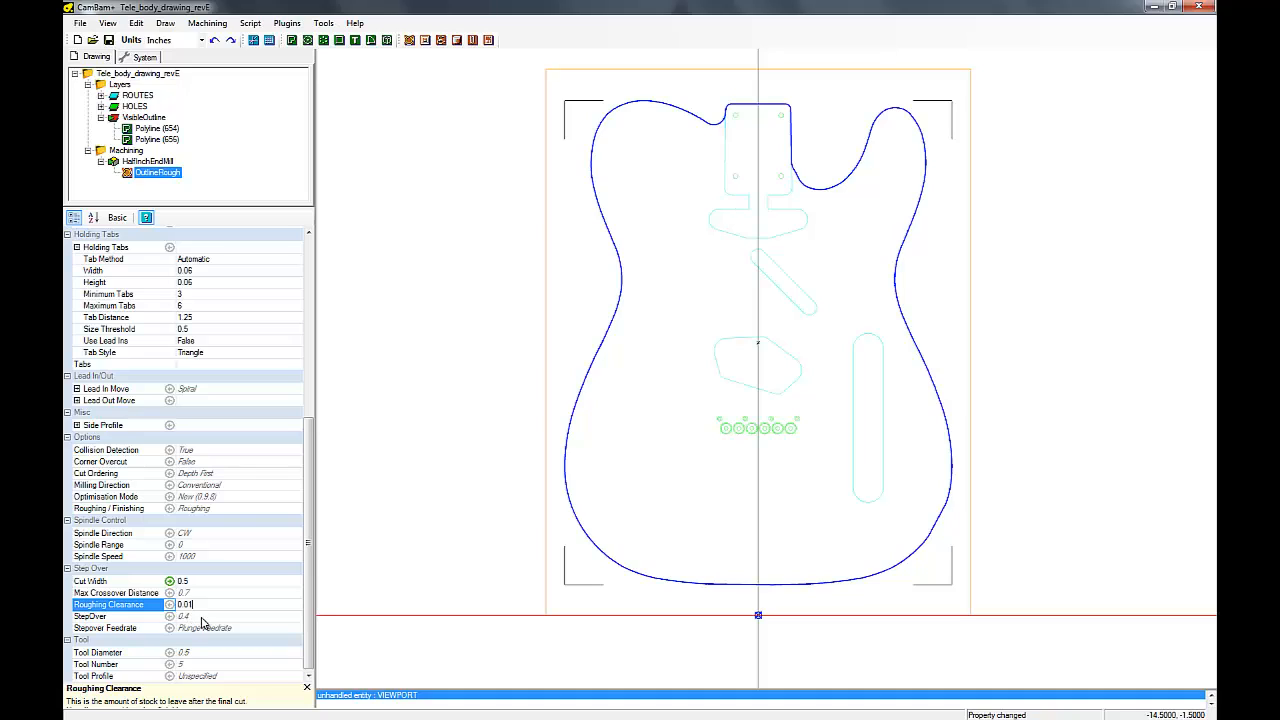
left_click(203, 618)
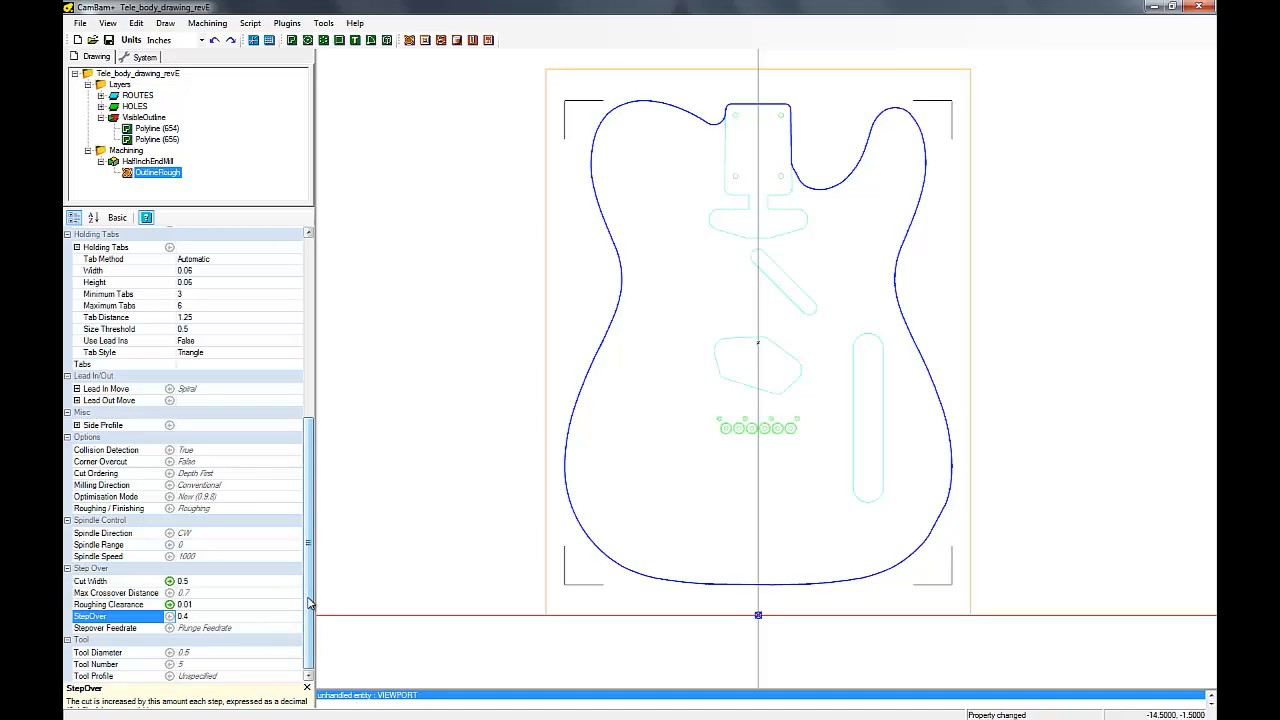
Step: Choose End Mill as the tool profile for the OutlineRough operation
left_click(265, 675)
left_click(295, 677)
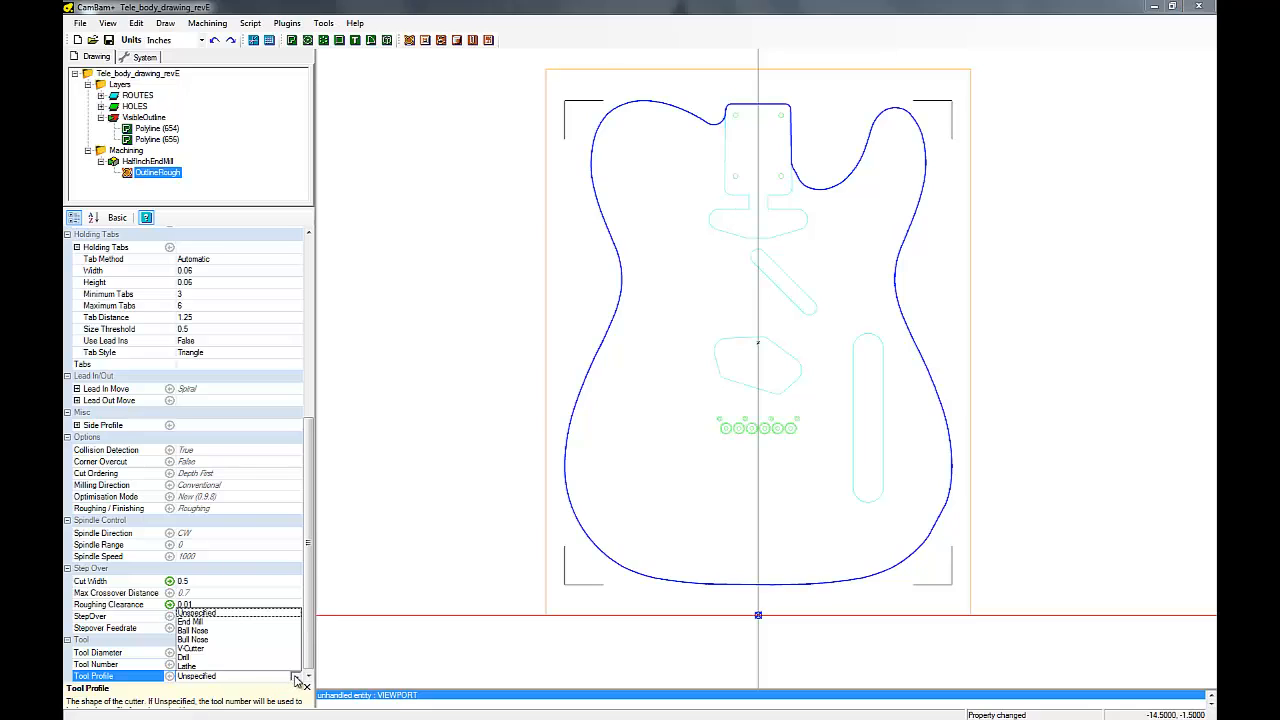
left_click(198, 622)
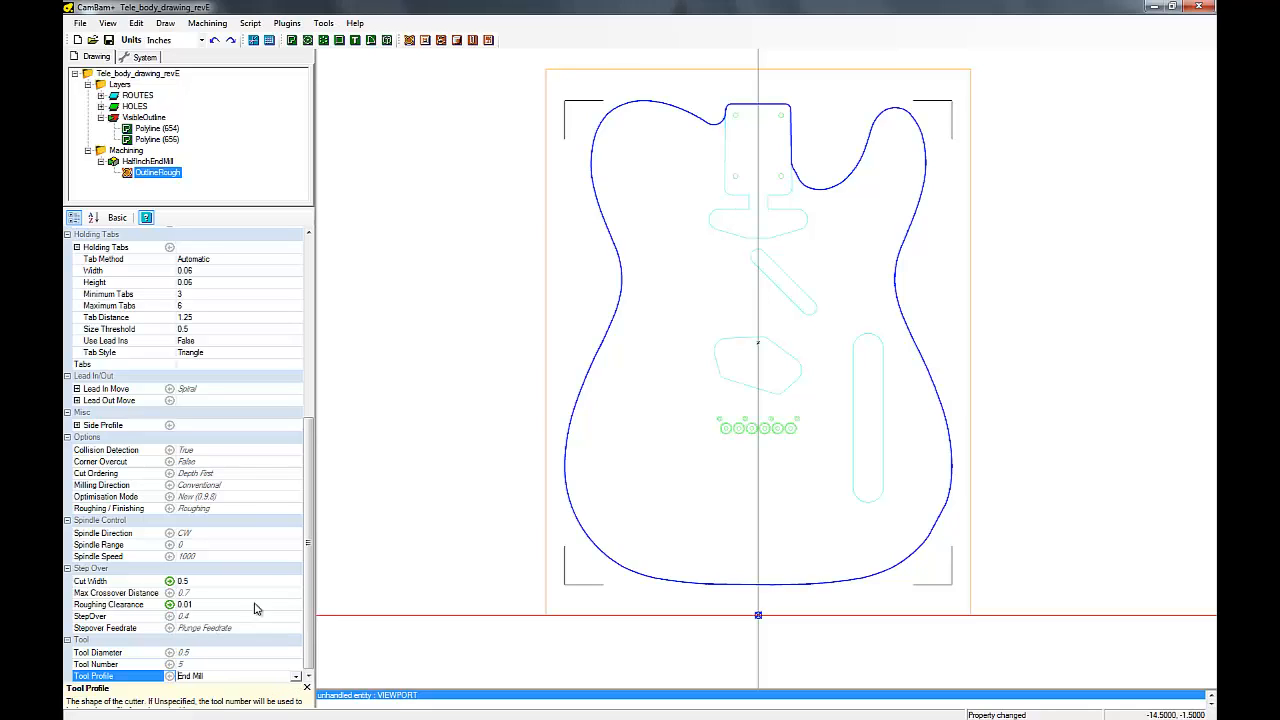
Step: Generate the toolpaths for the OutlineRough operation
left_click_drag(307, 577, 314, 356)
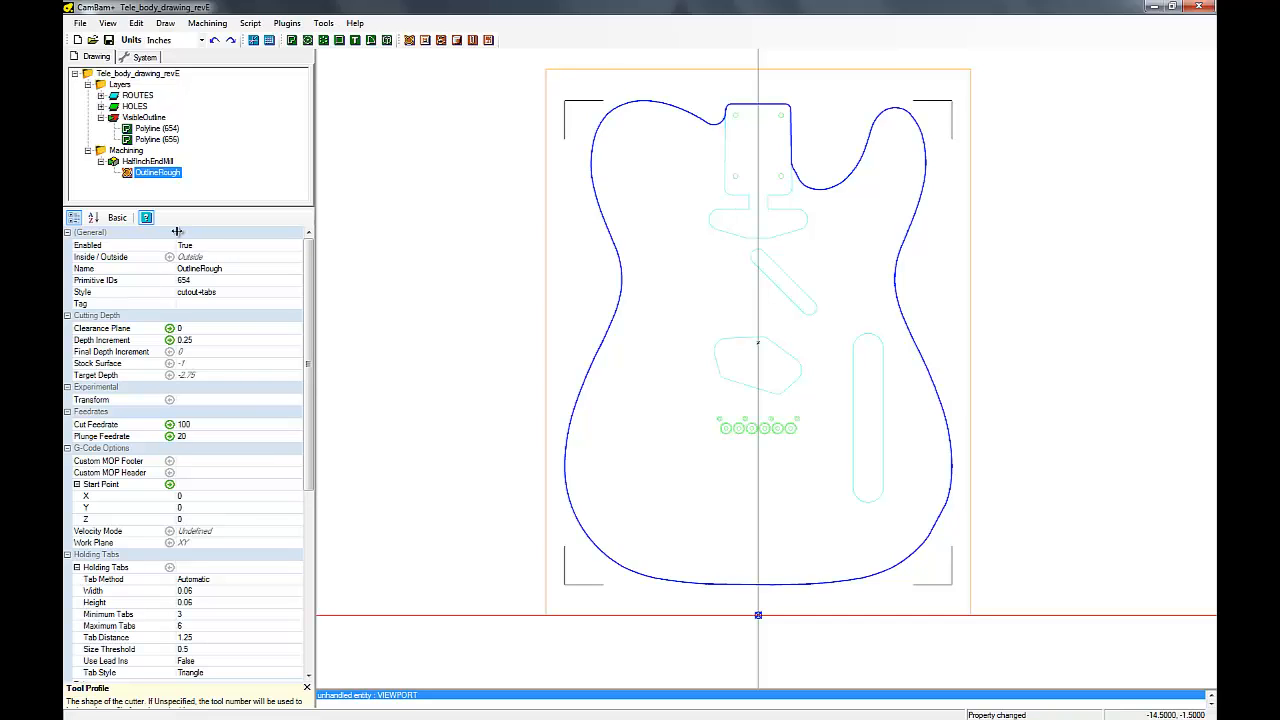
right_click(157, 175)
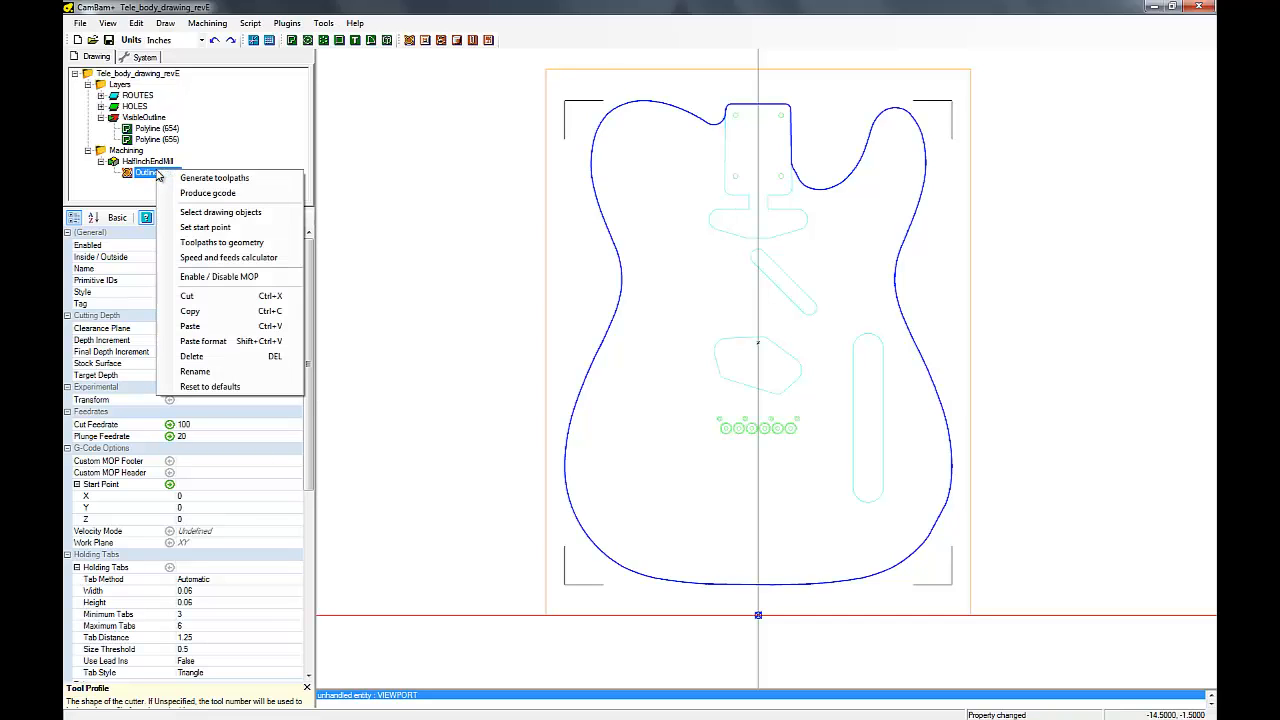
left_click(192, 180)
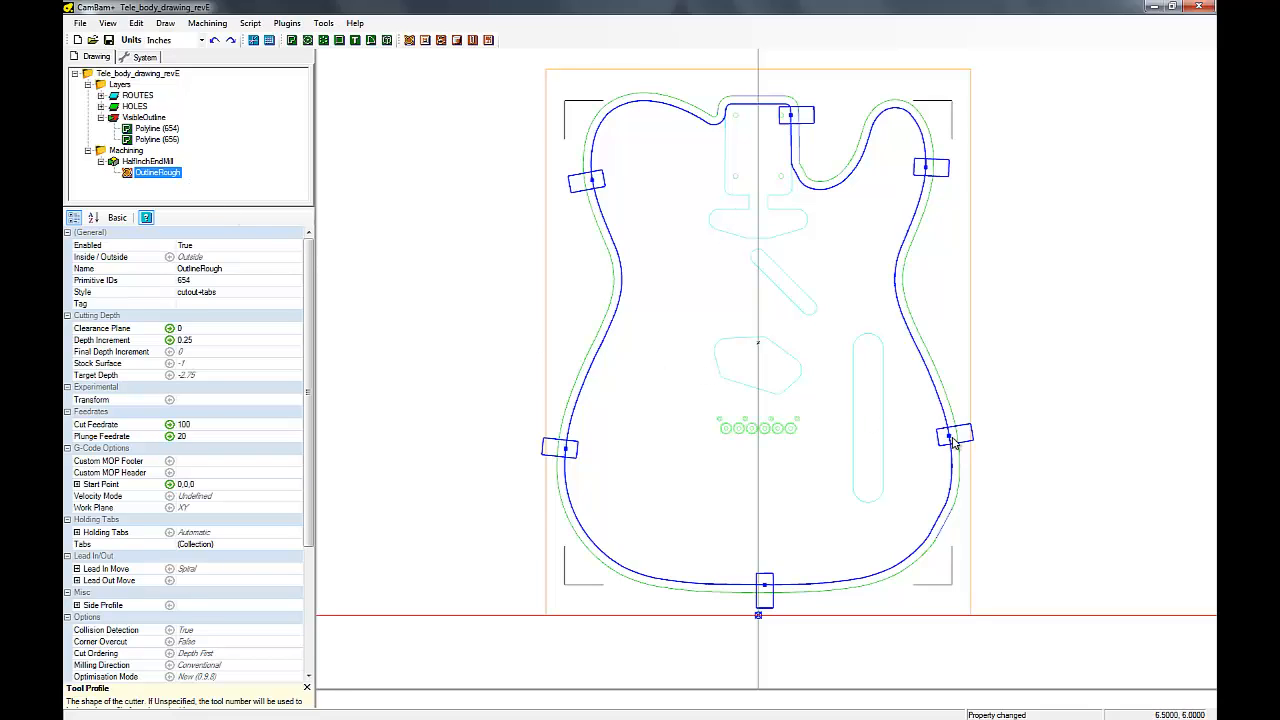
Step: Reposition the holding tabs on the body's right side, below both upper bouts and at the centre of the neck pocket's top edge
left_click_drag(957, 438, 942, 379)
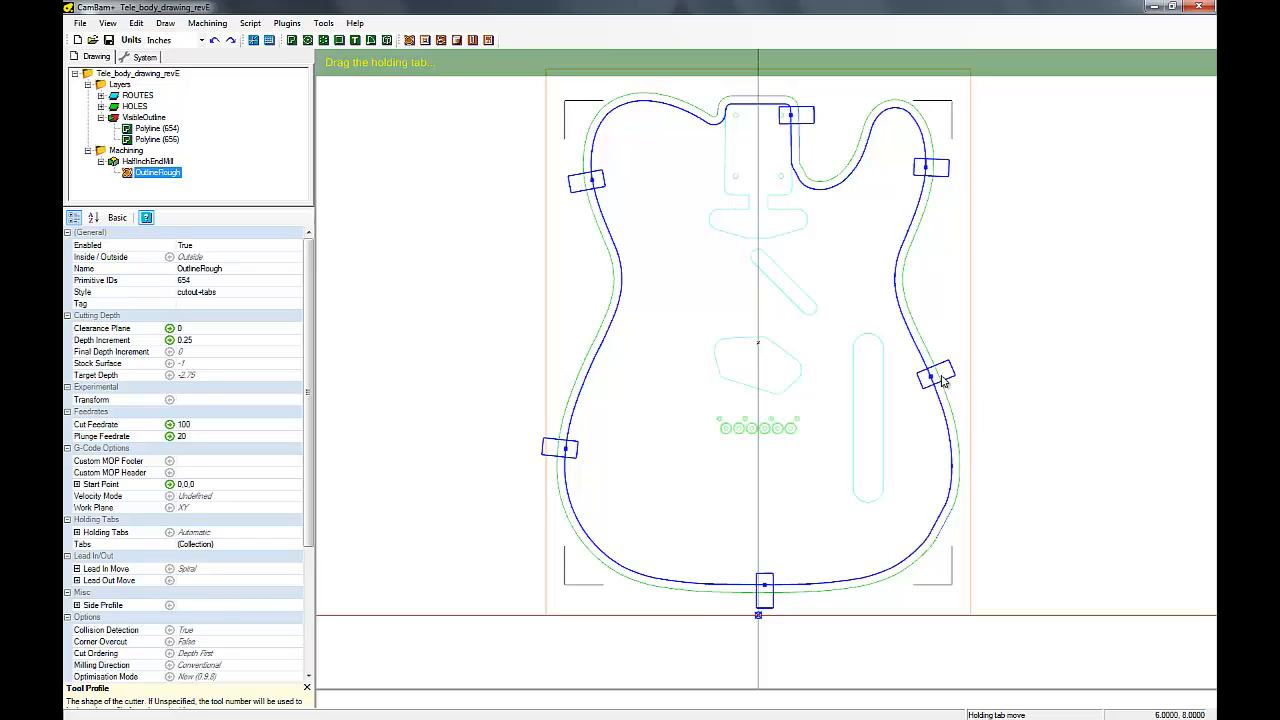
left_click_drag(942, 379, 942, 380)
left_click_drag(932, 171, 918, 234)
left_click_drag(585, 184, 593, 228)
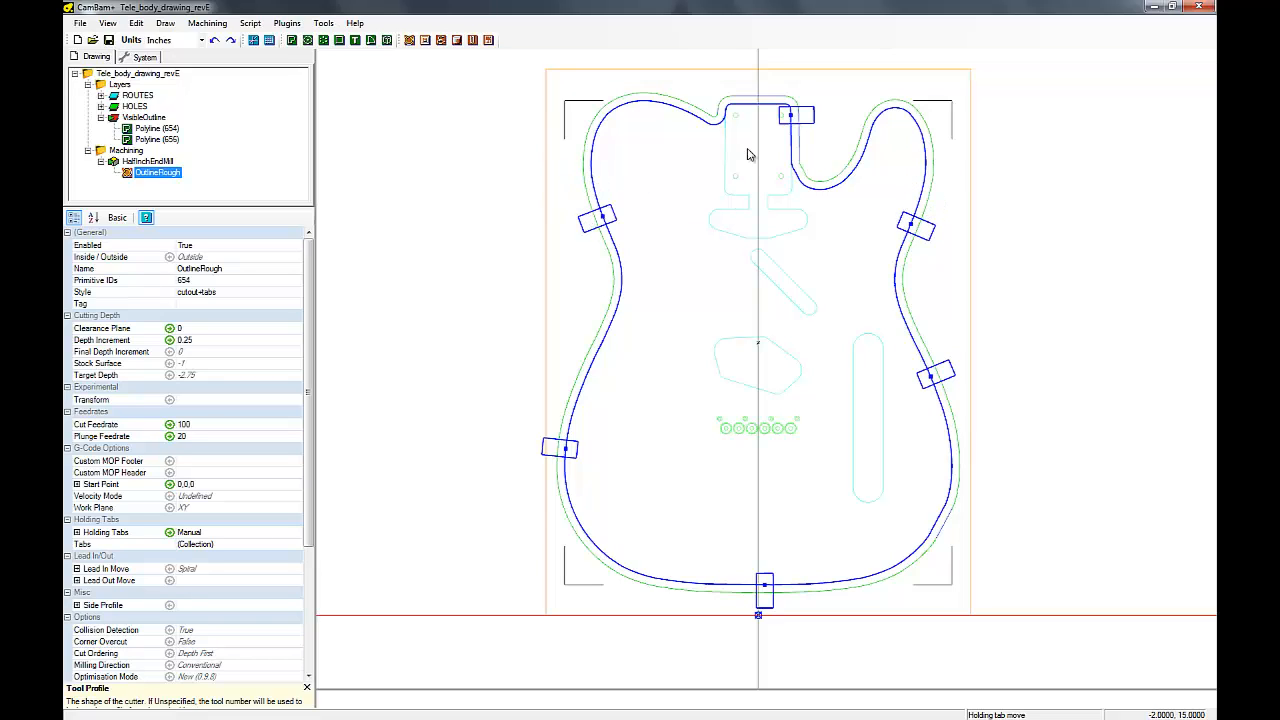
left_click_drag(799, 121, 762, 100)
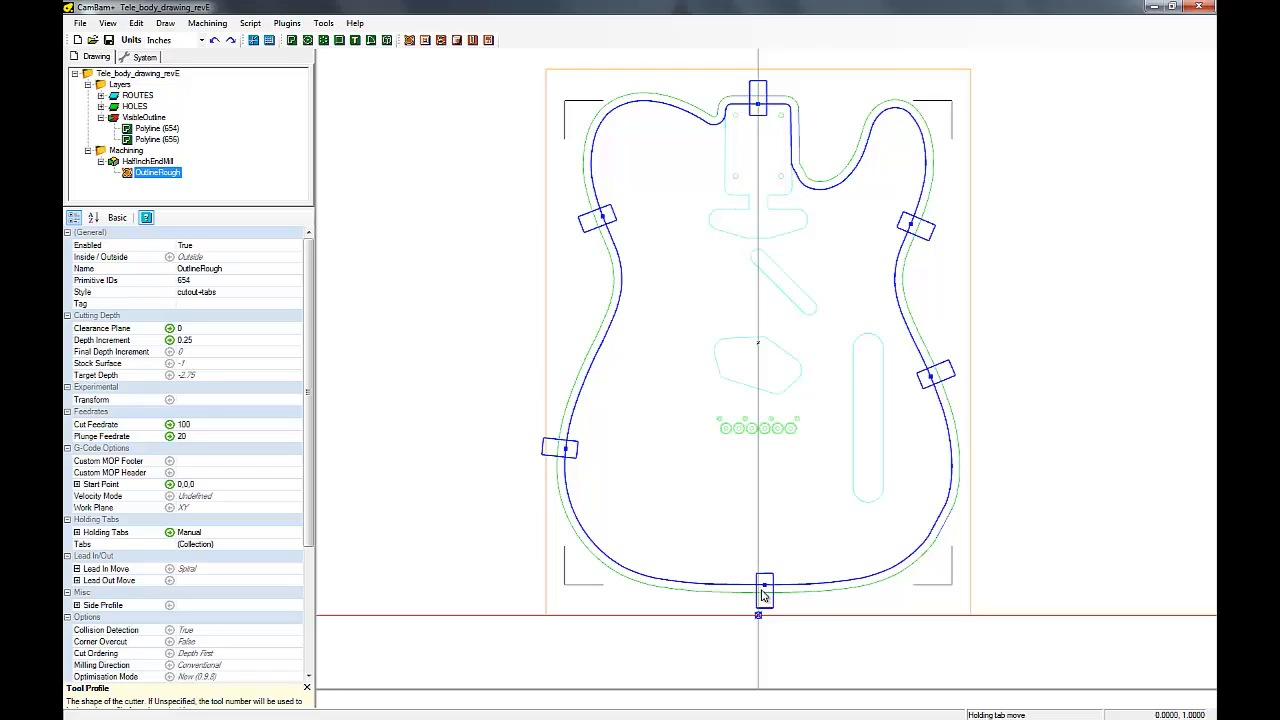
Step: Move the bottom-centre holding tab to the body's lower-right curve and the left-side tab to the lower-left curve
left_click_drag(764, 591, 912, 575)
left_click_drag(557, 450, 573, 573)
left_click_drag(916, 578, 921, 573)
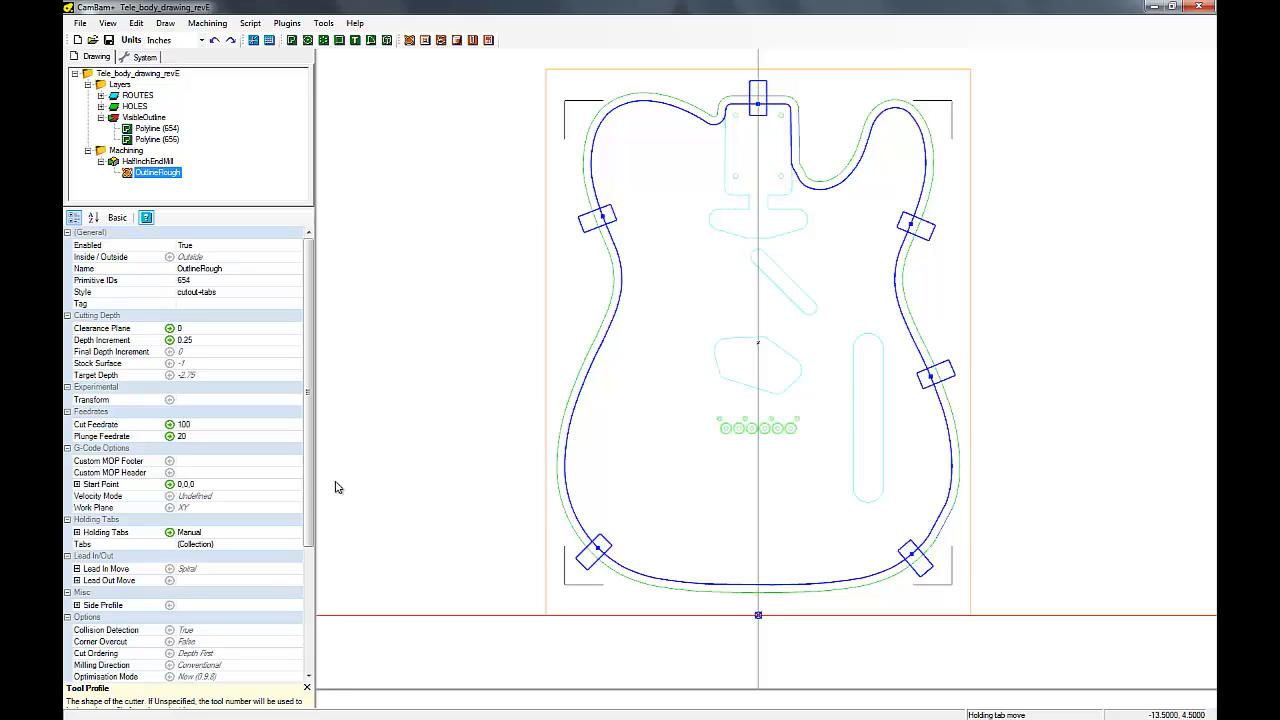
Step: Try to add a seventh holding tab to the OutlineRough tab collection and regenerate the operation's toolpaths
left_click(284, 544)
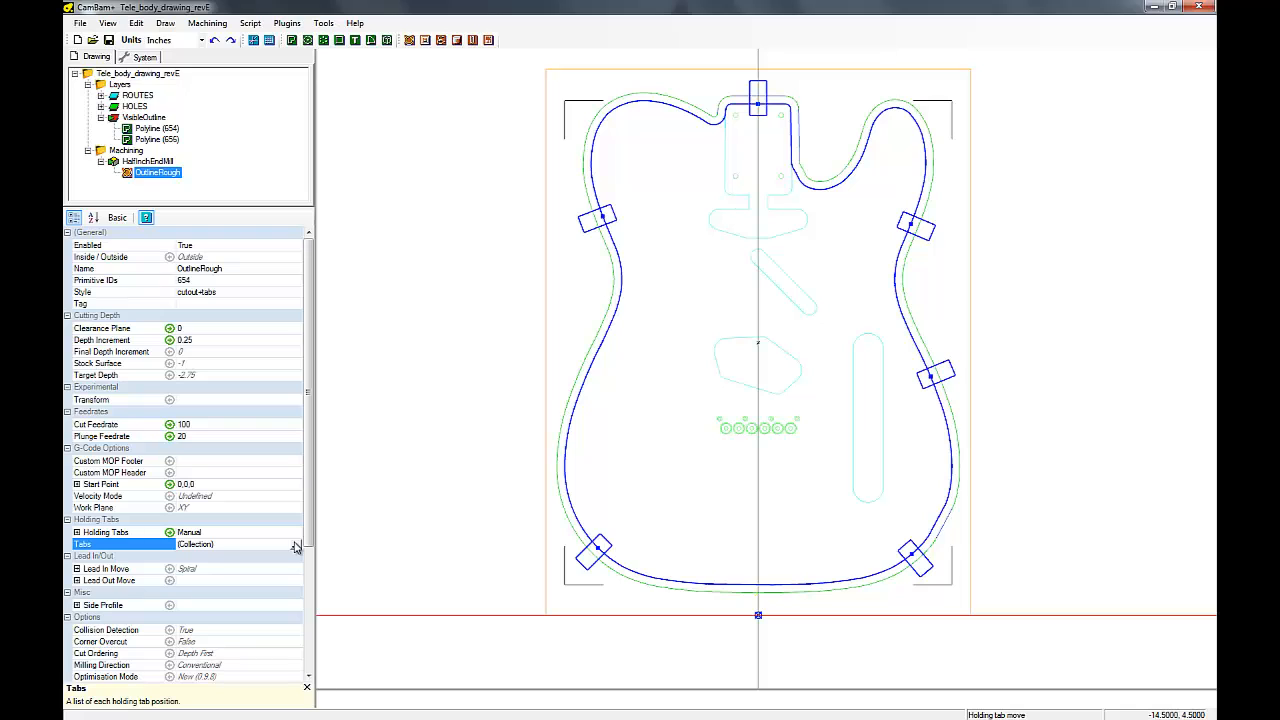
left_click(295, 544)
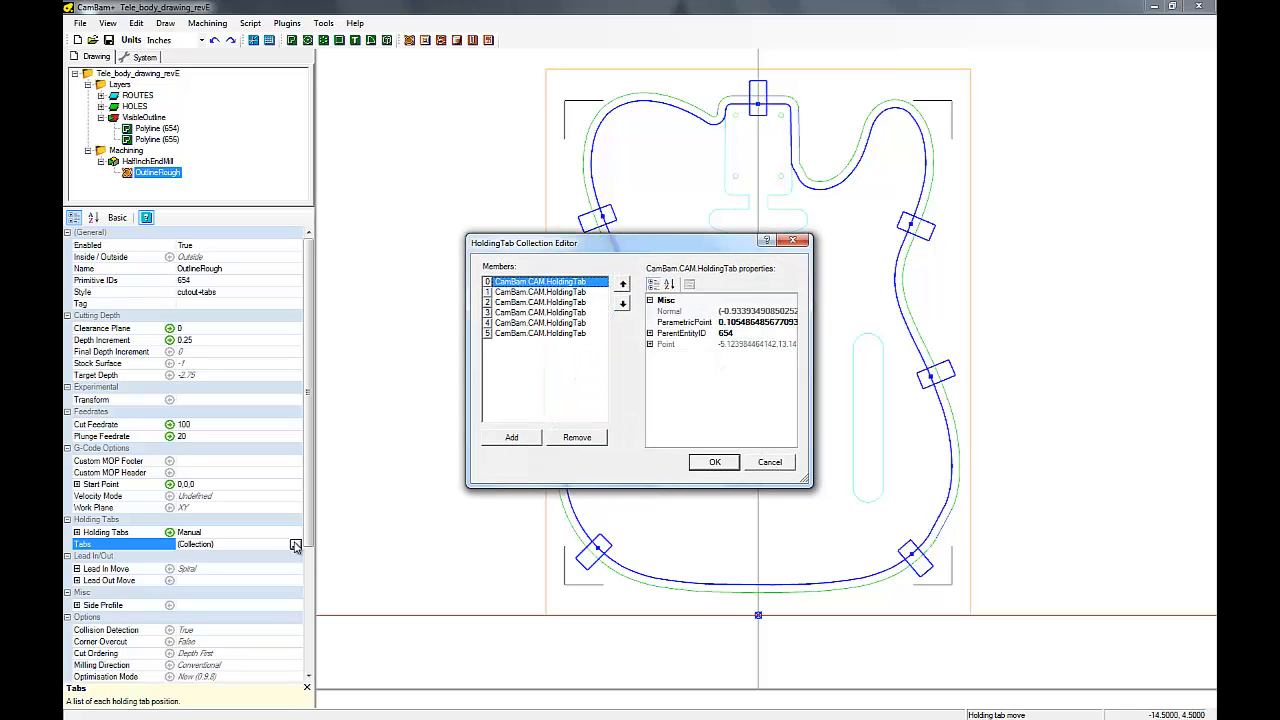
left_click(510, 441)
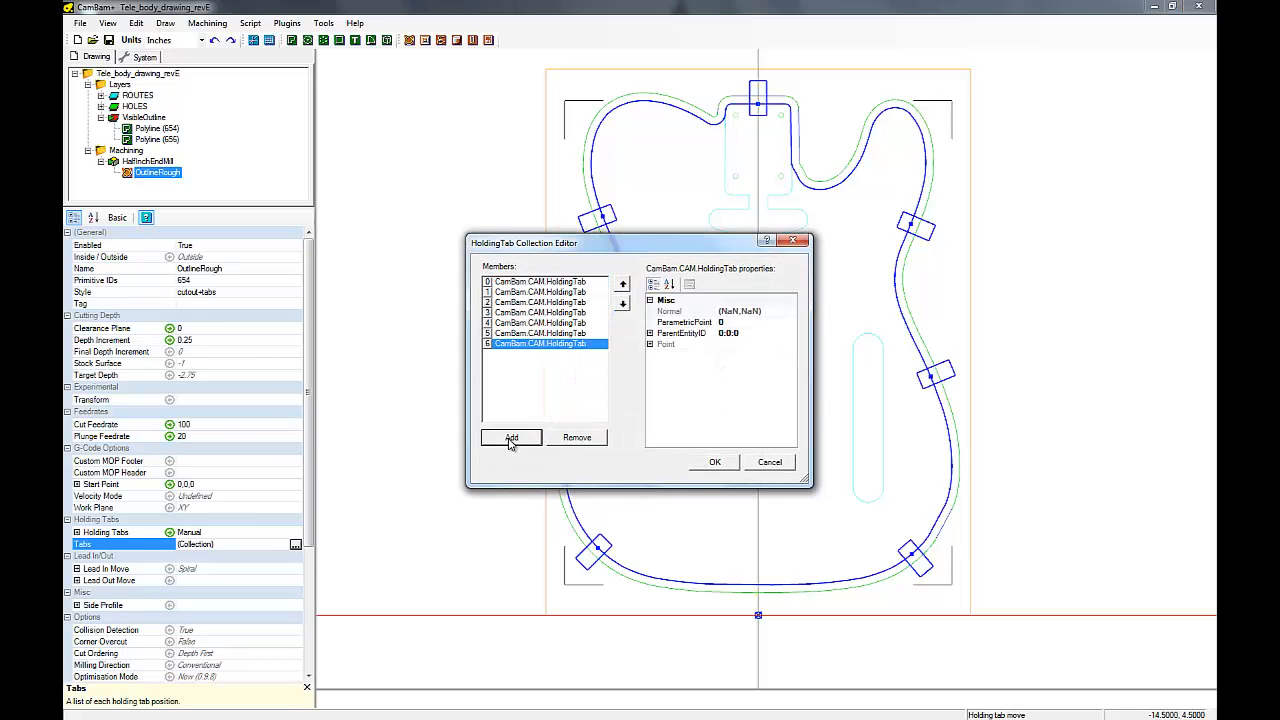
left_click(520, 333)
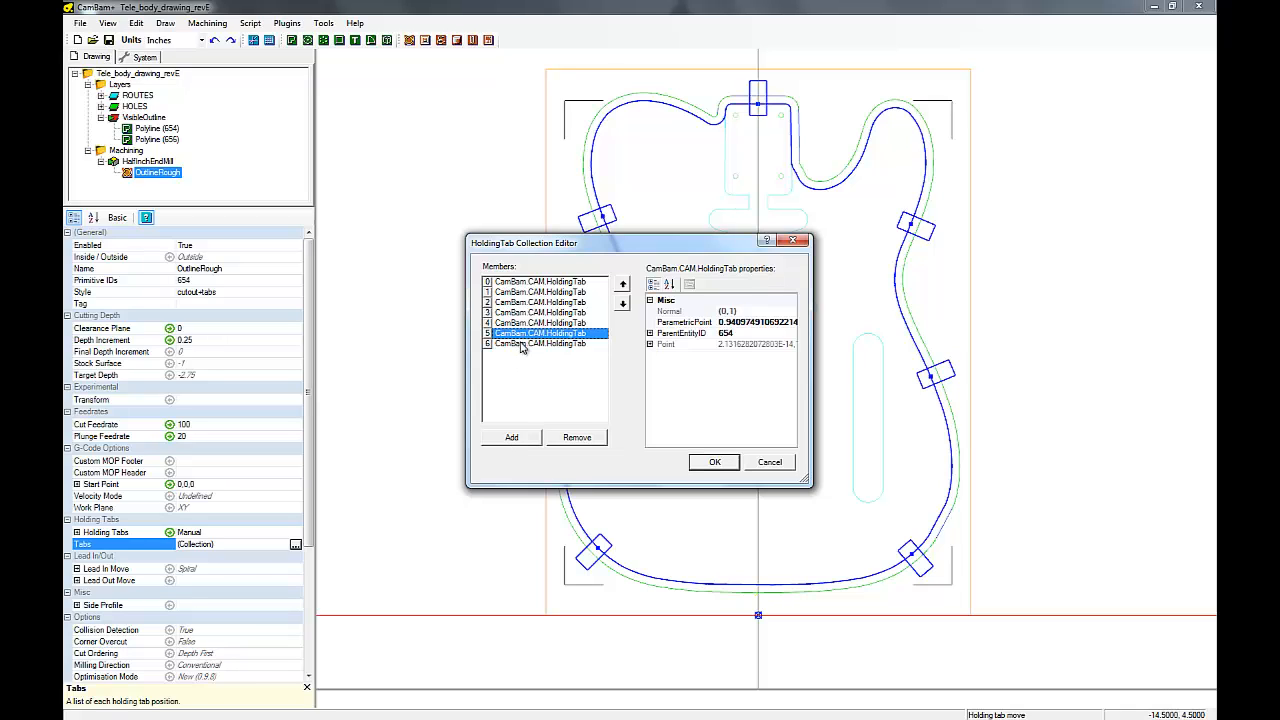
left_click(521, 344)
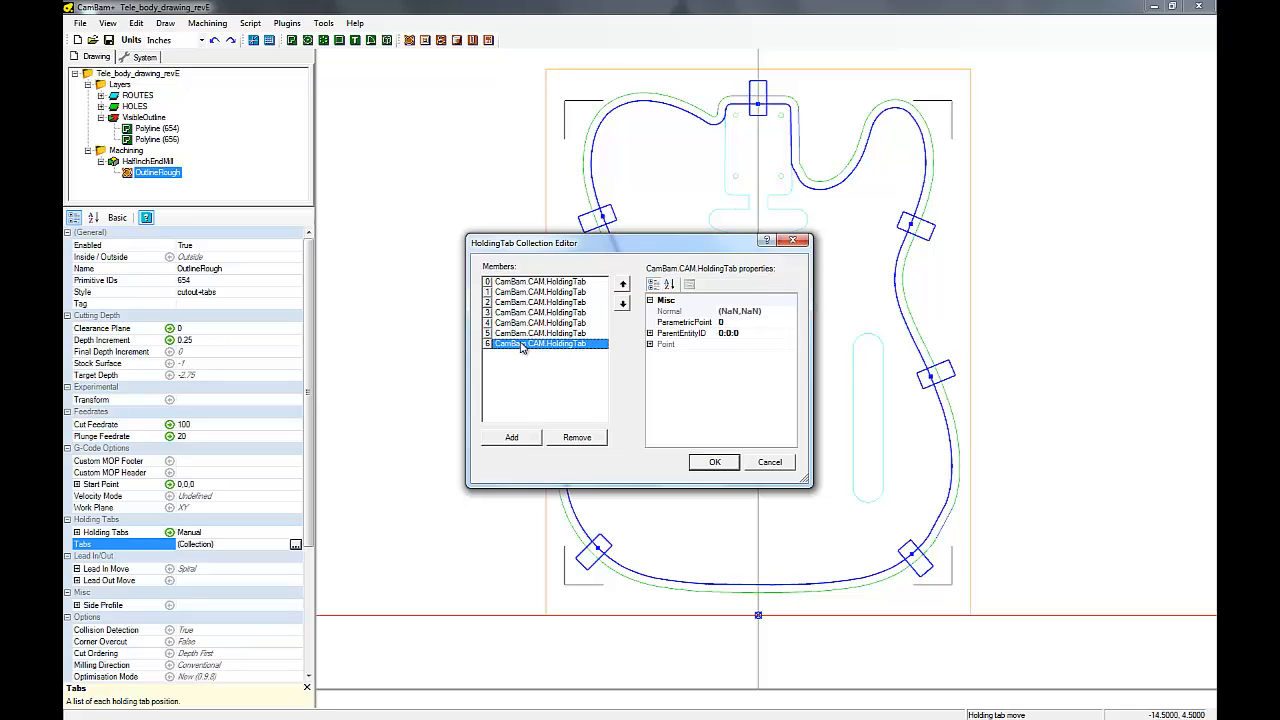
left_click(649, 345)
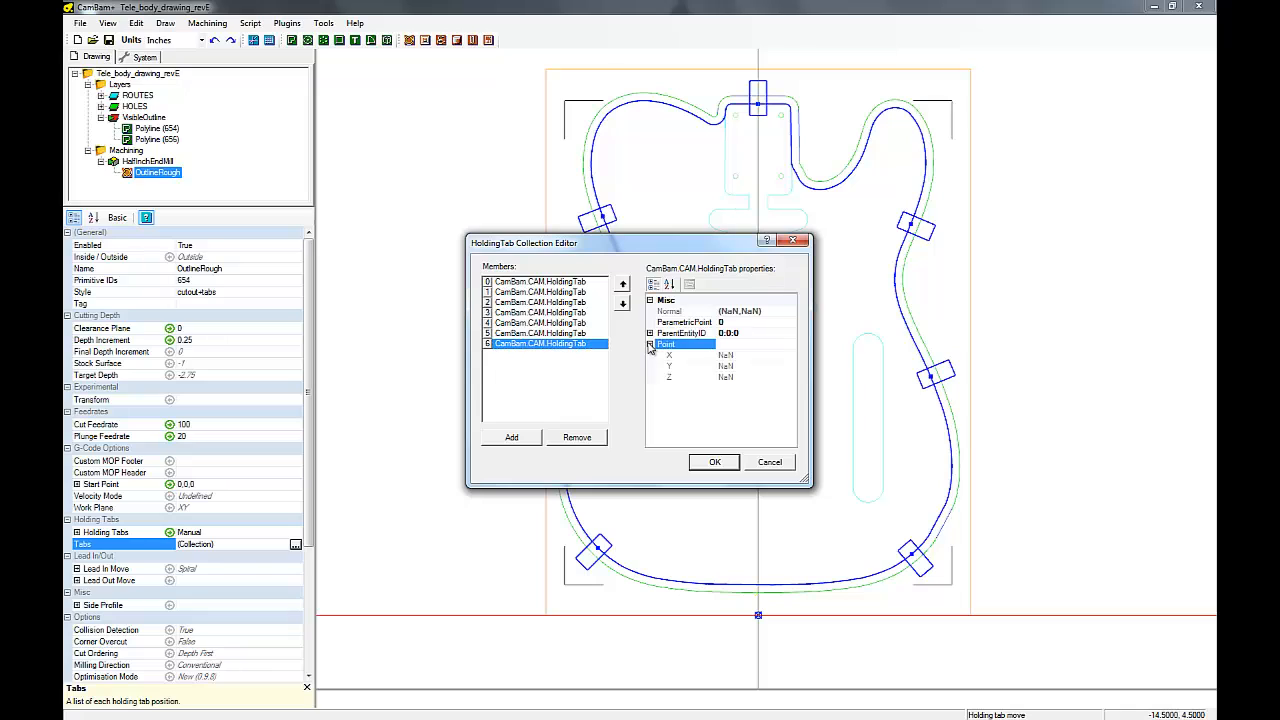
left_click(513, 334)
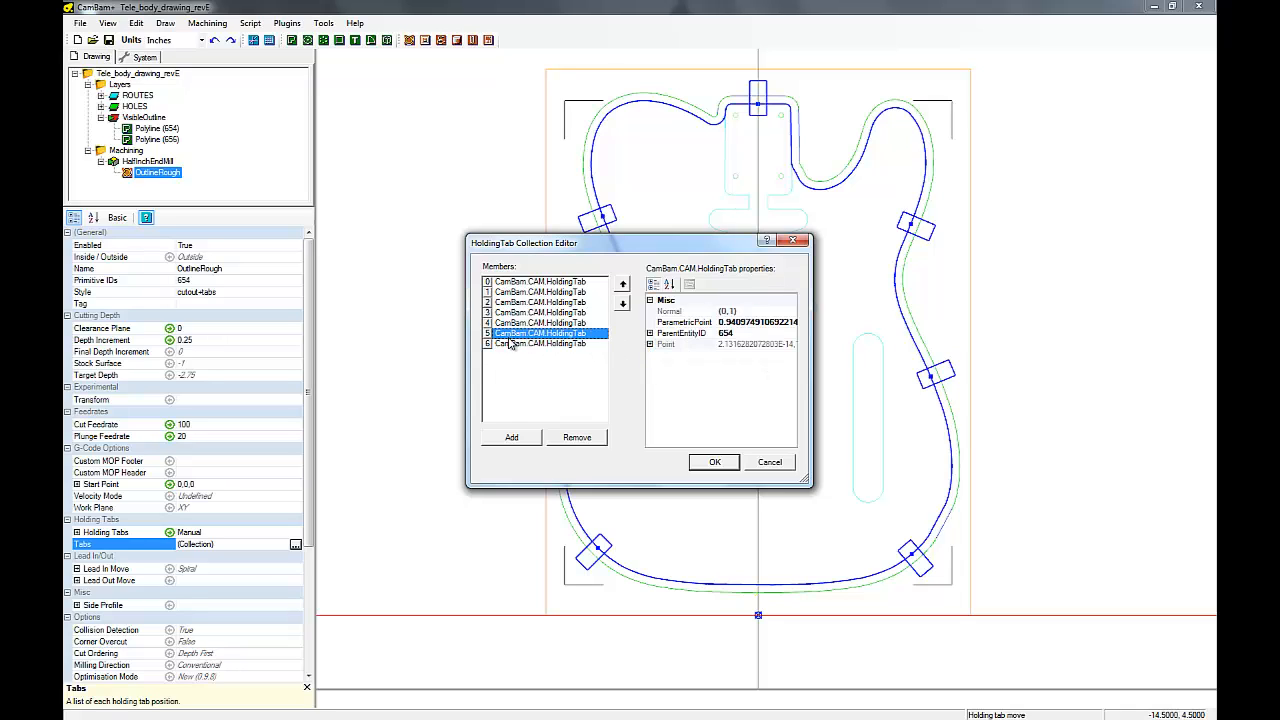
left_click(511, 344)
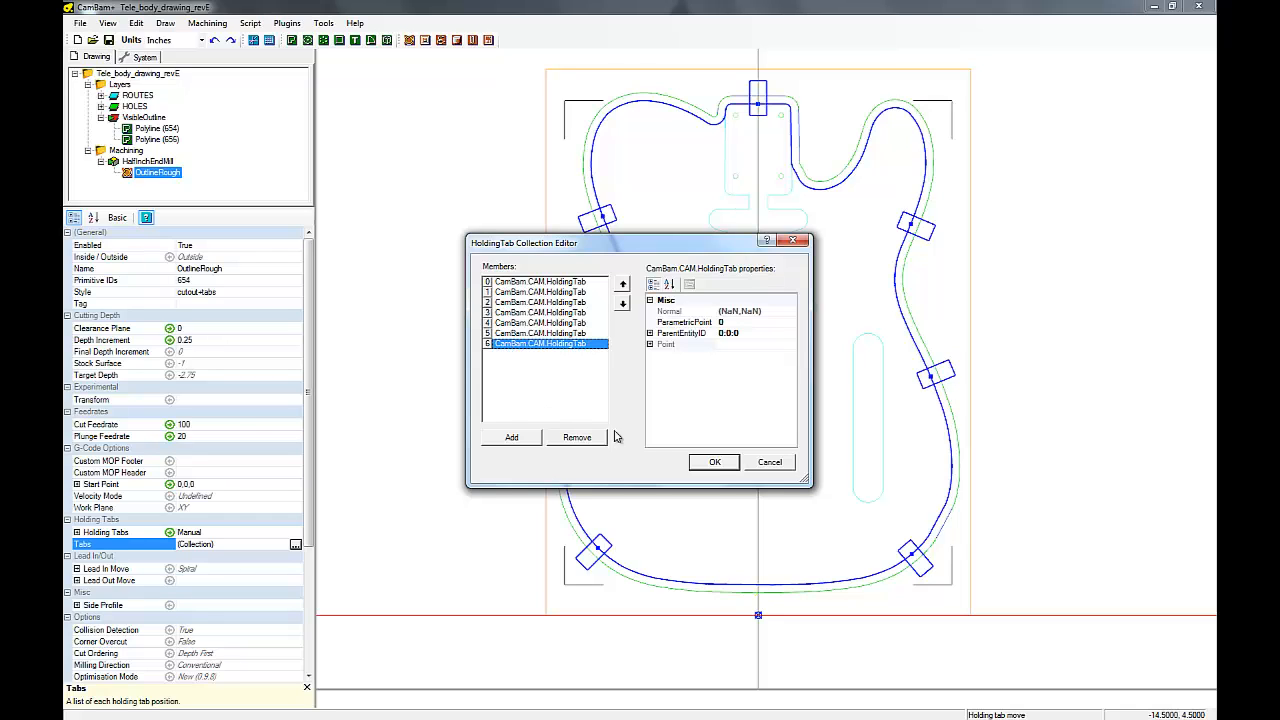
left_click(714, 463)
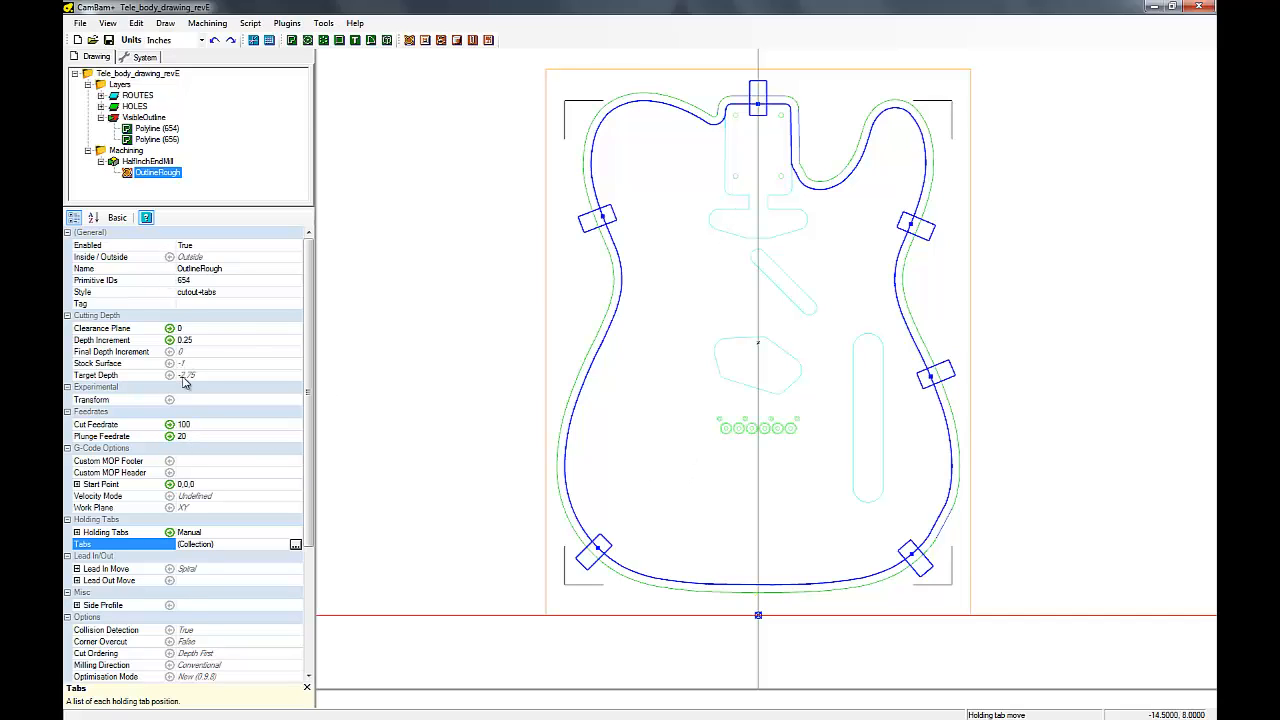
right_click(145, 173)
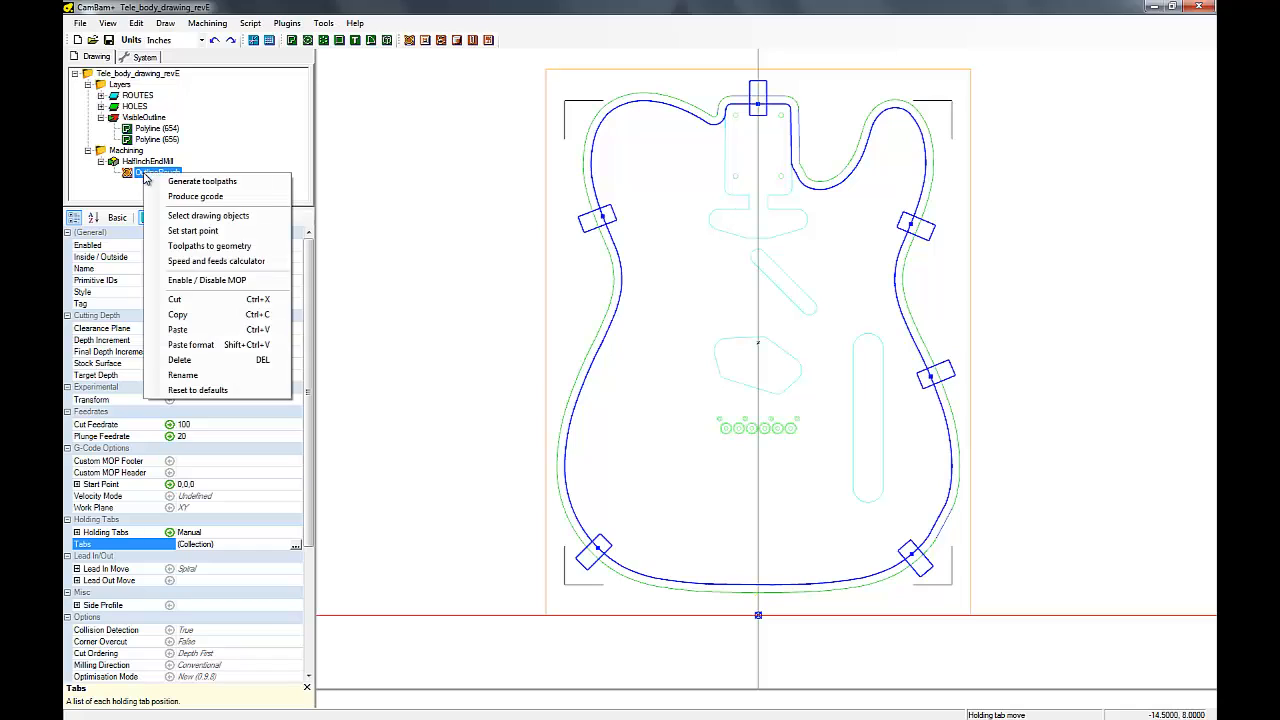
left_click(180, 183)
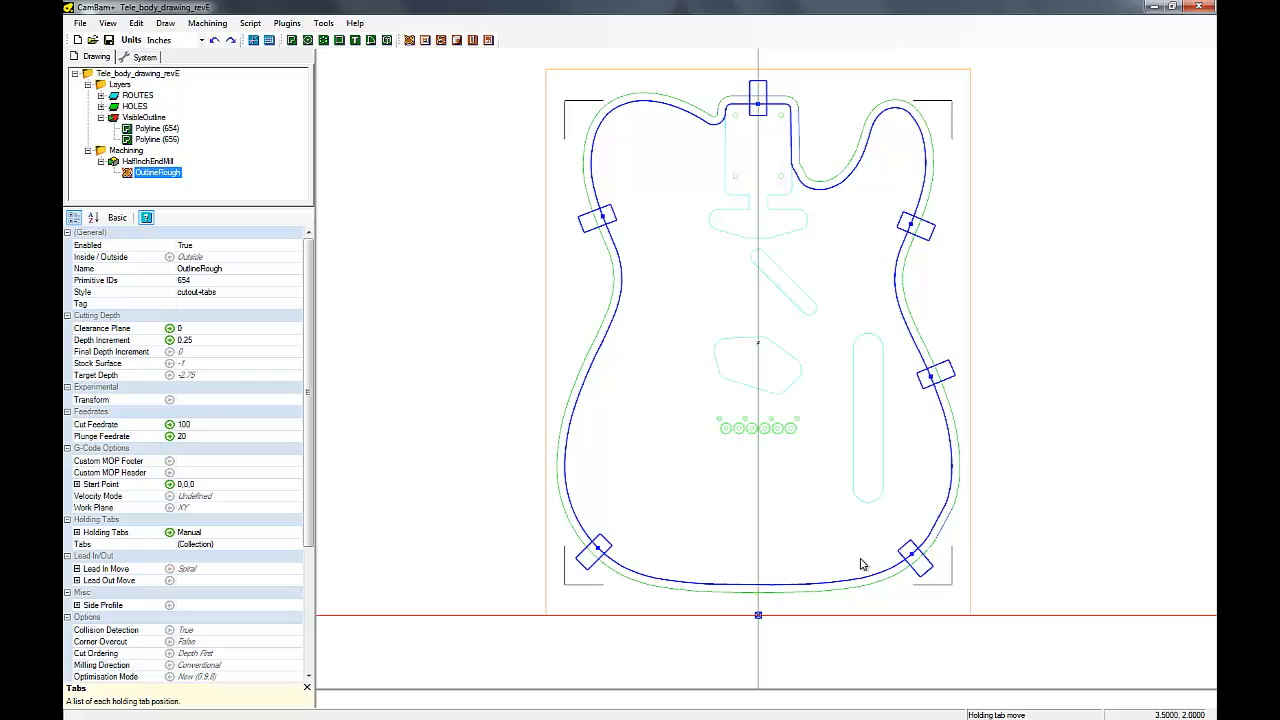
Step: Fine-tune the holding tabs, nudging the upper-right tab slightly upward and the lower-left tab slightly along the curve toward the bottom centre
left_click_drag(910, 554, 909, 555)
mouse_move(933, 371)
left_mouse_down()
mouse_move(944, 388)
mouse_move(937, 368)
left_mouse_up()
mouse_move(917, 224)
left_mouse_down()
mouse_move(917, 238)
mouse_move(917, 222)
left_mouse_up()
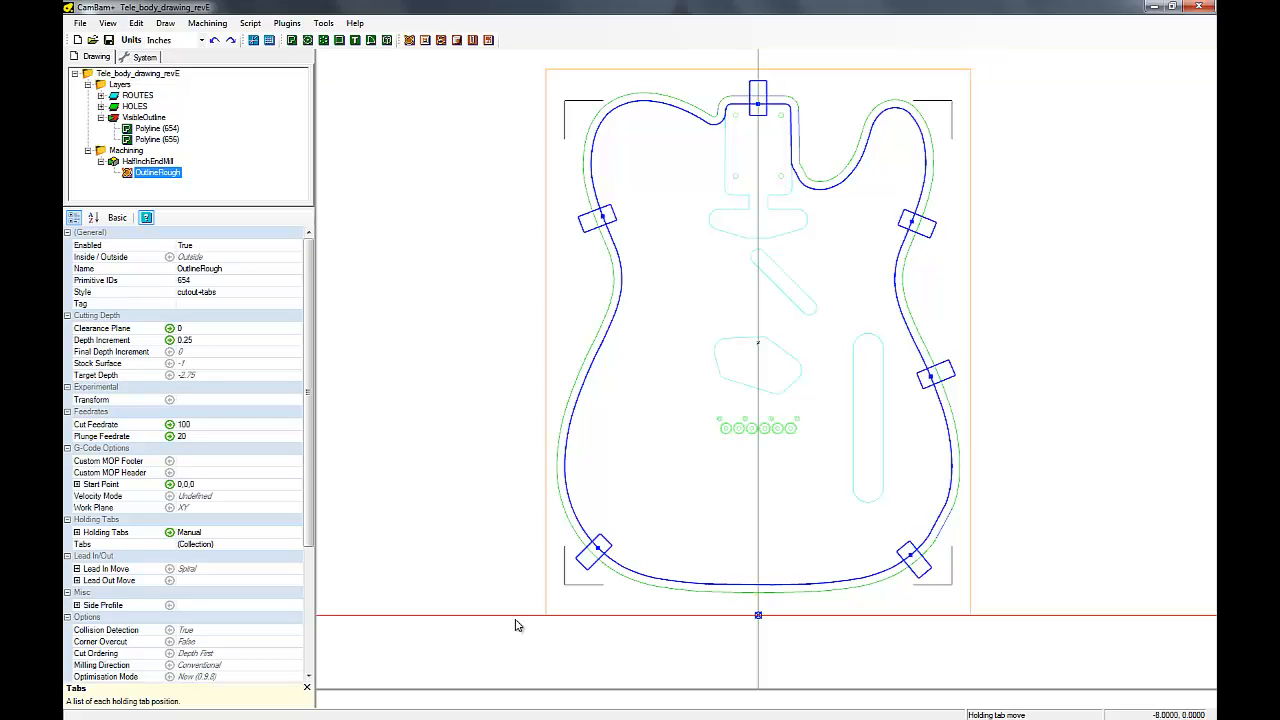
mouse_move(597, 551)
left_mouse_down()
mouse_move(610, 568)
mouse_move(603, 557)
left_mouse_up()
left_click_drag(584, 236, 591, 221)
left_click_drag(760, 95, 759, 97)
Step: Add a seventh holding tab to the OutlineRough tab collection with its parent EntityID set to 654
left_click(277, 550)
left_click(295, 544)
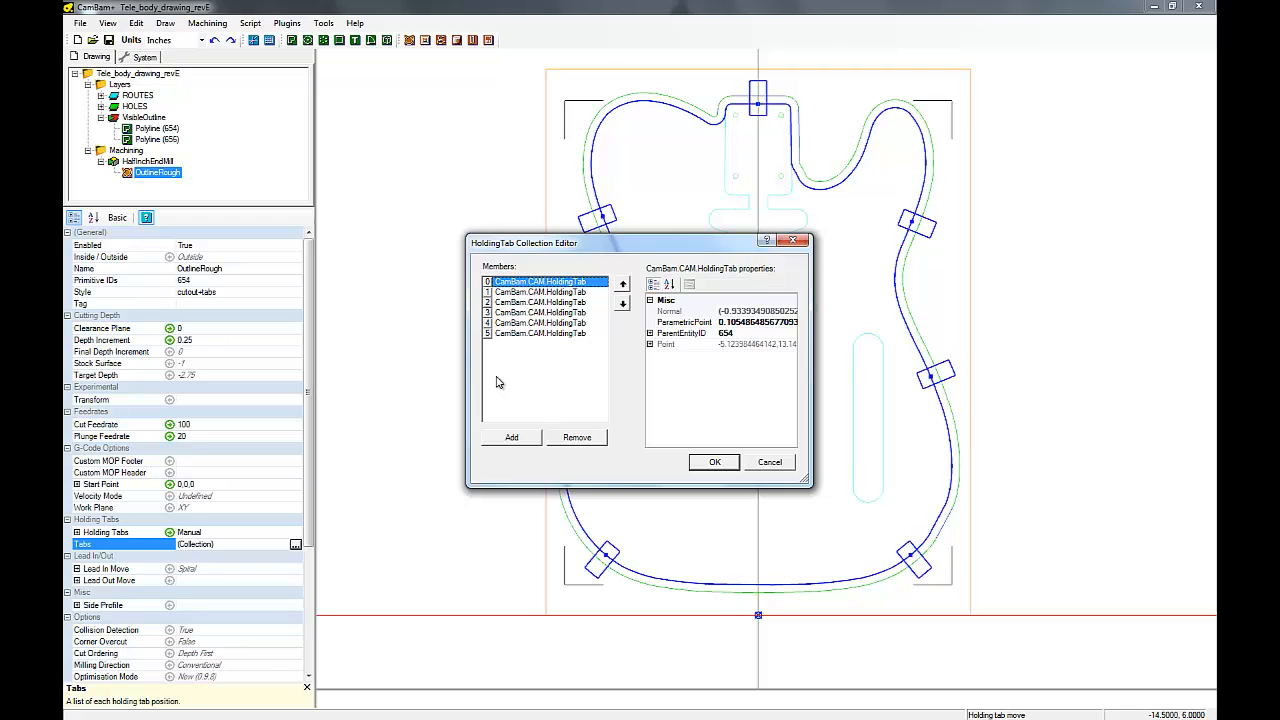
left_click(526, 334)
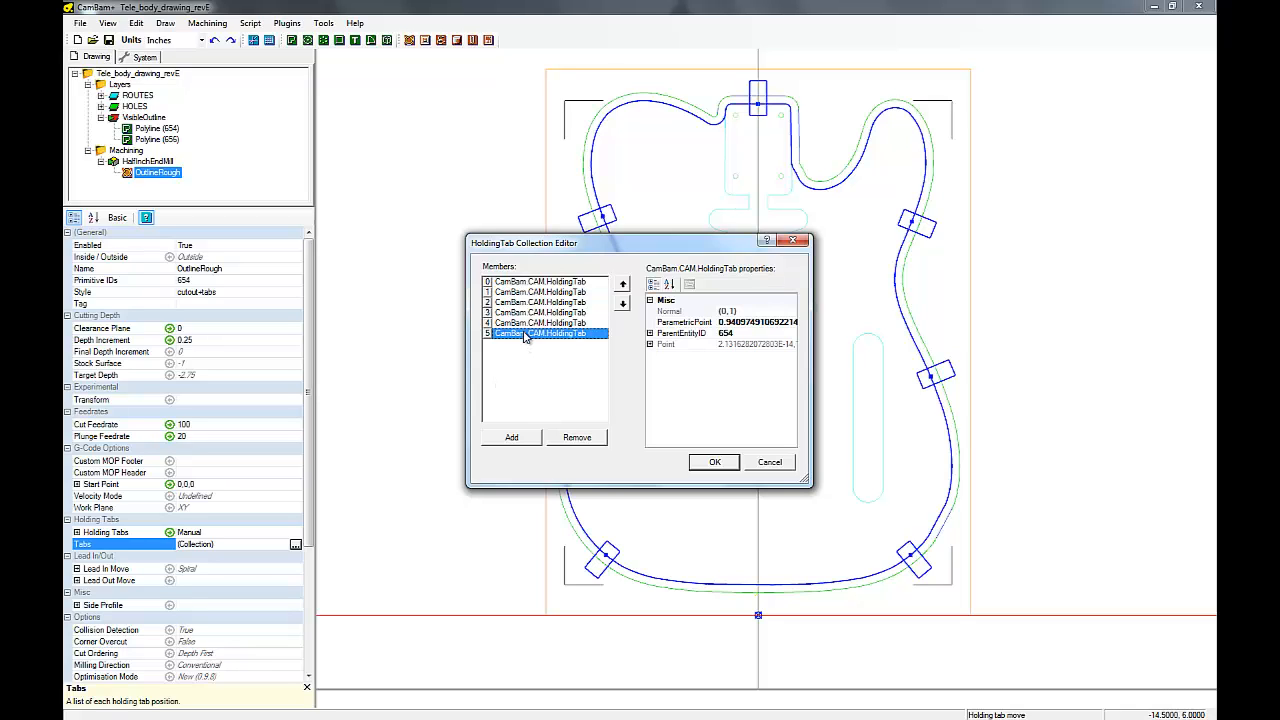
left_click(512, 438)
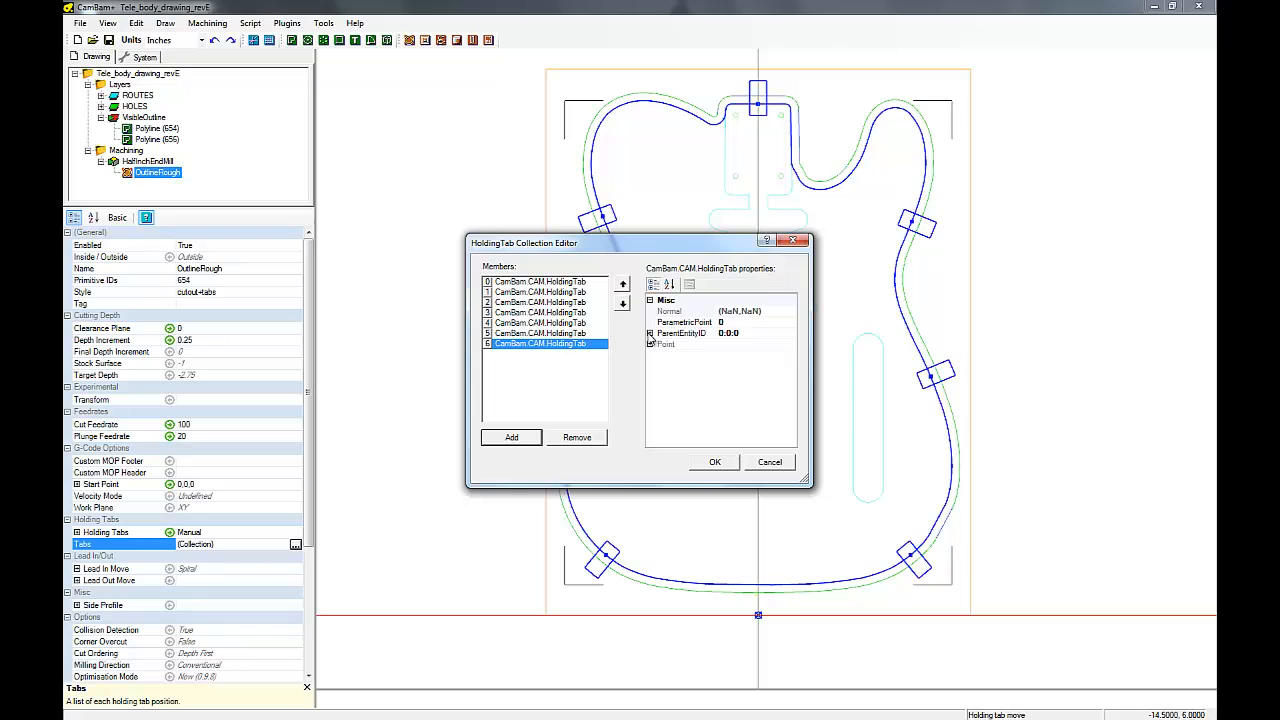
left_click(588, 333)
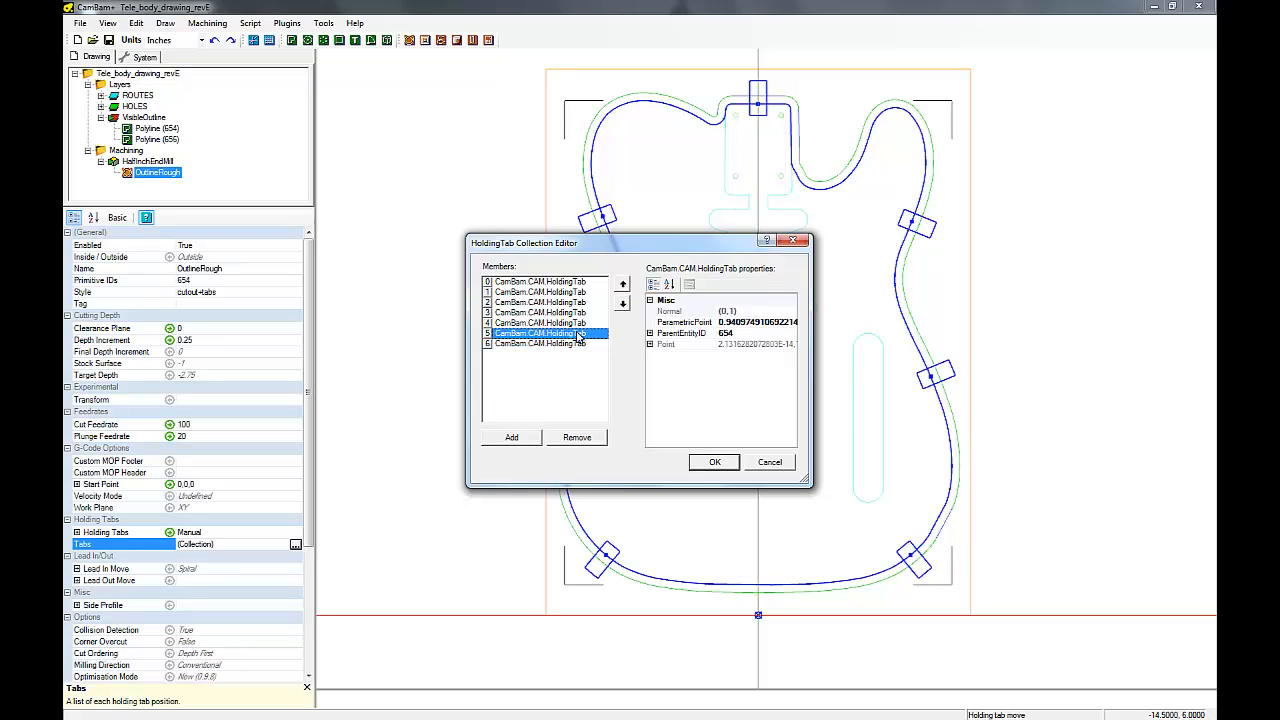
left_click(540, 344)
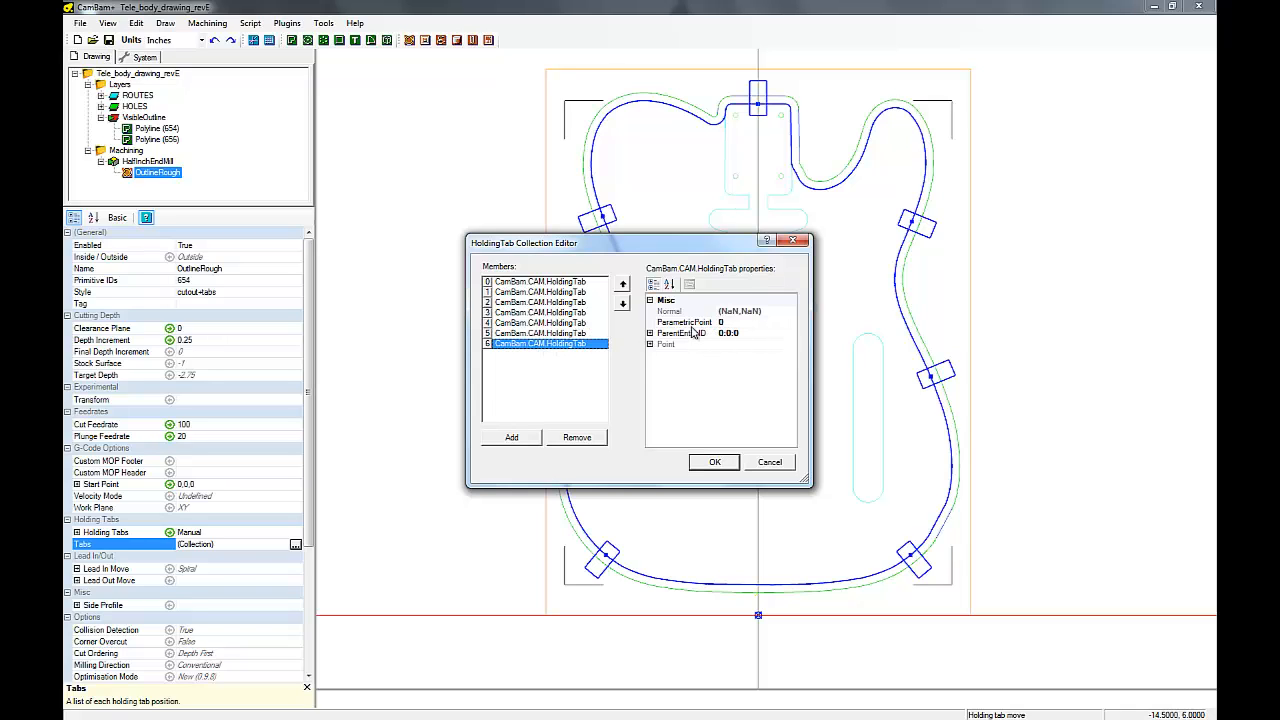
left_click(650, 333)
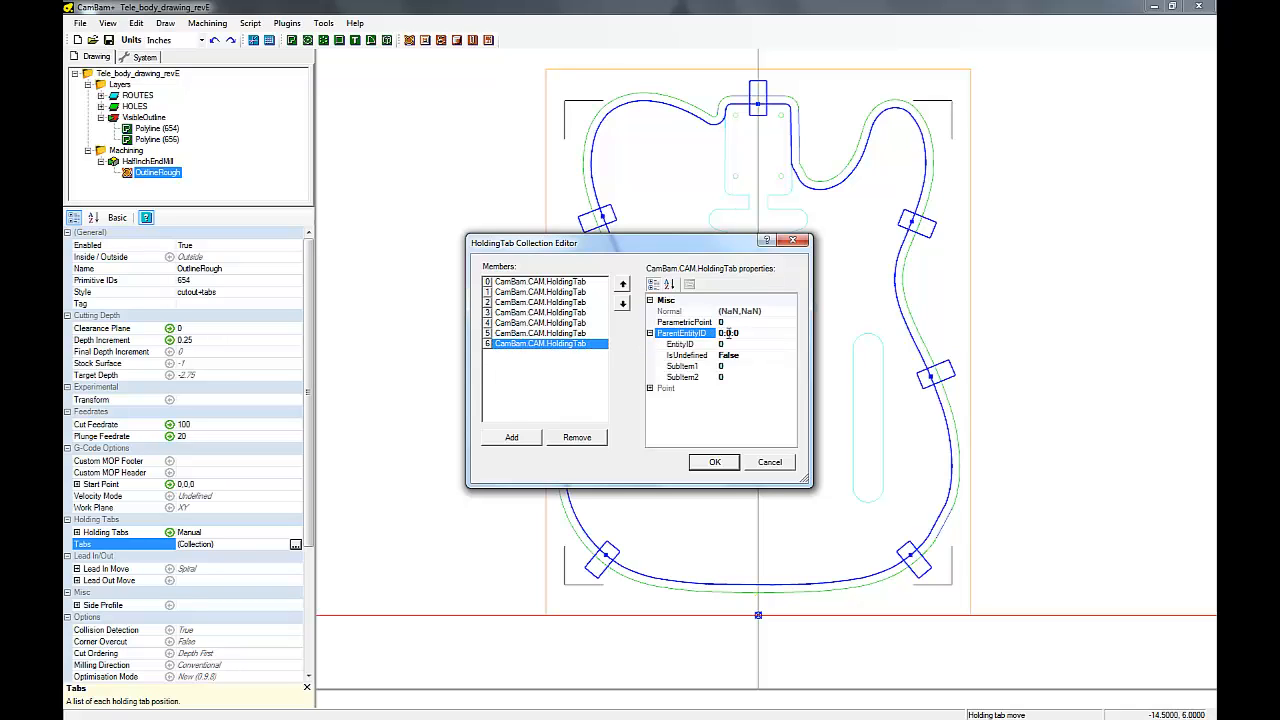
left_click(734, 344)
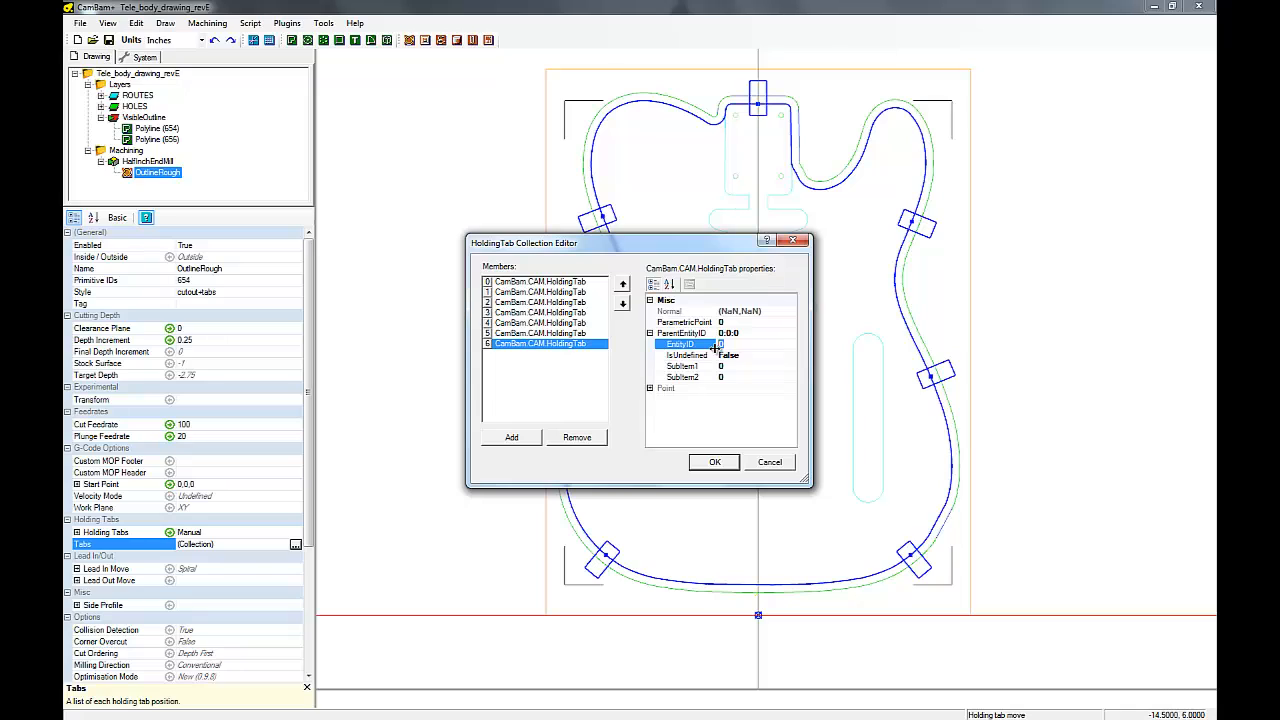
type("654")
left_click(709, 461)
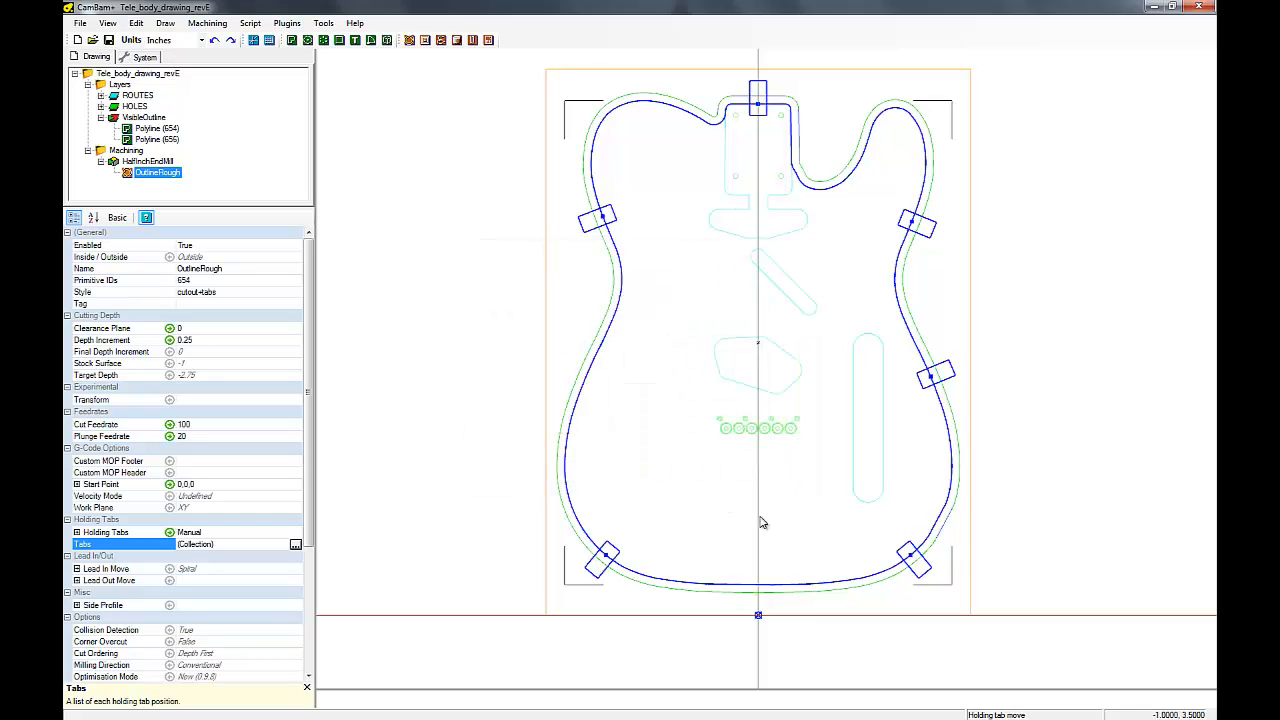
Step: Move the new holding tab from the upper-left bout to the body's left side below the waist, and save the file
left_click_drag(911, 562, 911, 561)
left_click_drag(612, 562, 609, 562)
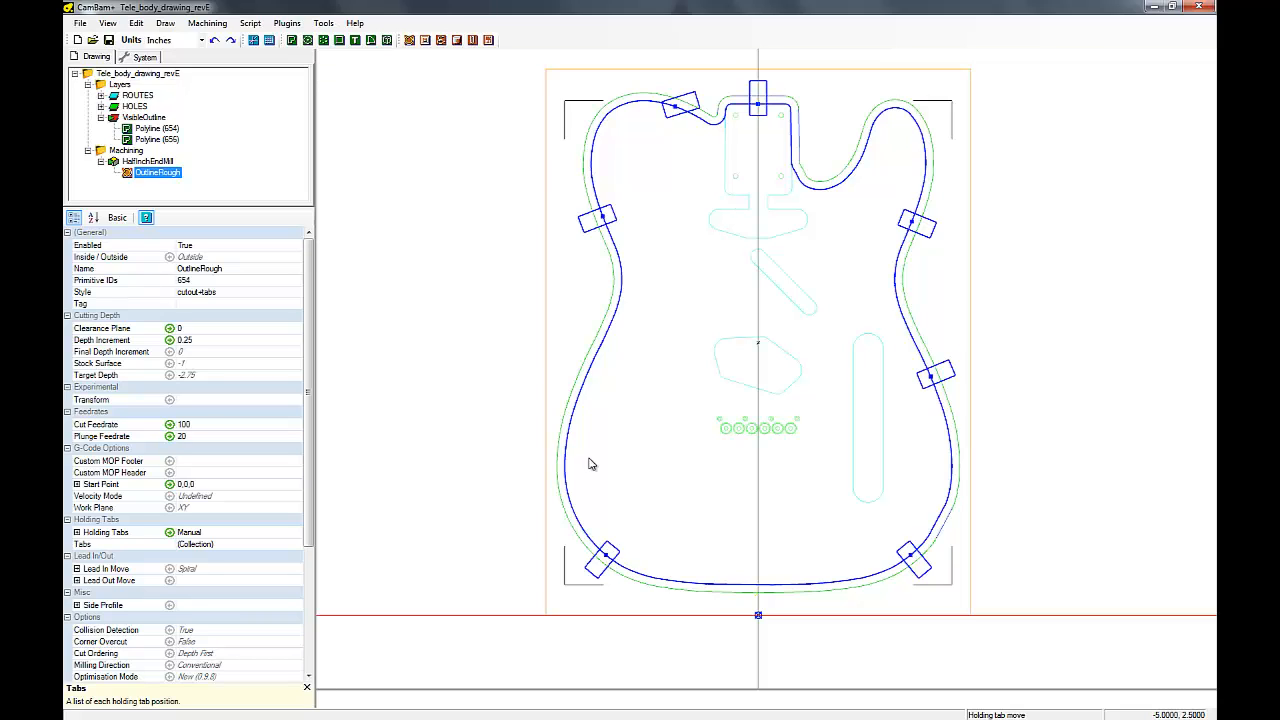
left_click_drag(680, 106, 567, 349)
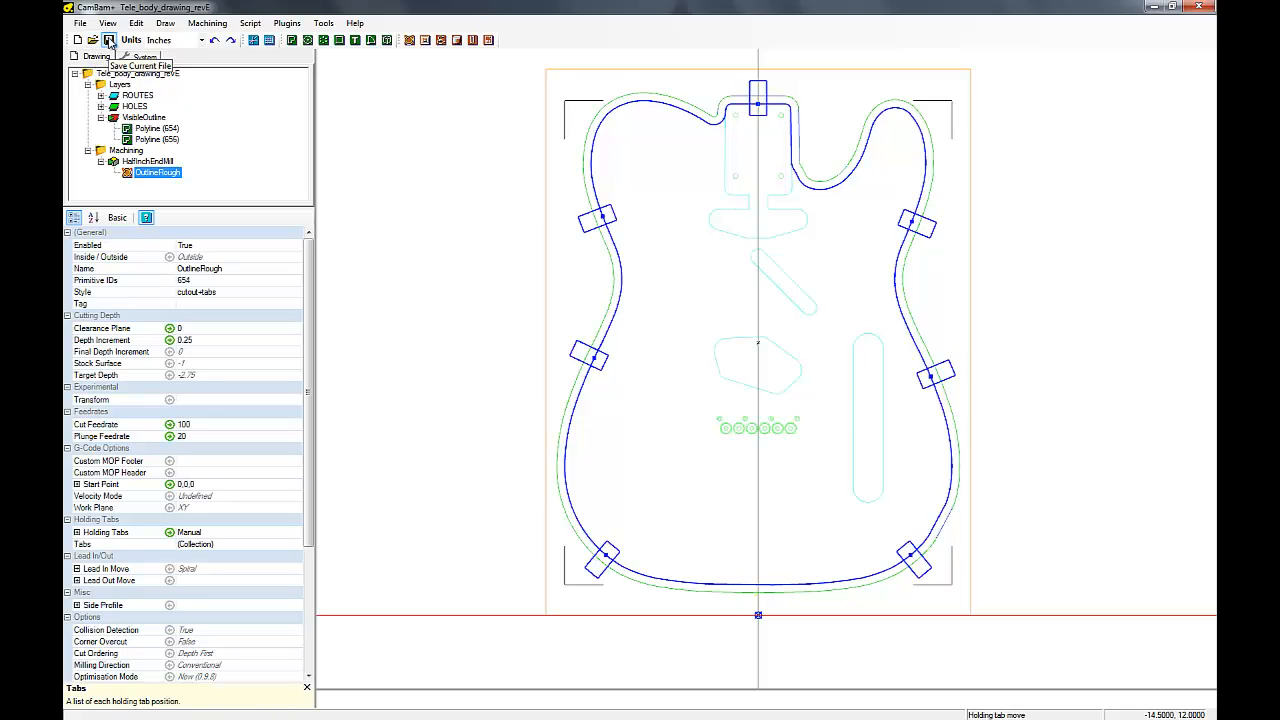
left_click(110, 42)
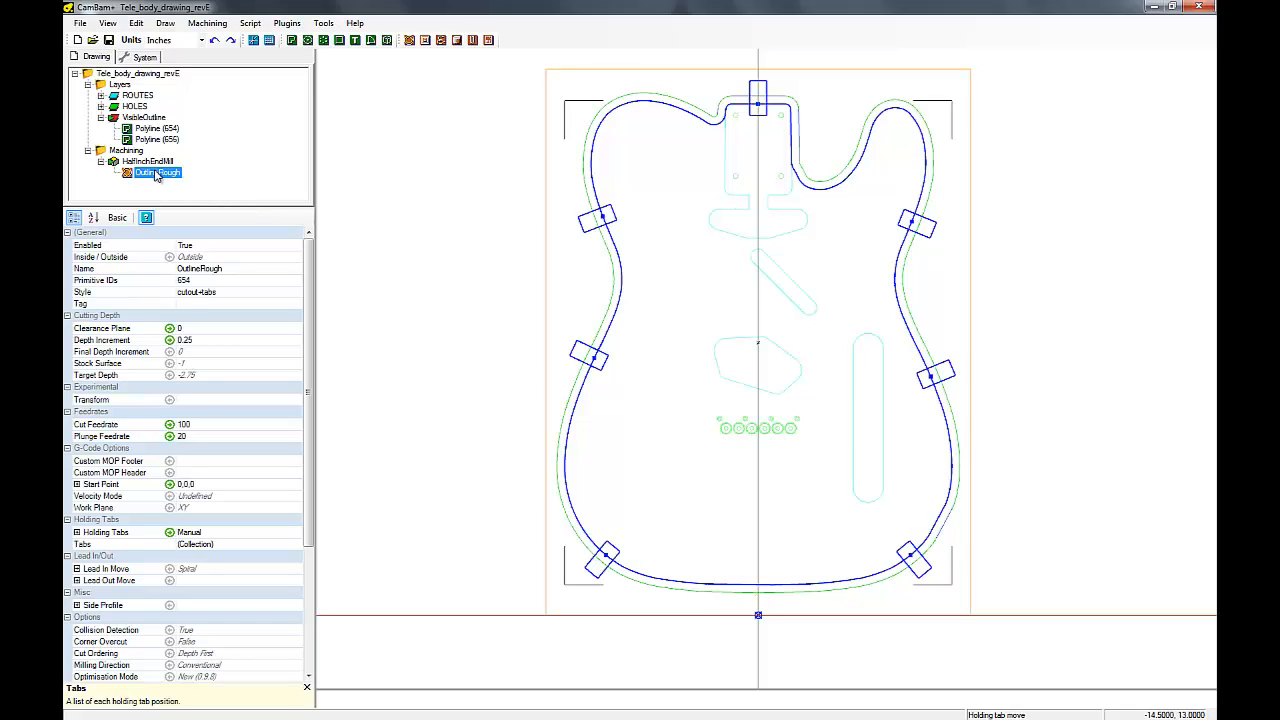
Step: Duplicate the OutlineRough operation within the HalfInchEndMill part and rename the copy OutlineFinish
right_click(157, 175)
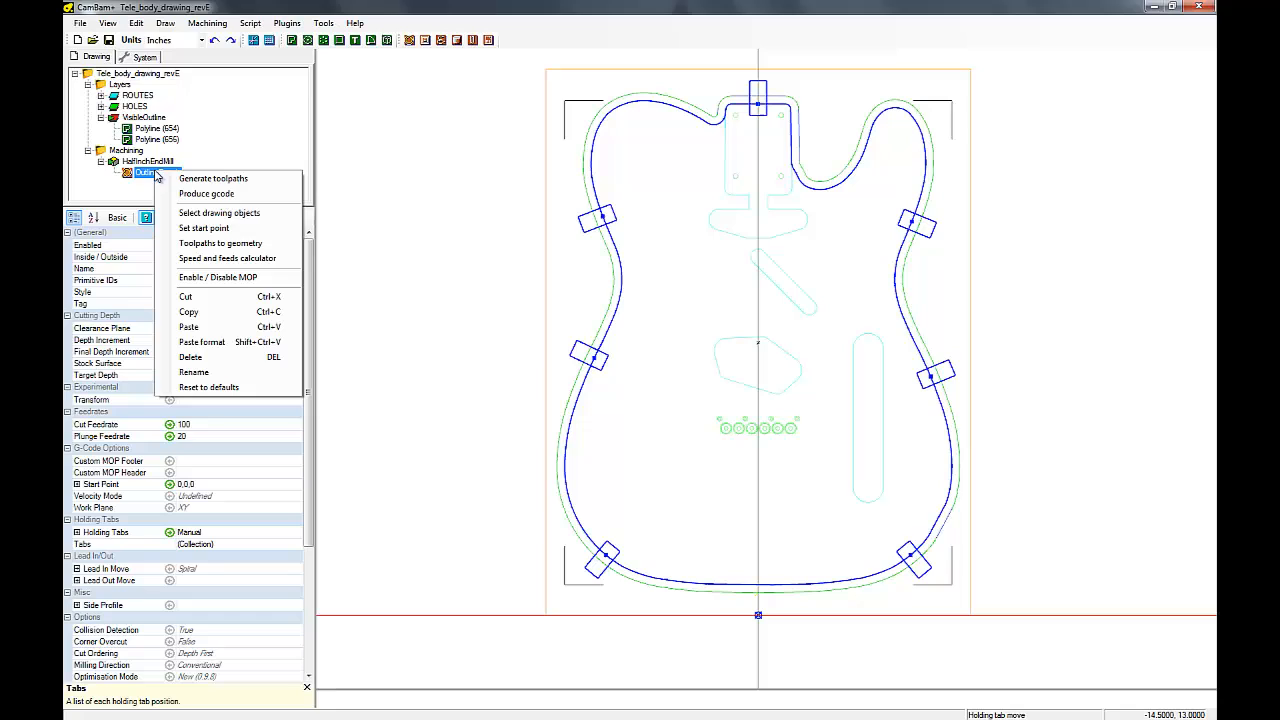
left_click(195, 312)
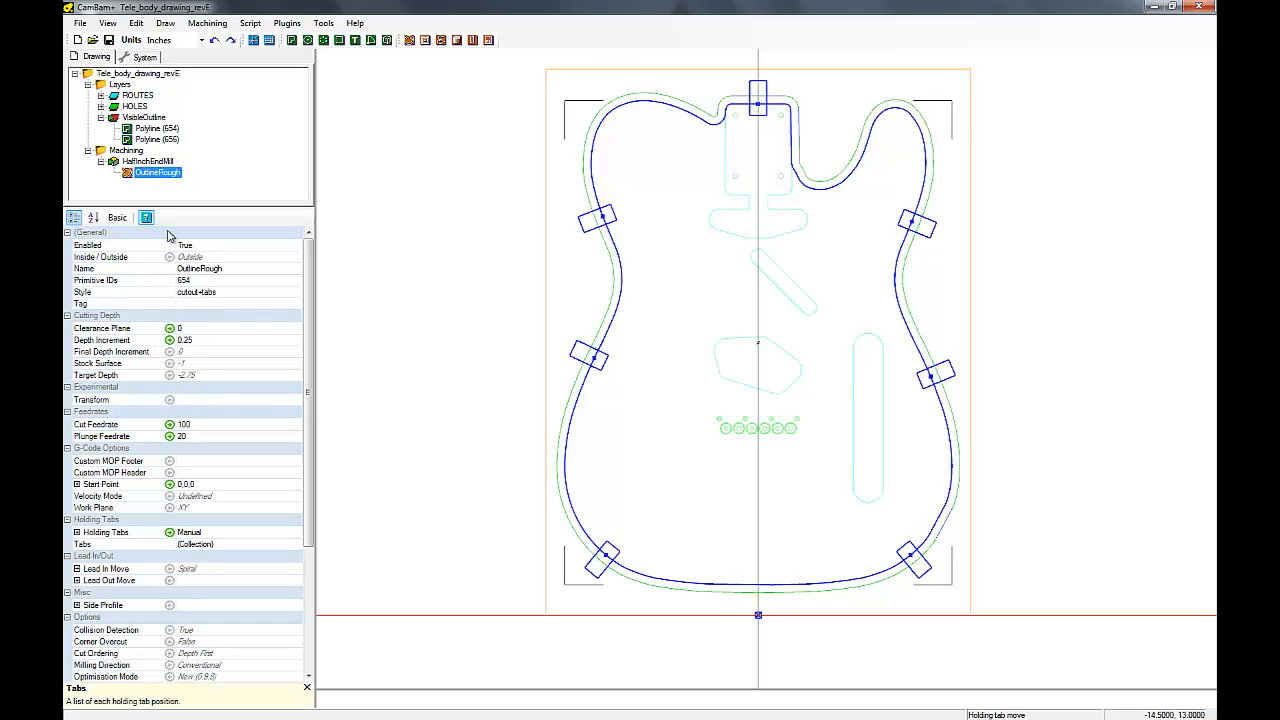
left_click(155, 162)
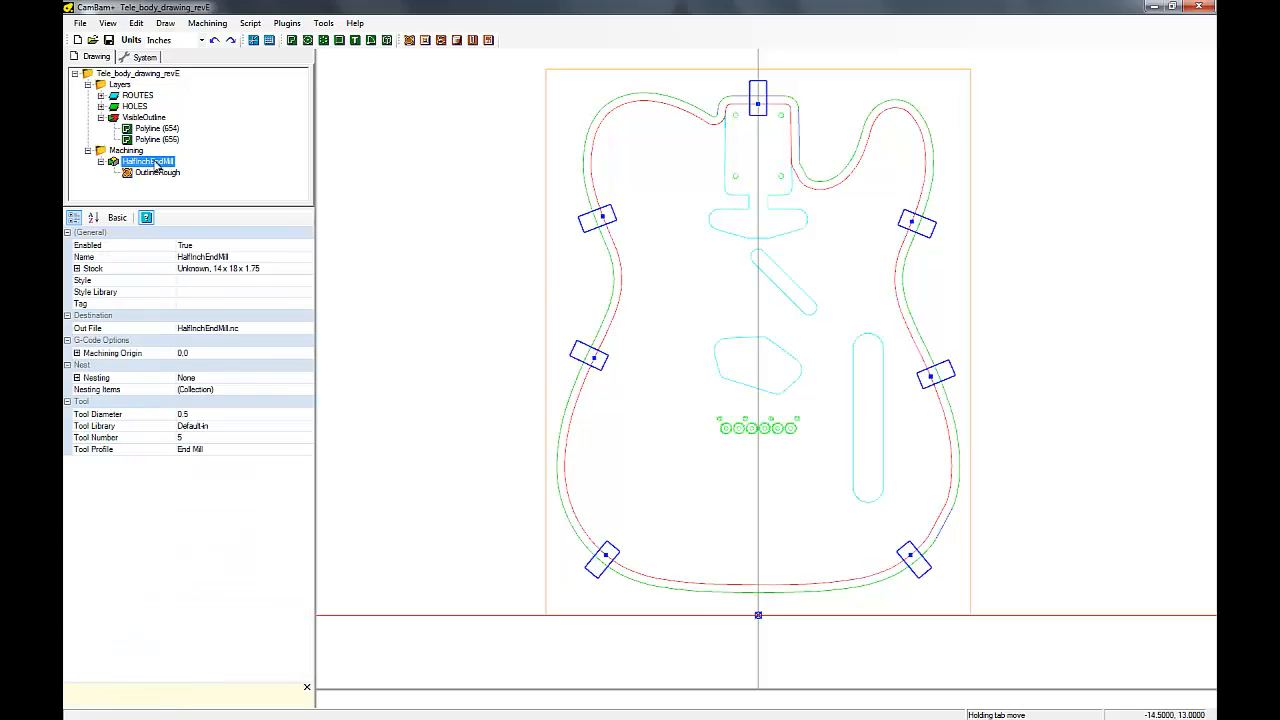
right_click(155, 162)
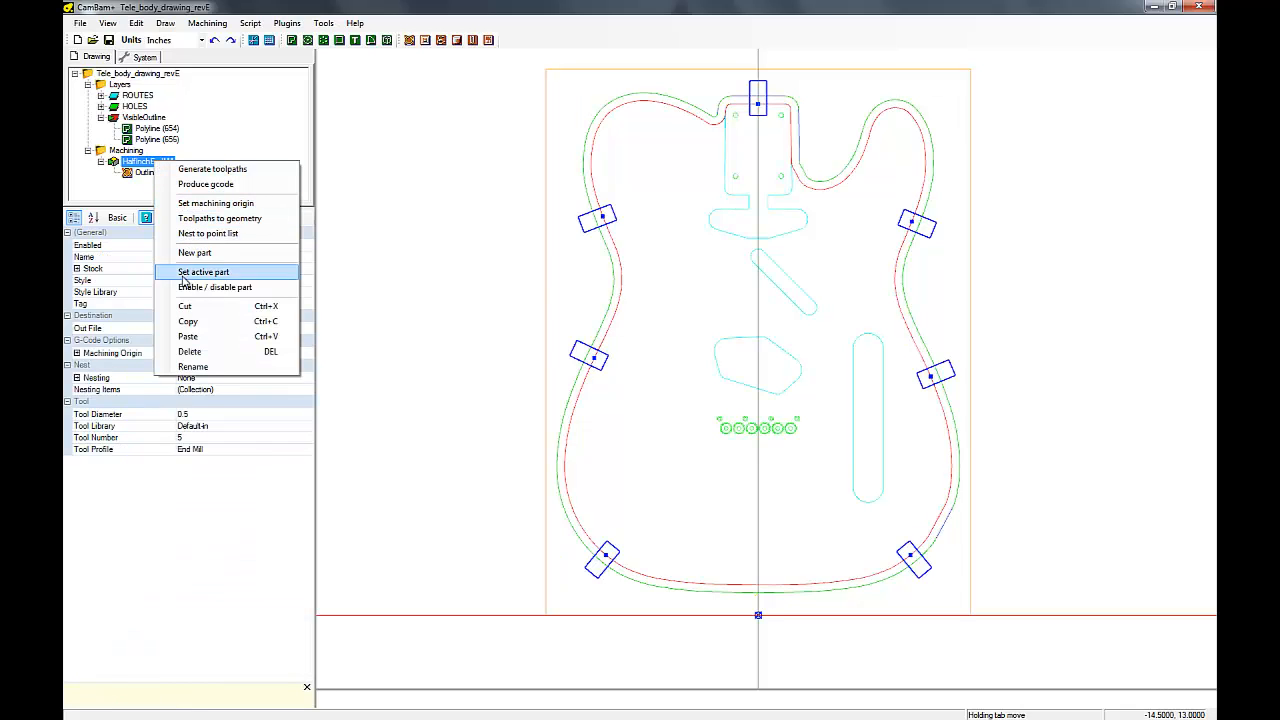
left_click(188, 336)
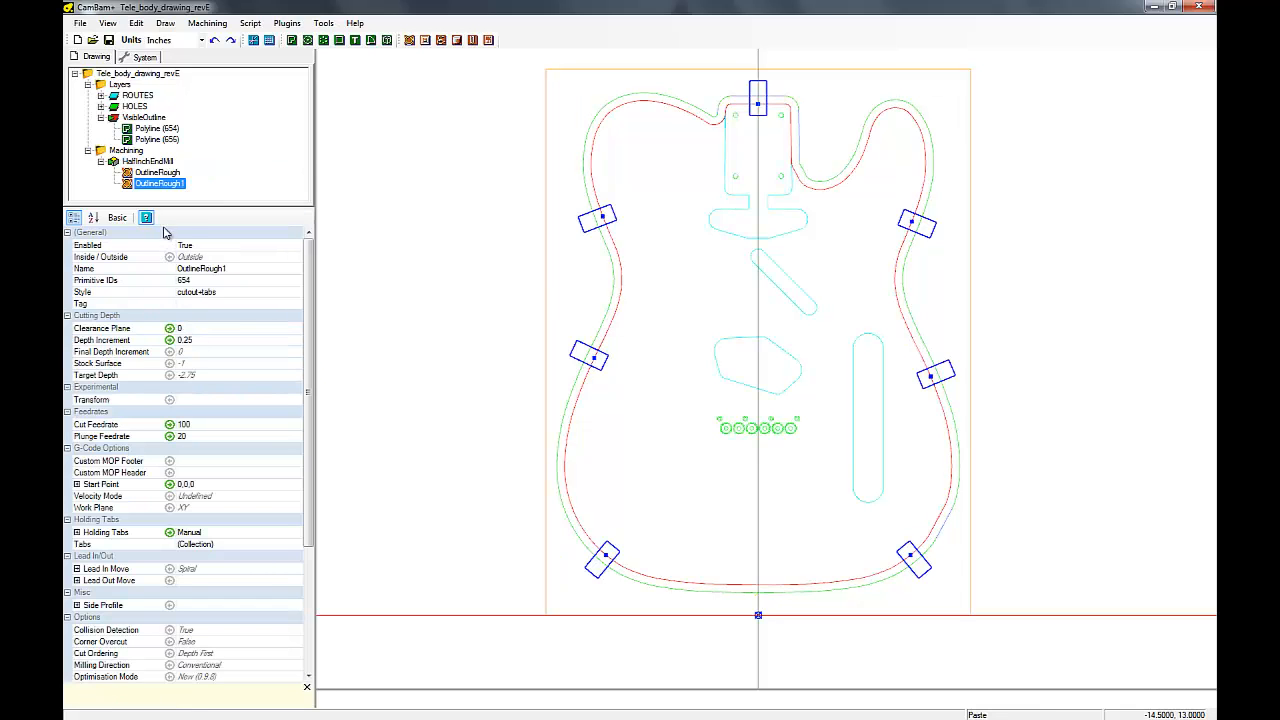
left_click(184, 188)
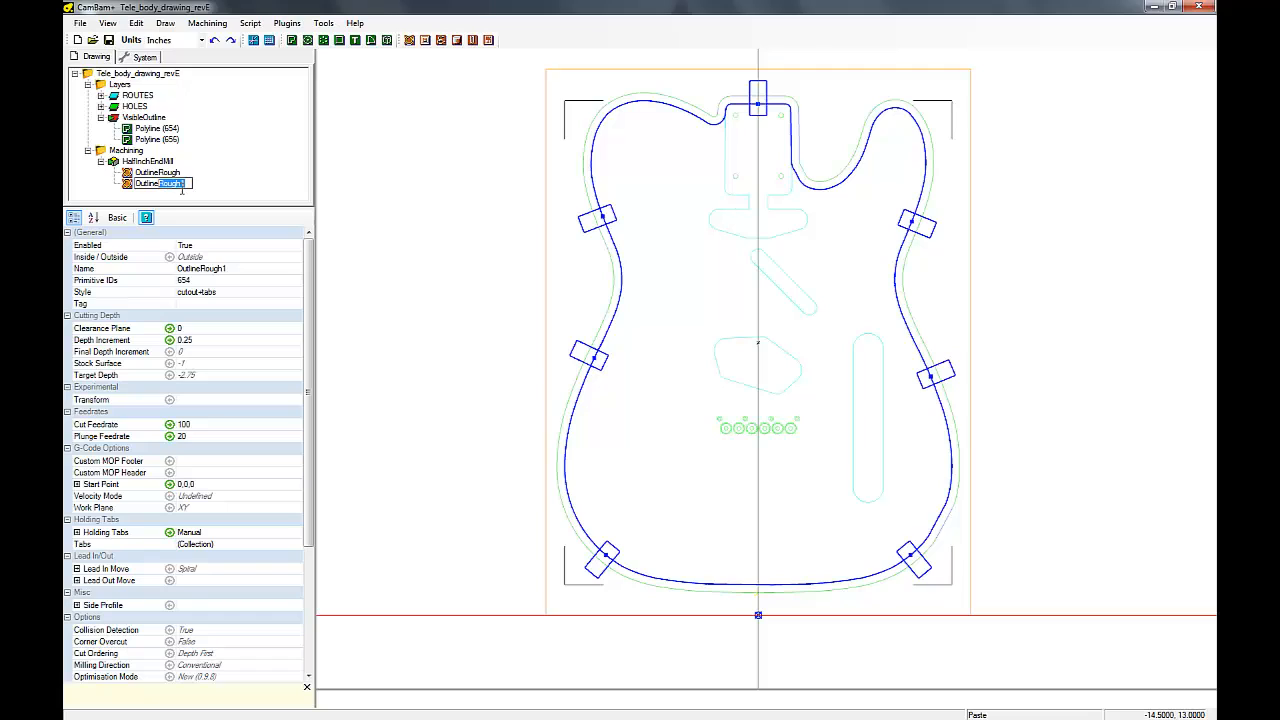
type("Finish")
key("Return")
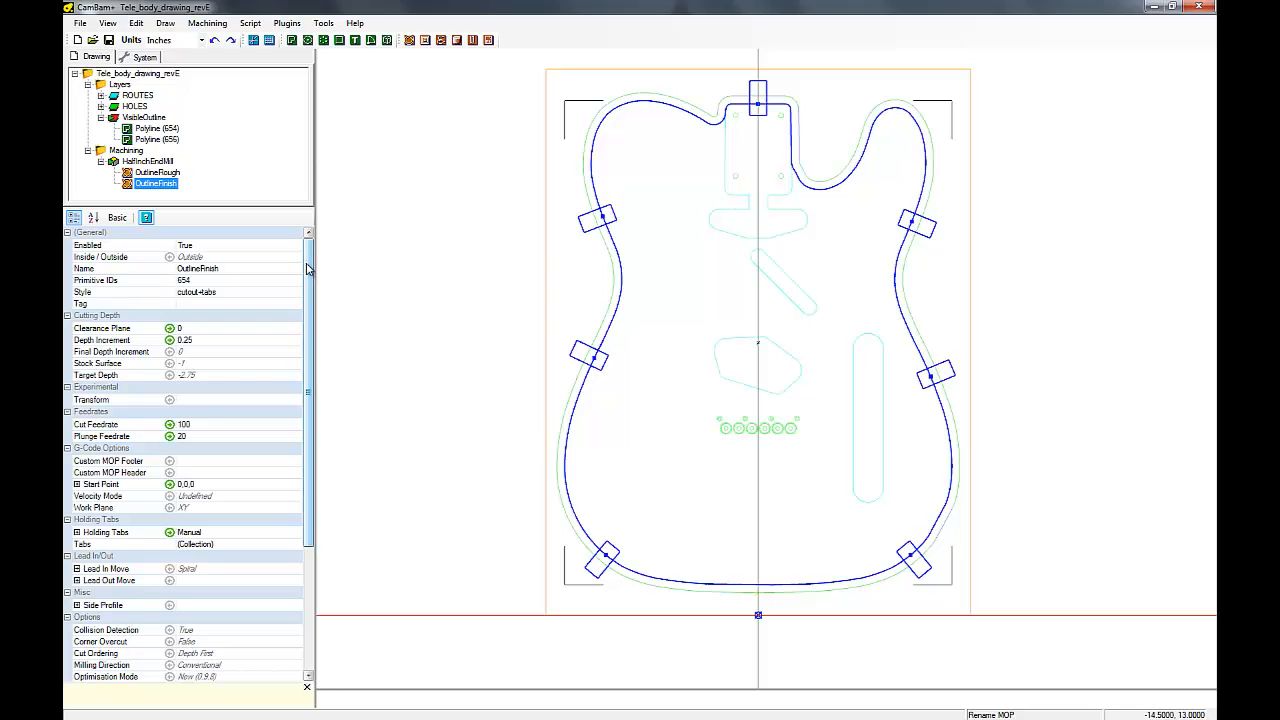
Step: Set the OutlineFinish operation to Finishing with a roughing clearance of 0
left_click_drag(308, 268, 307, 406)
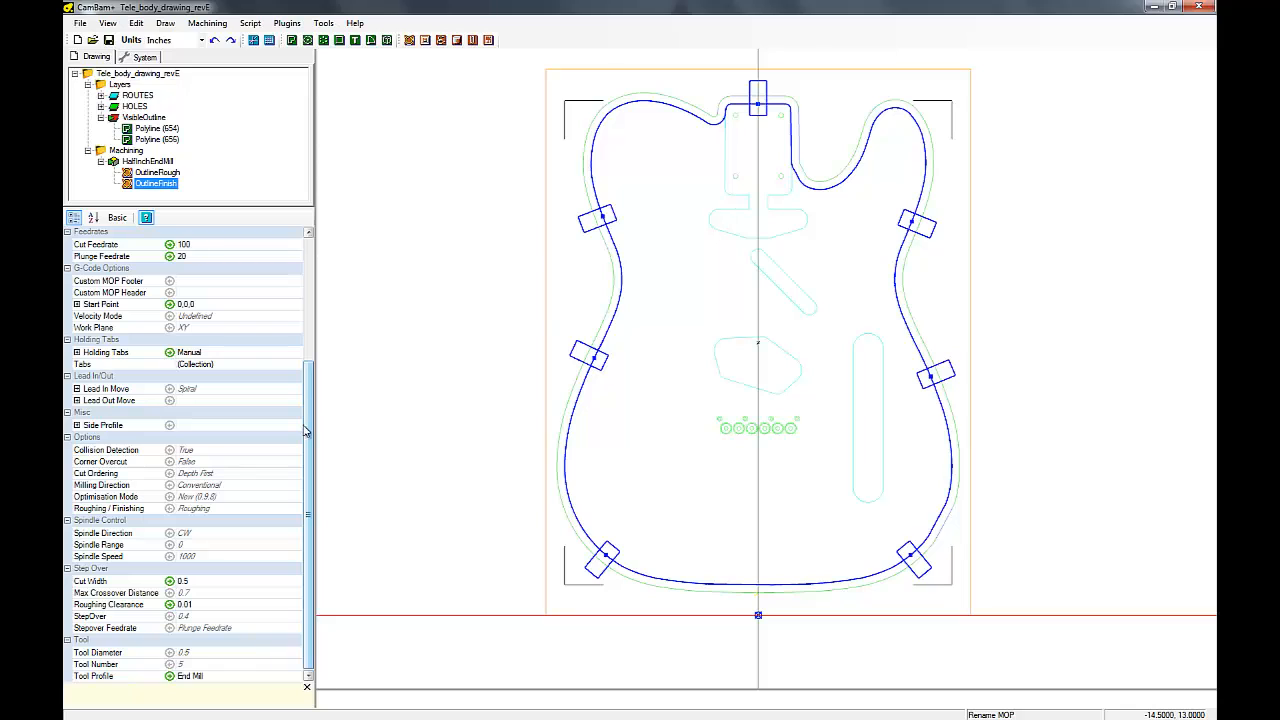
left_click(294, 511)
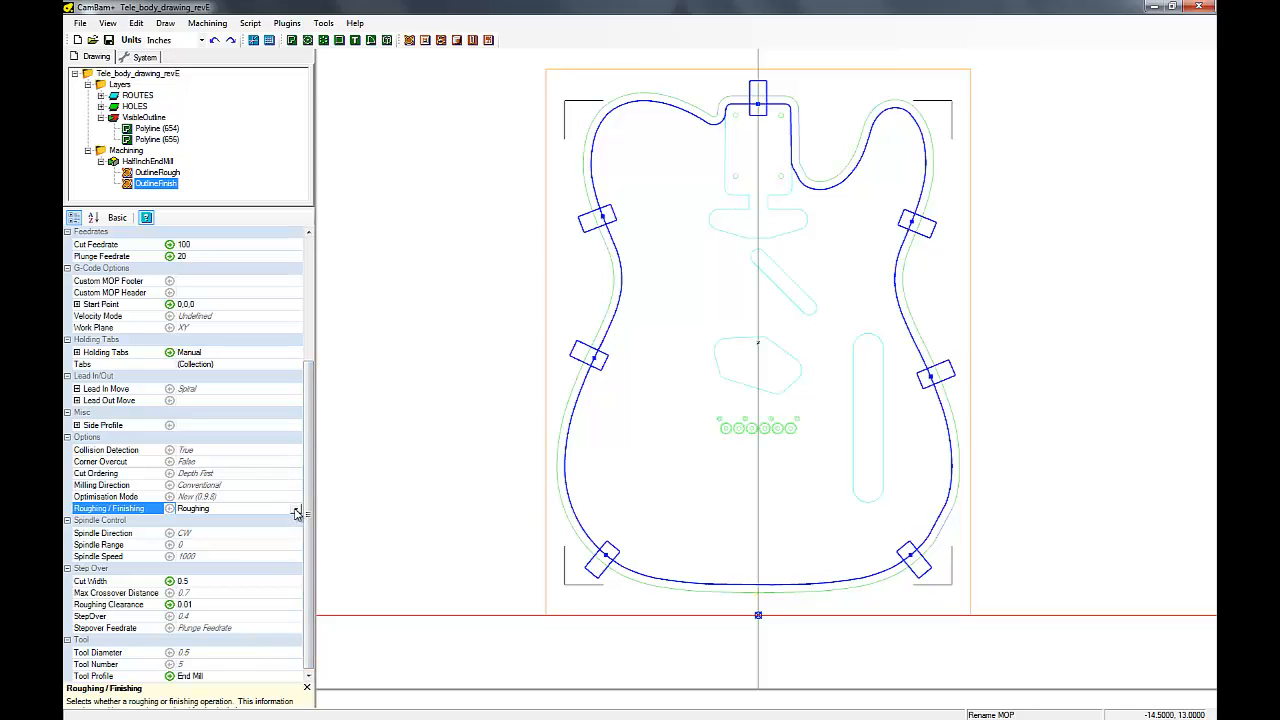
left_click(296, 510)
left_click(215, 530)
left_click(198, 607)
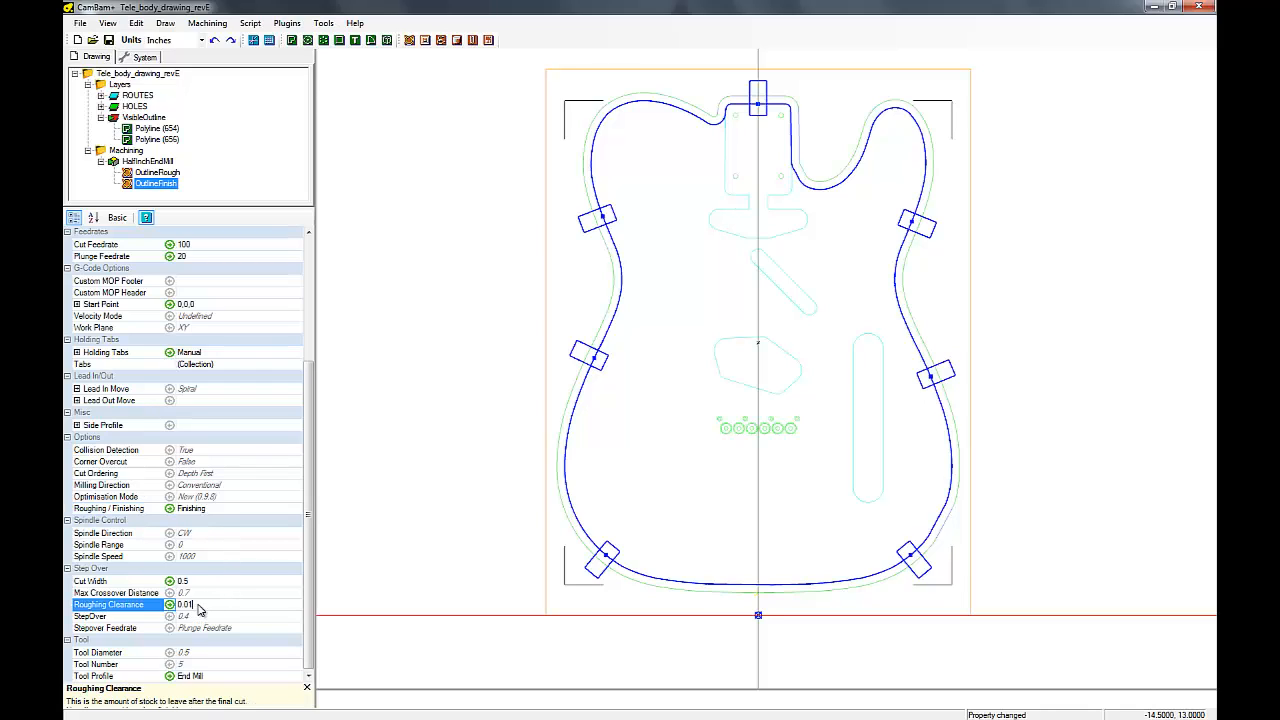
left_click_drag(198, 607, 173, 605)
type("0.00")
left_click(228, 584)
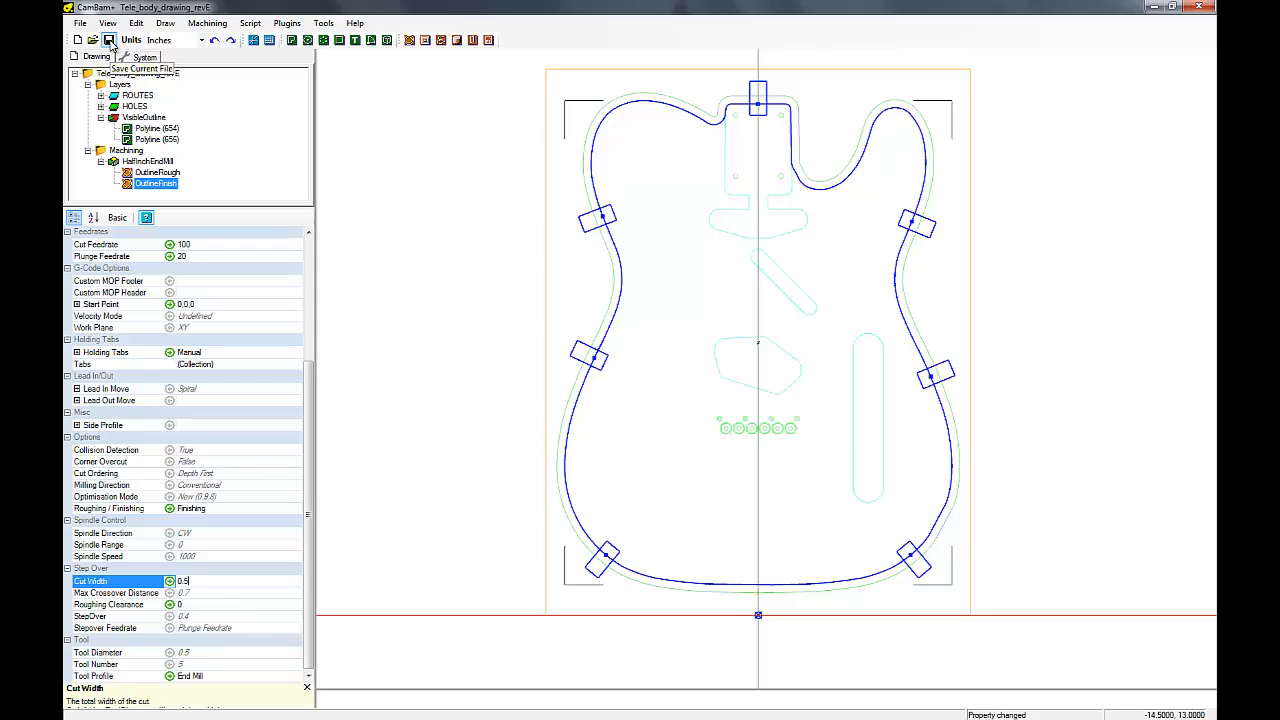
Step: Generate the OutlineFinish toolpaths, inspect them in 3D and restore the XY plane view
right_click(151, 185)
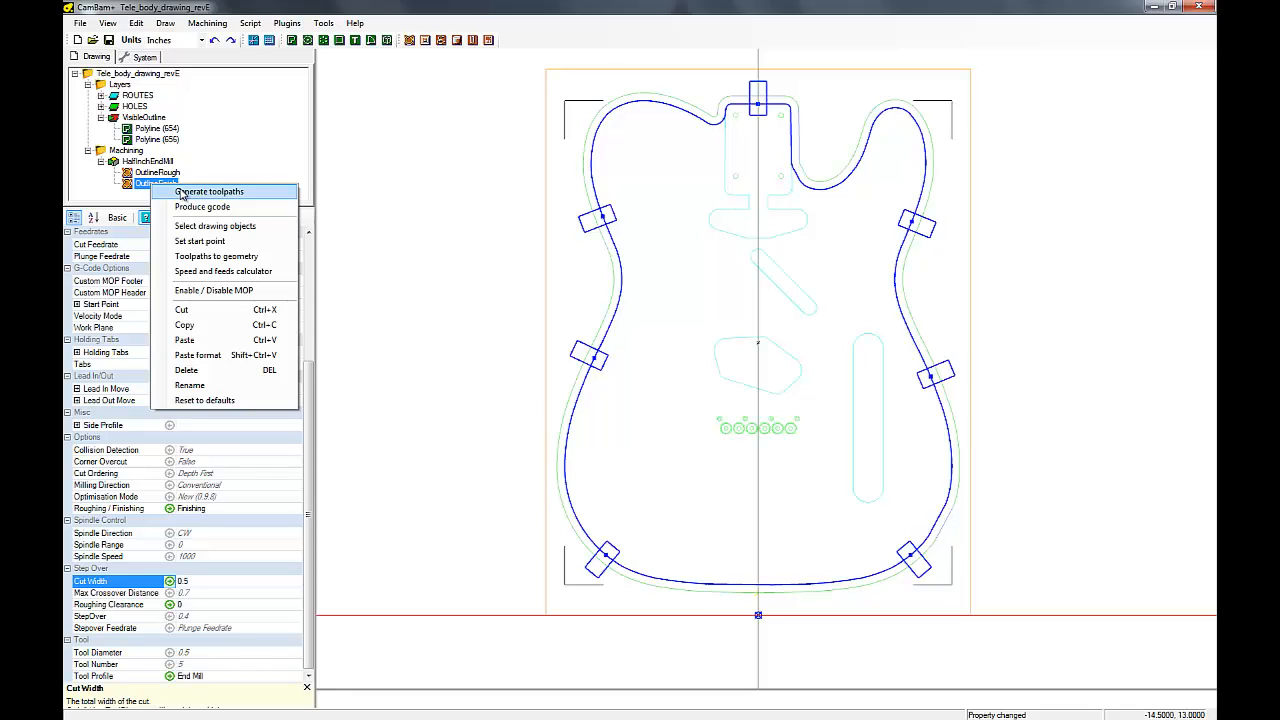
left_click(190, 192)
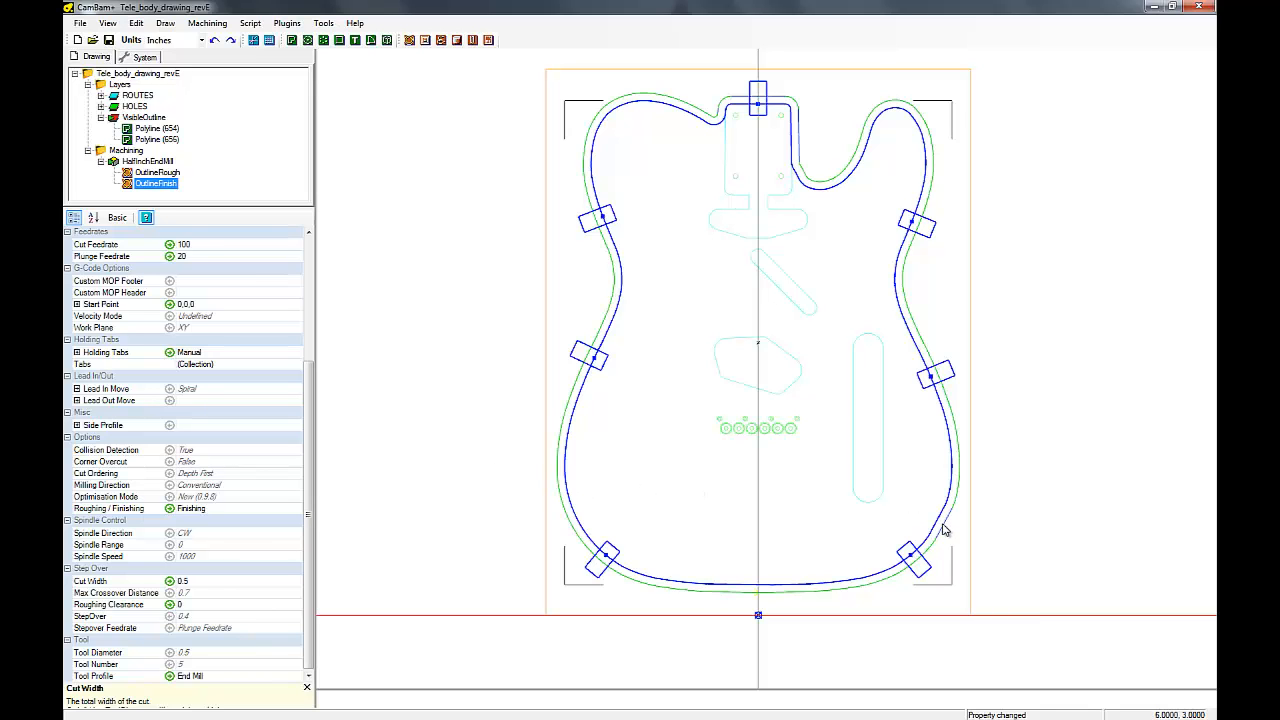
left_click_drag(888, 514, 846, 455, "alt")
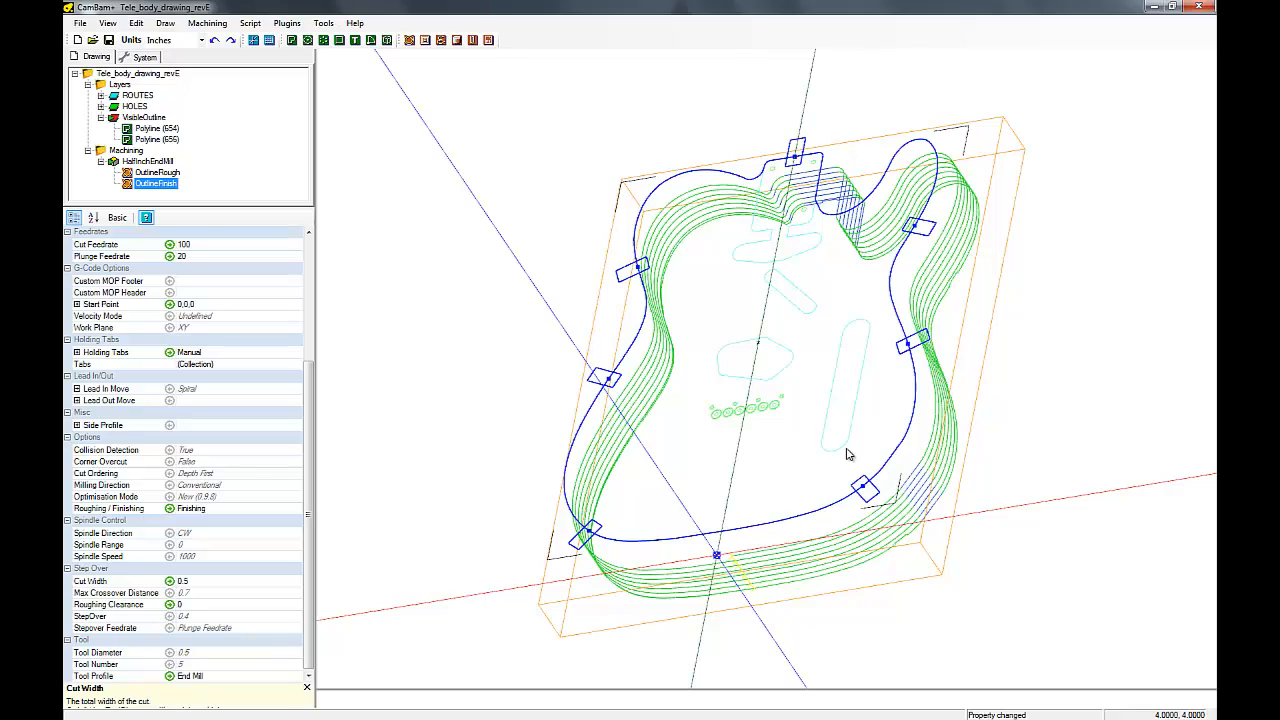
left_click_drag(847, 455, 891, 508, "alt")
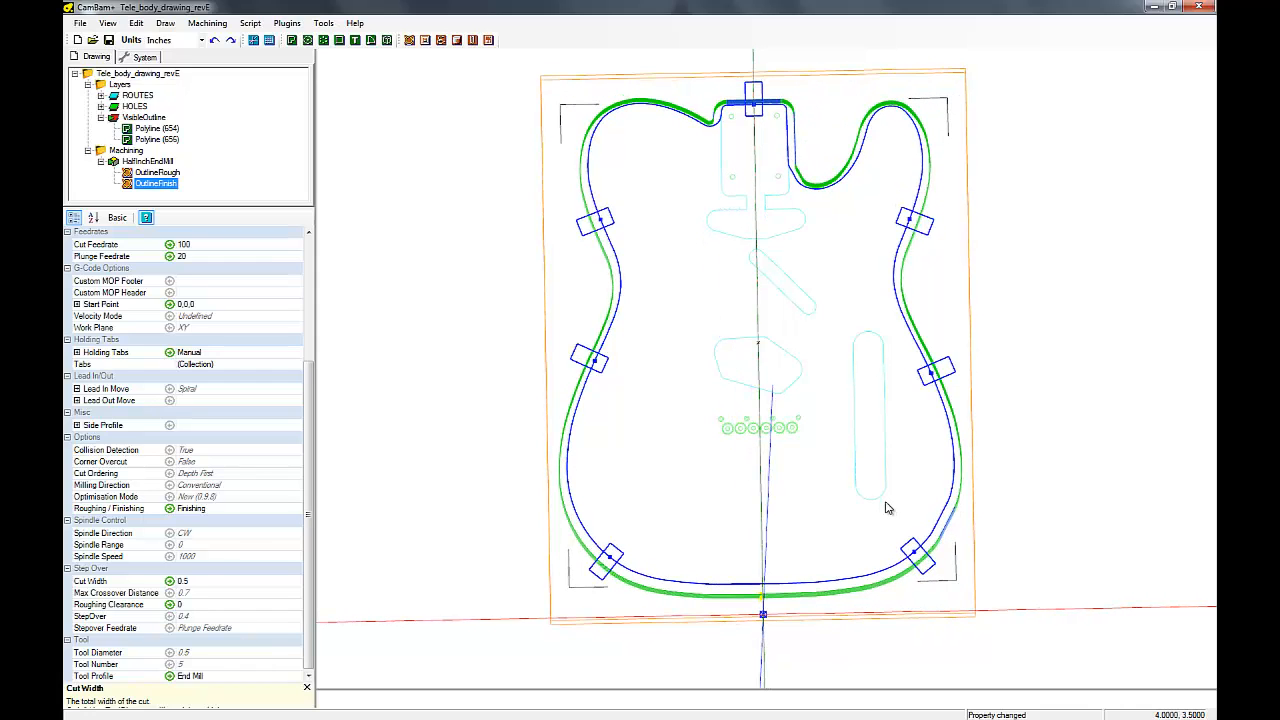
left_click(112, 25)
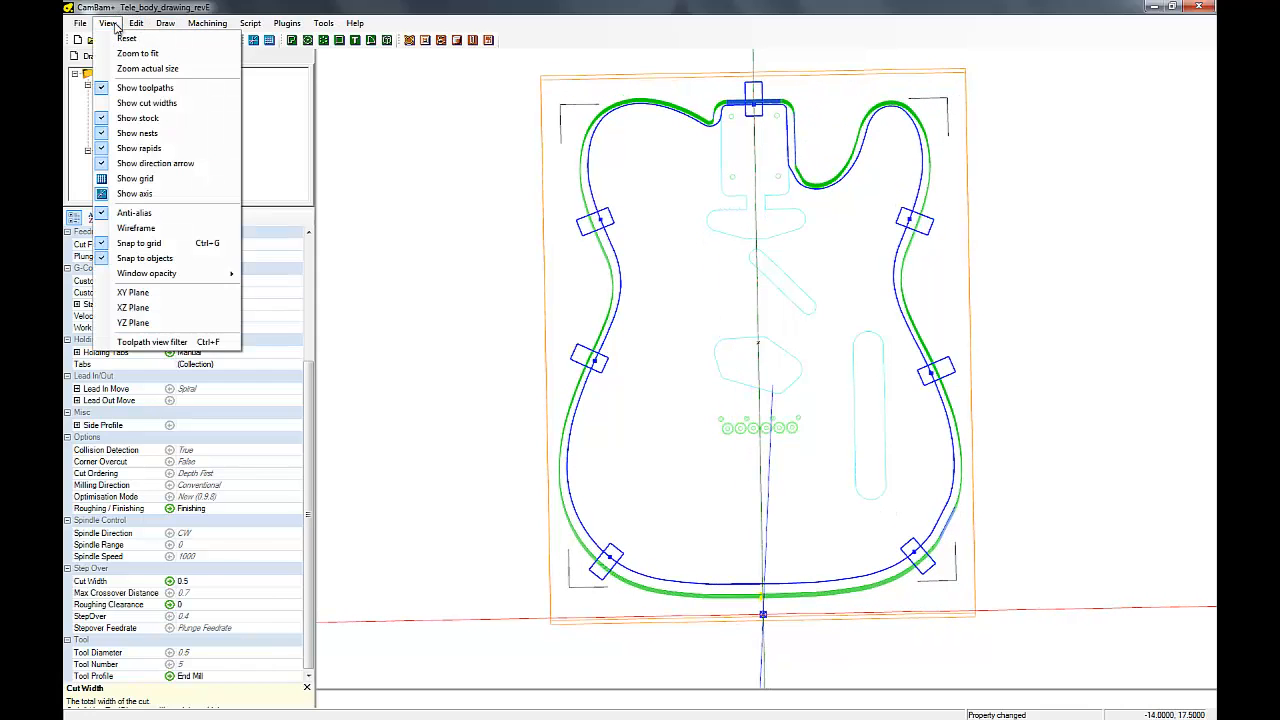
left_click(145, 292)
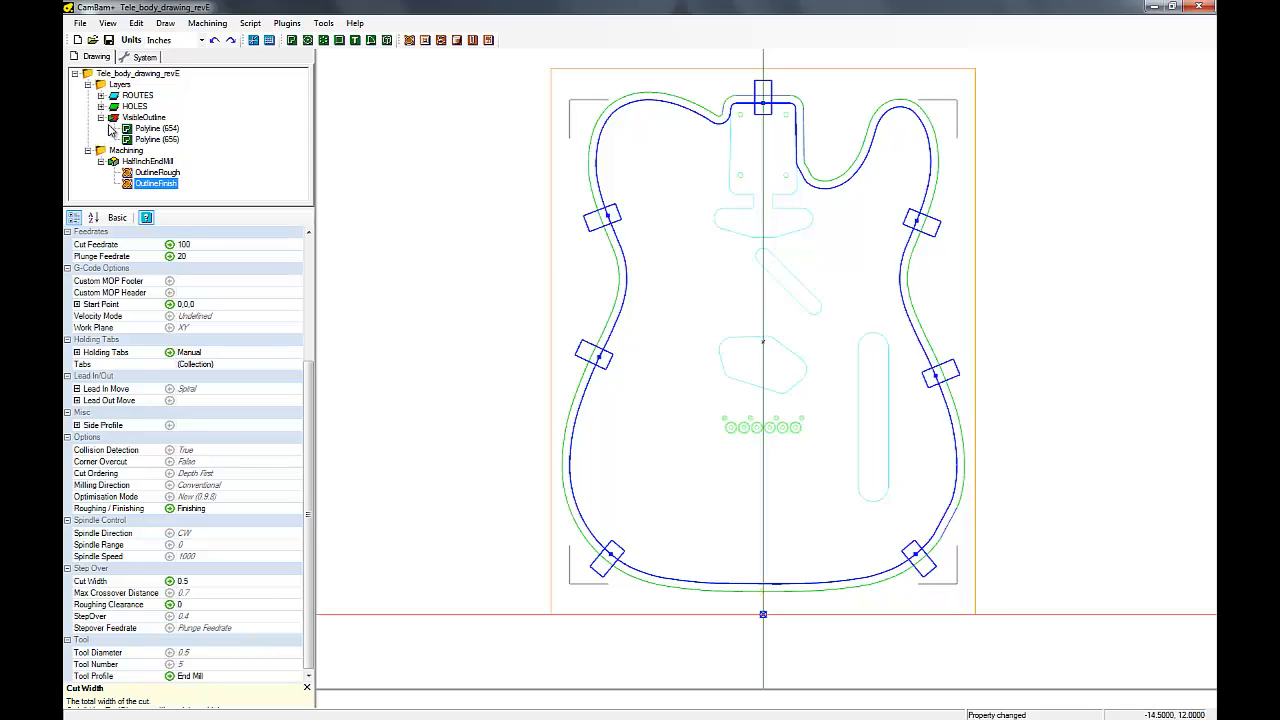
Step: Make ROUTES the active layer and hide all other layers
left_click(131, 97)
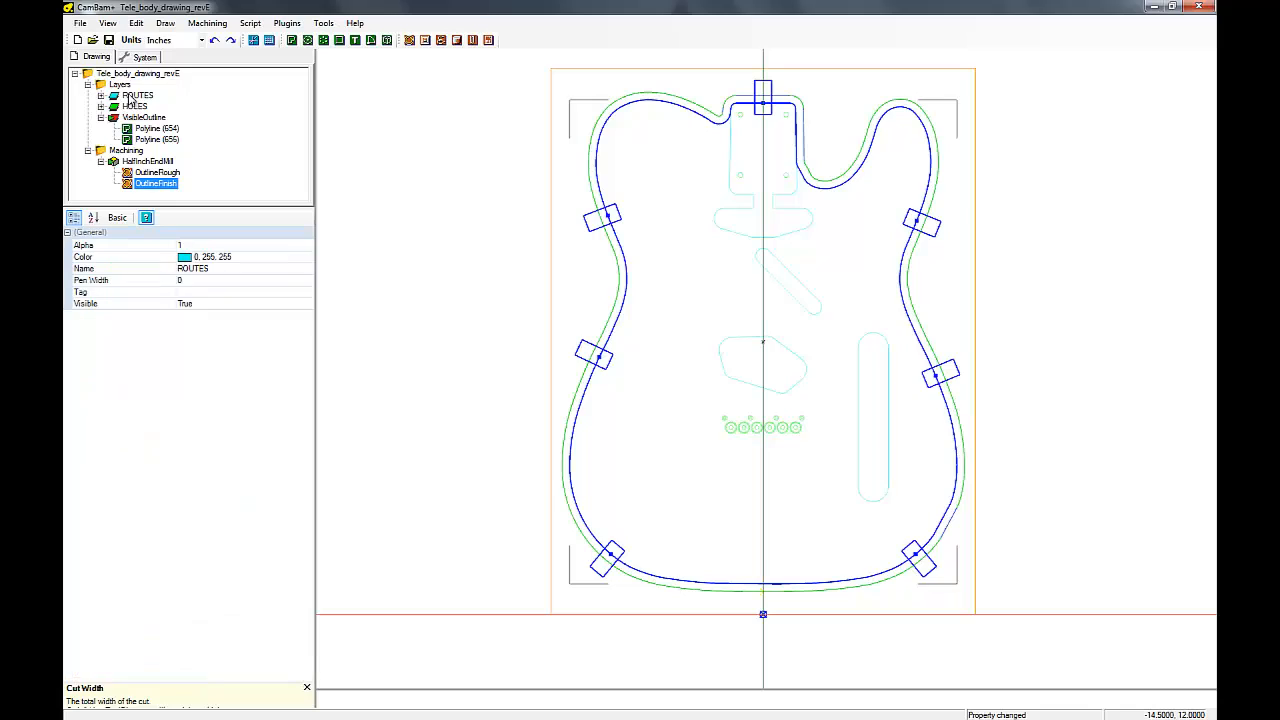
right_click(131, 98)
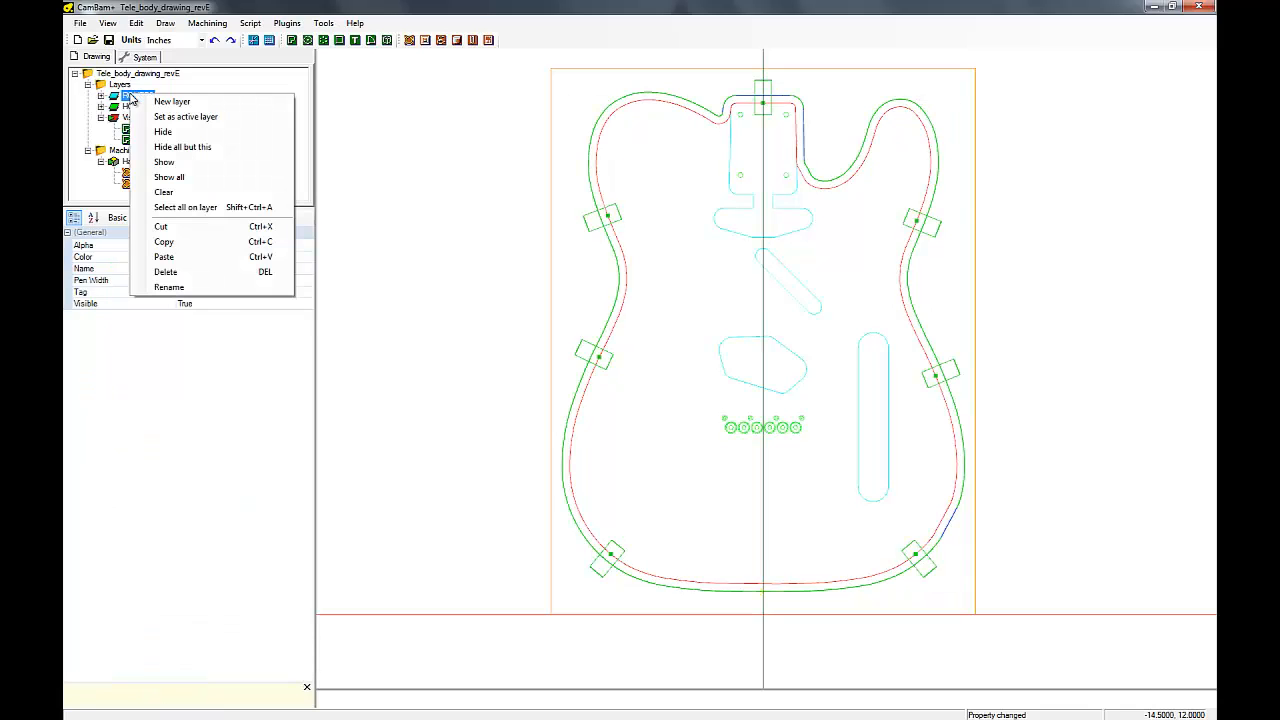
left_click(175, 117)
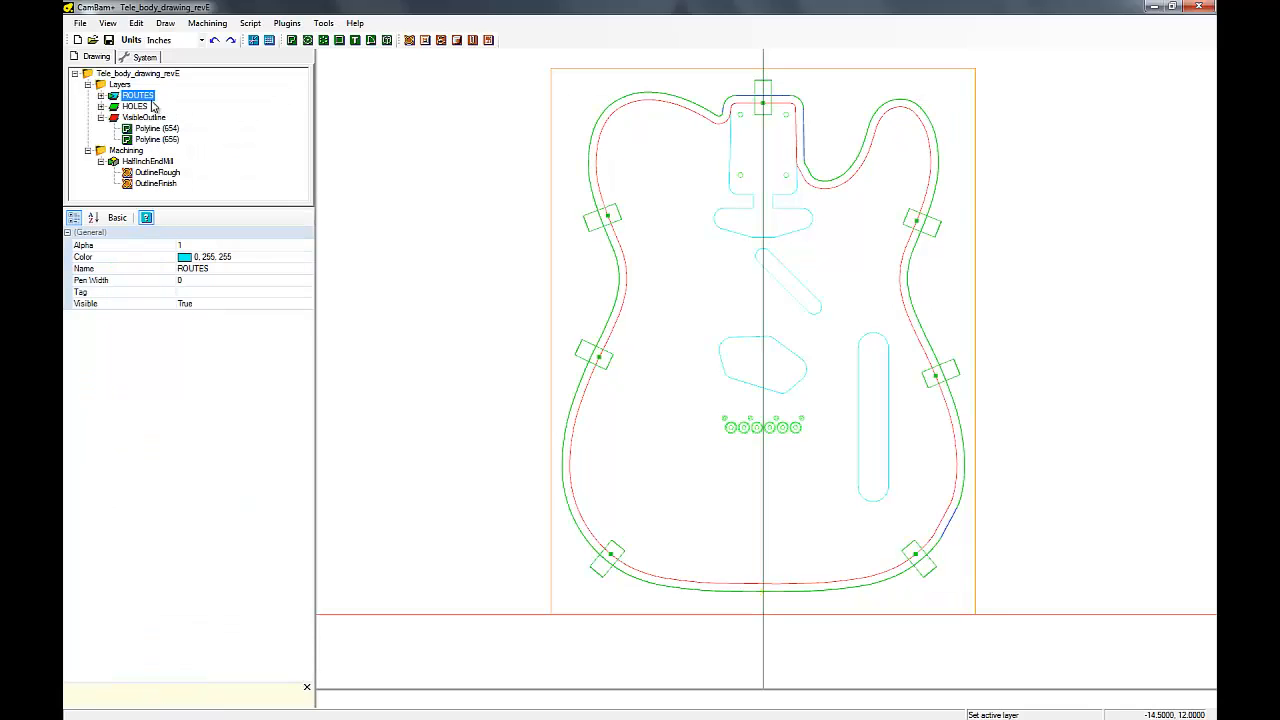
right_click(138, 94)
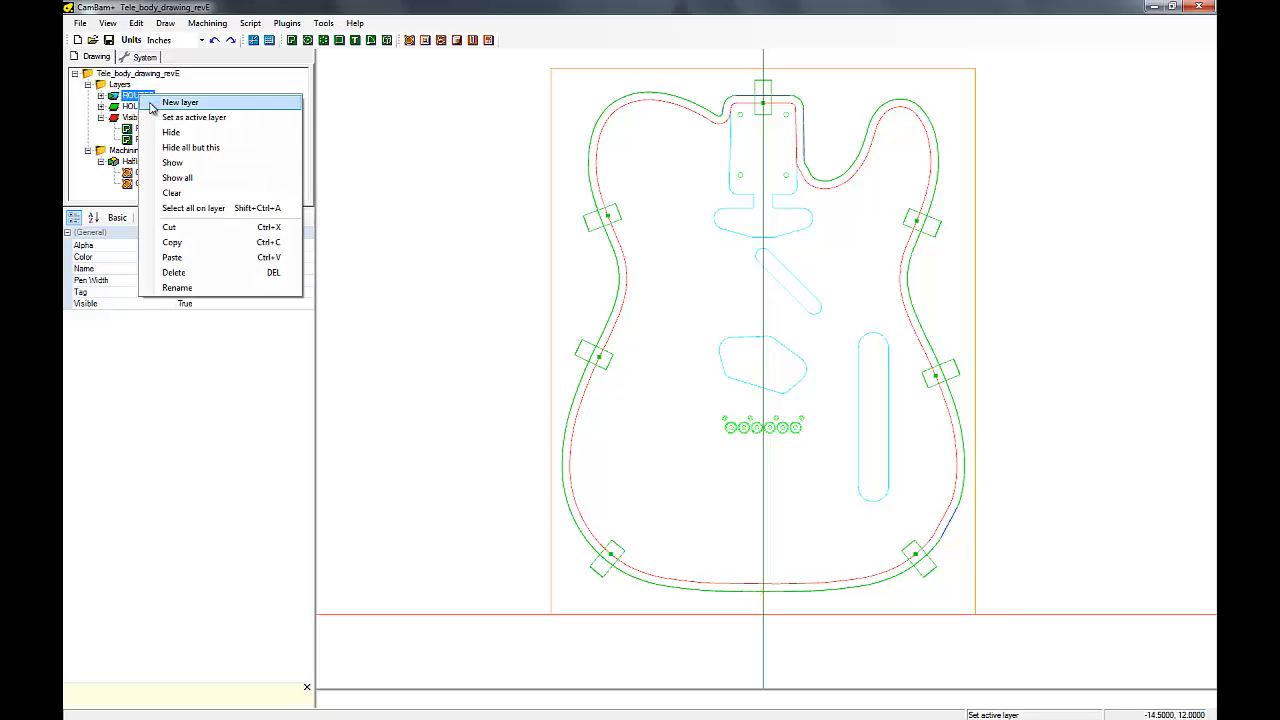
left_click(178, 148)
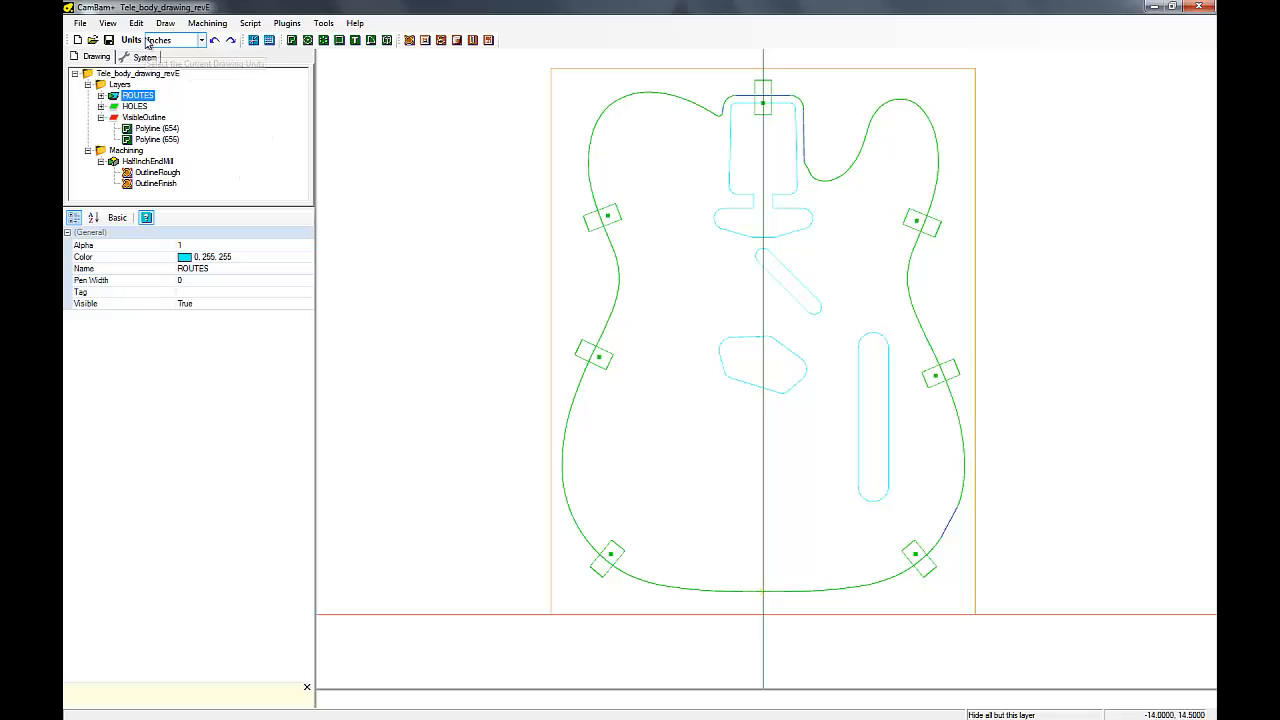
left_click(106, 23)
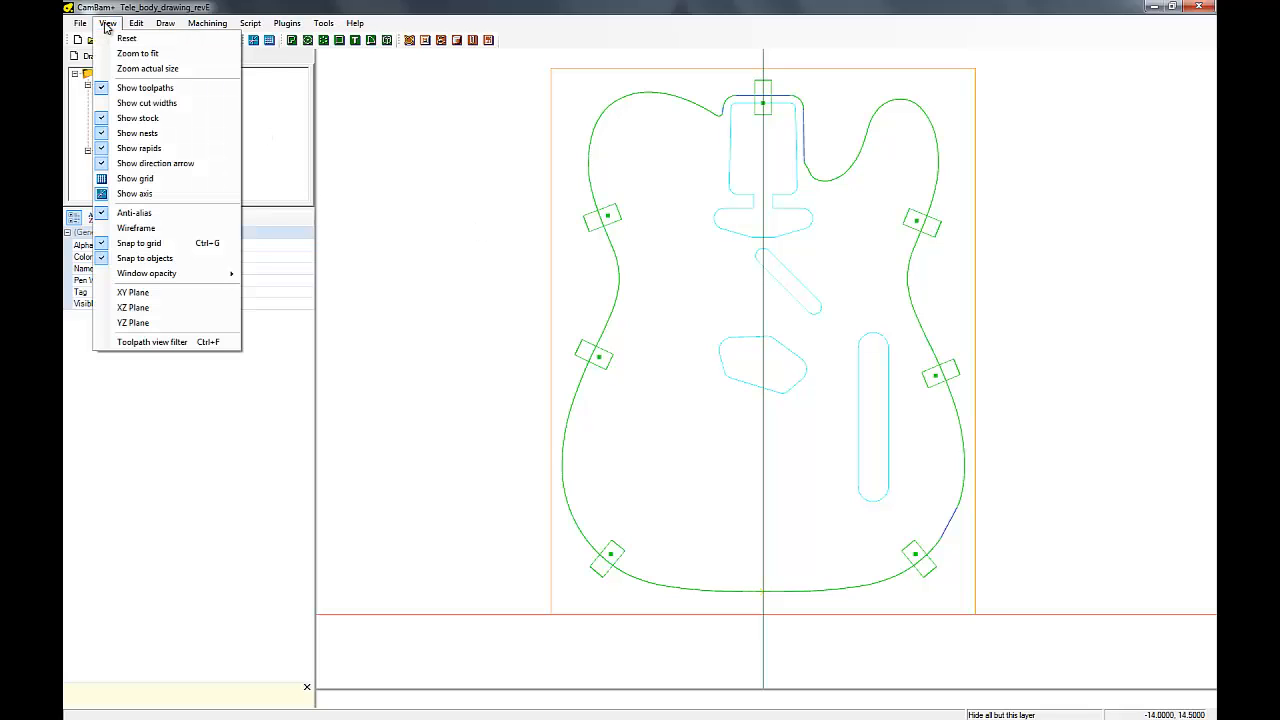
left_click(104, 90)
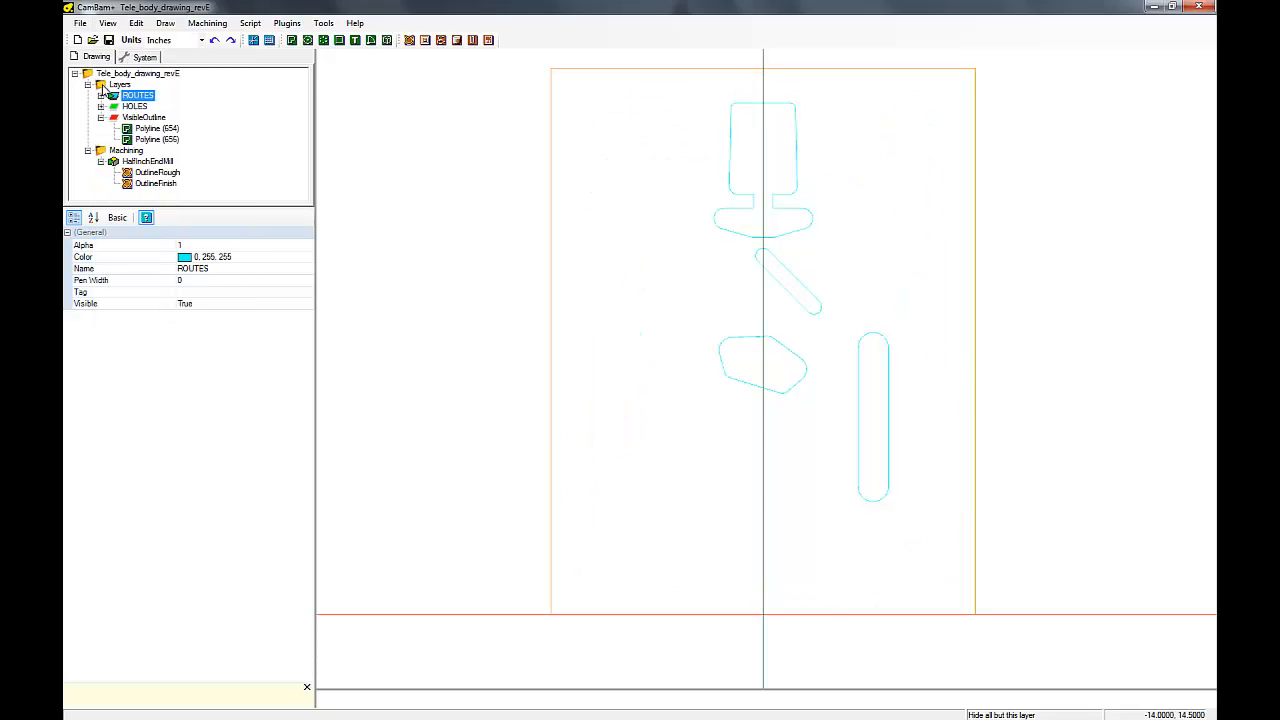
left_click(108, 24)
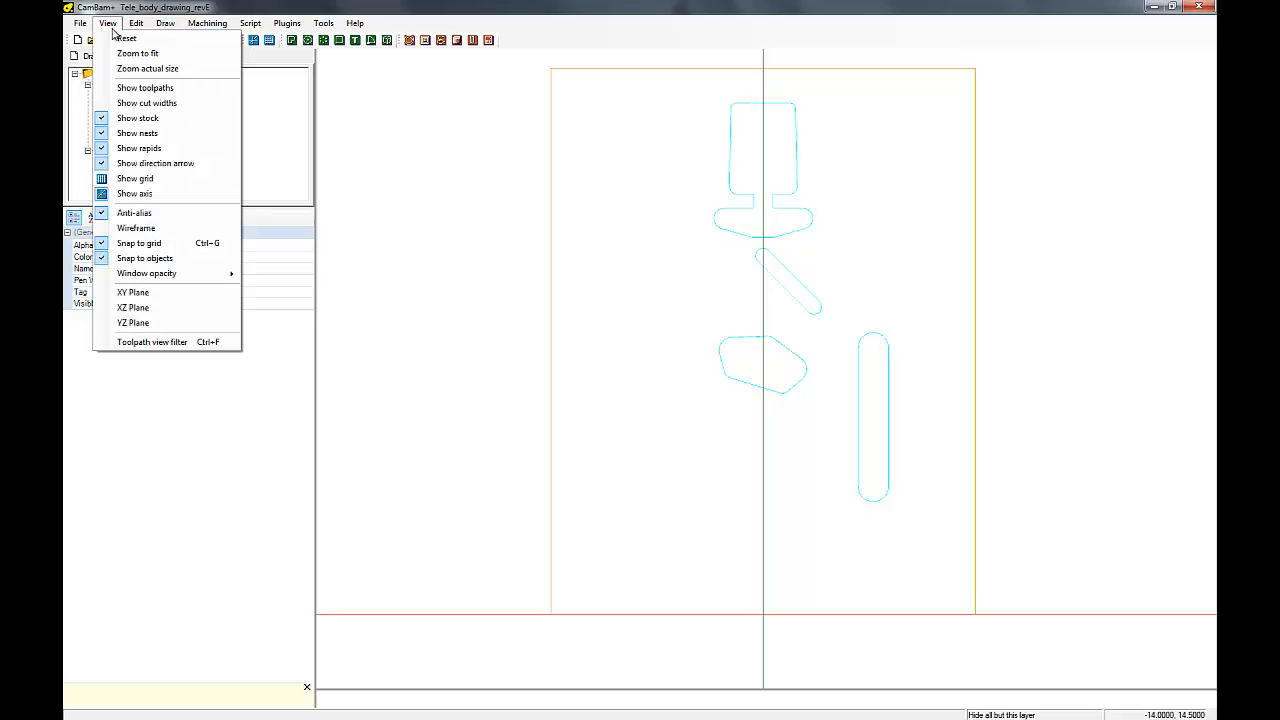
left_click(124, 90)
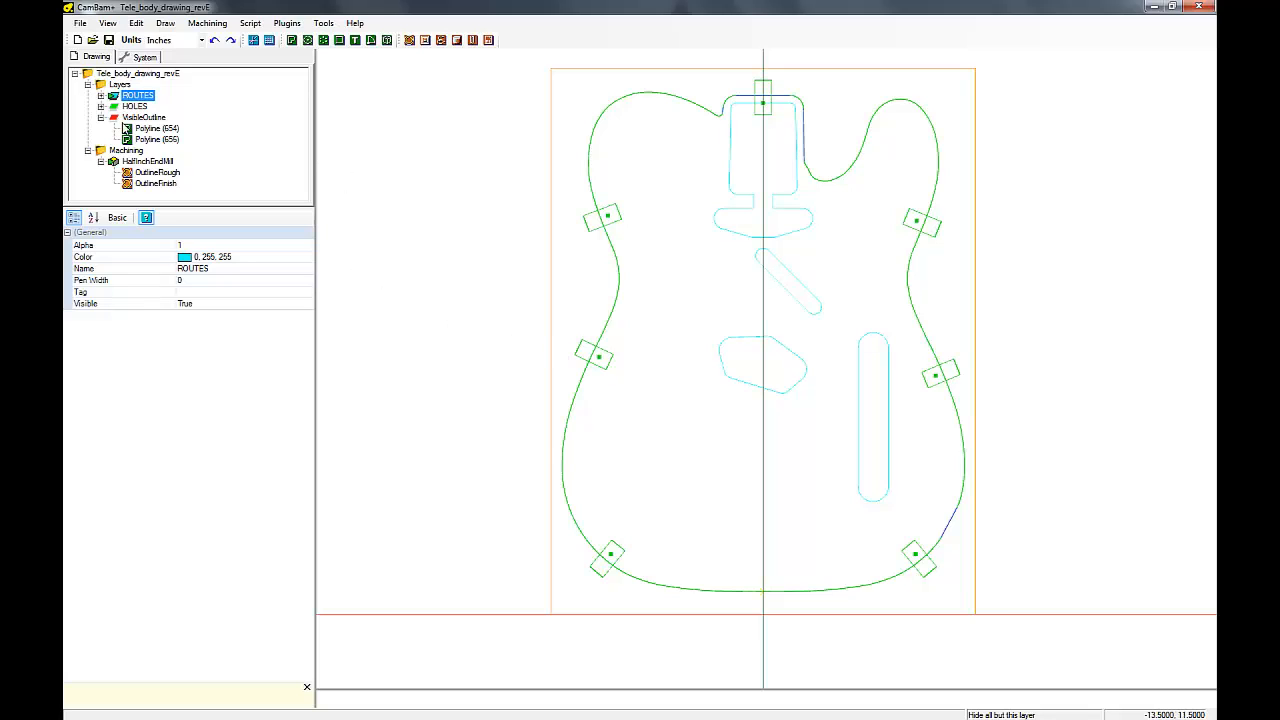
Step: Expand the ROUTES layer and try to add a pocket operation with the HalfInchEndMill part selected
left_click(101, 95)
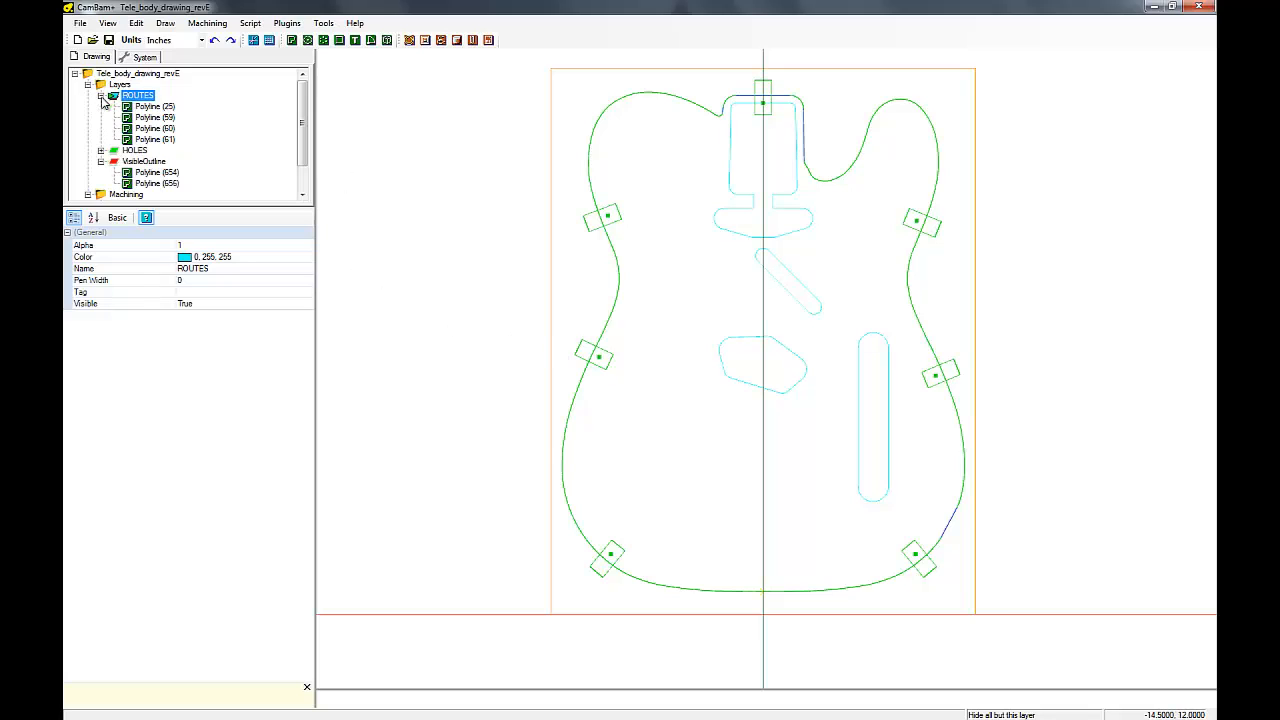
left_click(153, 108)
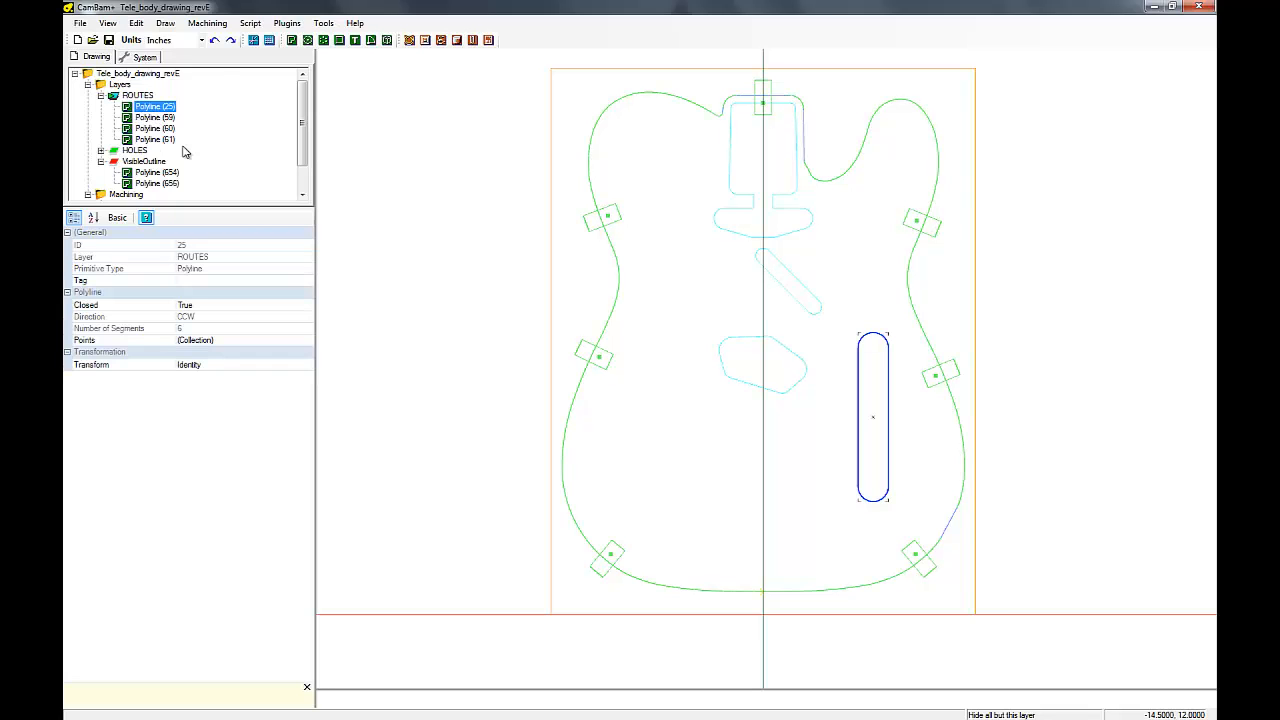
left_click_drag(302, 151, 302, 174)
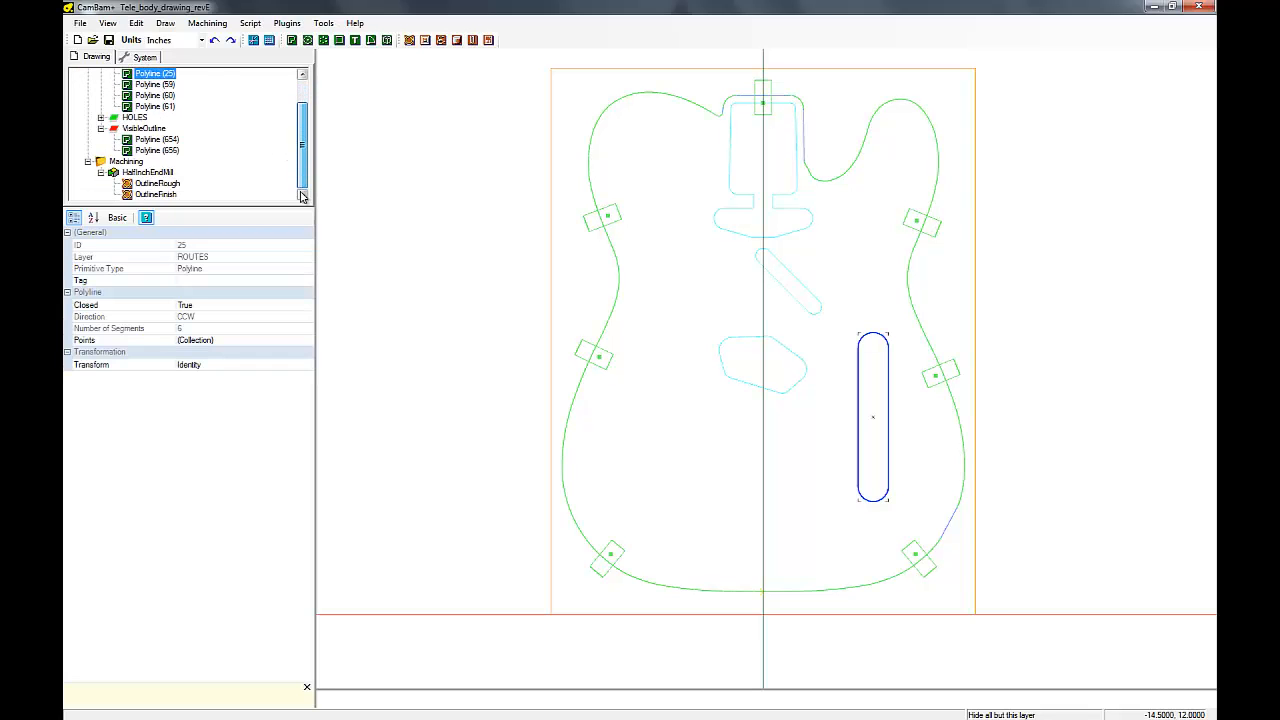
left_click(149, 174)
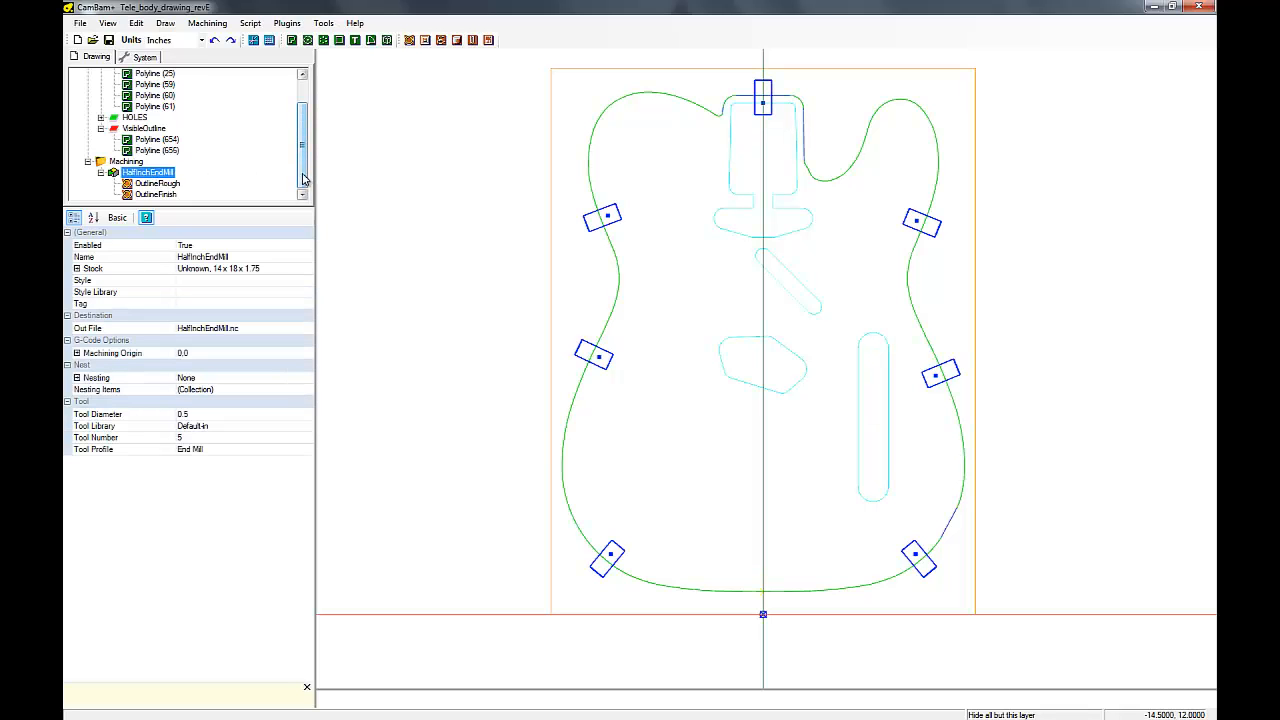
left_click(425, 41)
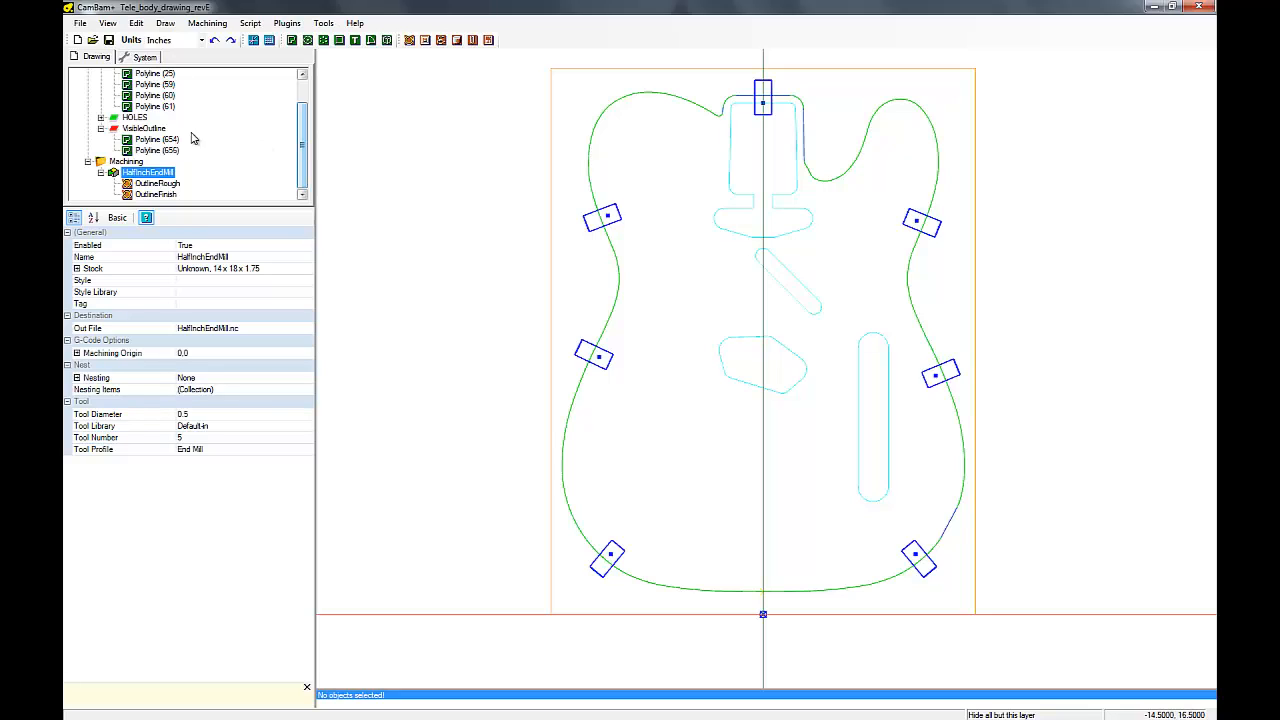
Step: Add a pocket operation to the HalfInchEndMill part for the long control slot, Polyline (25)
left_click_drag(305, 141, 304, 126)
left_click(152, 96)
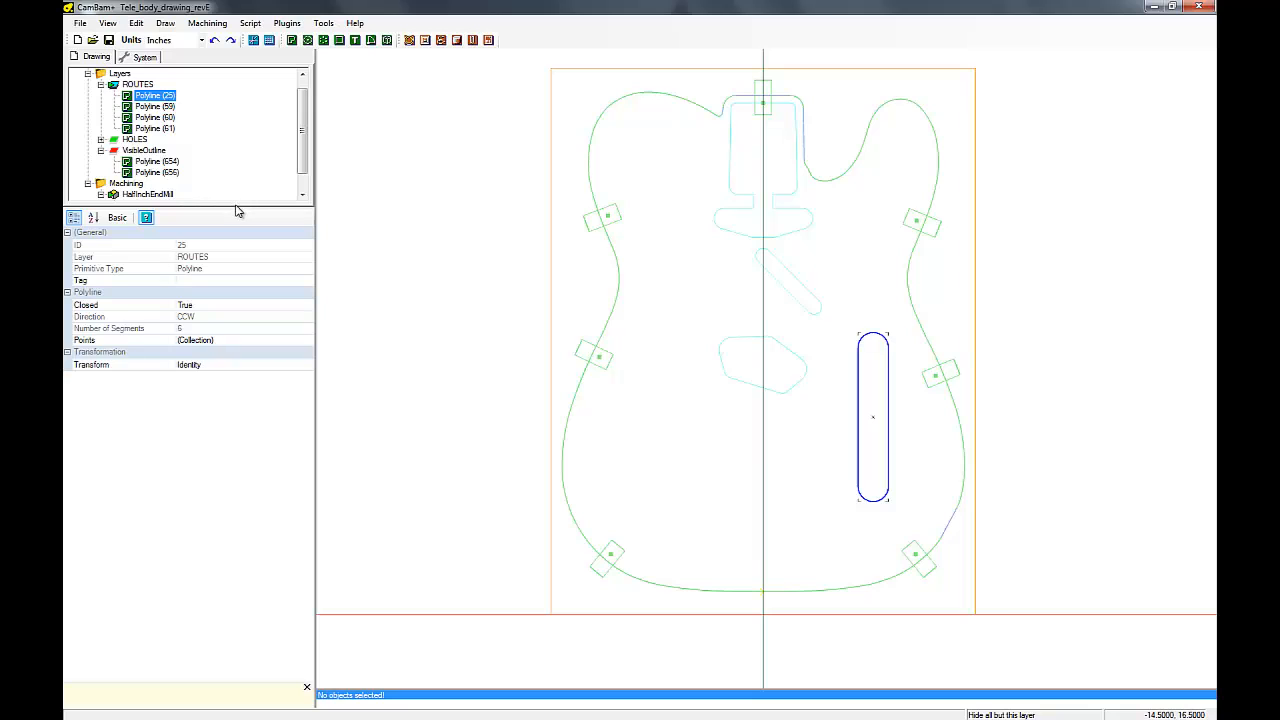
left_click_drag(237, 208, 234, 284)
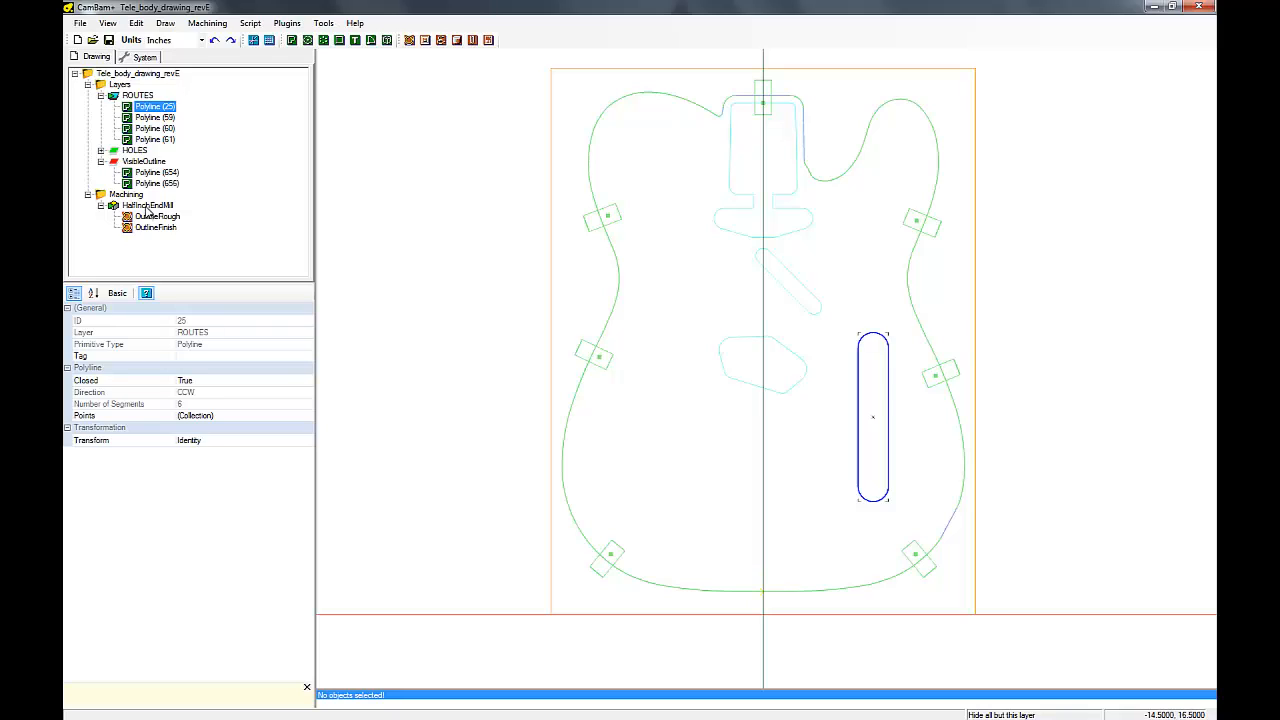
left_click(425, 40)
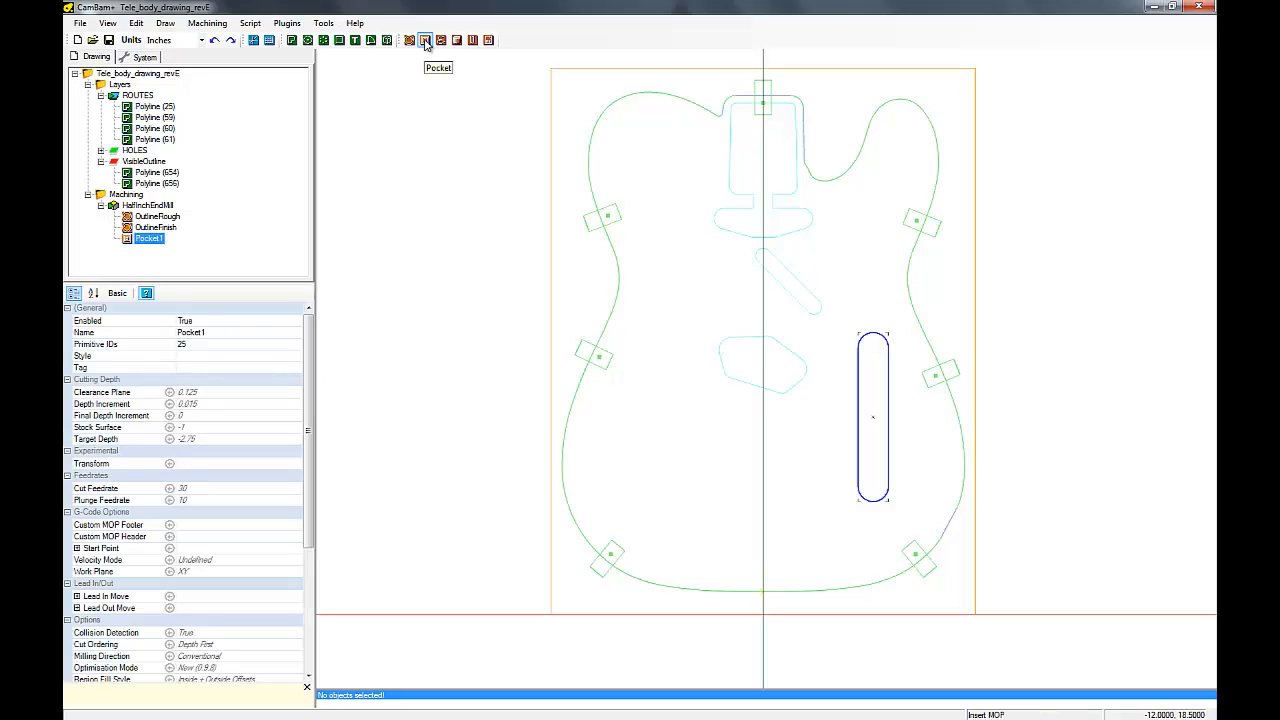
Step: Rename the new pocket operation ControlCavity
right_click(150, 242)
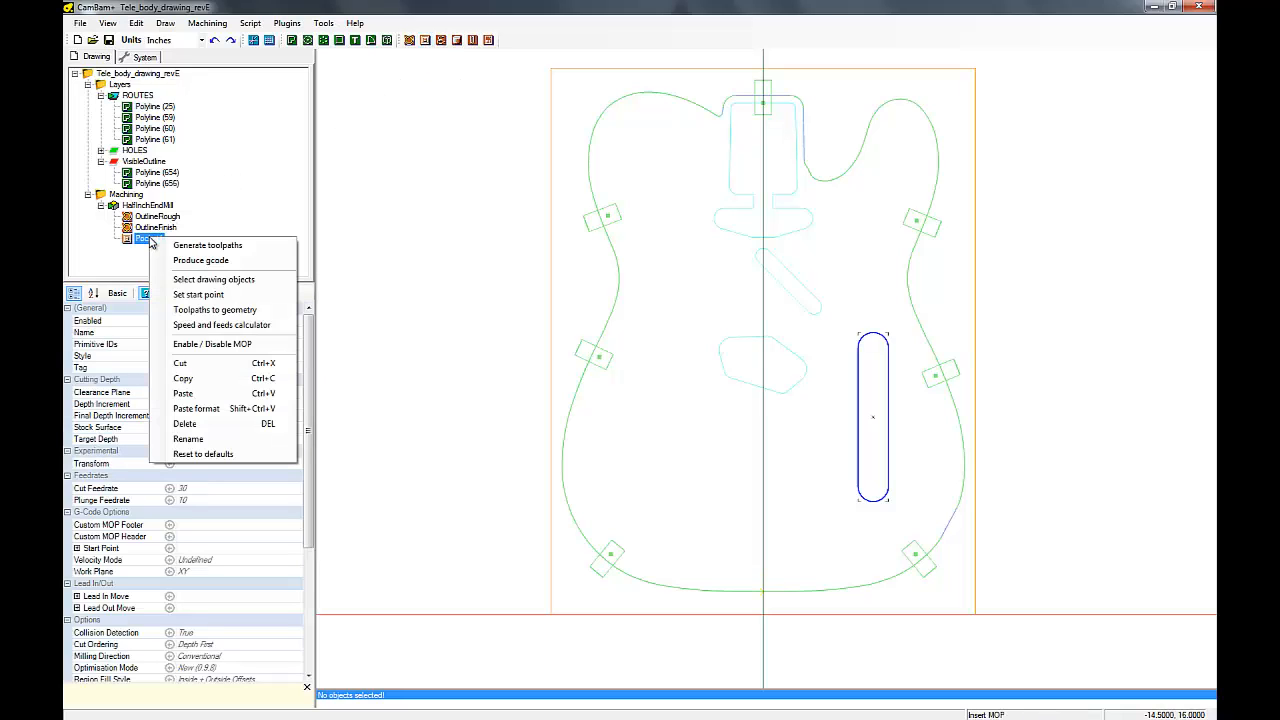
left_click(195, 444)
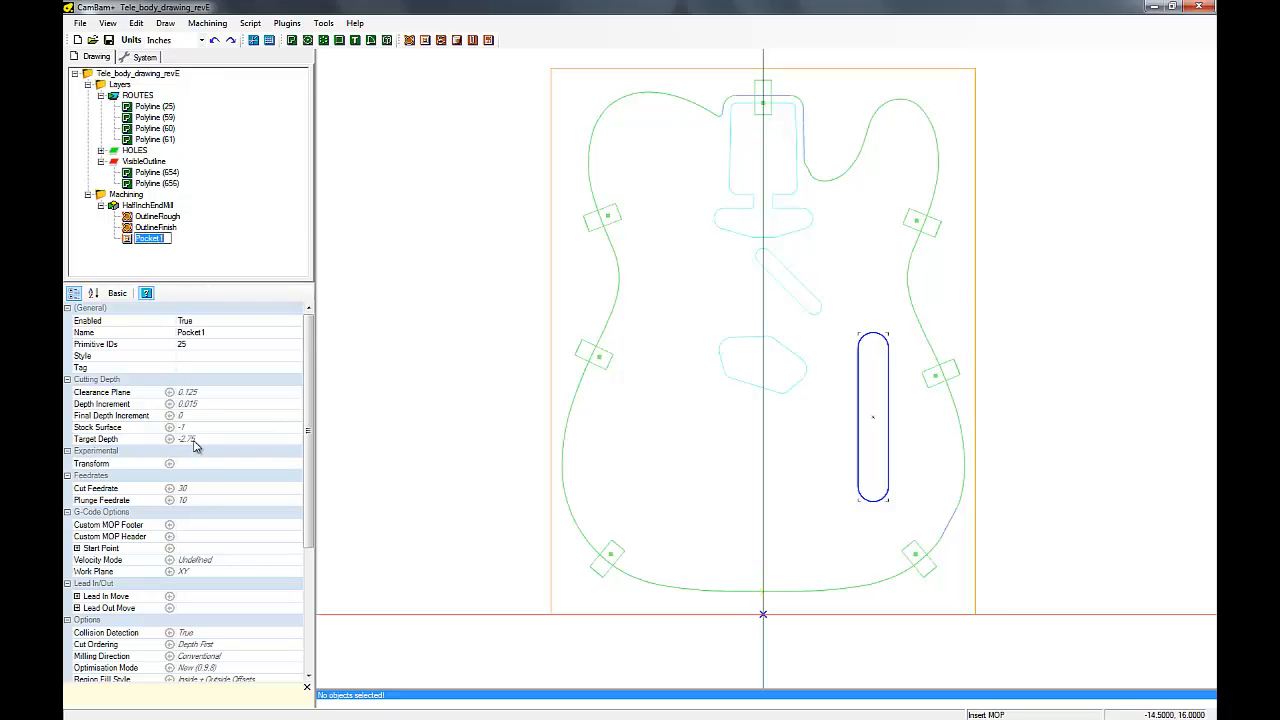
type("ControlCavi")
type("ty")
left_click(250, 346)
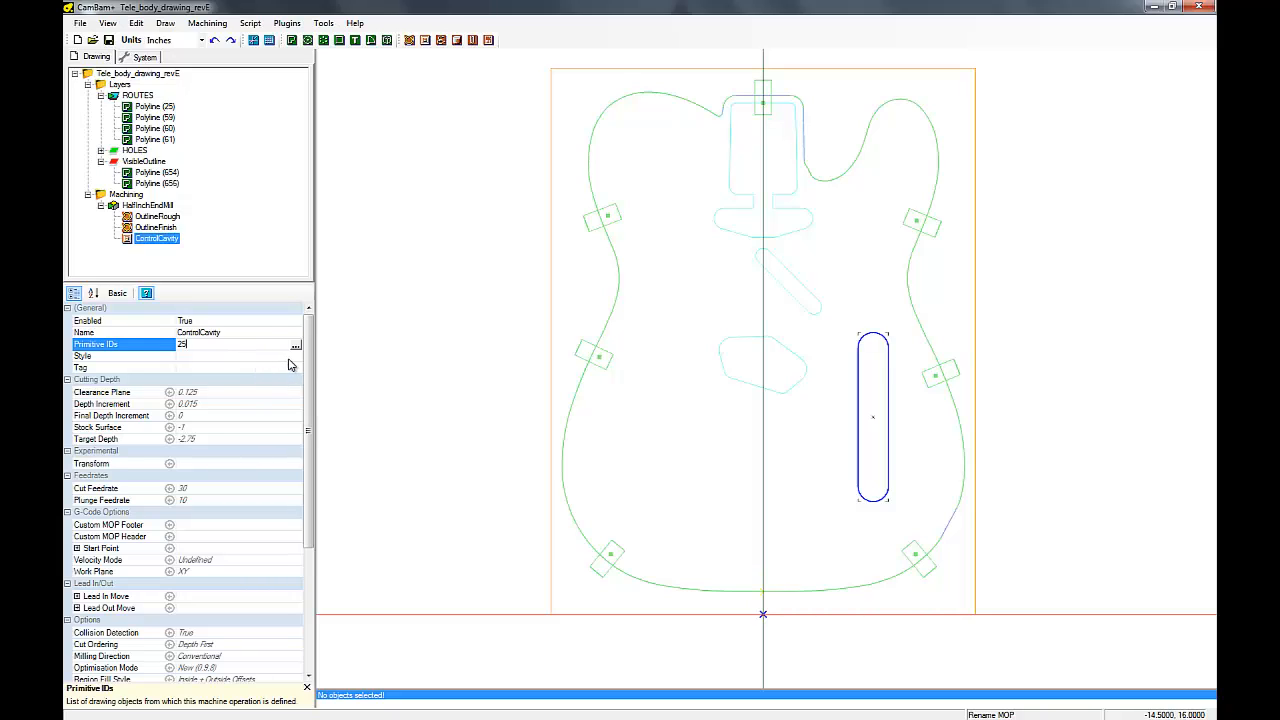
left_click(288, 358)
left_click(295, 357)
left_click(295, 357)
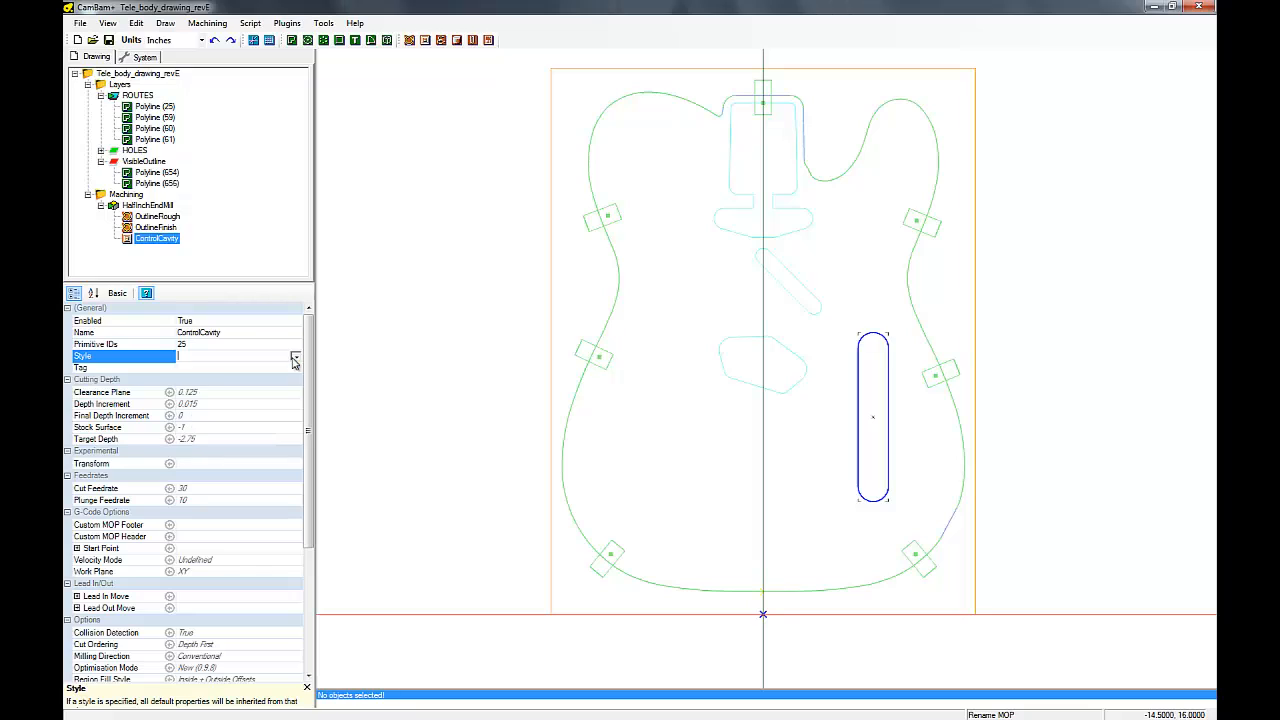
Step: Set the ControlCavity cutting depths: clearance plane 0, target depth -2.5 and depth increment 0.25
left_click(222, 393)
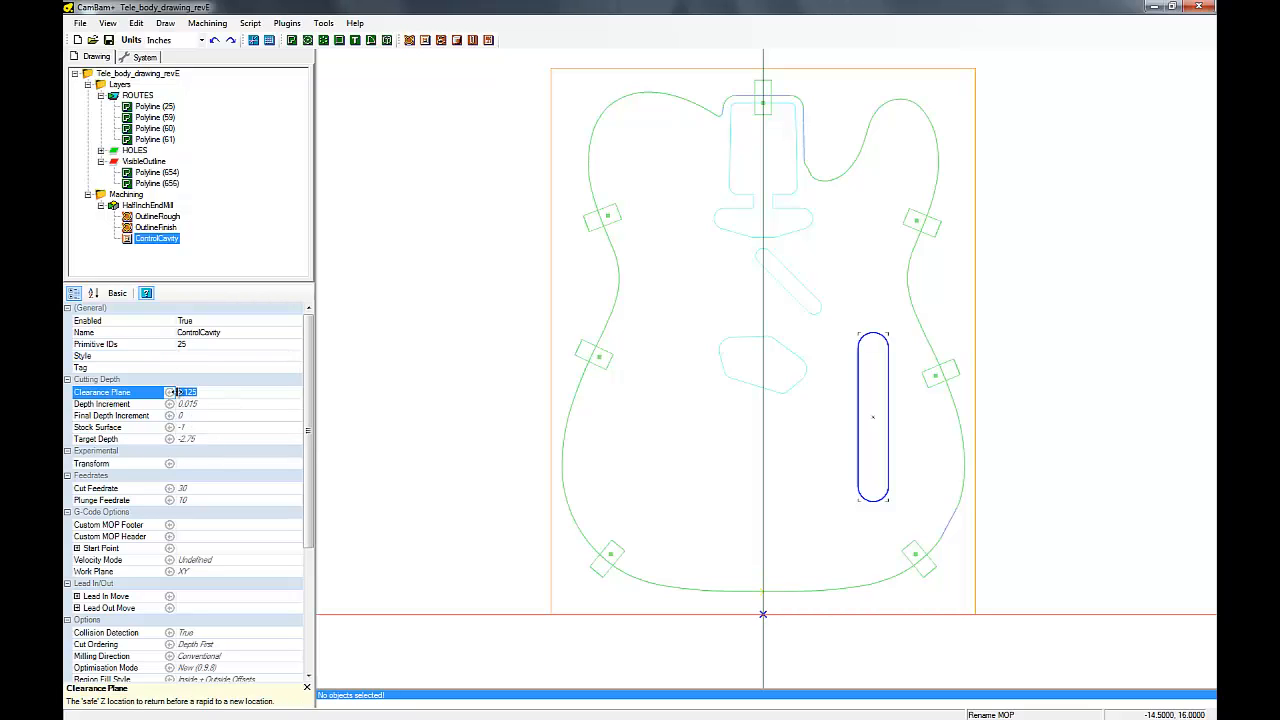
type("3")
left_click(190, 443)
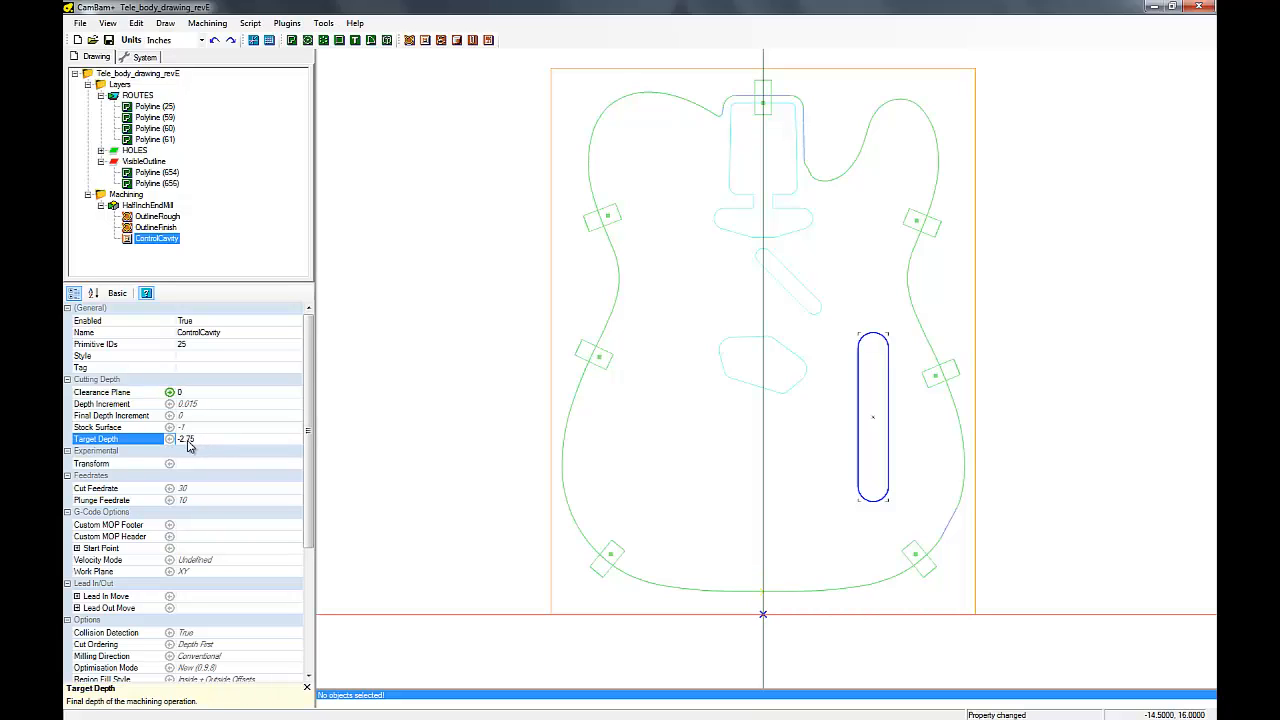
double_click(191, 441)
type("5")
left_click(185, 405)
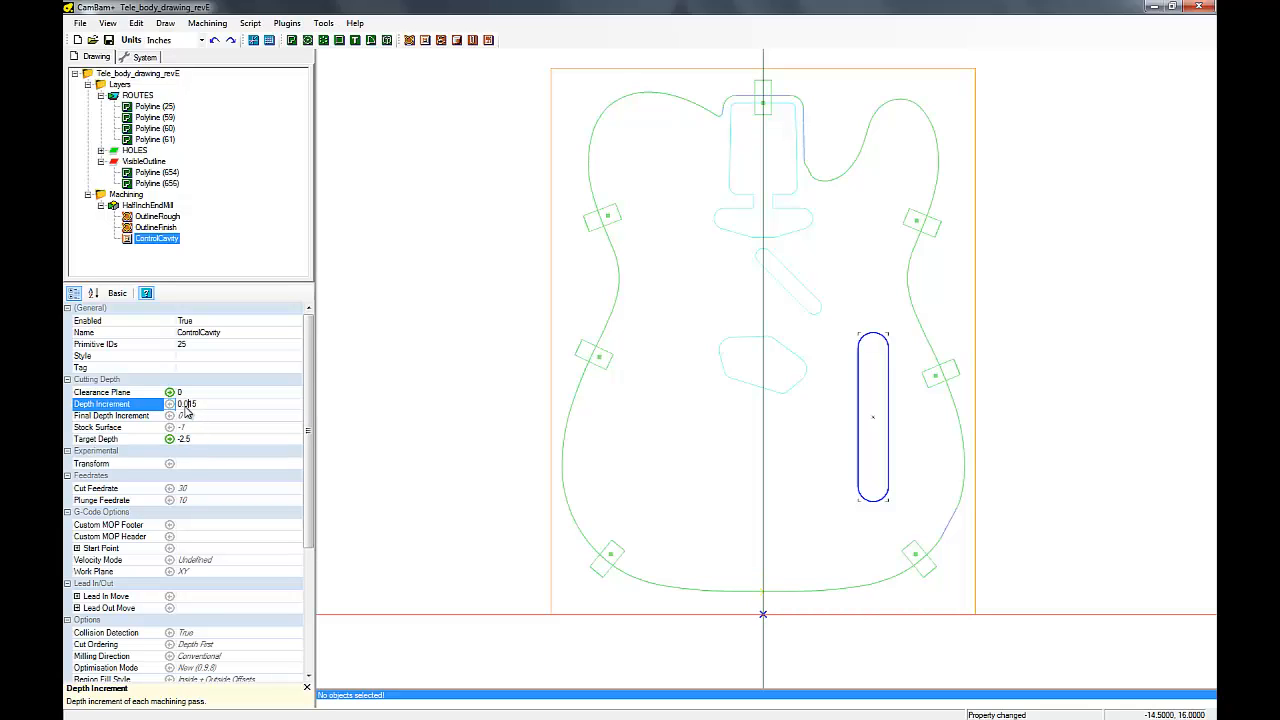
left_click_drag(185, 405, 200, 409)
type("25")
left_click(201, 416)
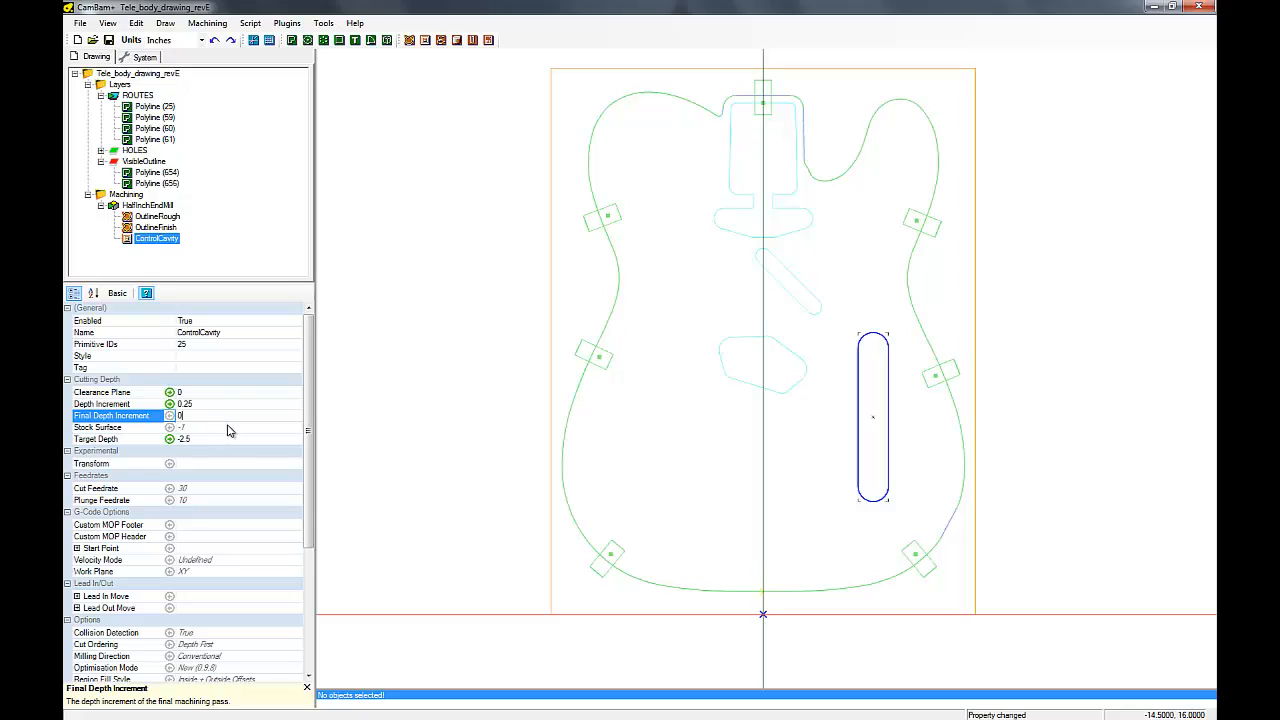
Step: Set the ControlCavity cut feedrate to 100 and plunge feedrate to 20, with the start point at X 0, Y 0, Z 0
left_click(205, 490)
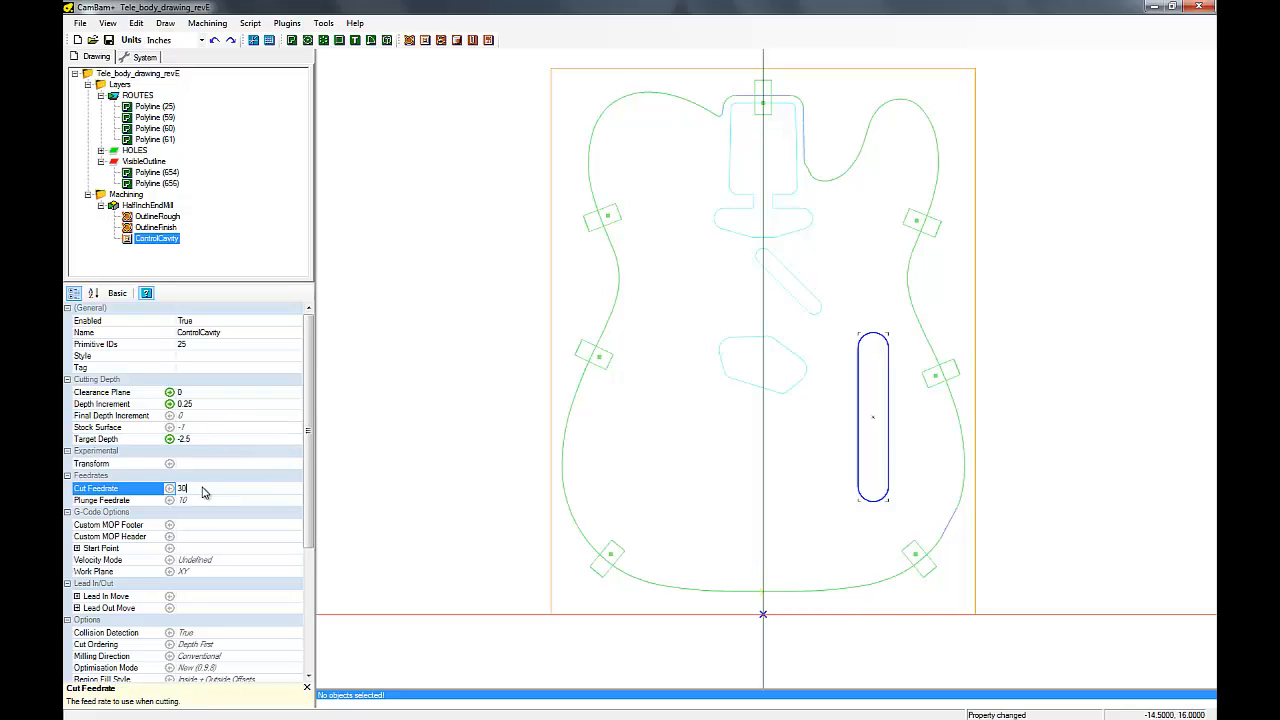
left_click(180, 501)
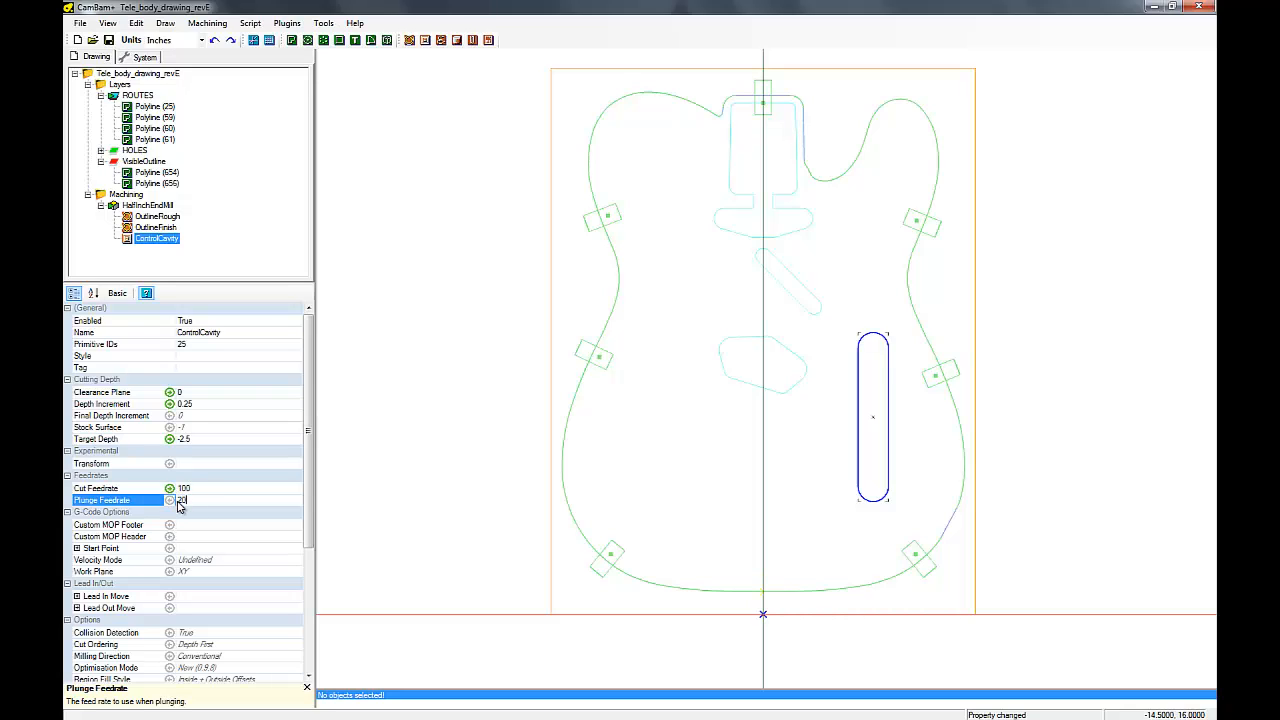
left_click(78, 549)
left_click(202, 564)
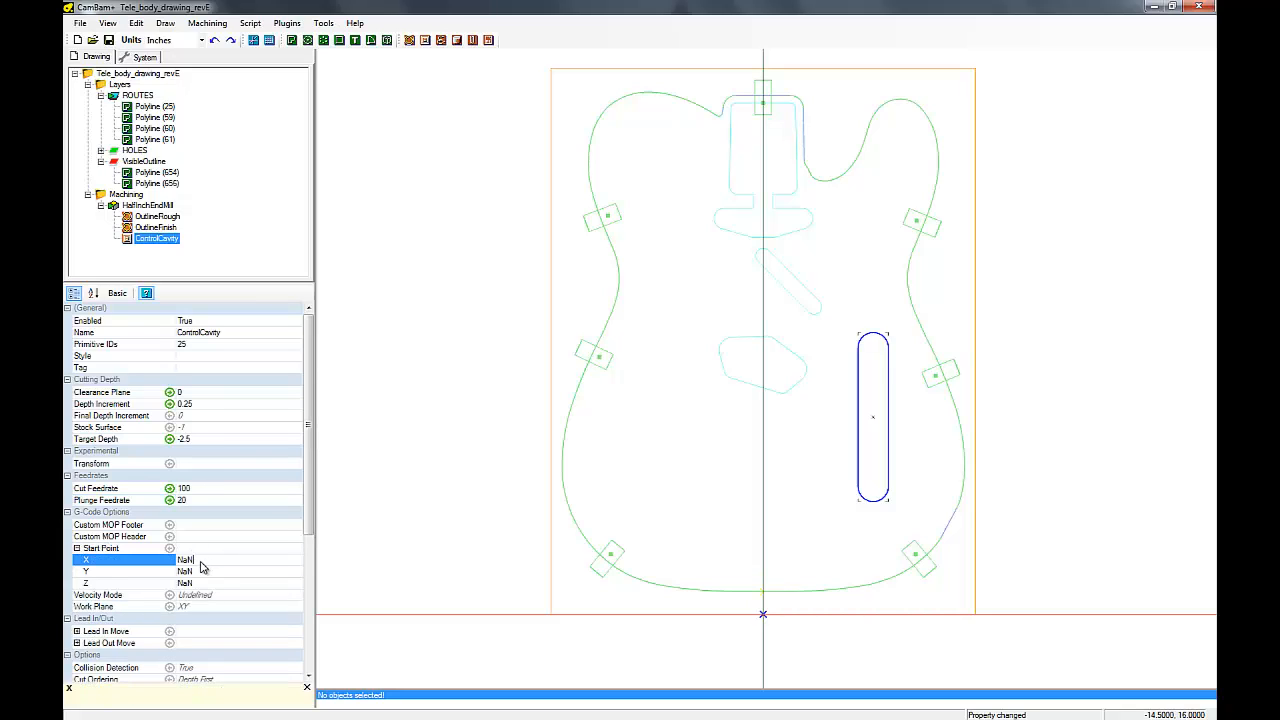
left_click_drag(201, 567, 170, 588)
type("0")
left_click(188, 572)
type("0")
left_click(182, 584)
type("0")
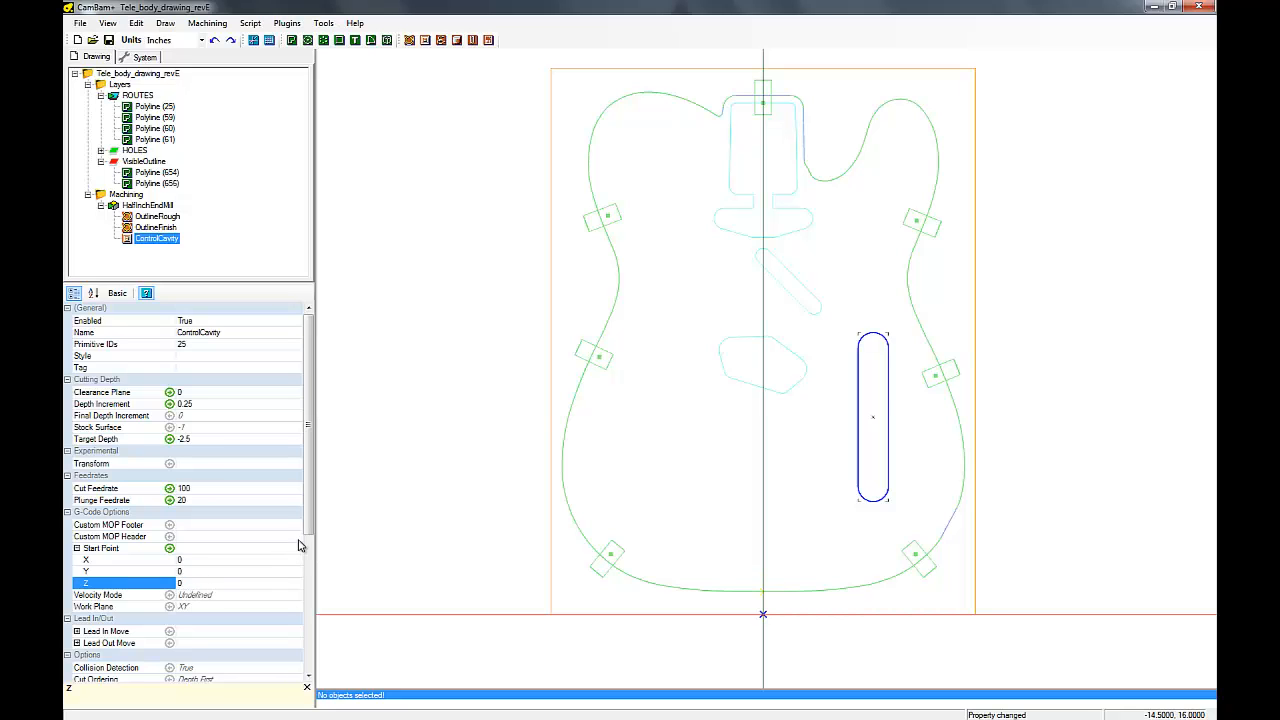
Step: Set the ControlCavity pocket's Roughing / Finishing option to Finishing and its tool profile to End Mill
left_click_drag(307, 531, 310, 562)
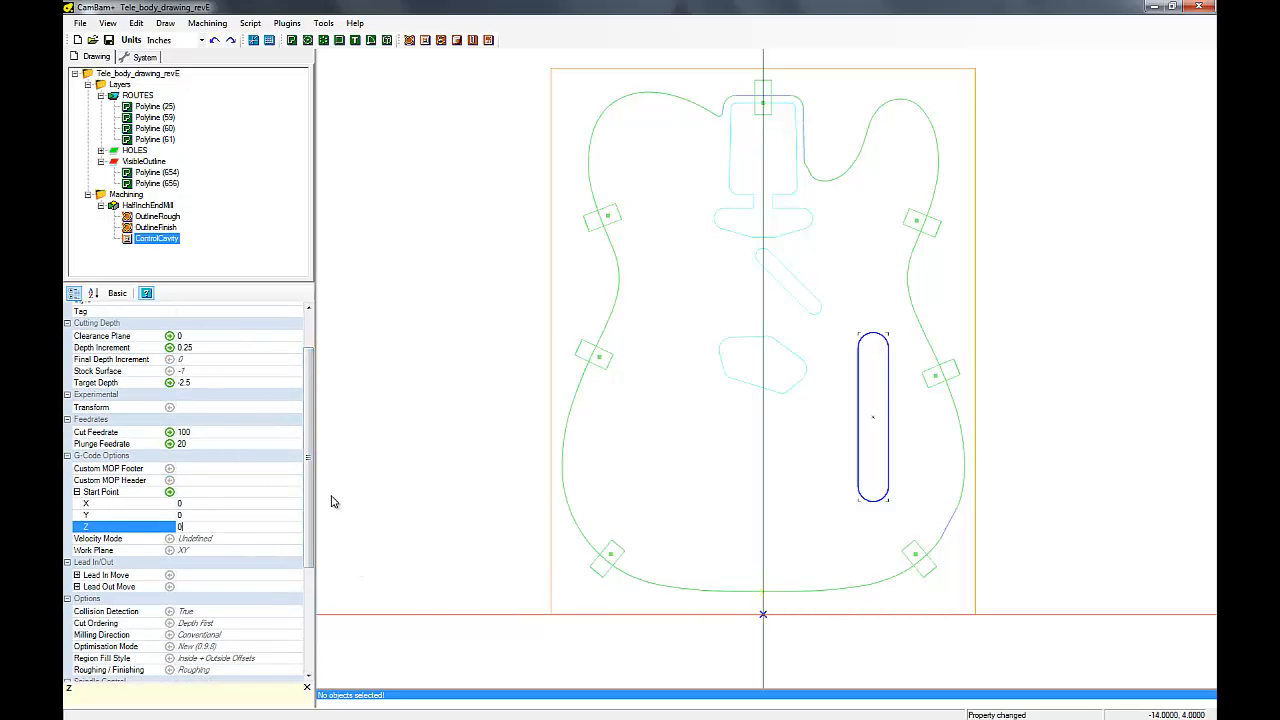
left_click_drag(309, 503, 320, 606)
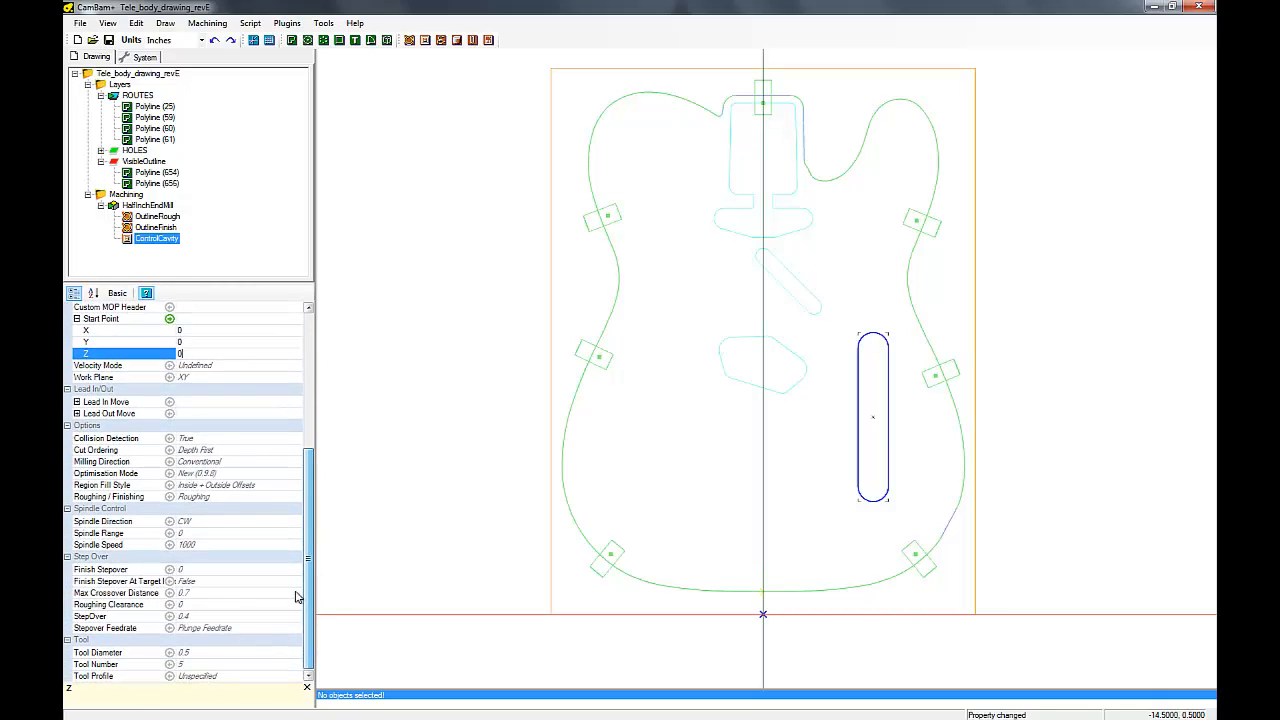
left_click(296, 497)
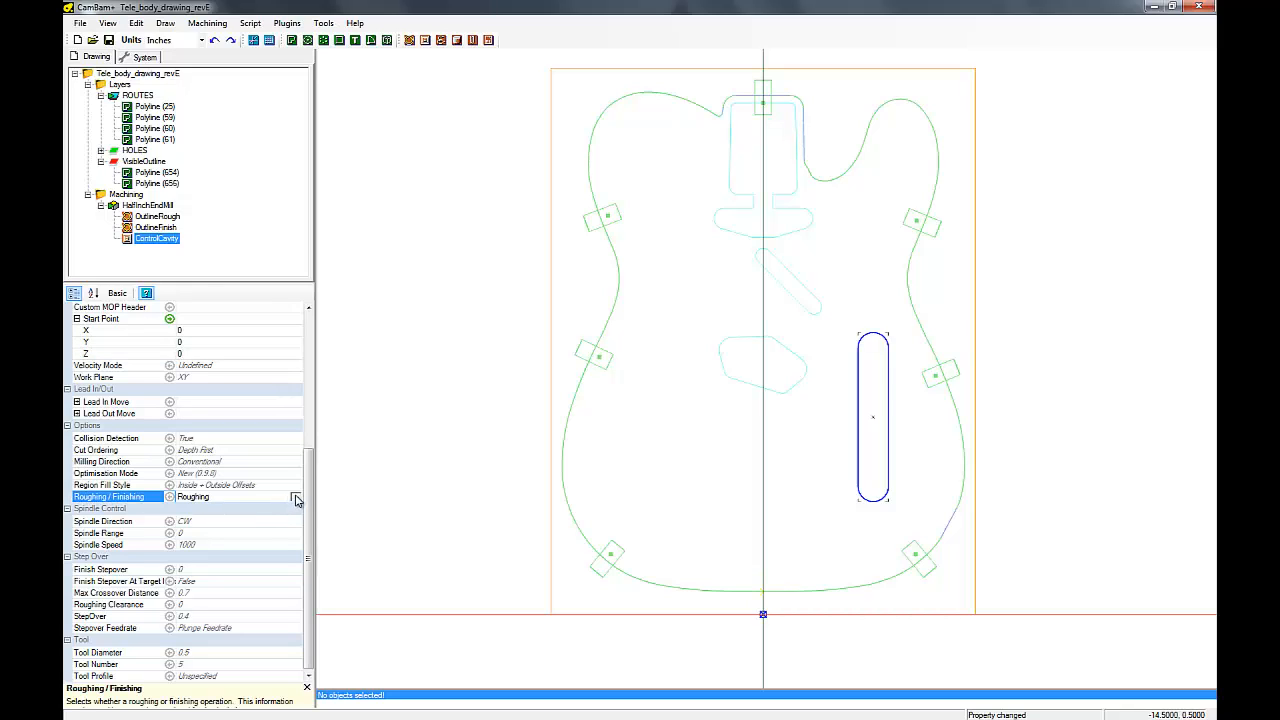
left_click(296, 497)
left_click(224, 521)
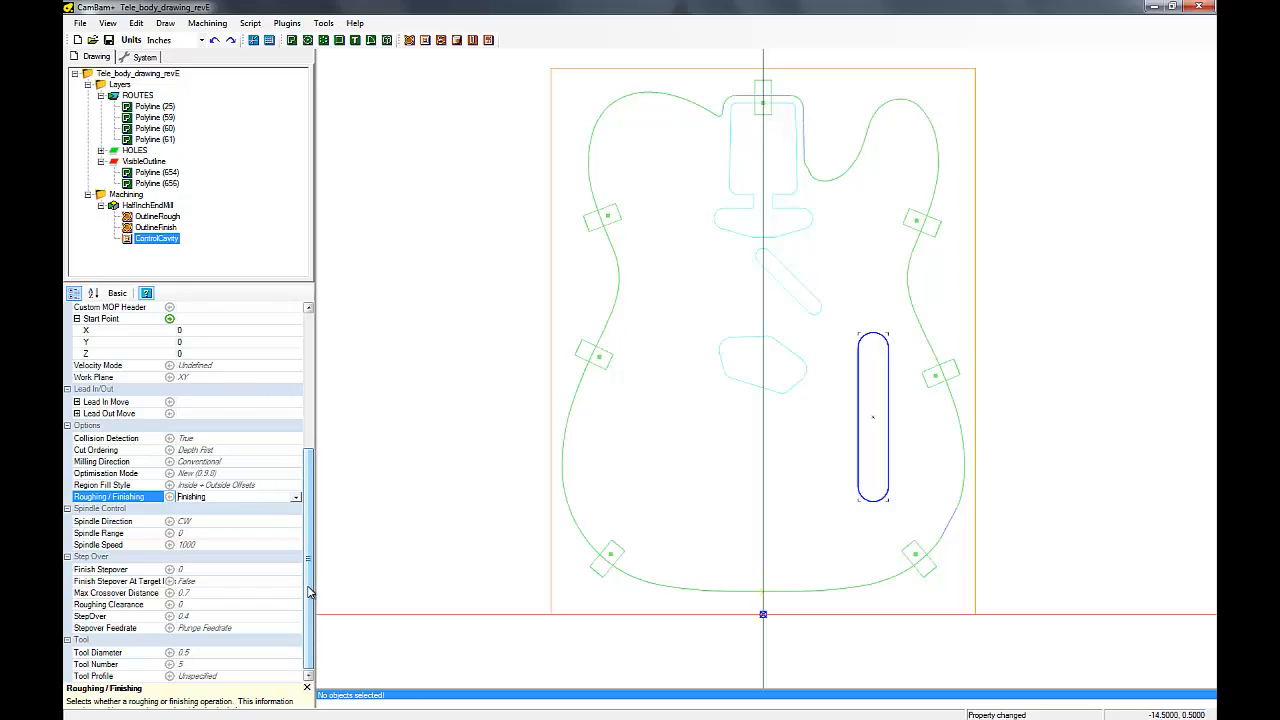
left_click(285, 678)
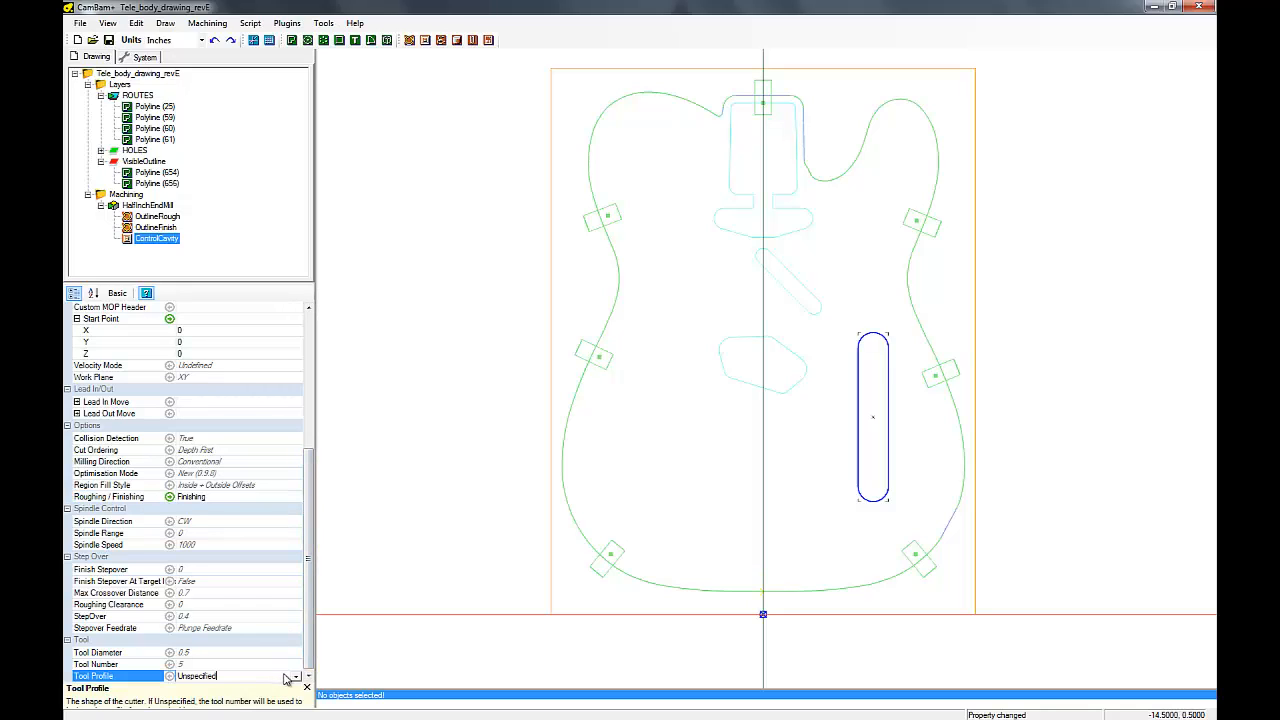
left_click(294, 677)
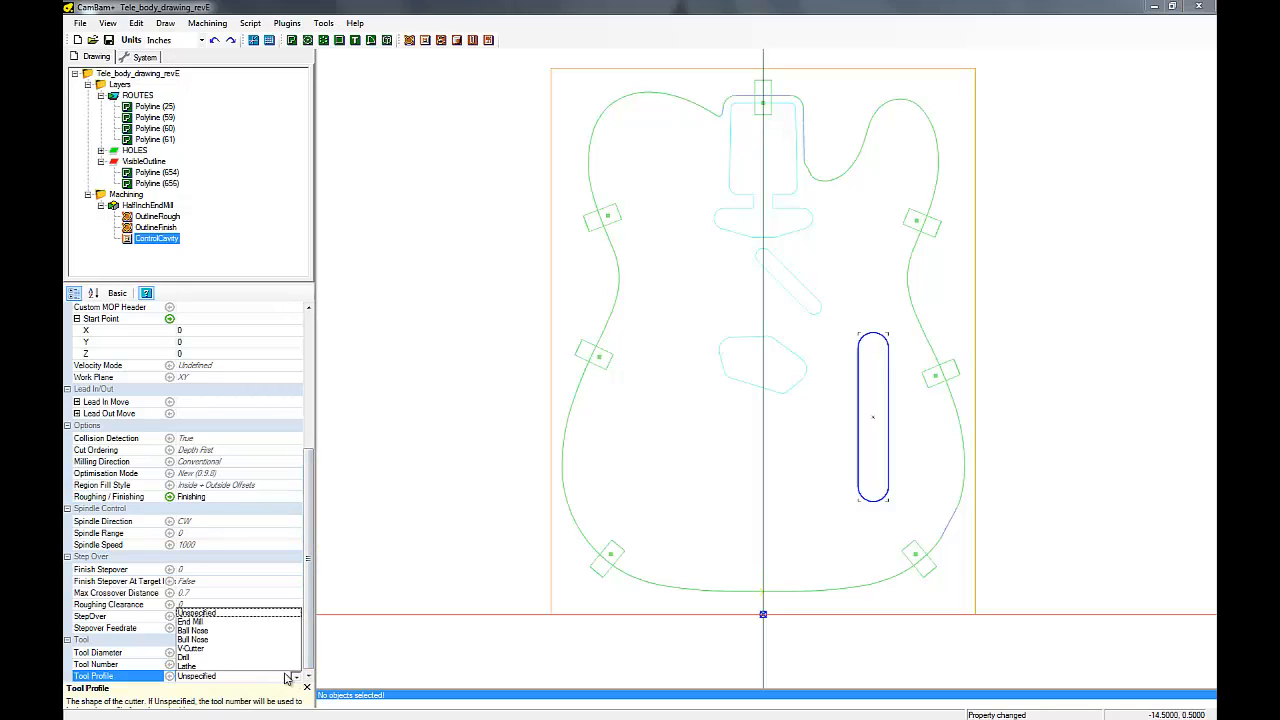
left_click(190, 622)
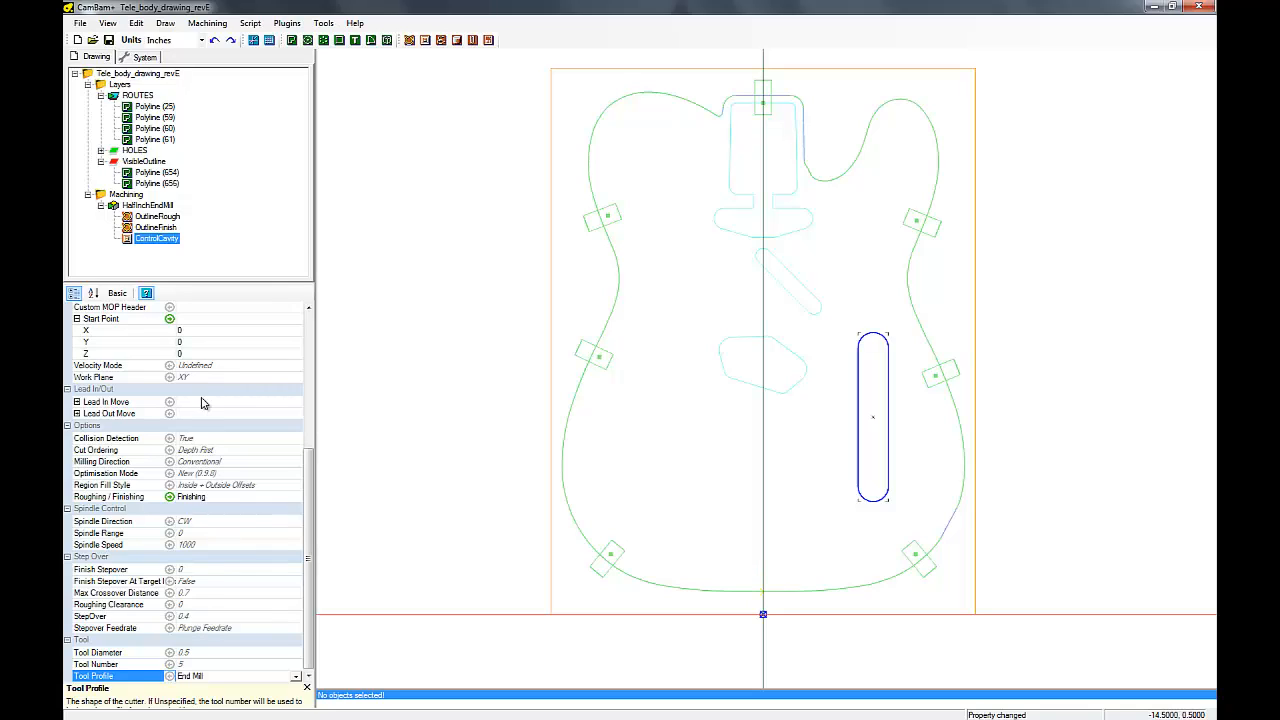
Step: Save the drawing and generate the toolpaths for the ControlCavity operation
left_click(109, 40)
right_click(162, 244)
left_click(200, 253)
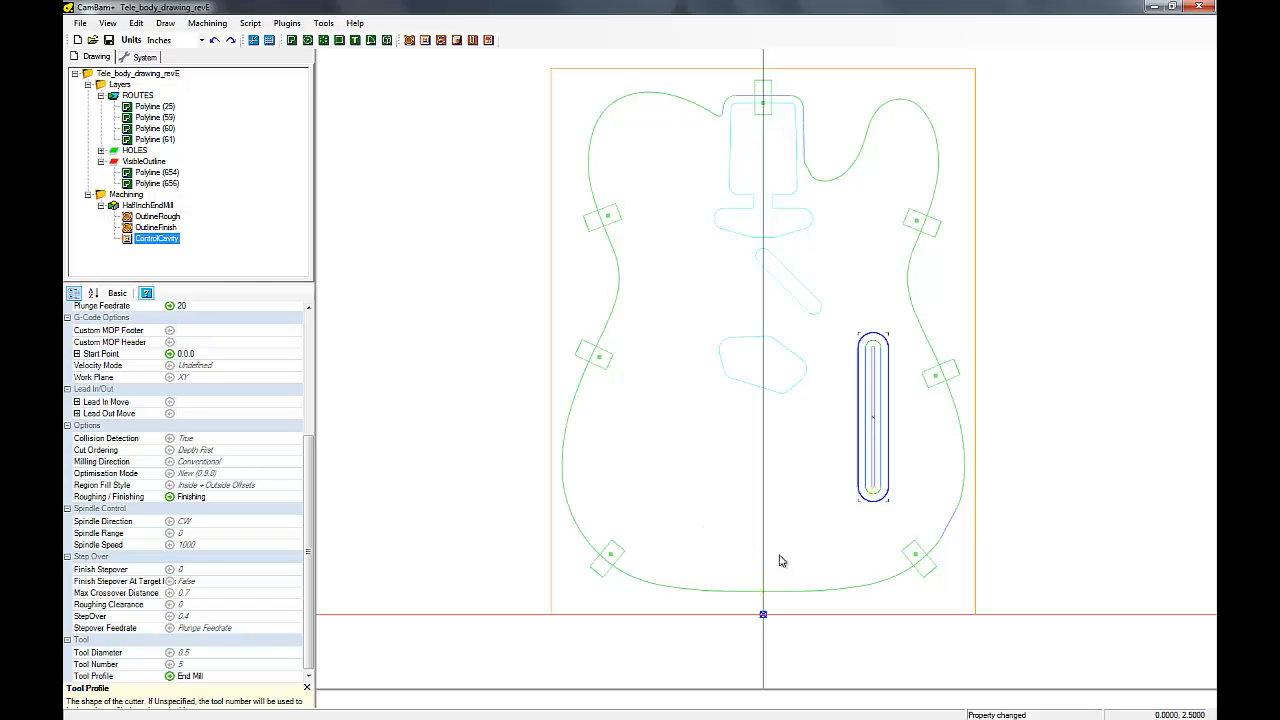
Step: Inspect the ControlCavity toolpath layers in 3D and restore the XY plane view
mouse_move(813, 561)
left_mouse_down("alt")
mouse_move(770, 600)
mouse_move(783, 520)
mouse_move(767, 495)
left_mouse_up("alt")
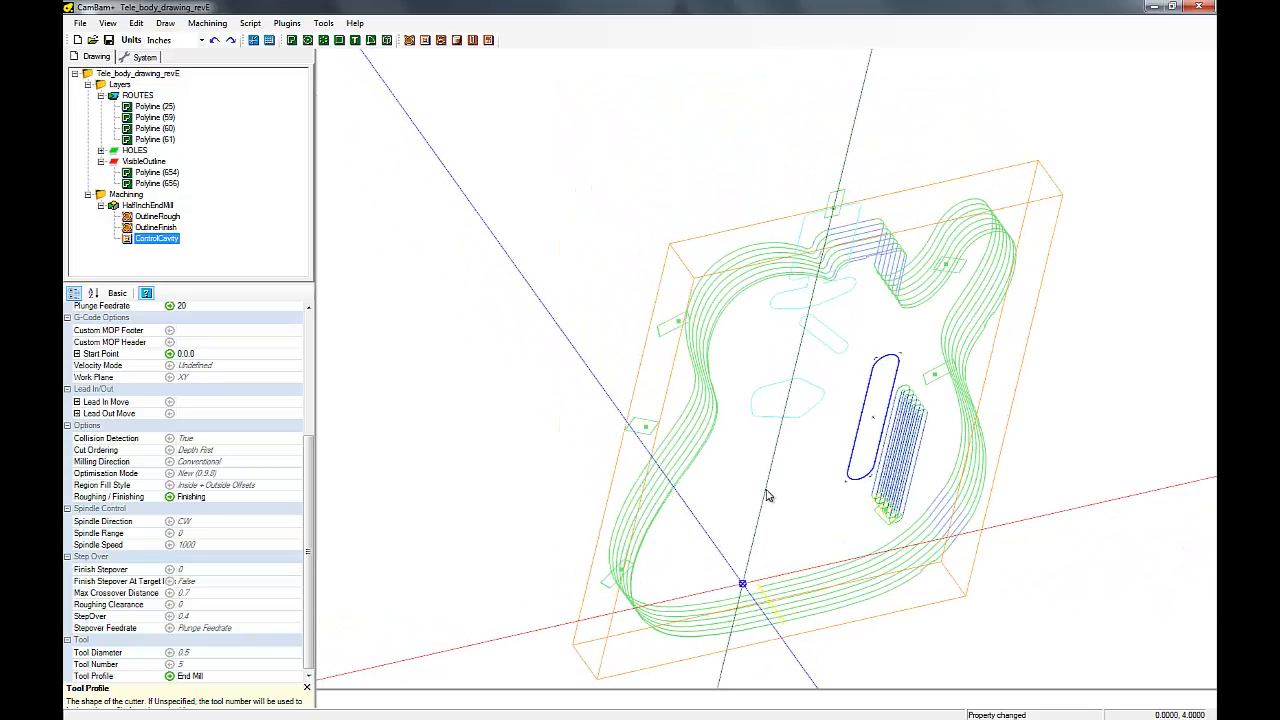
left_click_drag(767, 495, 812, 558, "alt")
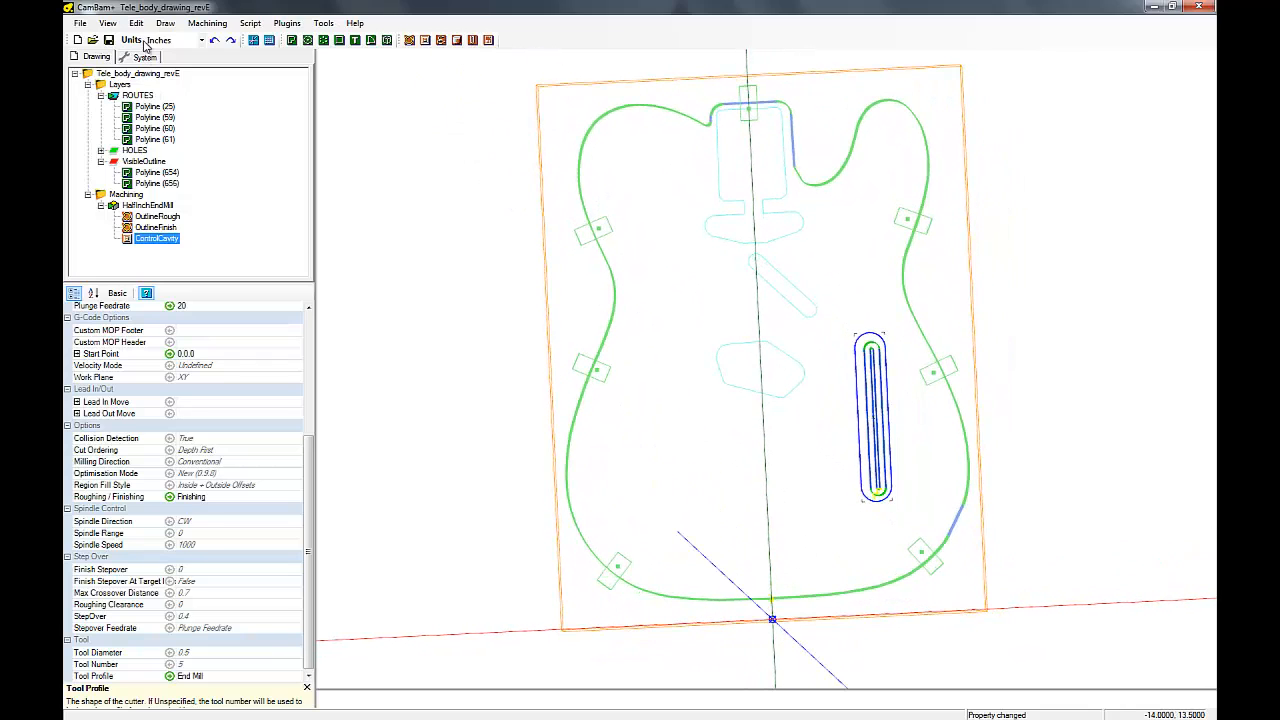
left_click(108, 25)
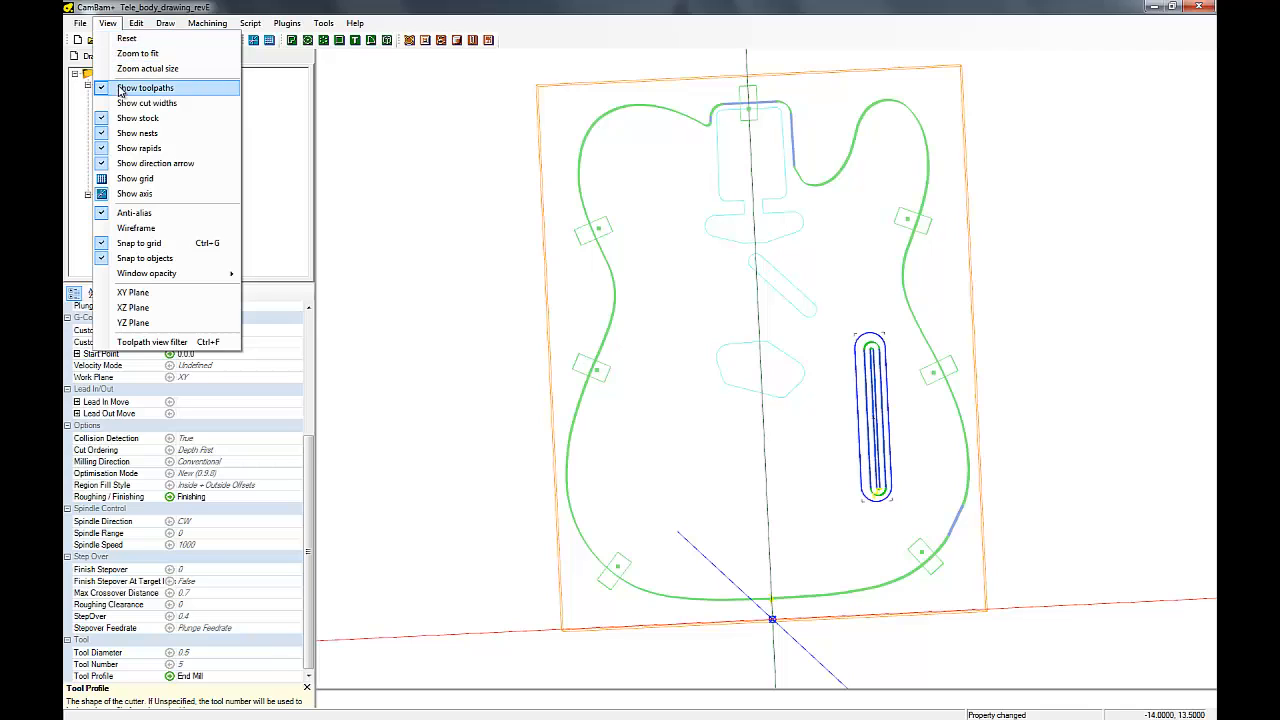
left_click(138, 292)
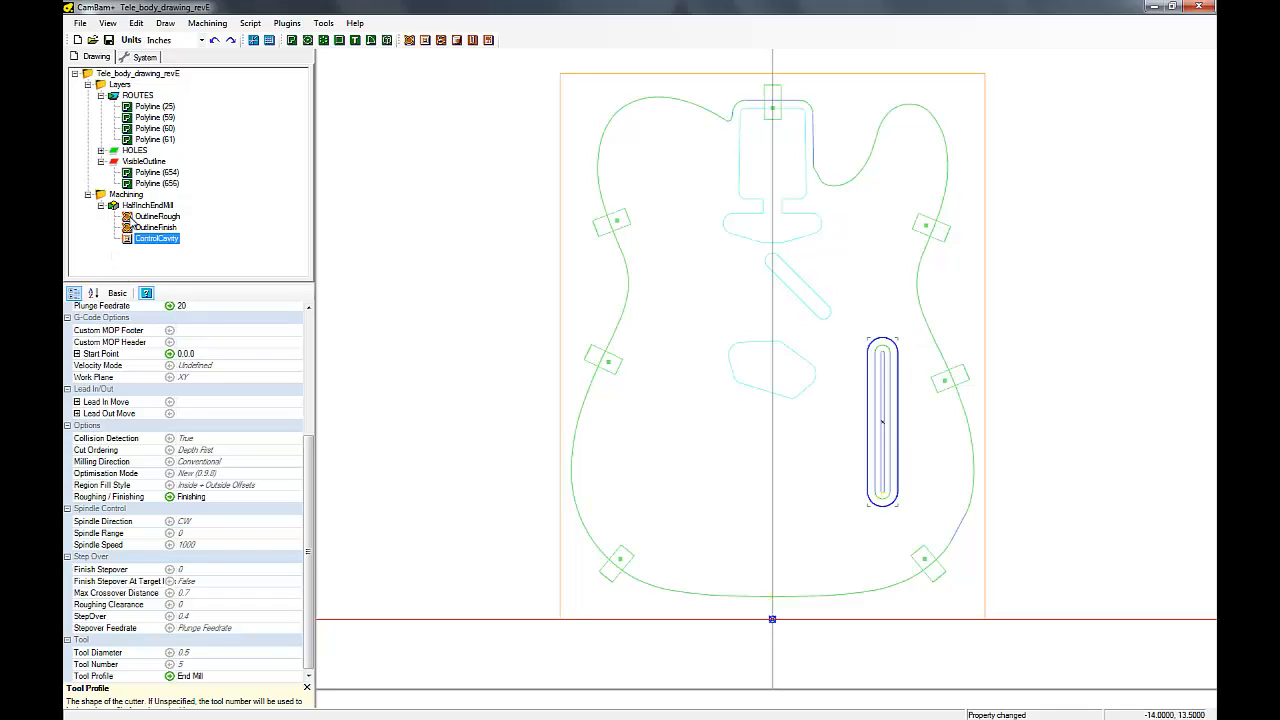
Step: Duplicate the ControlCavity operation within the HalfInchEndMill part
right_click(143, 239)
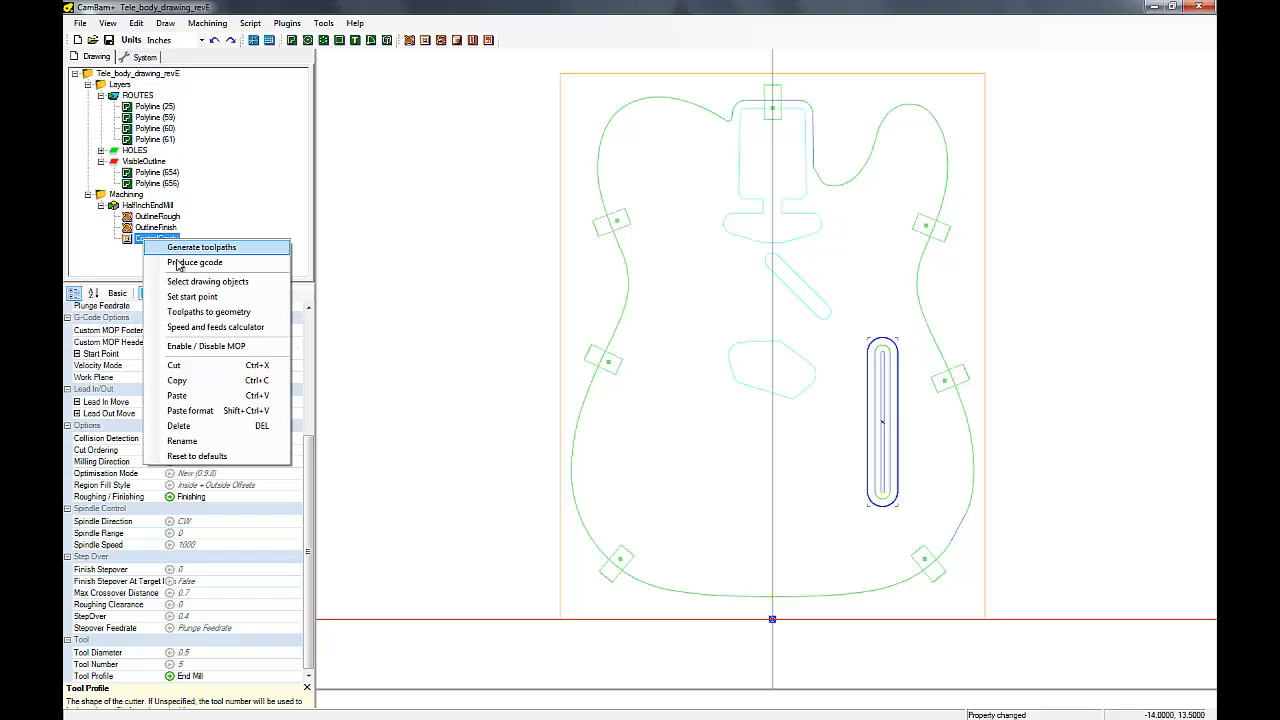
left_click(176, 381)
left_click(149, 206)
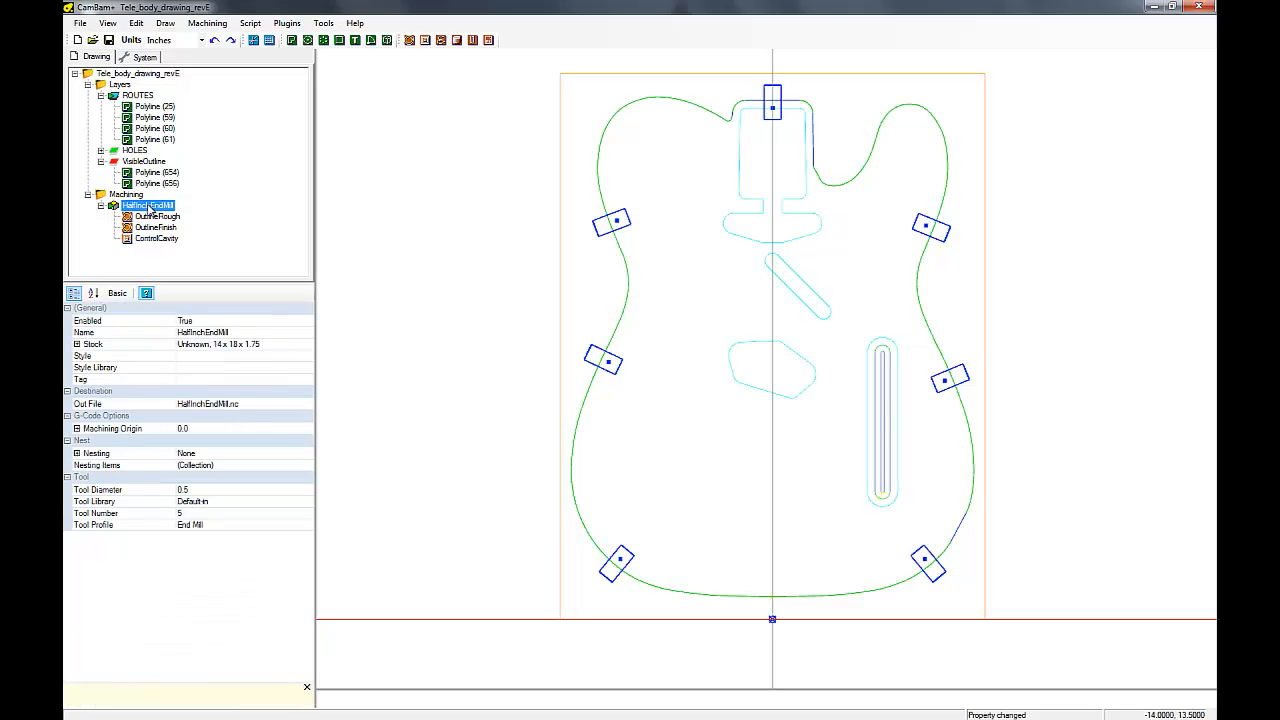
right_click(149, 206)
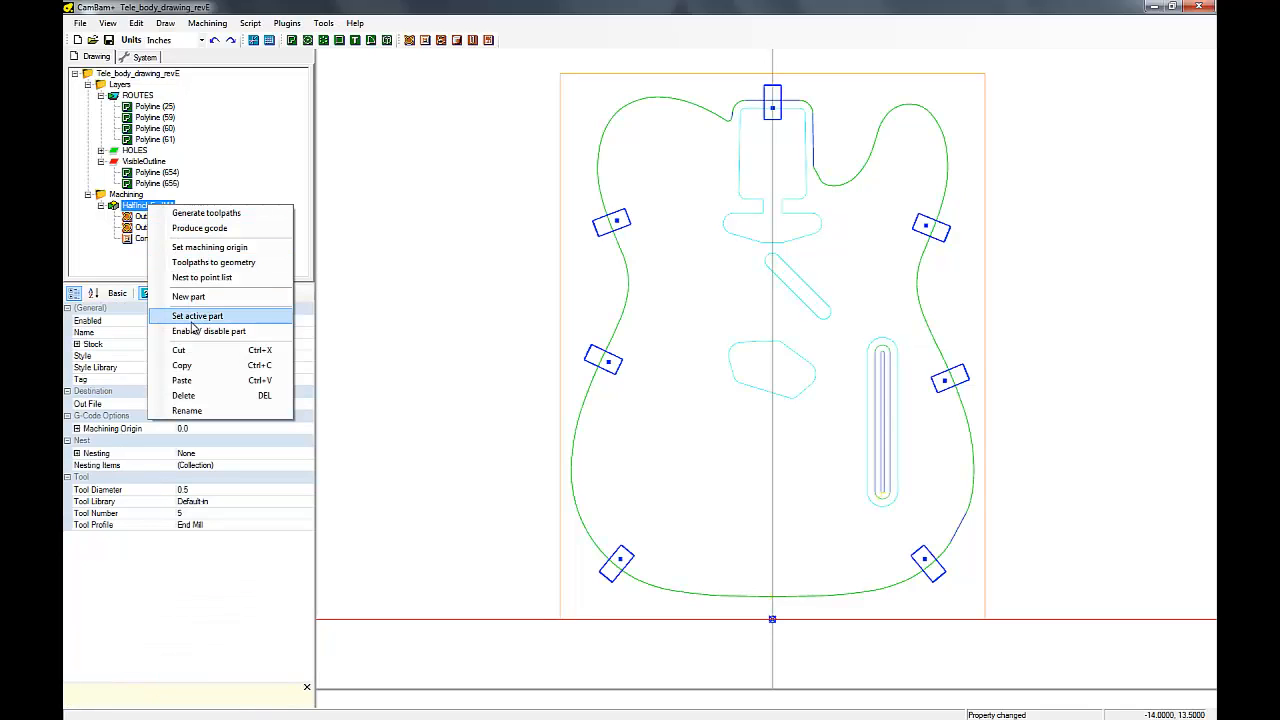
left_click(181, 381)
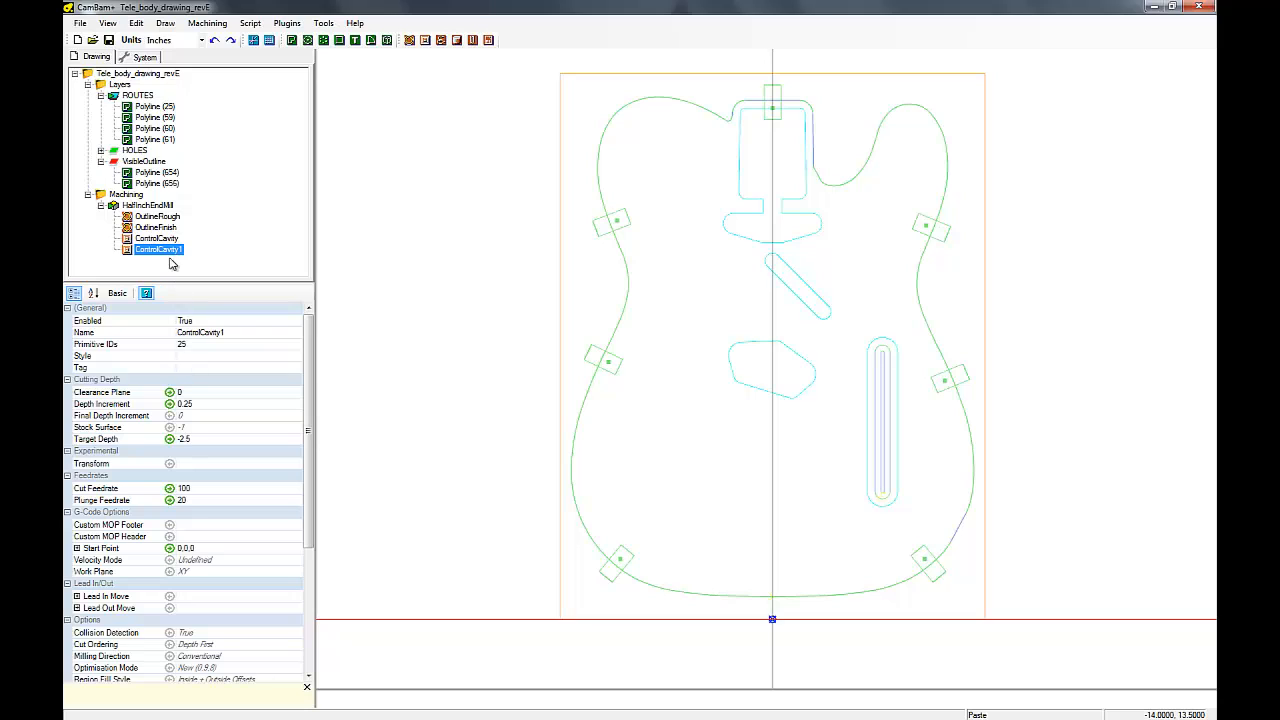
Step: Rename the copied pocket operation BridgePickup
right_click(170, 252)
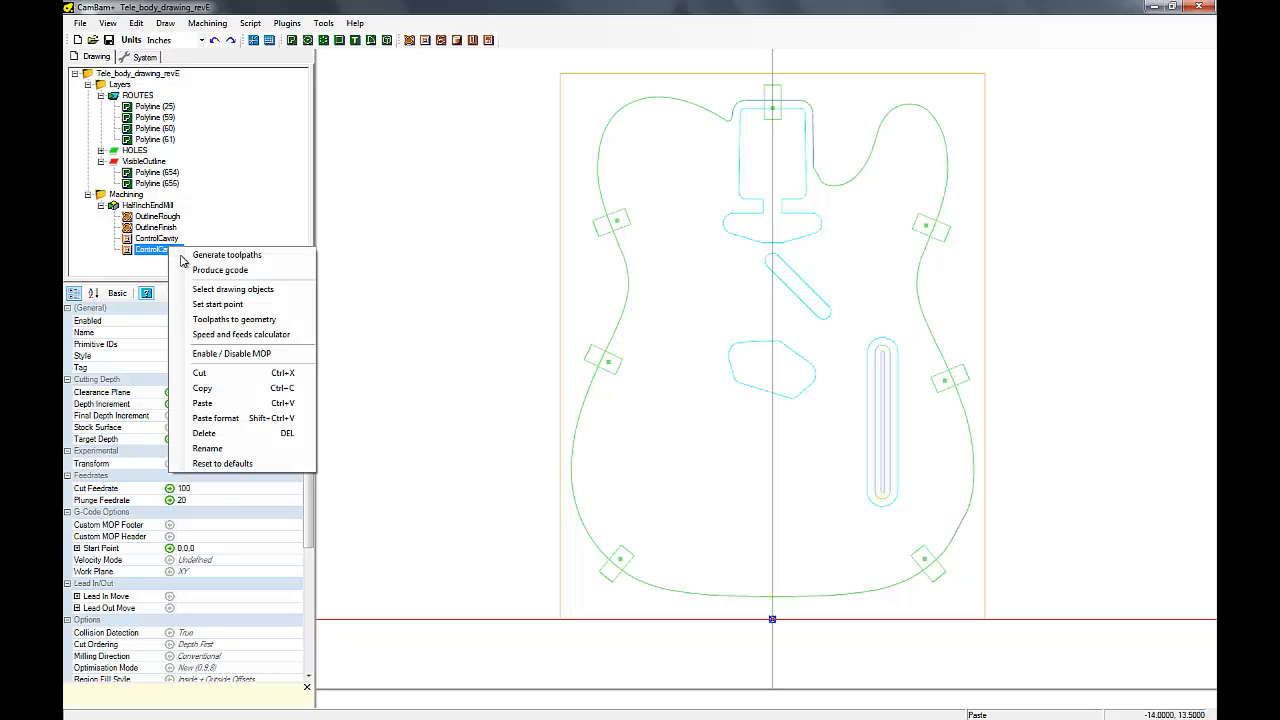
left_click(210, 449)
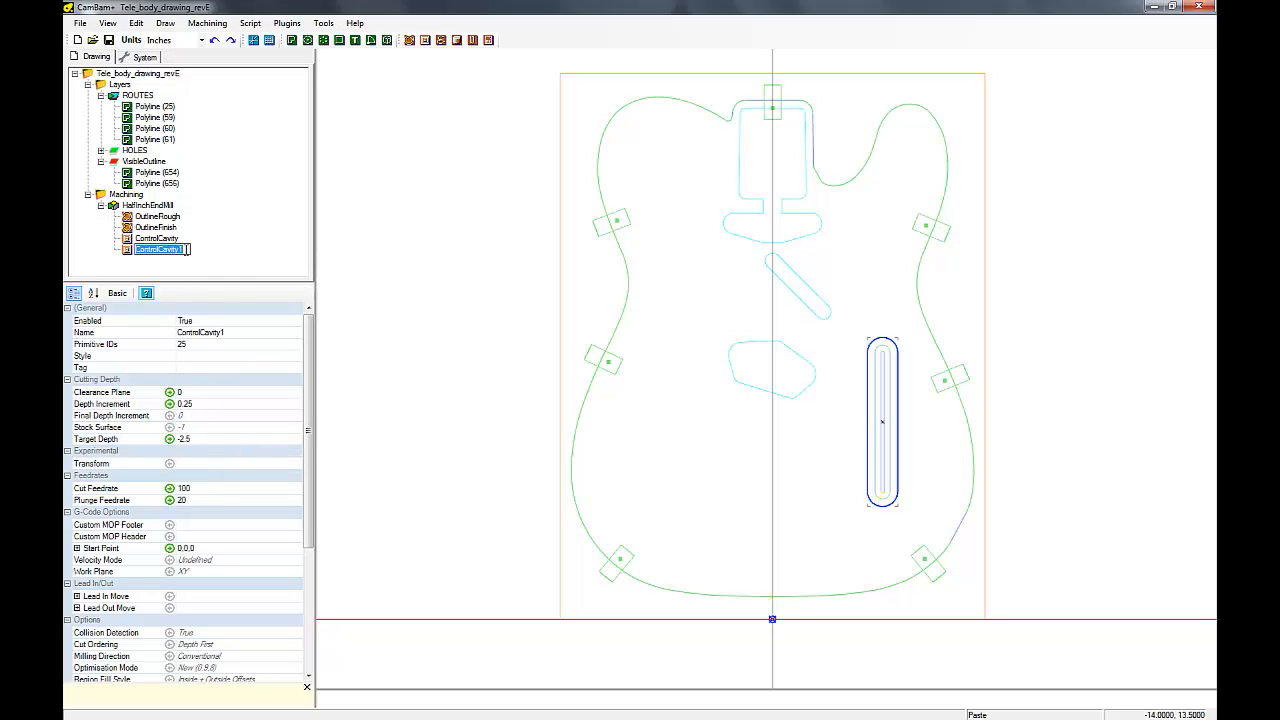
left_click_drag(163, 249, 135, 255)
type("BridgePickups")
key("BackSpace")
key("BackSpace")
key("Delete")
type("P")
key("Return")
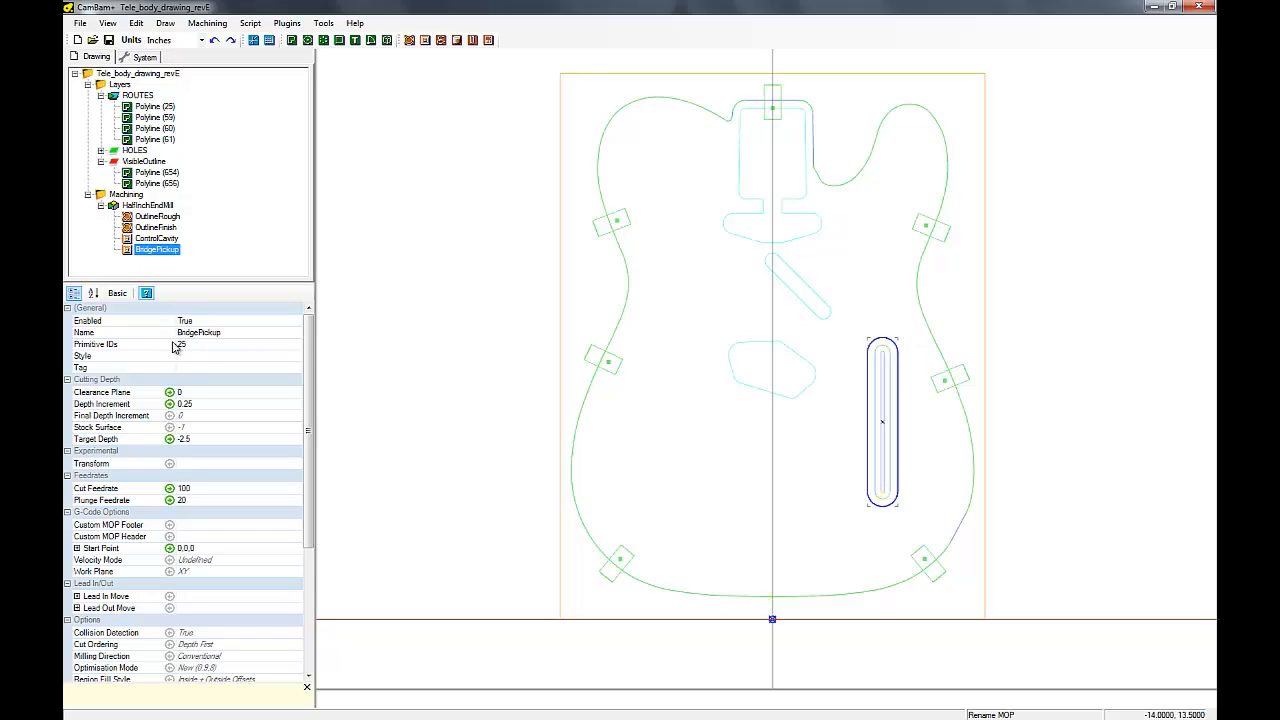
Step: Assign the BridgePickup operation to the pickup cavity outline, Polyline (59), by setting its primitive ID to 59
left_click(162, 121)
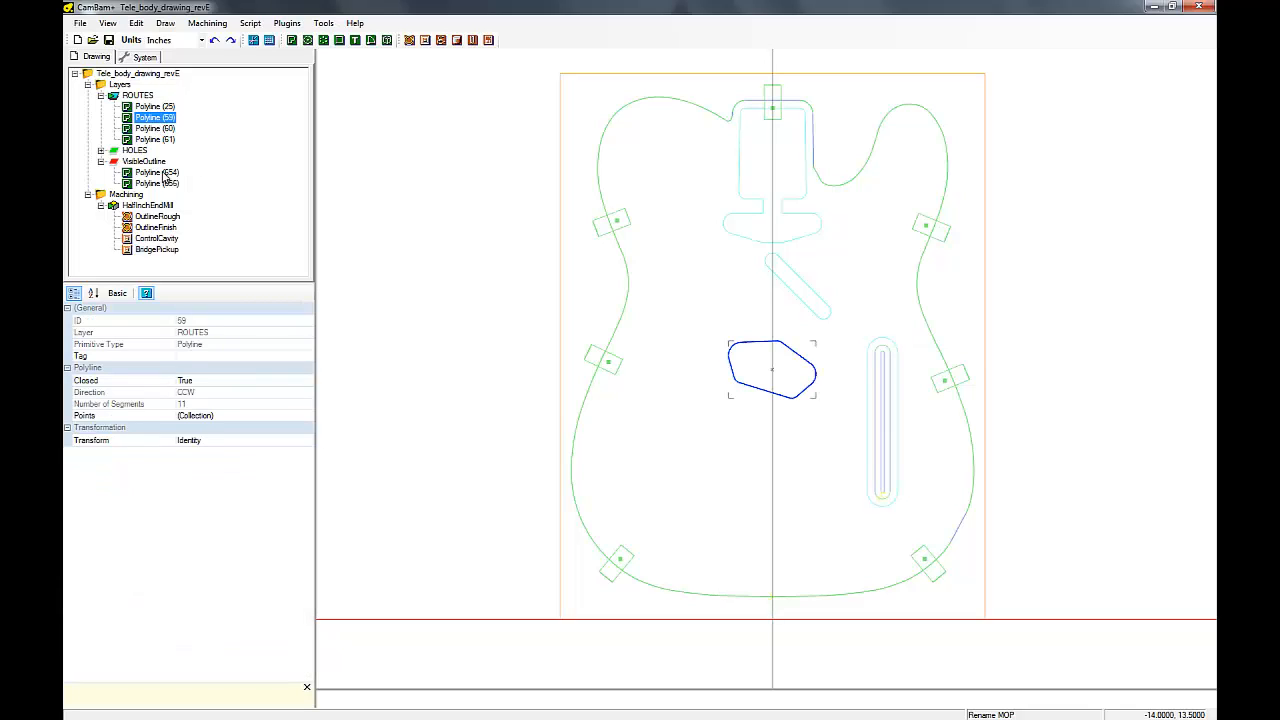
left_click(158, 250)
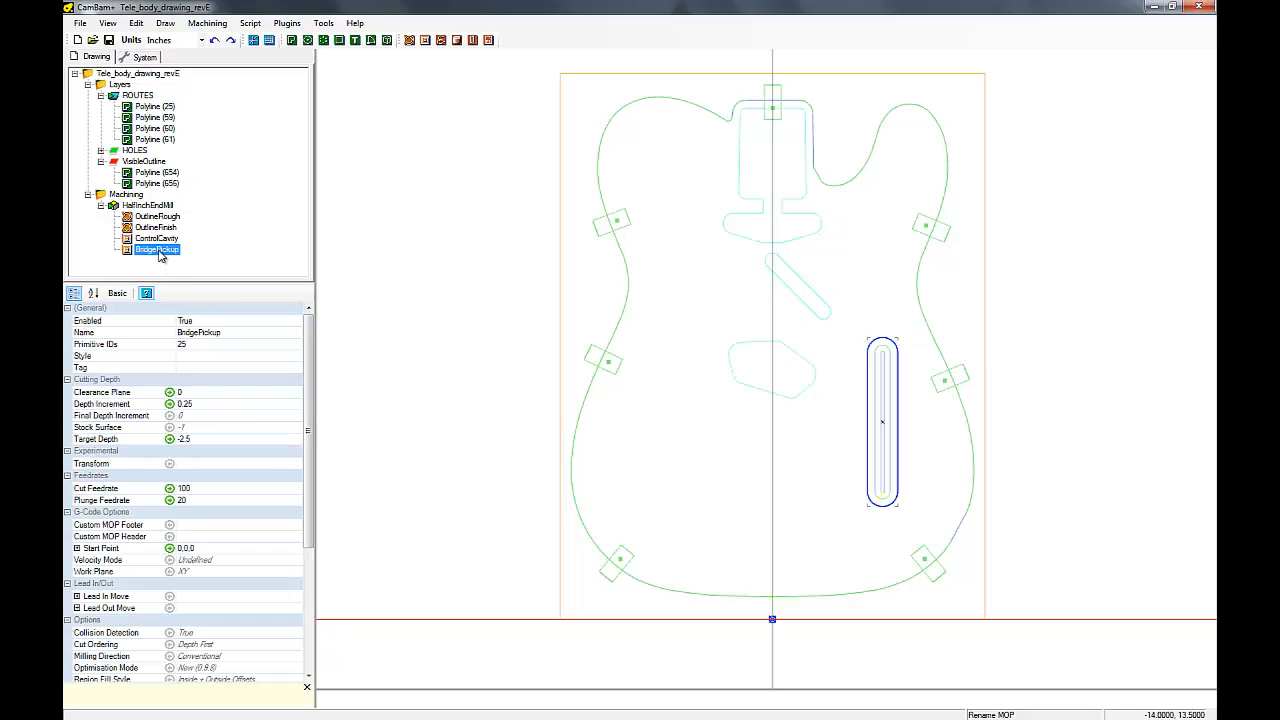
left_click(182, 344)
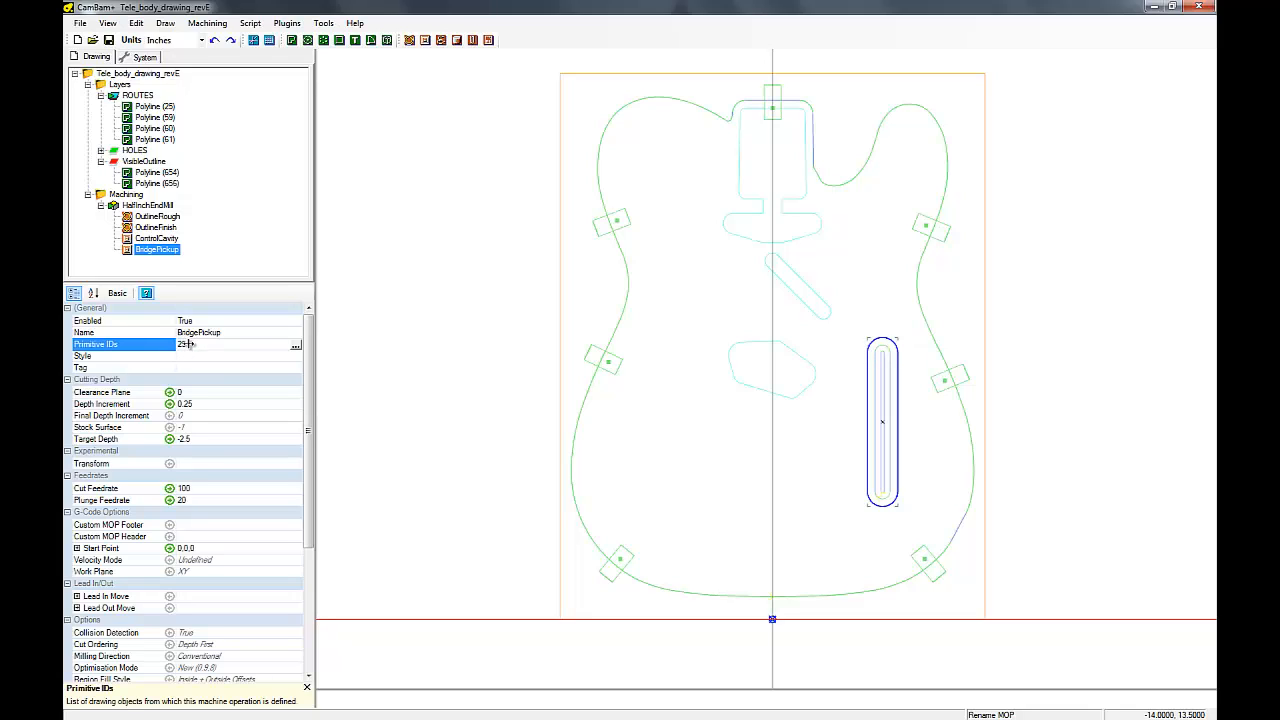
left_click_drag(190, 344, 176, 344)
left_click(232, 334)
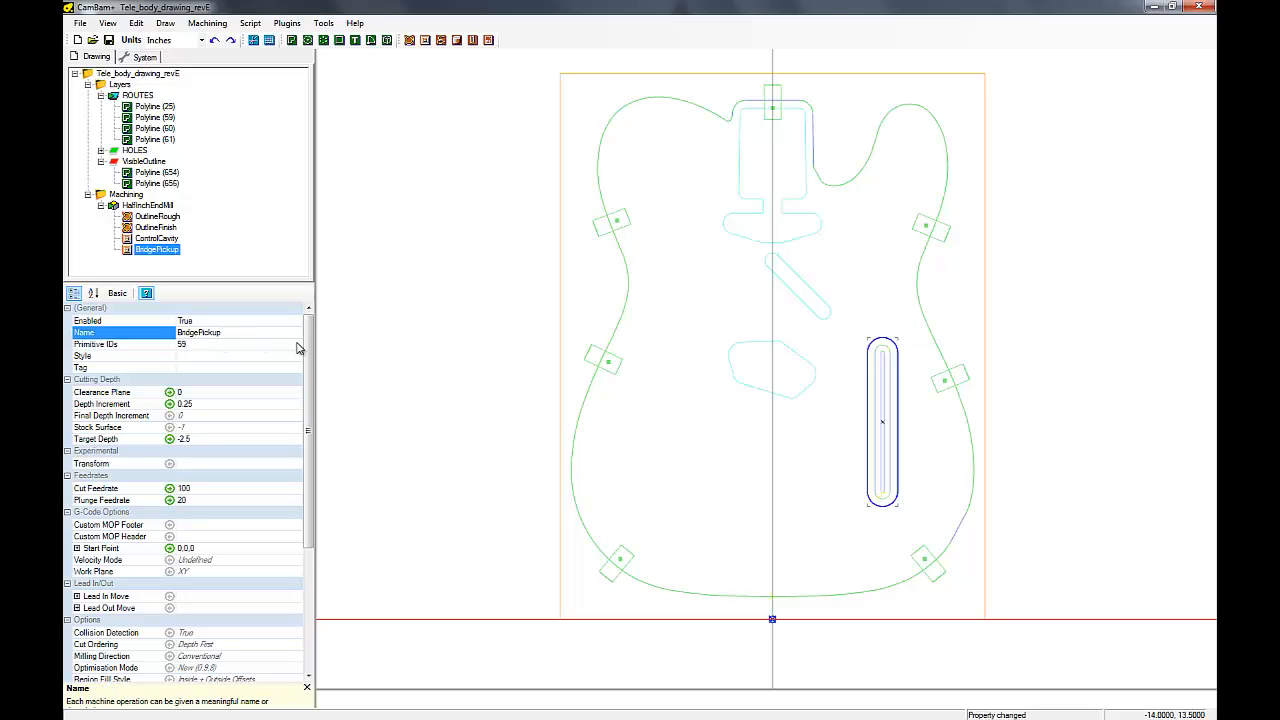
Step: Set the BridgePickup target depth to -1.8
left_click_drag(308, 352, 309, 396)
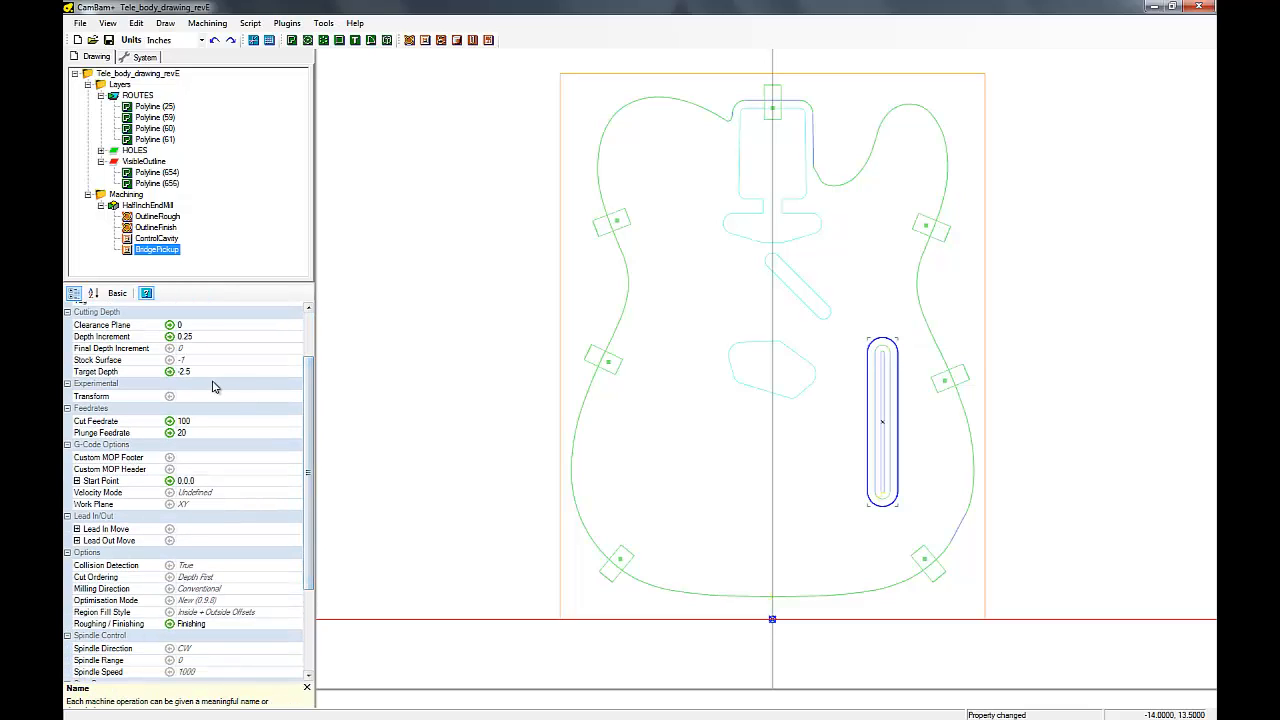
left_click(190, 374)
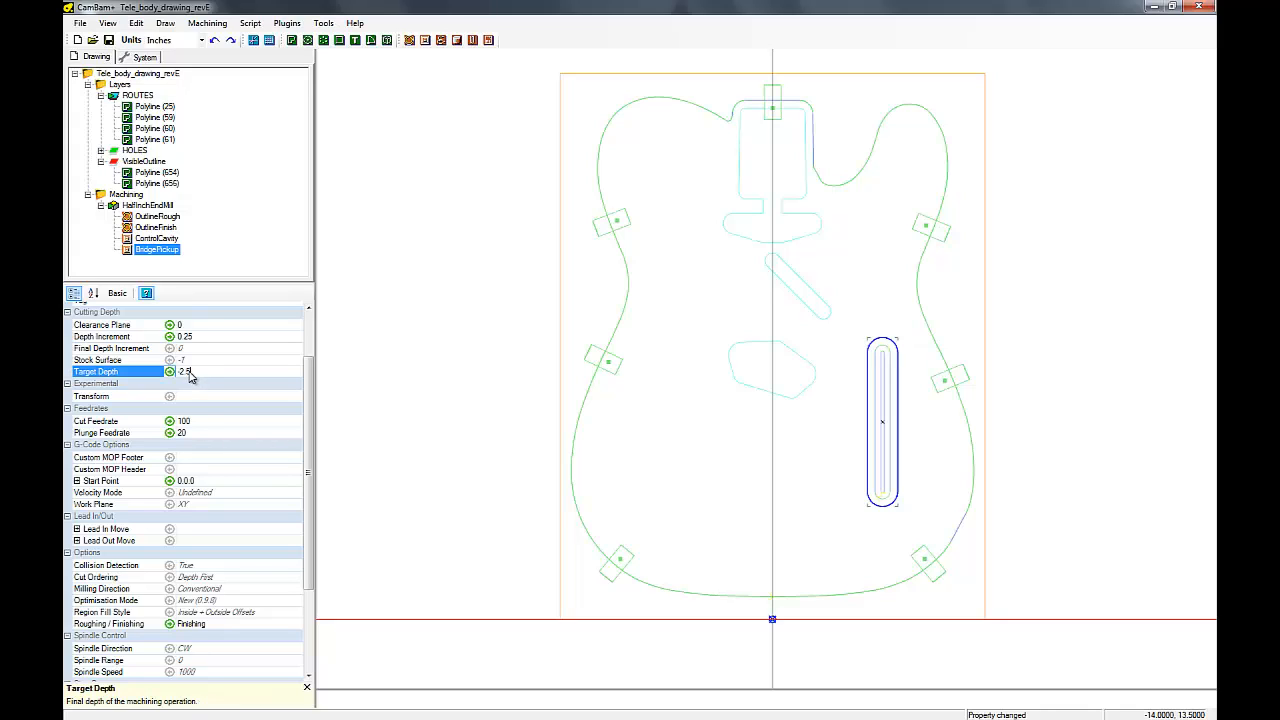
double_click(193, 376)
type("-1.8")
Step: Set the BridgePickup depth increment to 0.2 and its final depth increment to 0
left_click(184, 349)
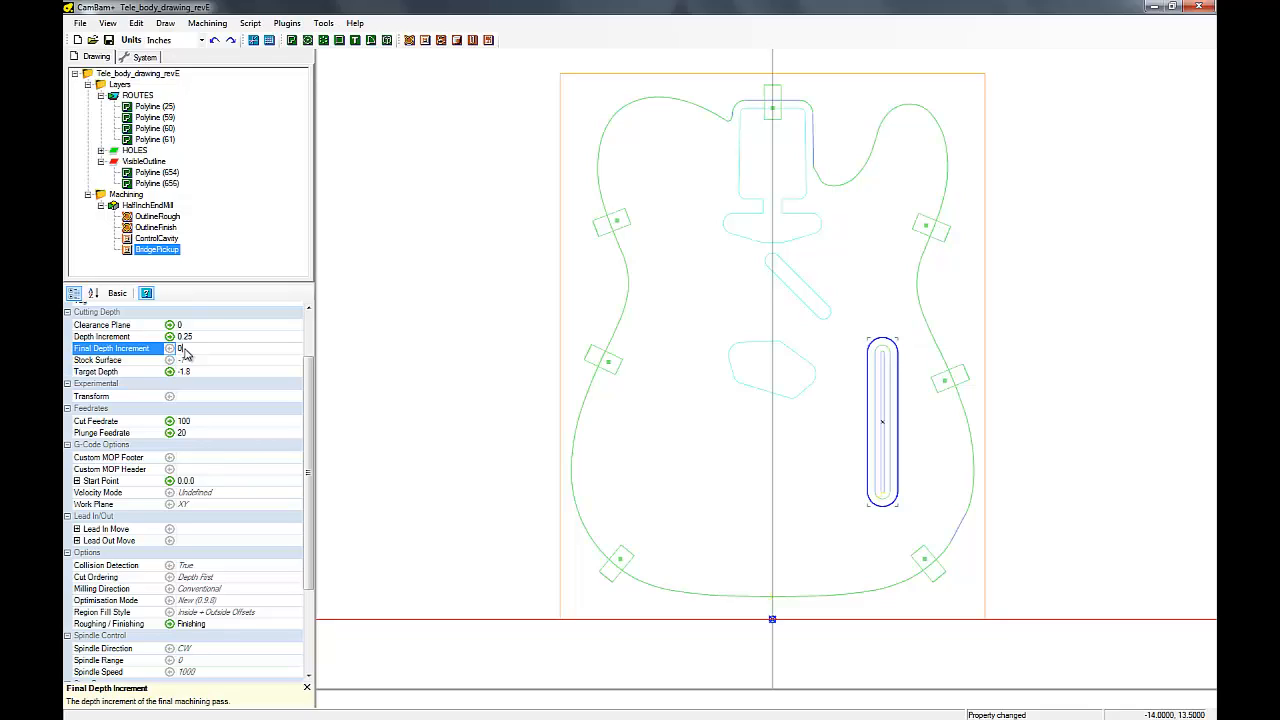
type(".05")
left_click(198, 339)
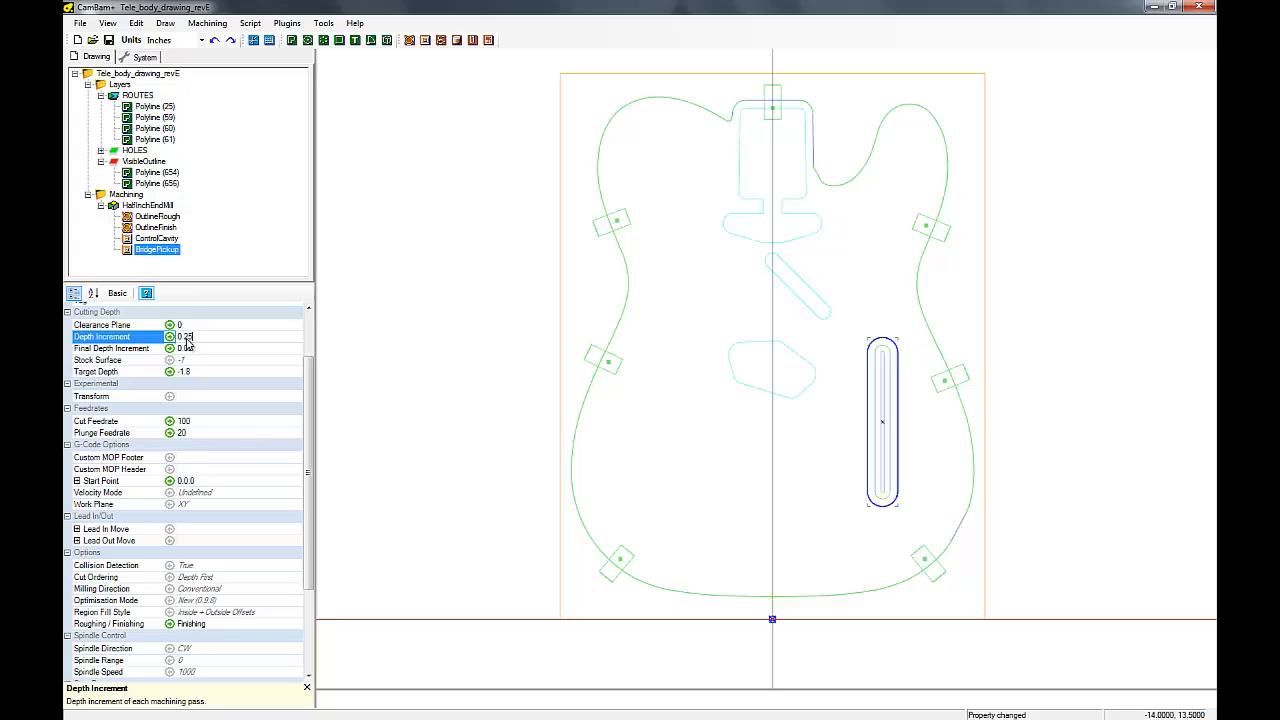
left_click_drag(188, 337, 192, 337)
left_click(199, 351)
mouse_move(180, 348)
left_mouse_down()
mouse_move(196, 348)
mouse_move(176, 348)
left_mouse_up()
type("0")
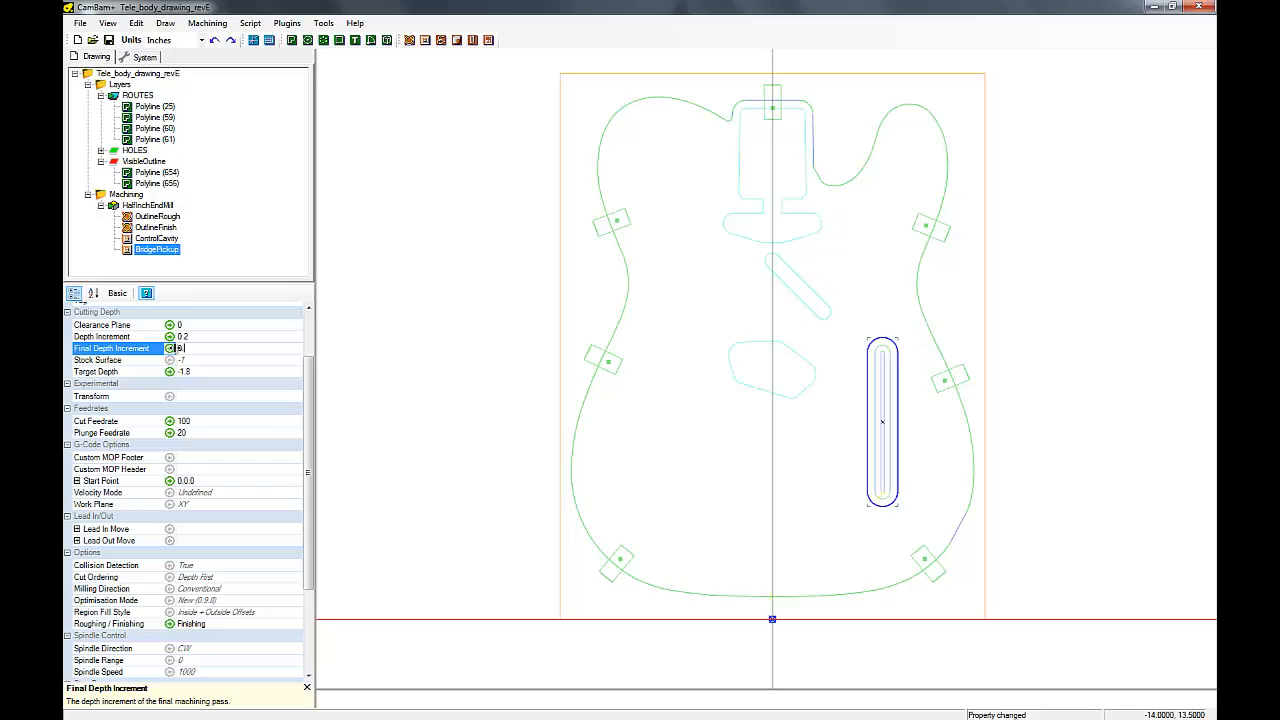
type(".0")
left_click(207, 337)
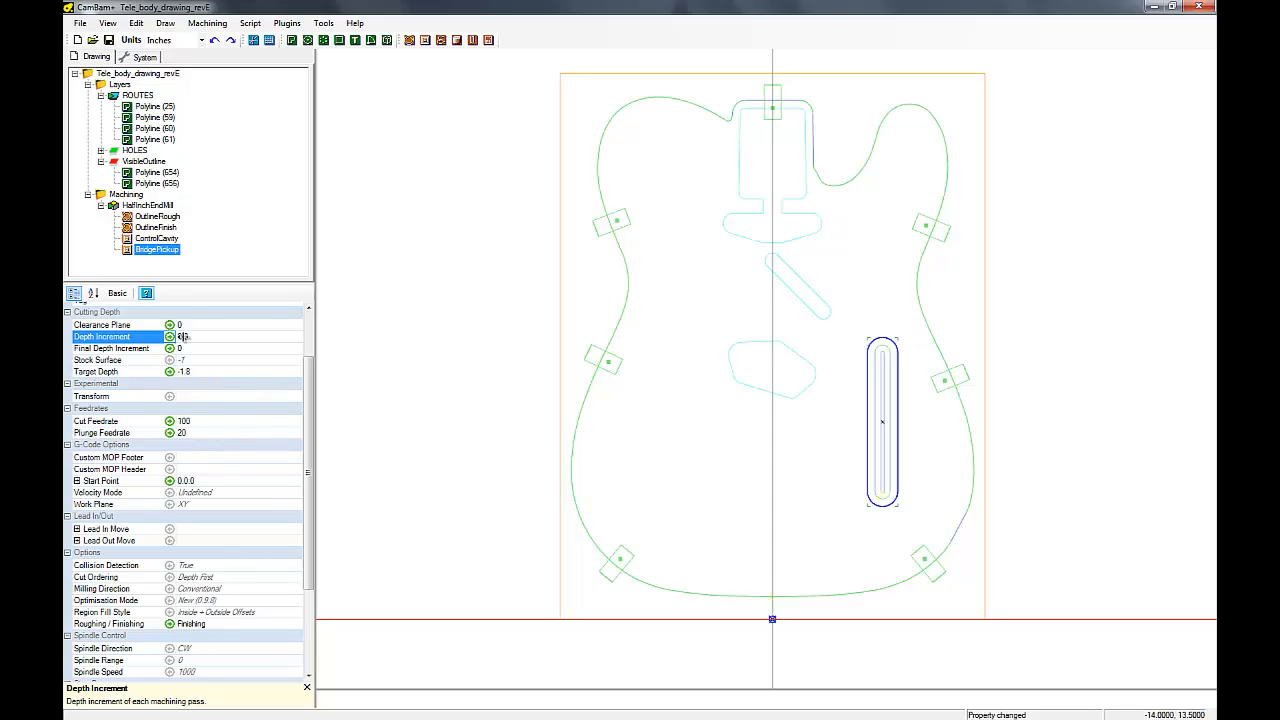
Step: Generate the toolpaths for the BridgePickup operation
left_click(155, 257)
right_click(155, 257)
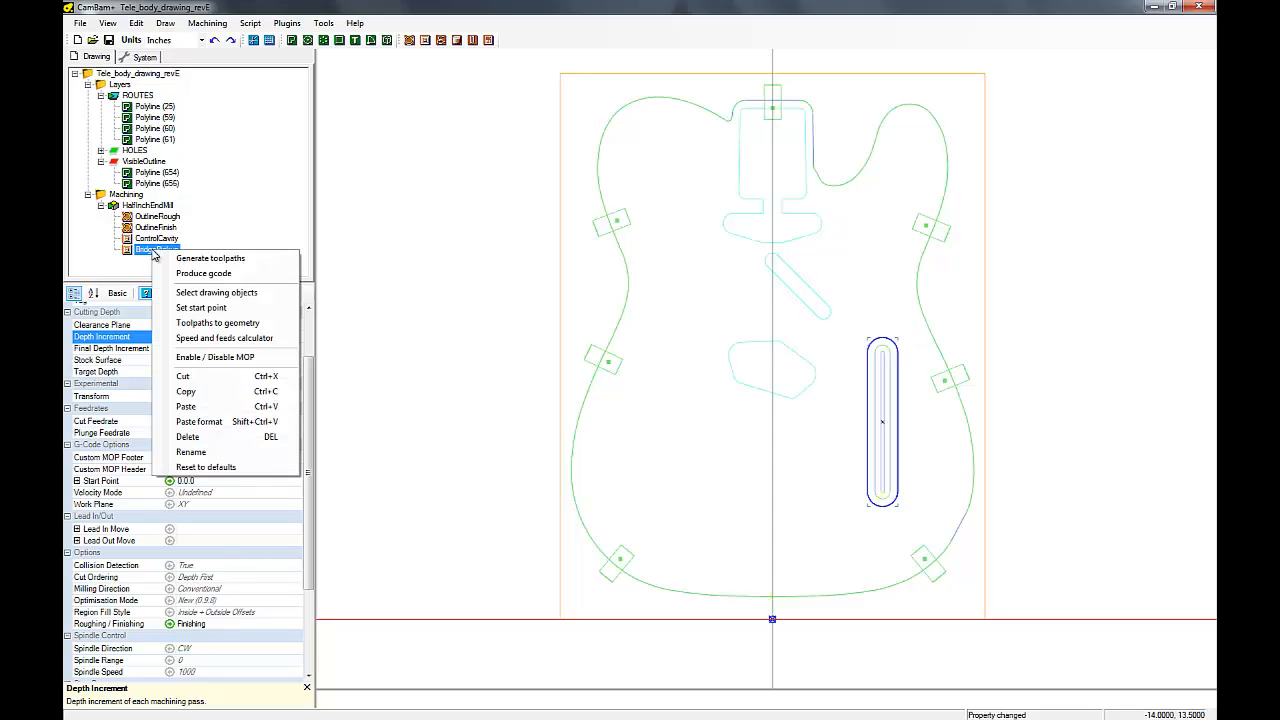
left_click(188, 261)
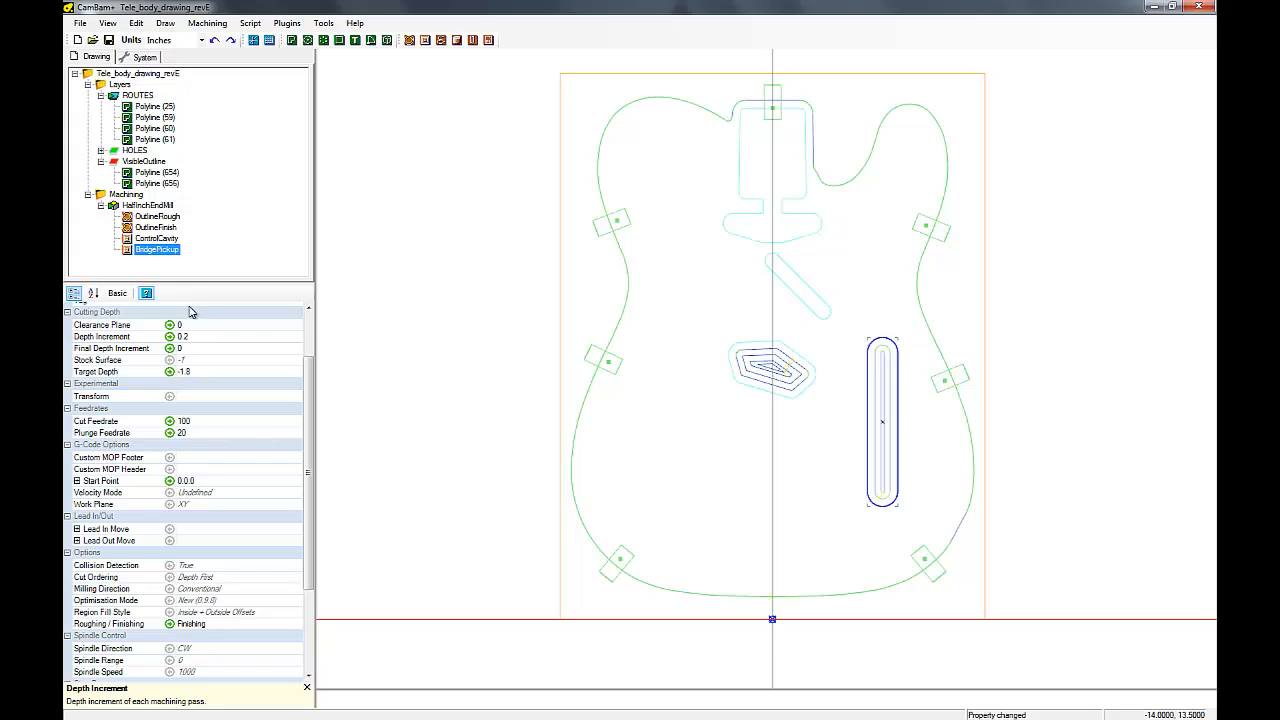
Step: Duplicate the BridgePickup operation within the HalfInchEndMill part
right_click(145, 256)
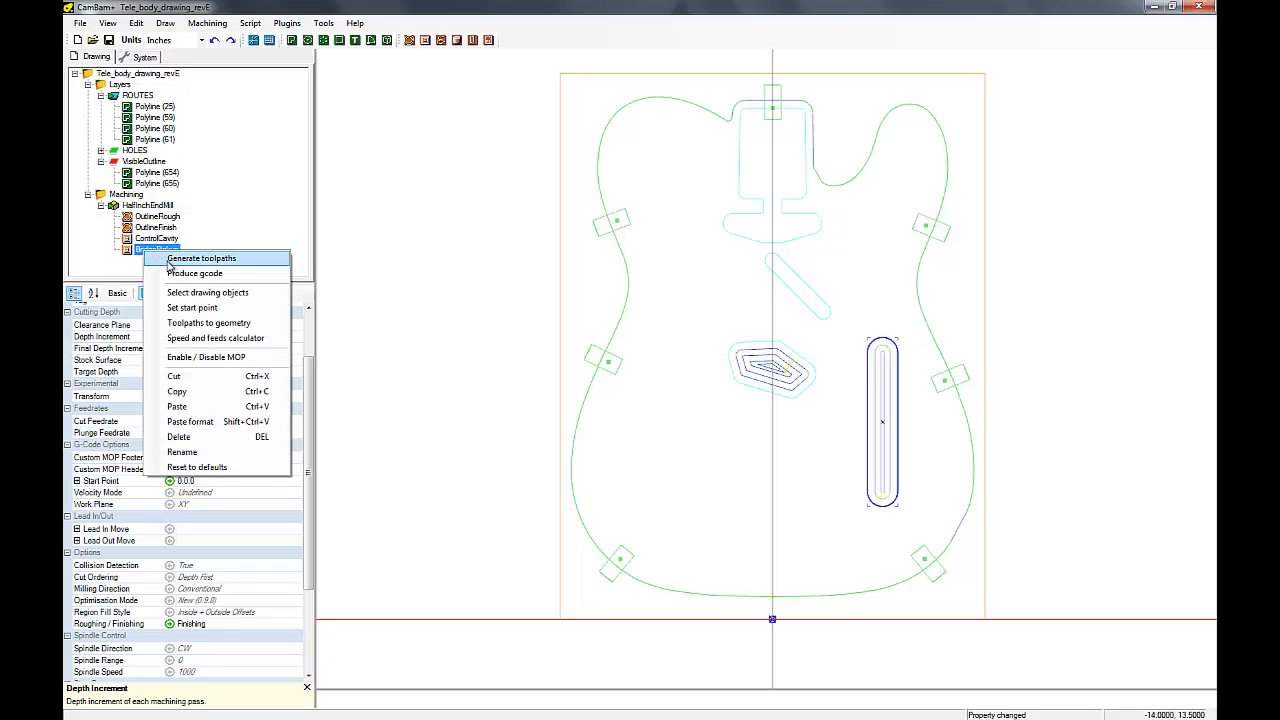
left_click(187, 394)
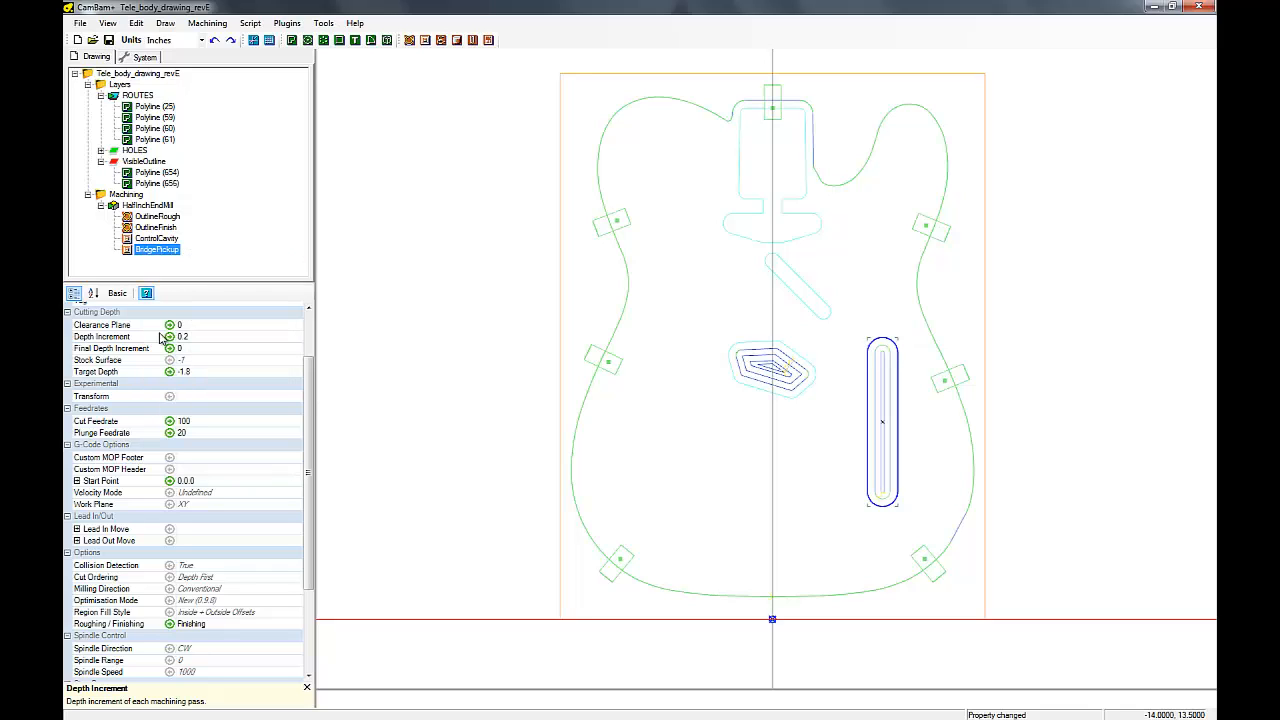
left_click(145, 206)
right_click(145, 207)
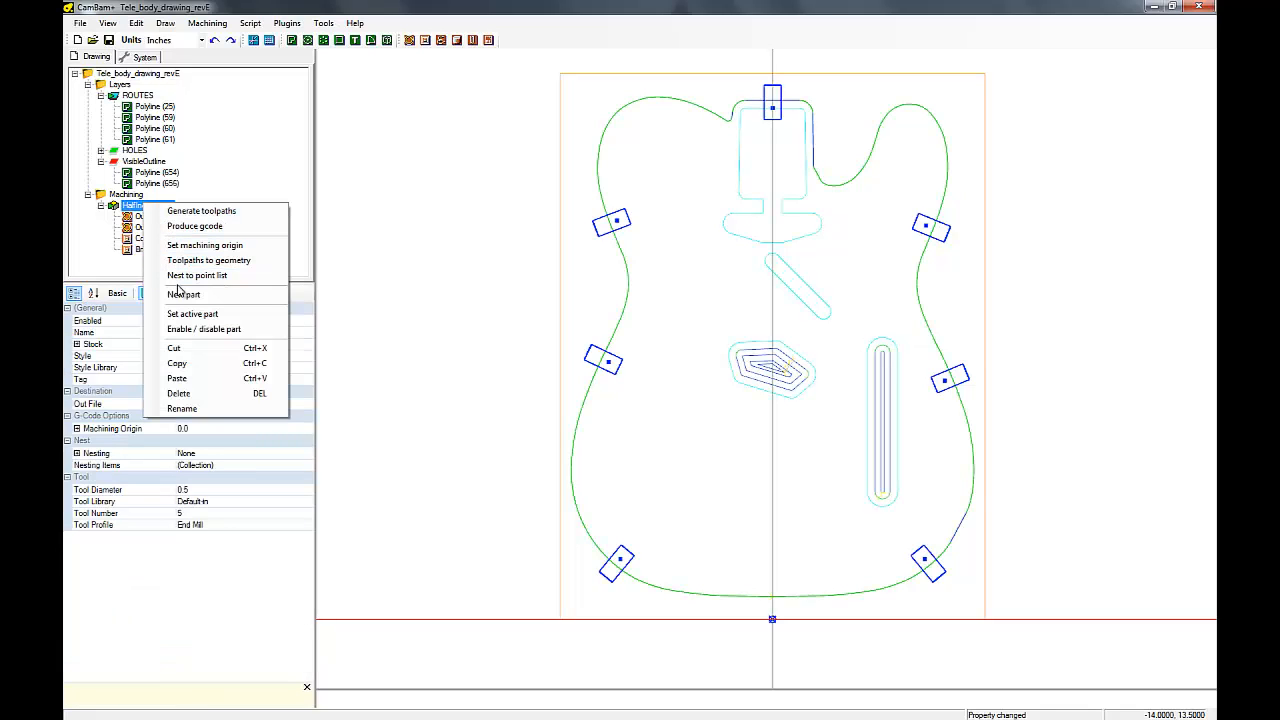
left_click(181, 380)
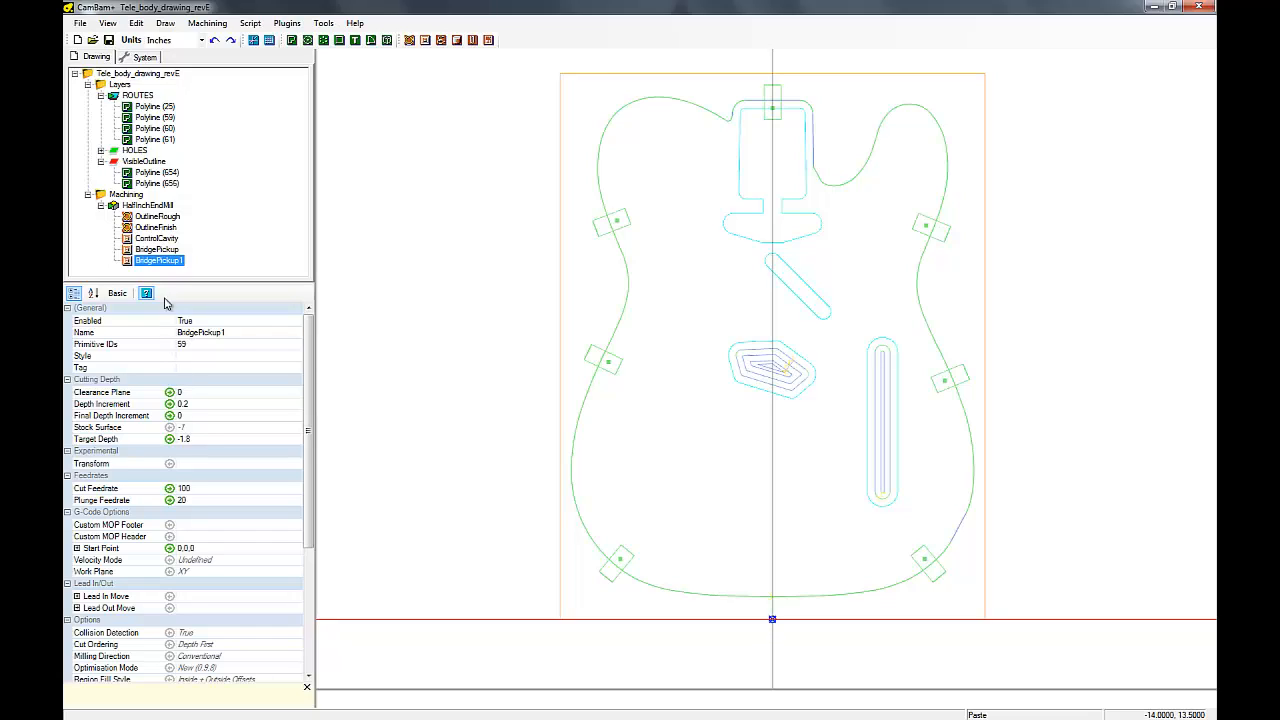
Step: Rename the duplicated BridgePickup1 operation as NeckPickupPocket
left_click(174, 262)
left_click(180, 260)
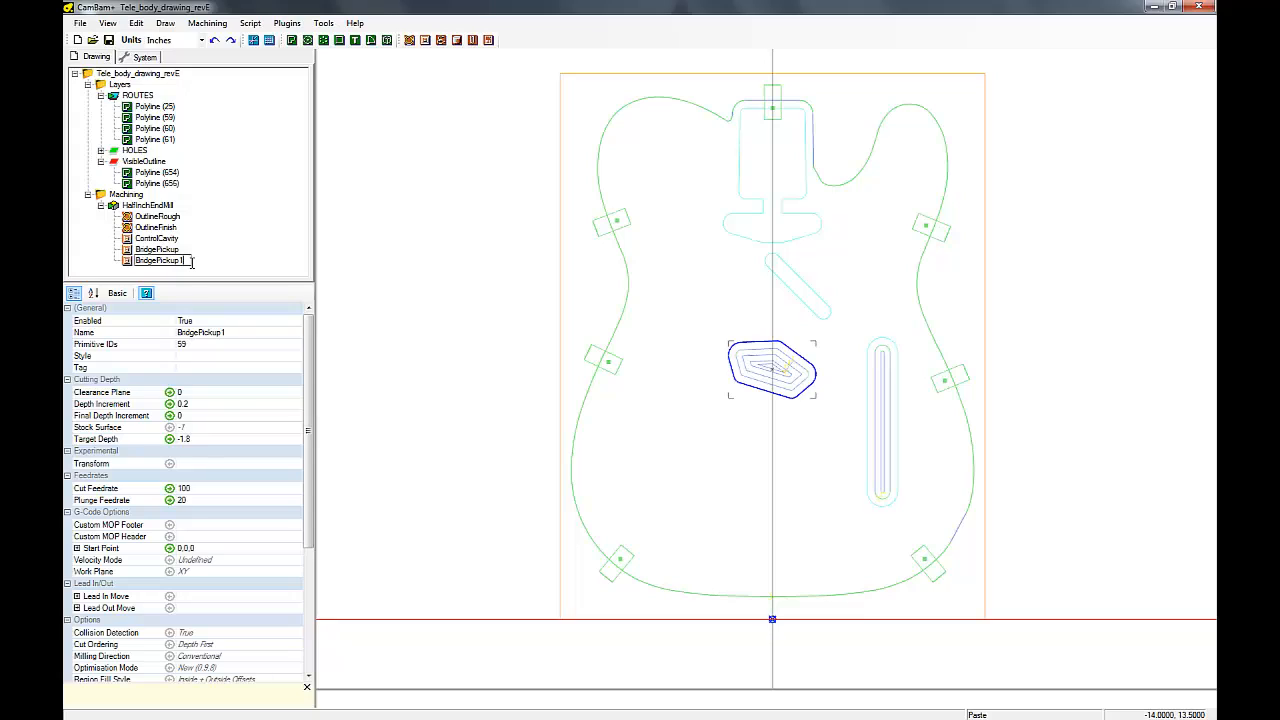
key("BackSpace")
key("BackSpace")
key("BackSpace")
key("BackSpace")
key("BackSpace")
key("BackSpace")
key("BackSpace")
type("Neck")
key("Right")
key("Right")
key("Right")
type("Pocket")
type("t")
key("Return")
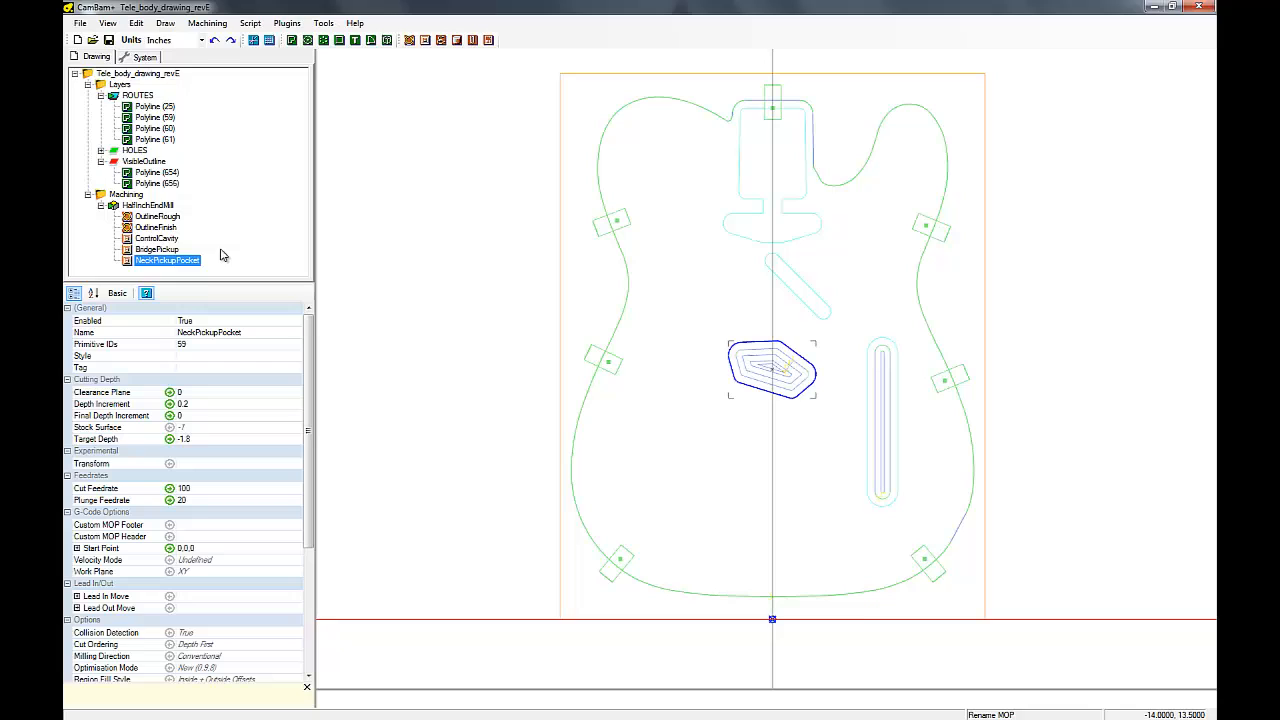
Step: Identify the neck pocket and pickup outline polyline and set the NeckPickupPocket primitive ID to 61
left_click(155, 129)
left_click(157, 140)
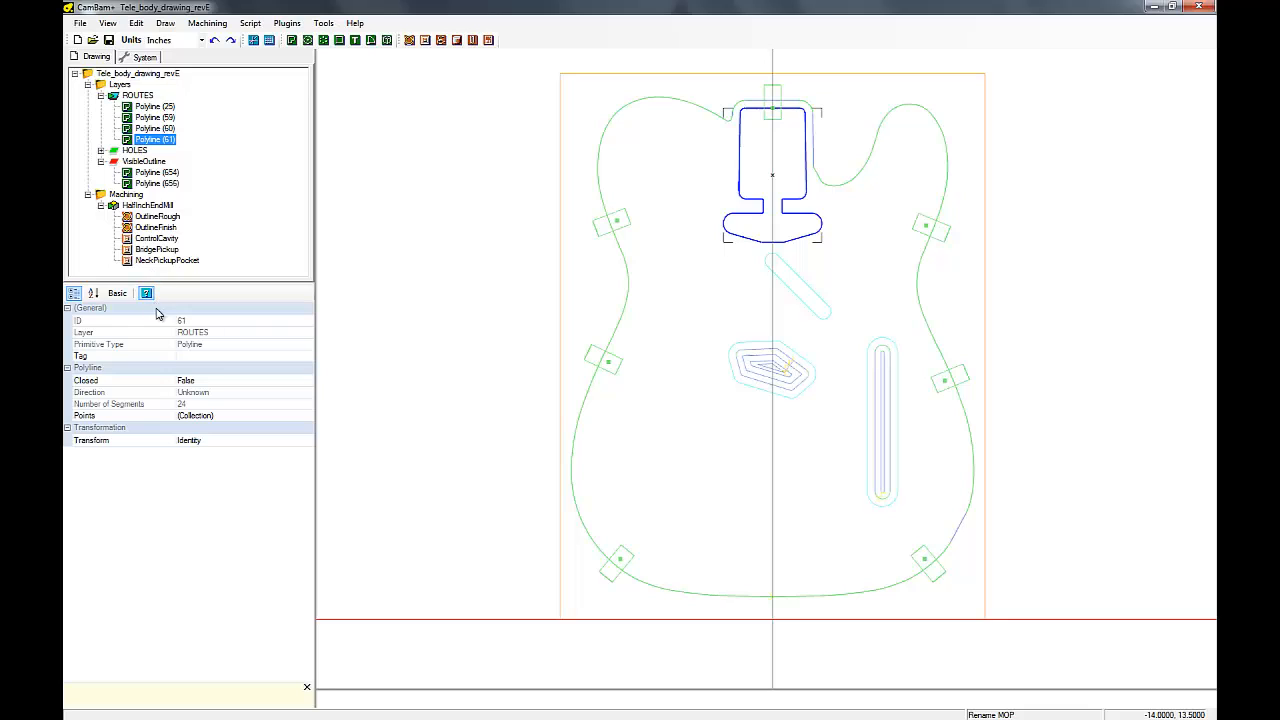
left_click(150, 261)
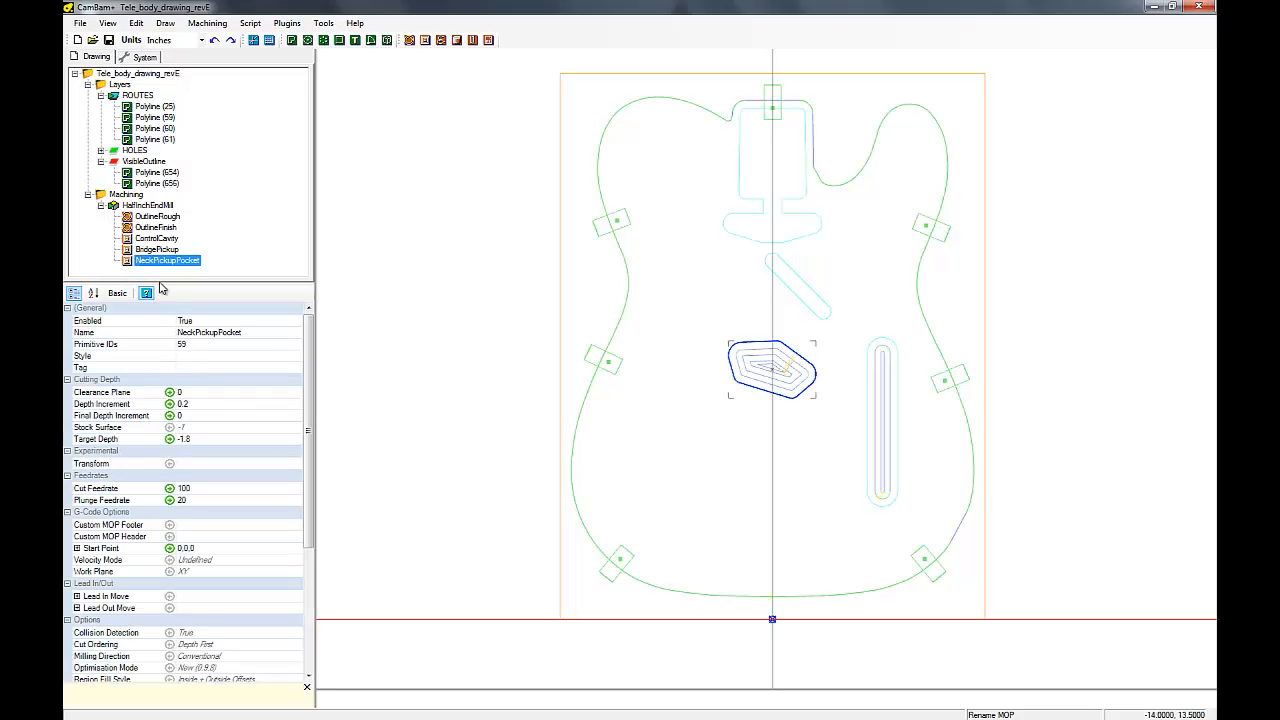
left_click(188, 345)
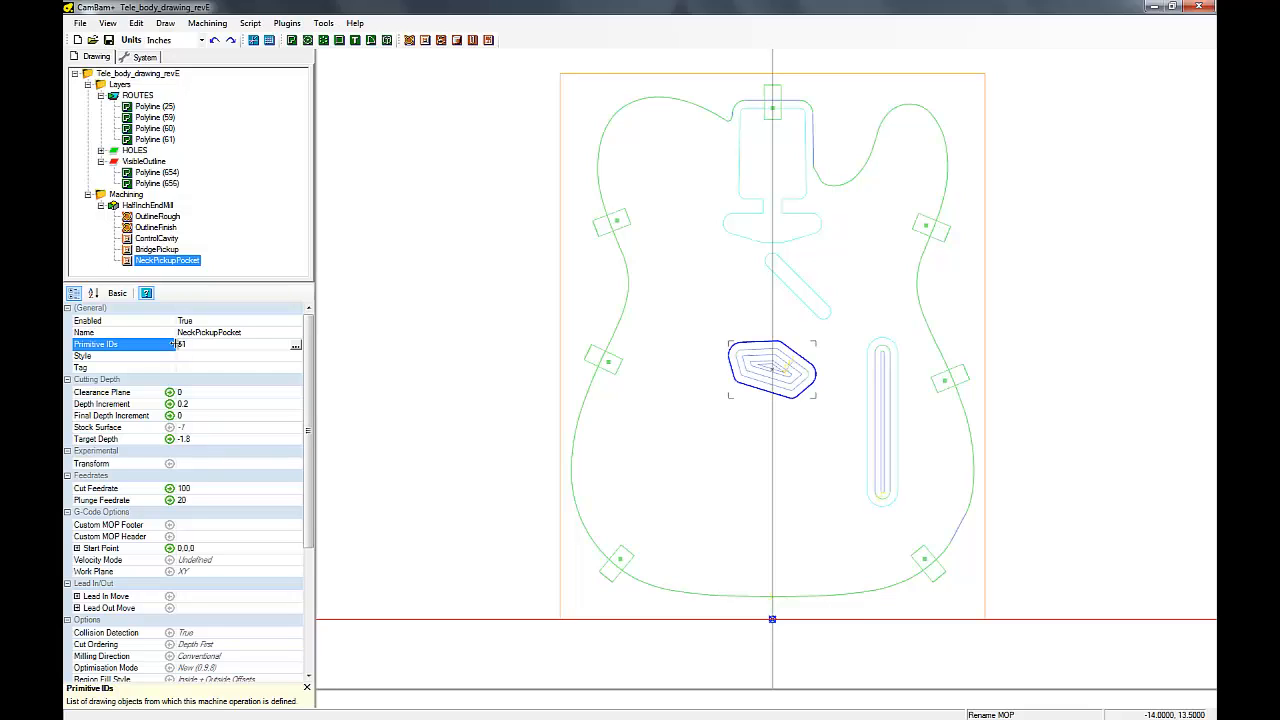
type("61")
Step: Set the NeckPickupPocket cutting depths to target depth -1.625, depth increment 0.25 and final depth increment 0.125
left_click(197, 439)
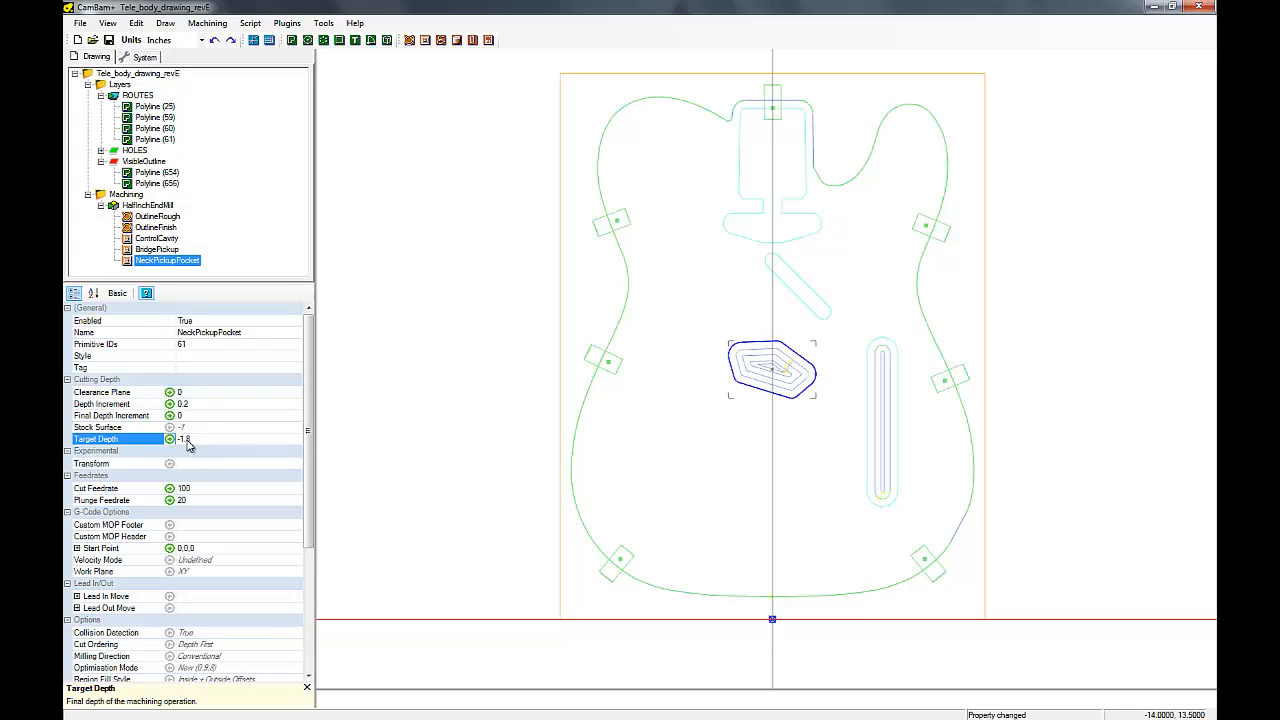
left_click_drag(187, 440, 197, 441)
left_click(185, 404)
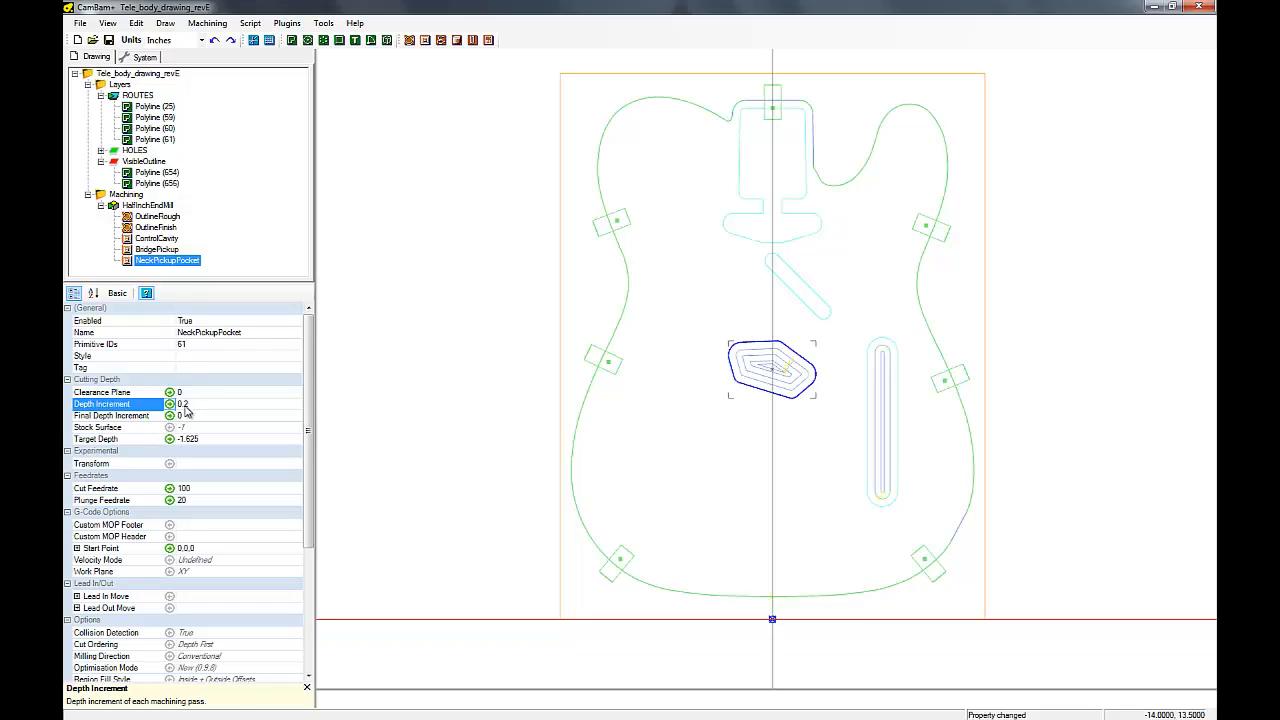
left_click_drag(185, 404, 190, 410)
type("25")
left_click(188, 416)
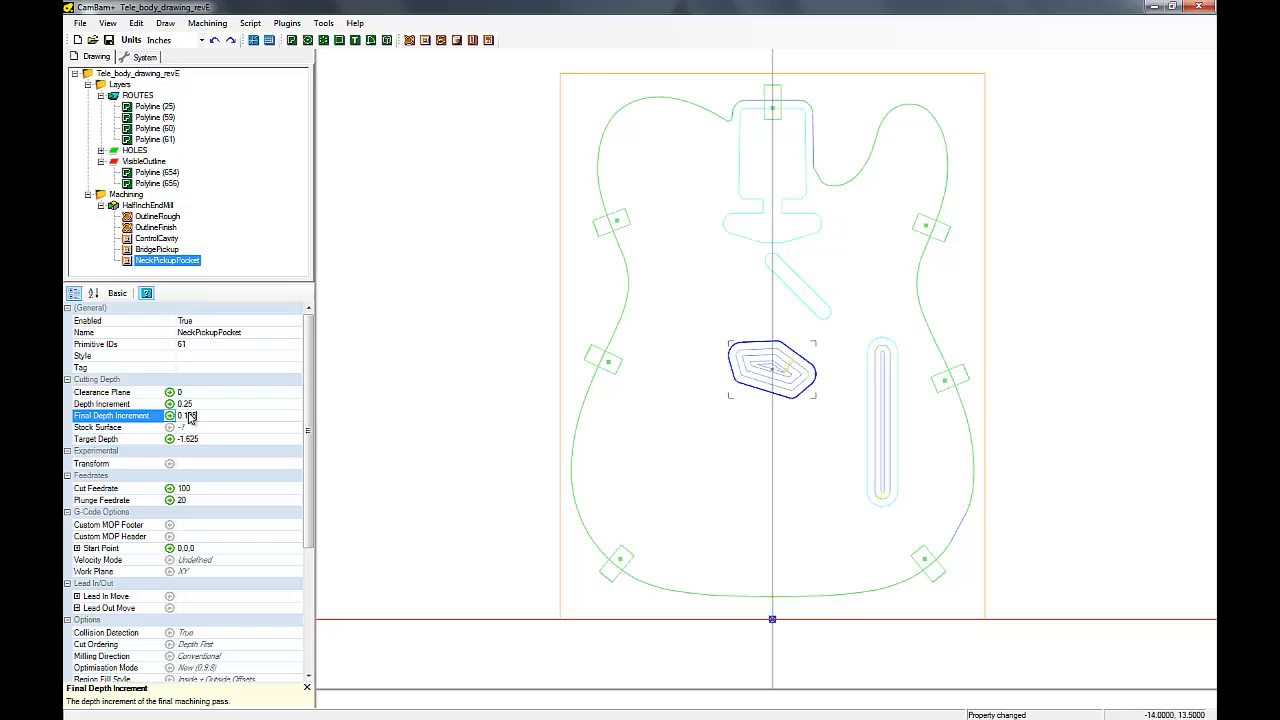
left_click(202, 405)
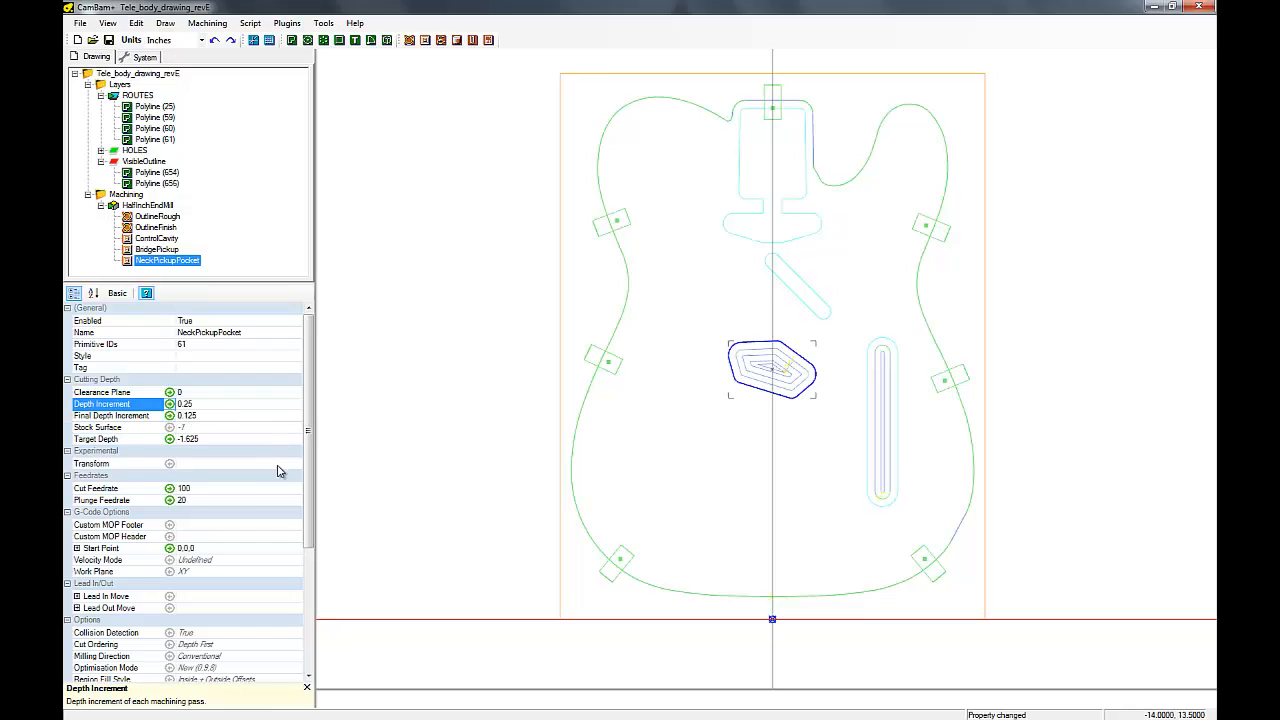
left_click_drag(306, 498, 334, 446)
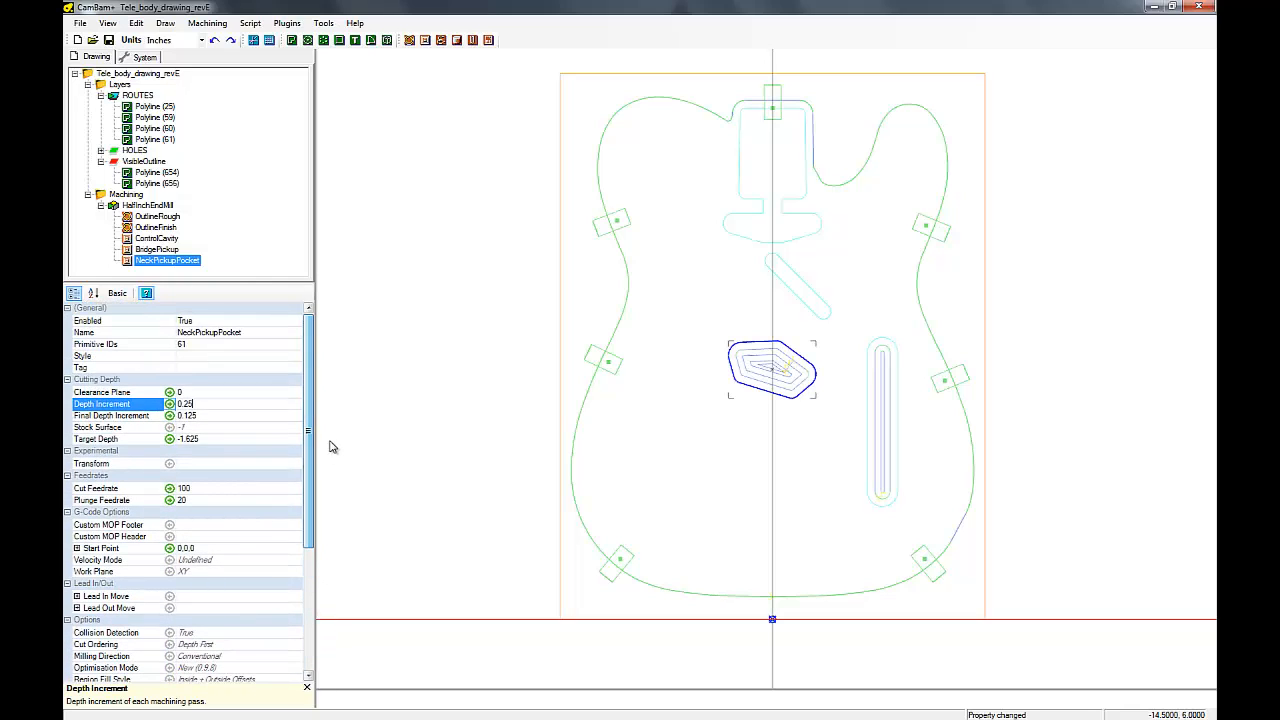
Step: Try to generate the toolpaths for the NeckPickupPocket operation
right_click(190, 261)
left_click(219, 273)
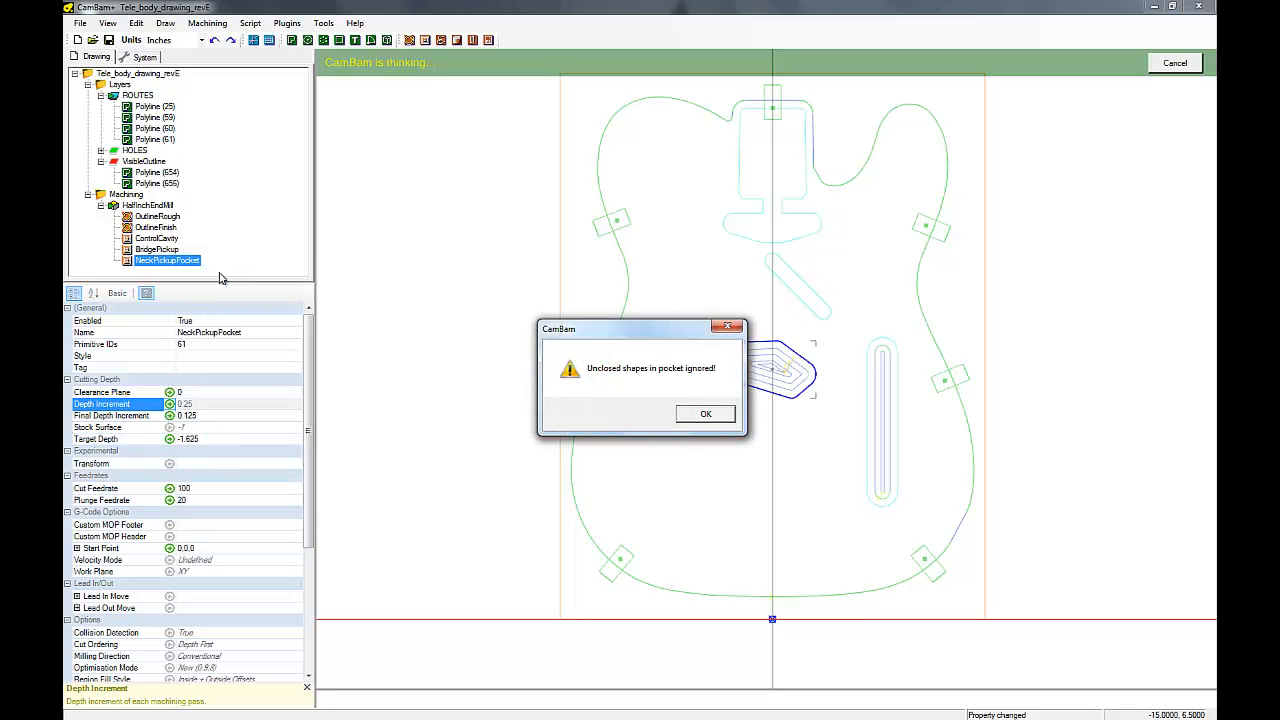
left_click(703, 414)
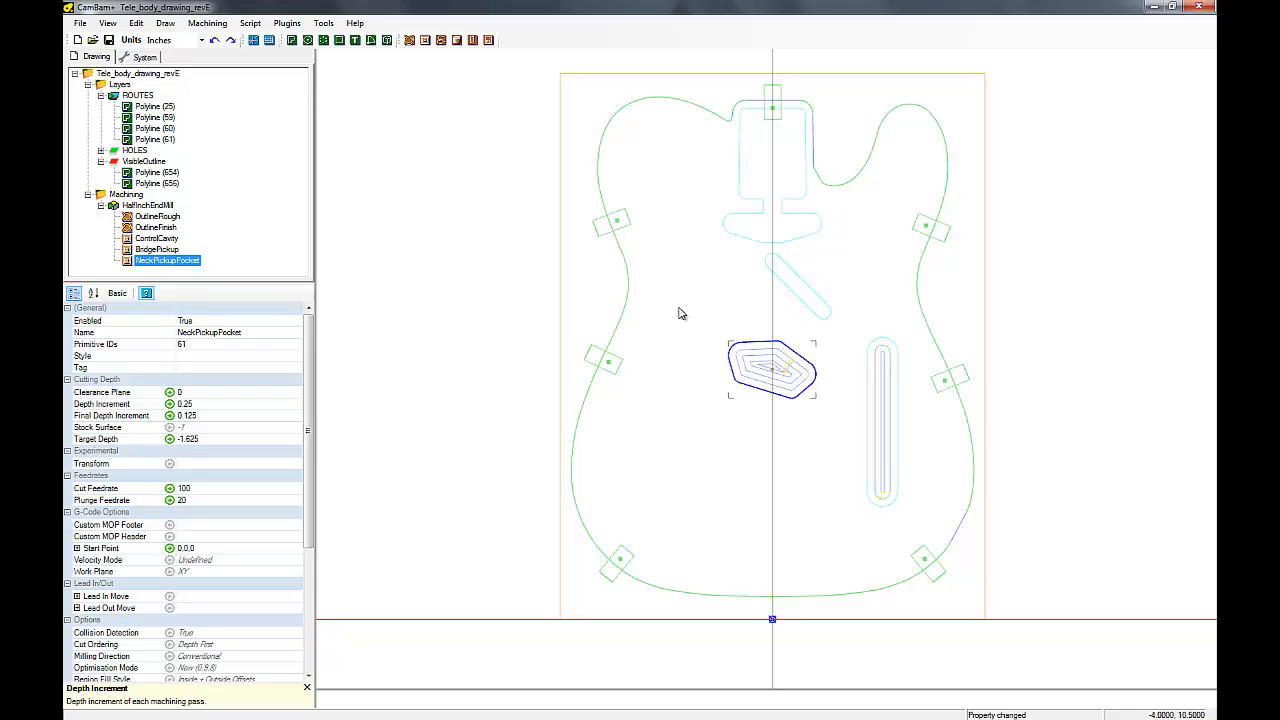
left_click(741, 241)
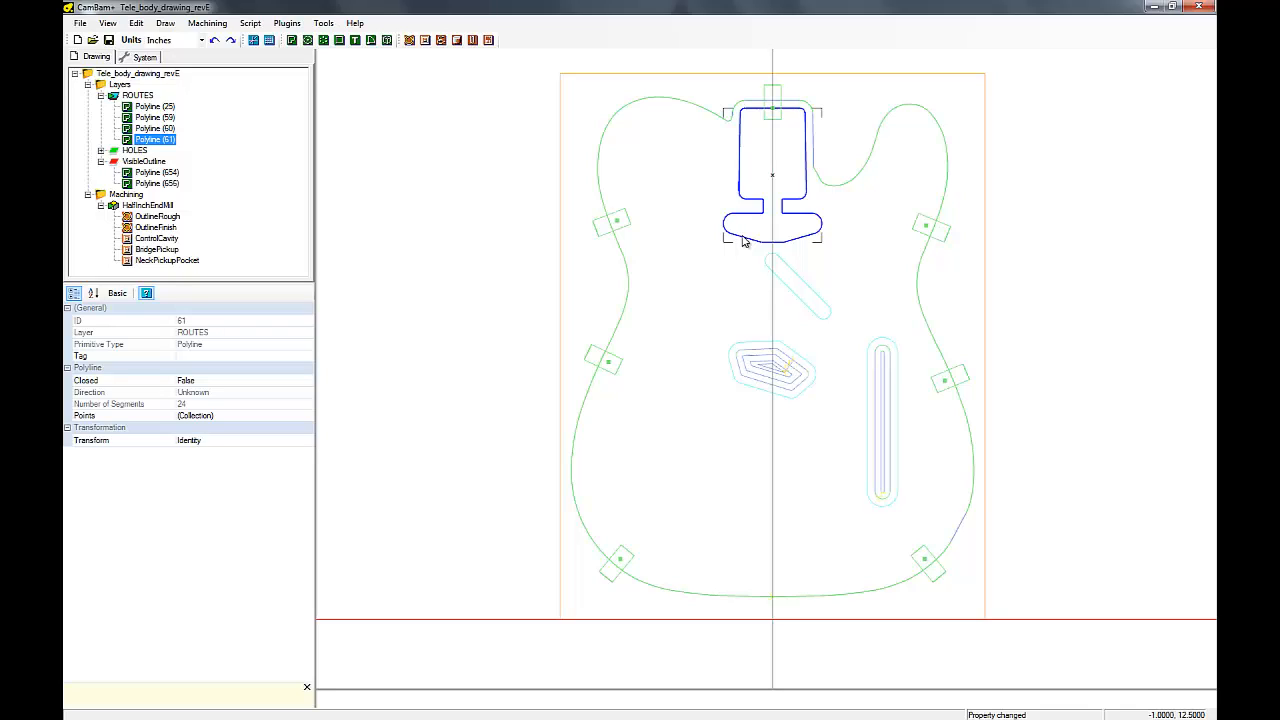
right_click(743, 241)
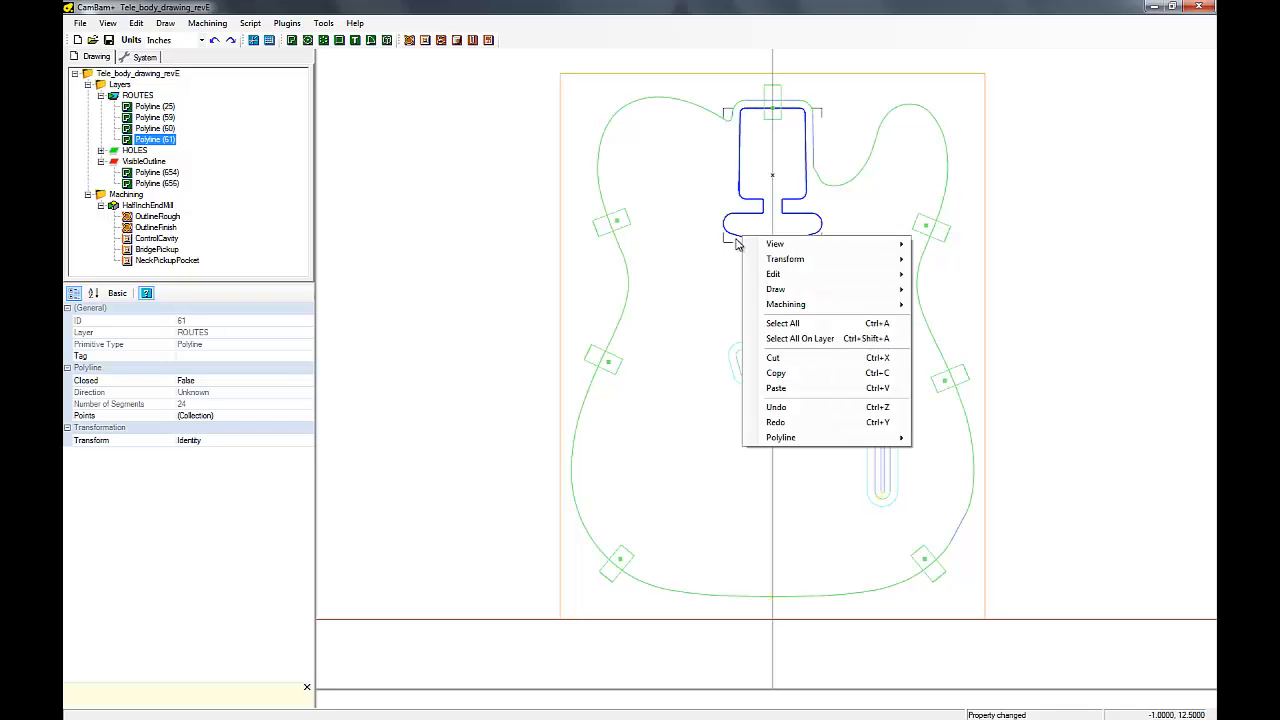
mouse_move(776, 266)
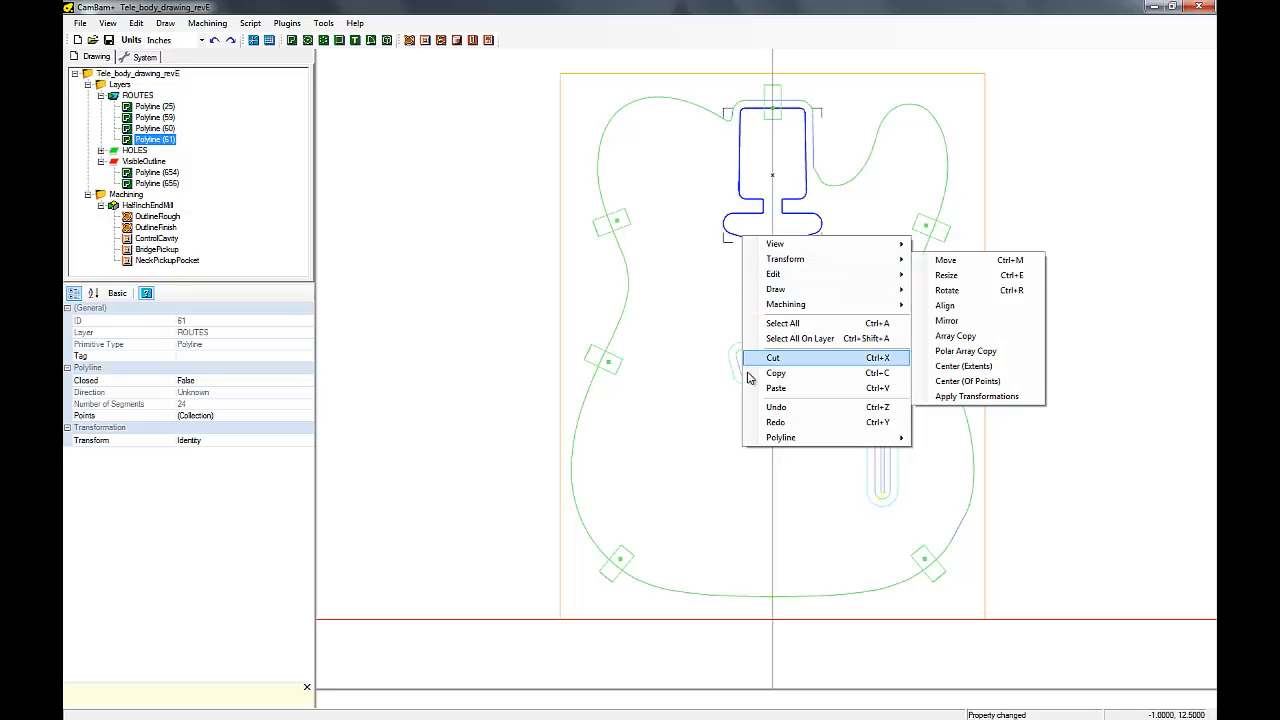
mouse_move(778, 440)
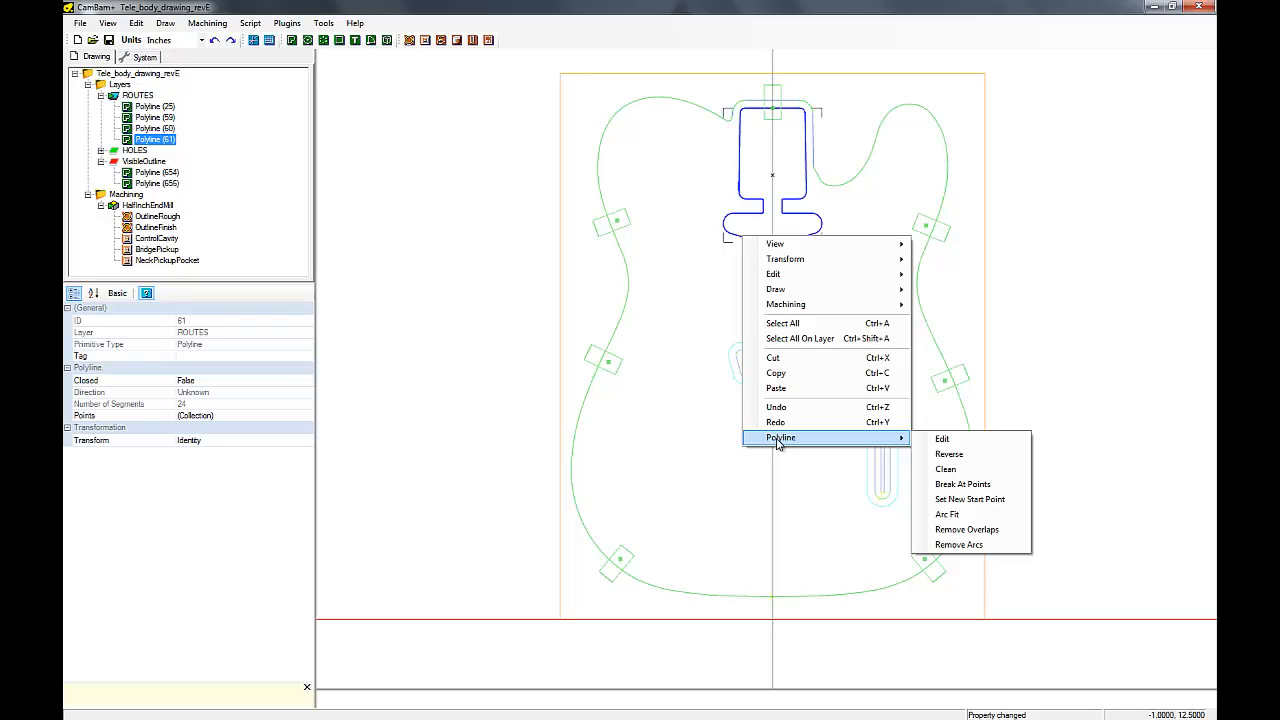
left_click(527, 284)
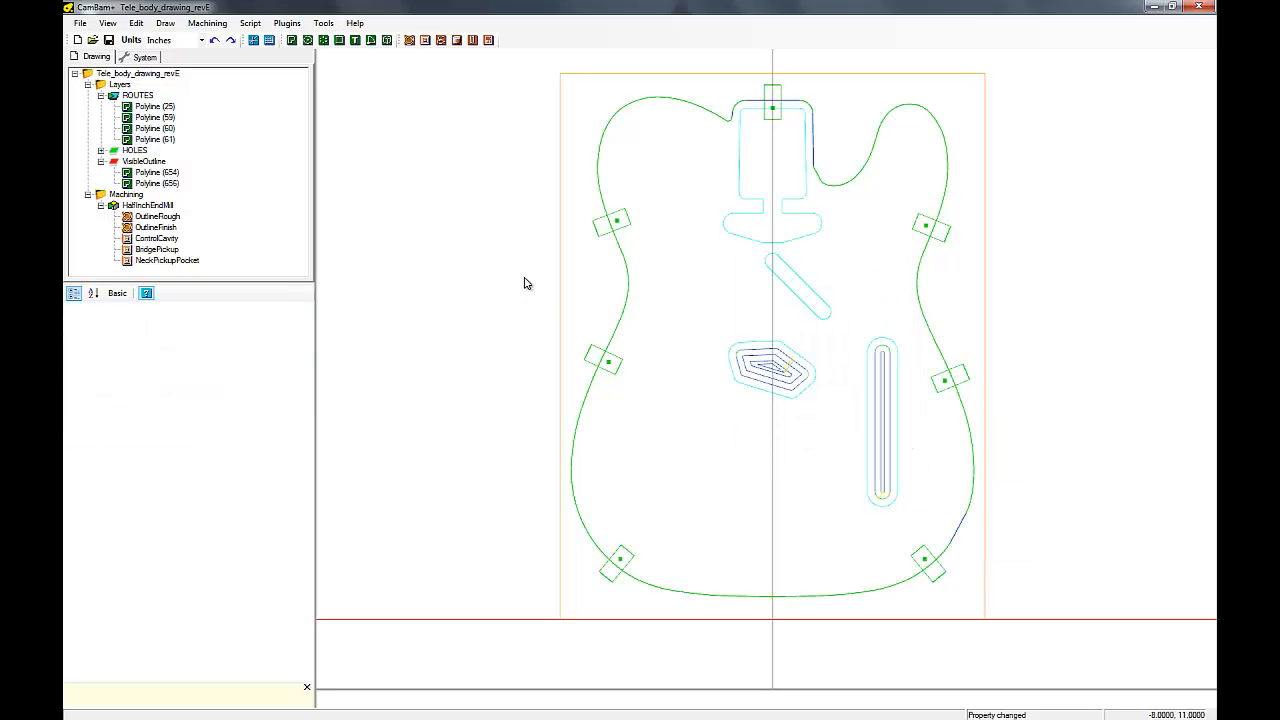
Step: Close the open neck pocket outline, Polyline (61), using Join with the default tolerance
left_click(755, 218)
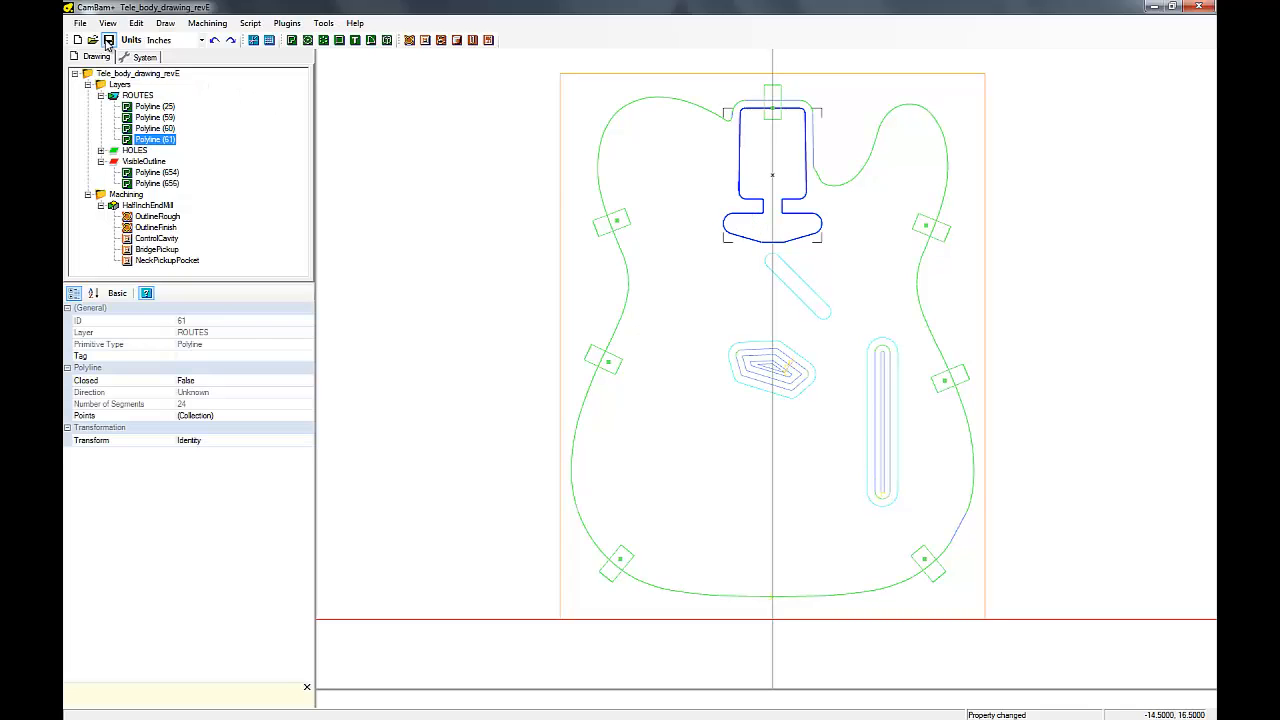
left_click(136, 24)
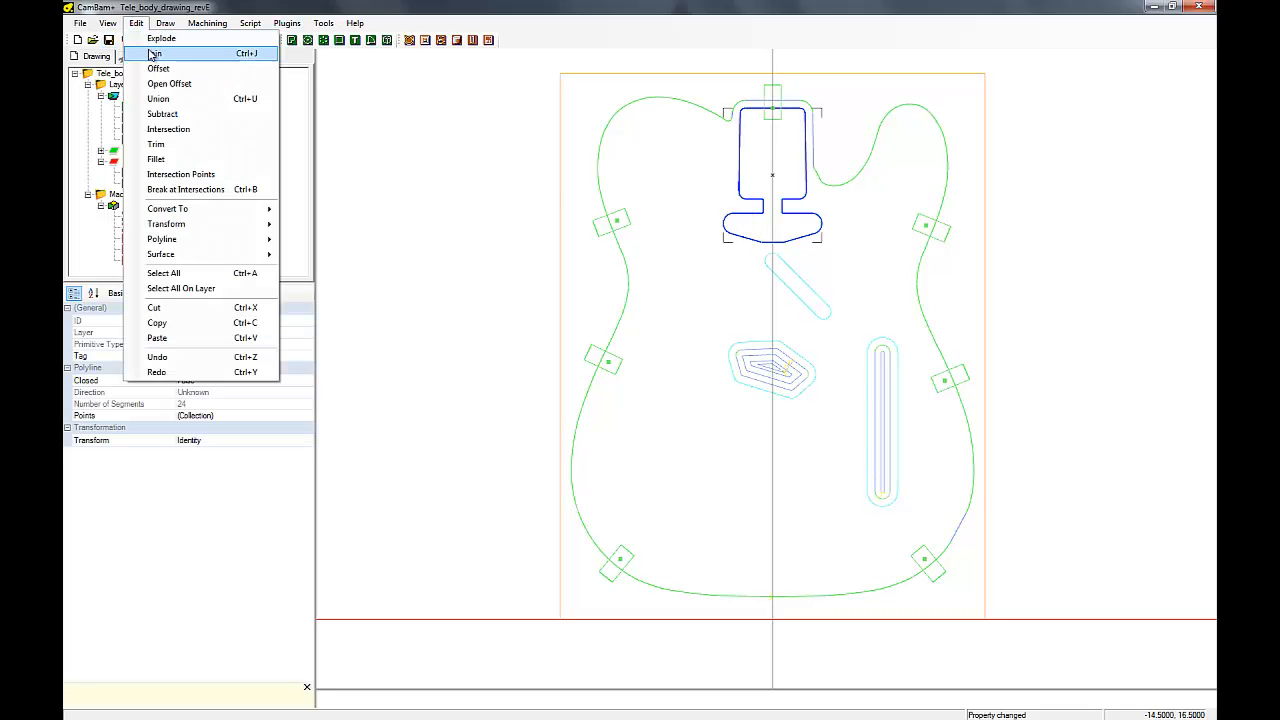
left_click(152, 54)
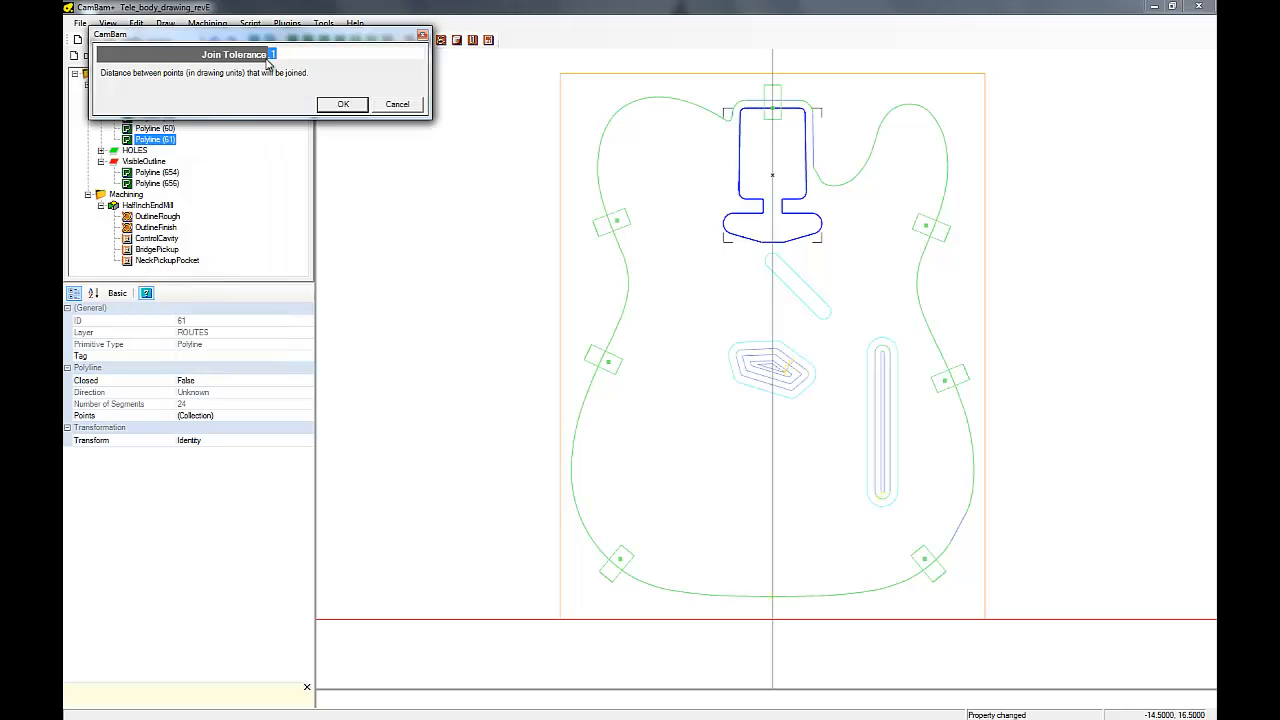
left_click(341, 105)
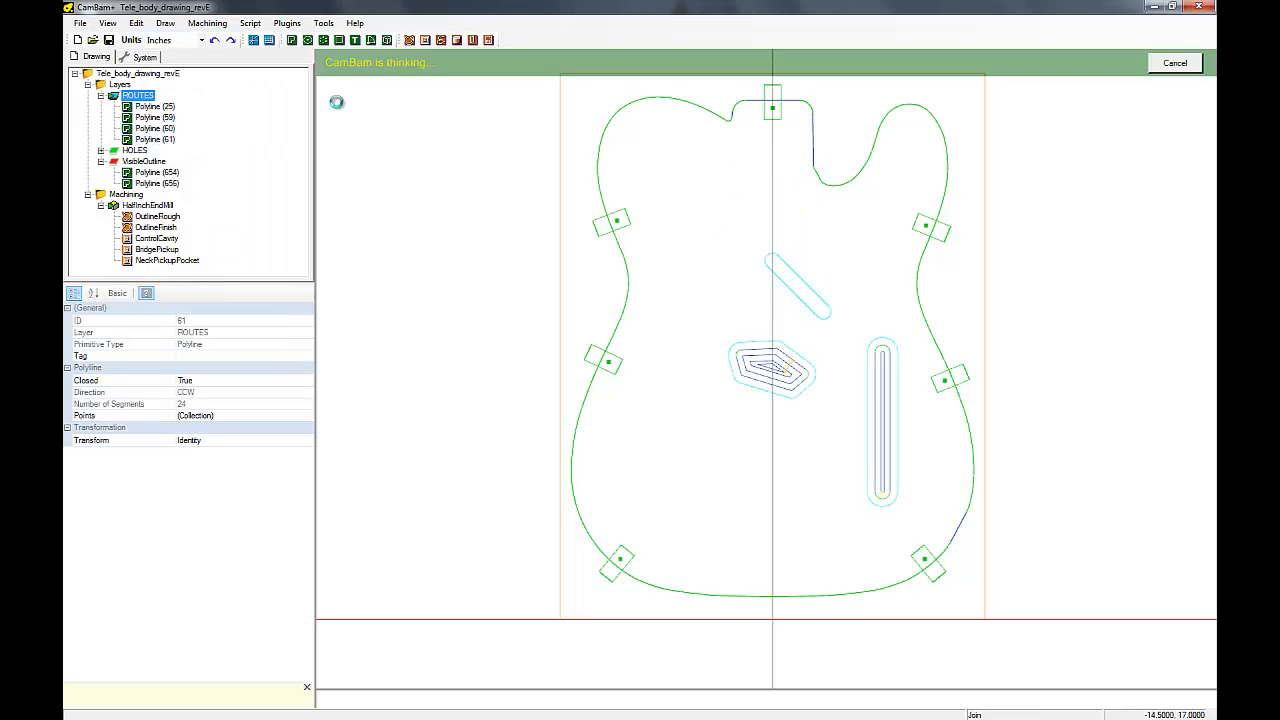
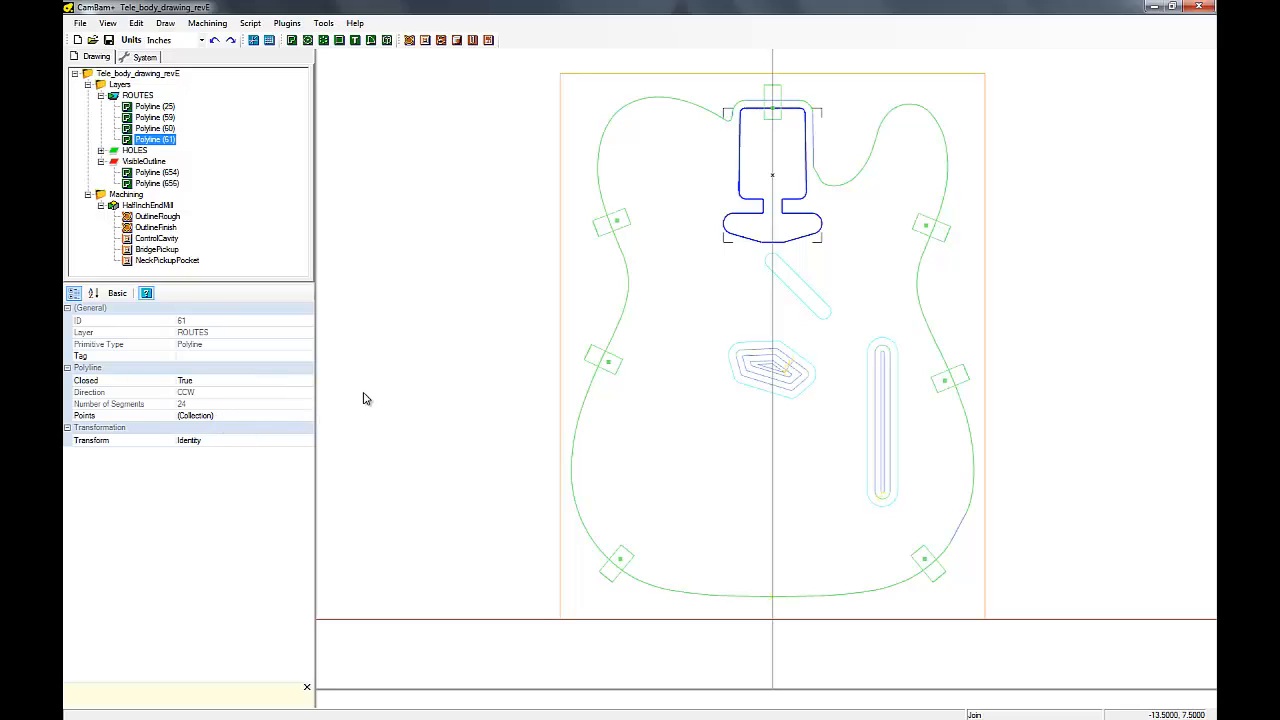
Step: Generate the toolpaths for the NeckPickupPocket operation from the joined outline
left_click(169, 262)
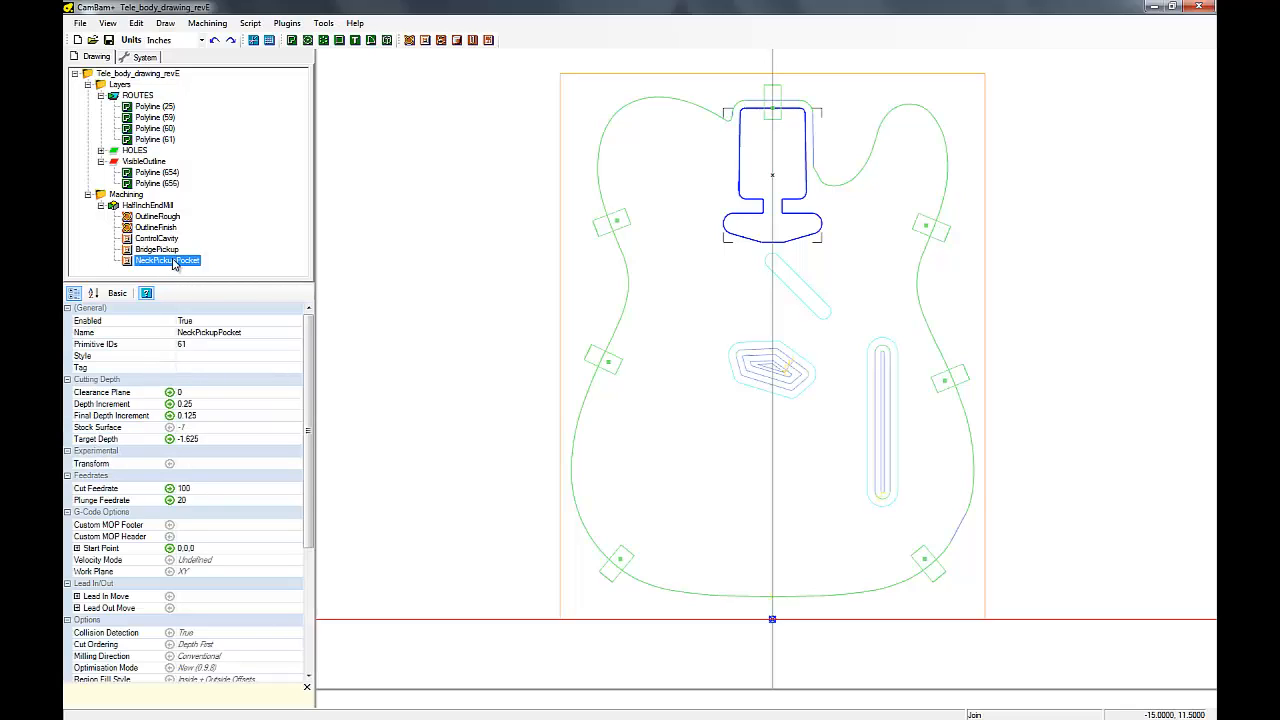
right_click(173, 261)
left_click(210, 267)
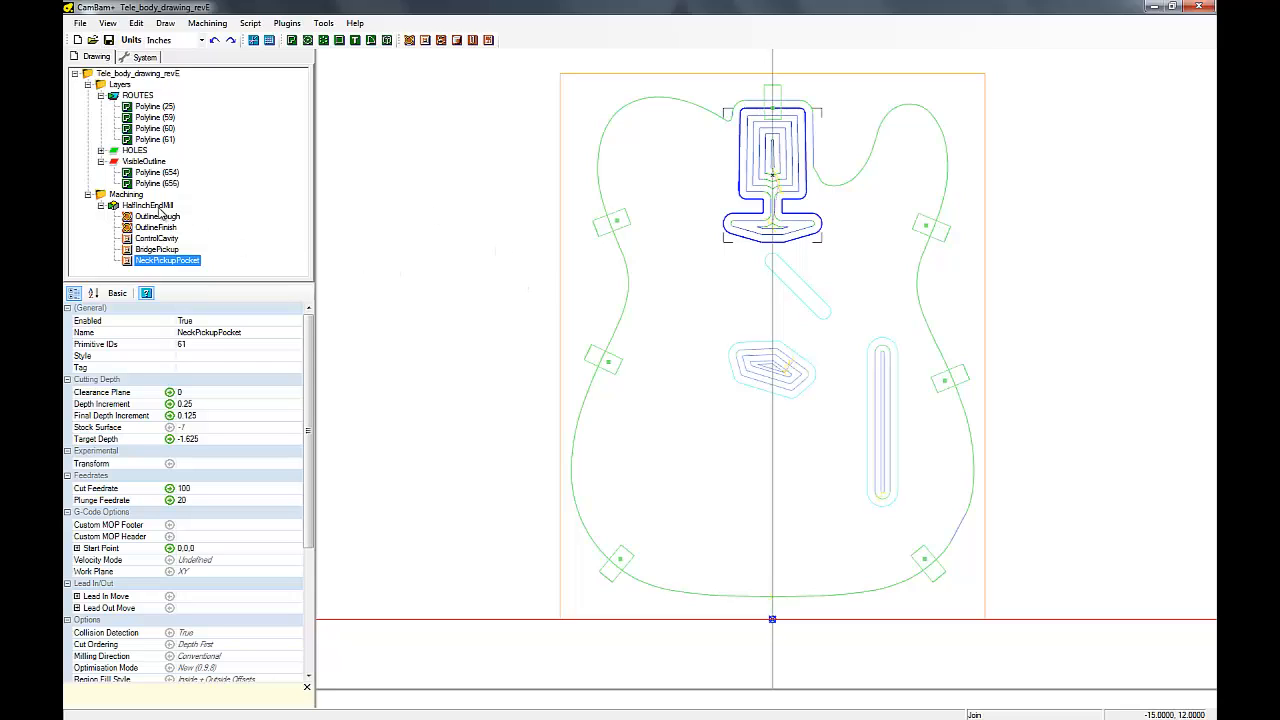
left_click(150, 205)
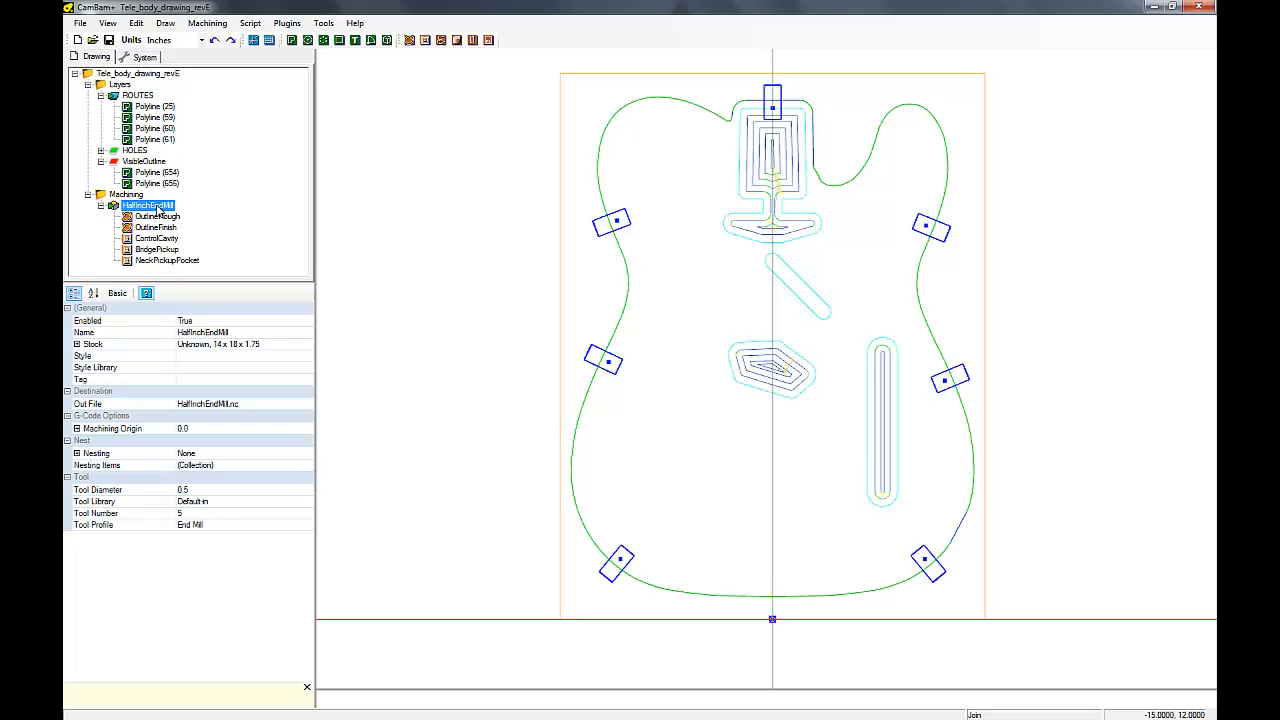
right_click(158, 208)
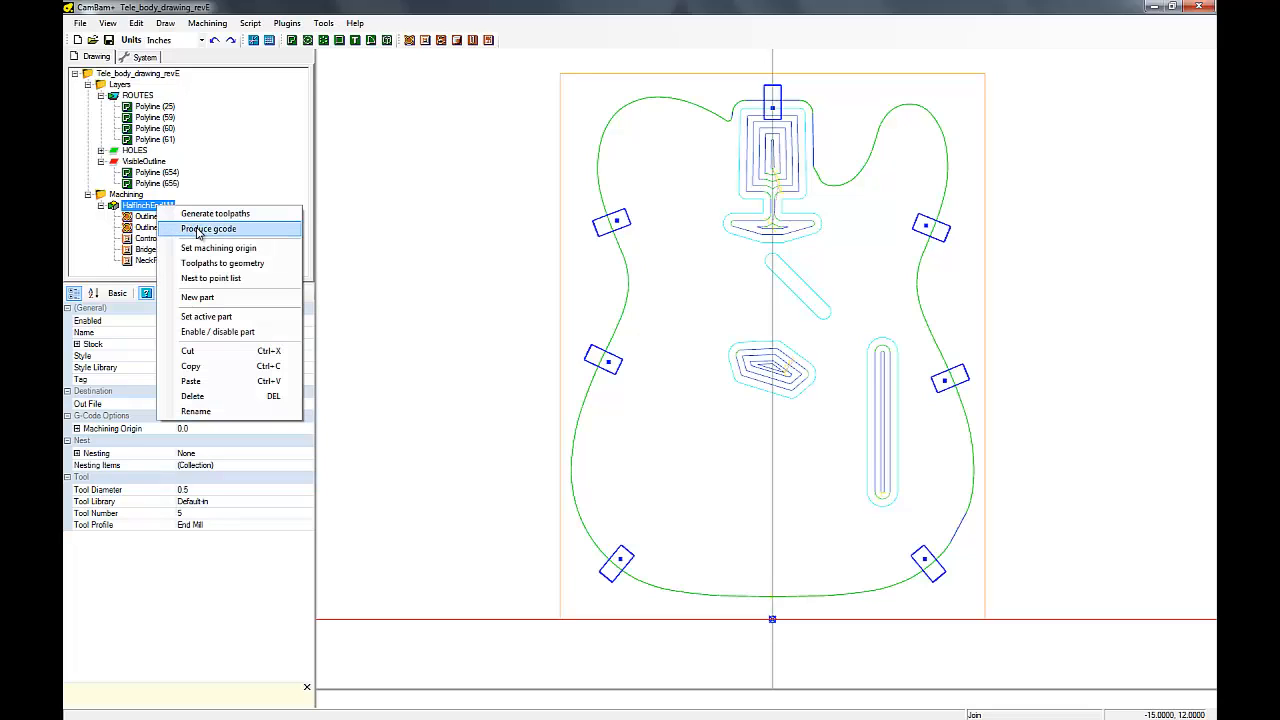
left_click(196, 228)
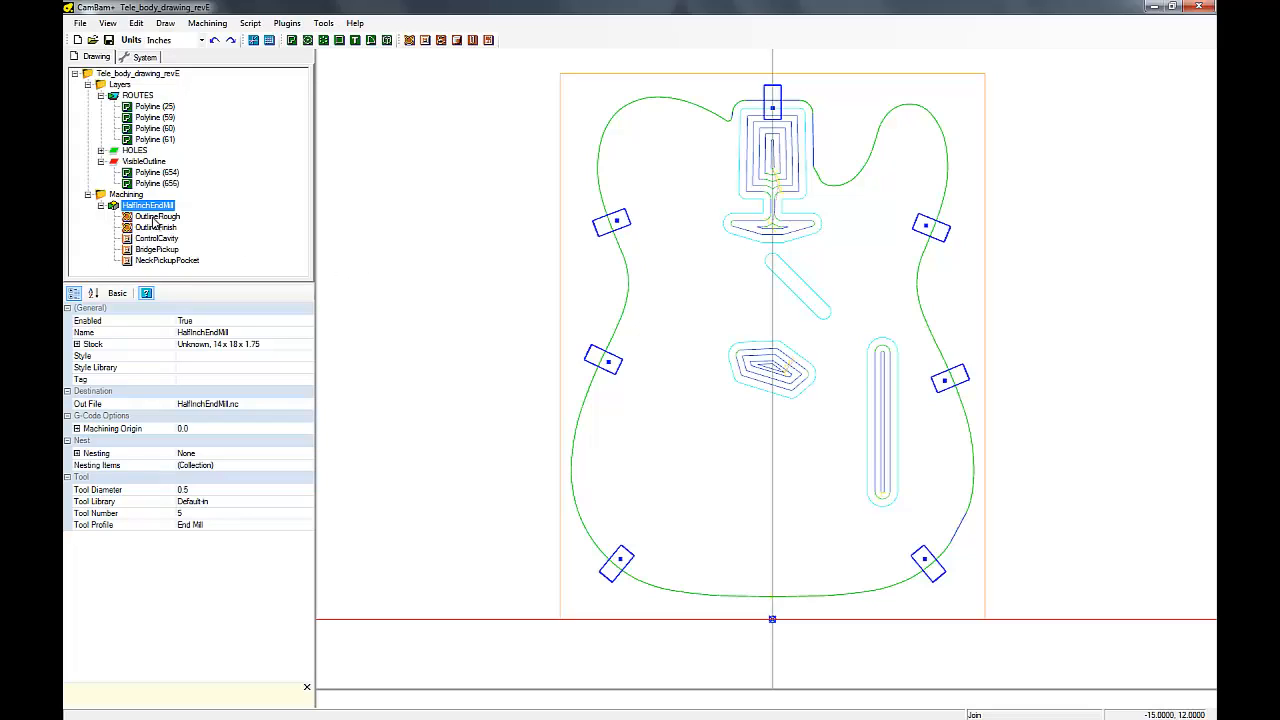
Step: Produce the G-code for the OutlineRough operation and save it as 01_HalfInchEndMill_OutlineRough.nc in the Tutorial folder
left_click(156, 217)
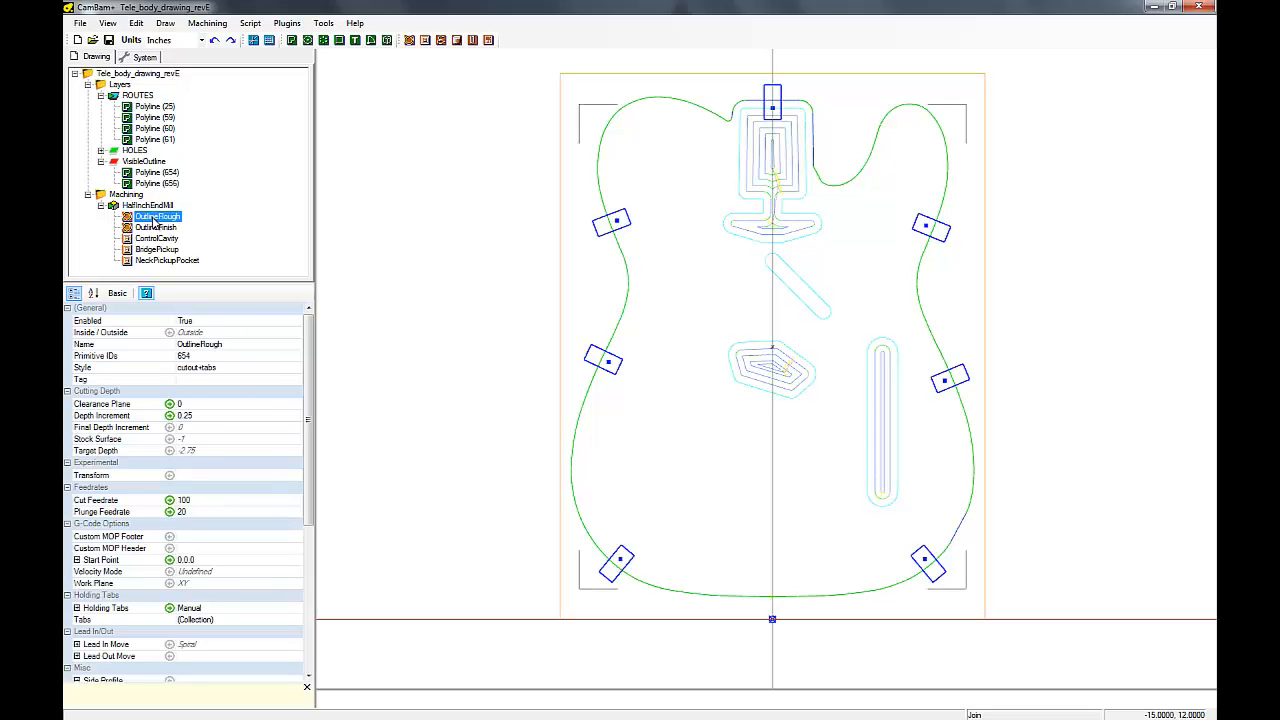
right_click(153, 222)
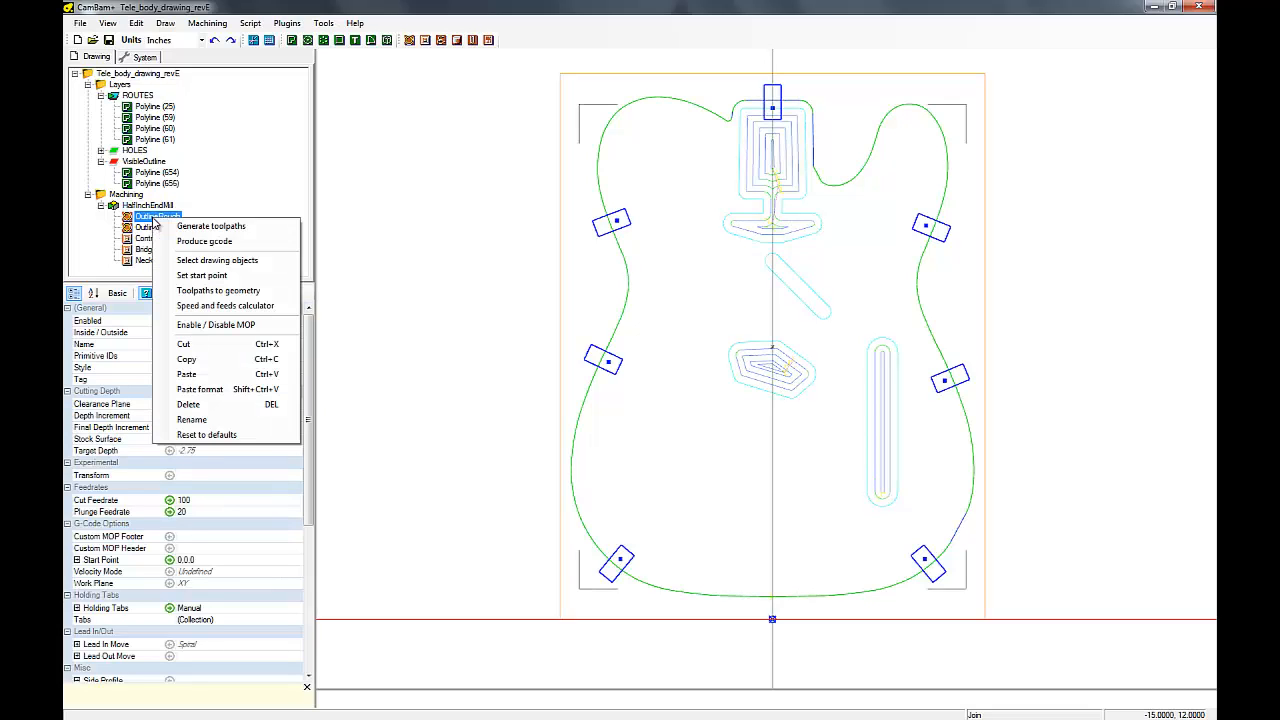
left_click(186, 245)
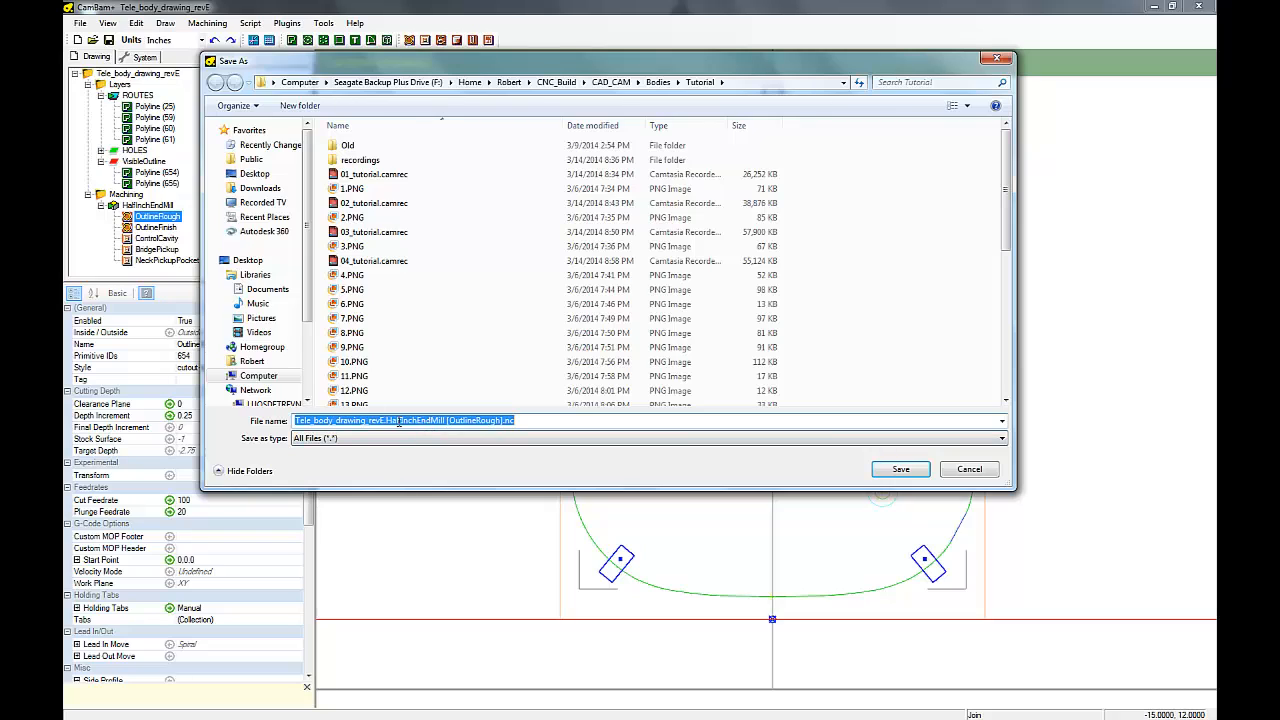
left_click_drag(388, 422, 292, 421)
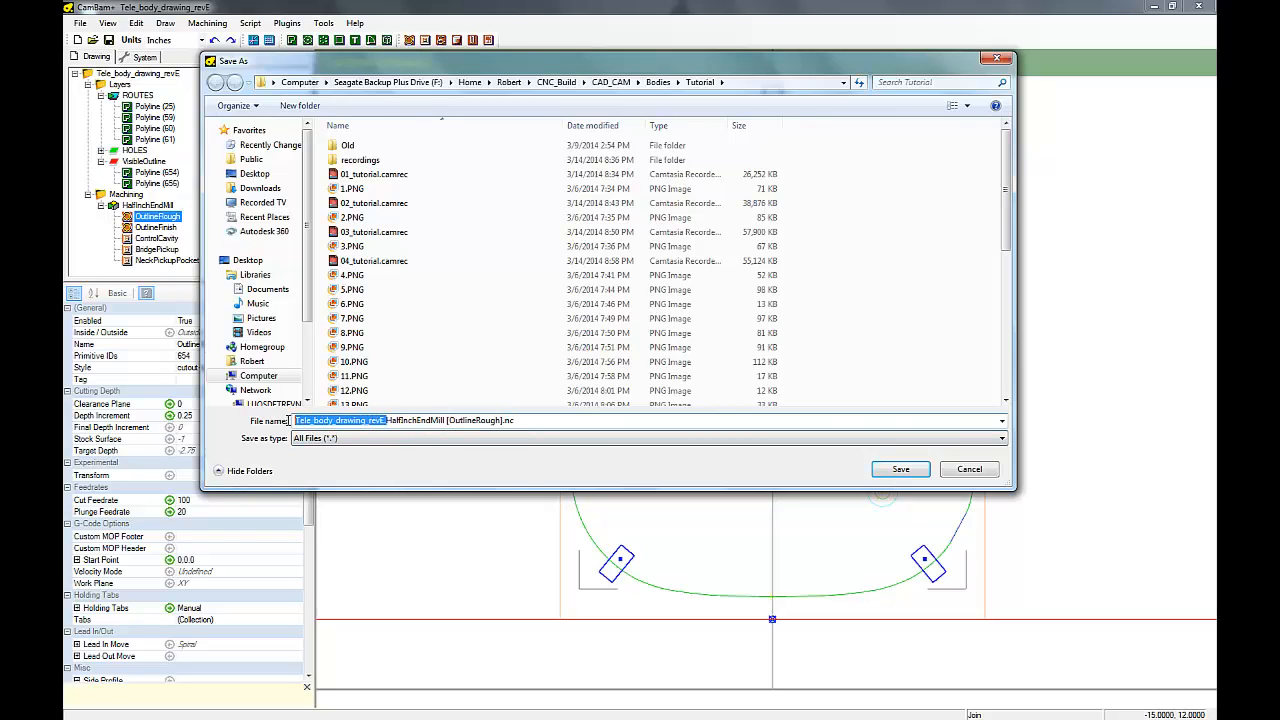
key("Delete")
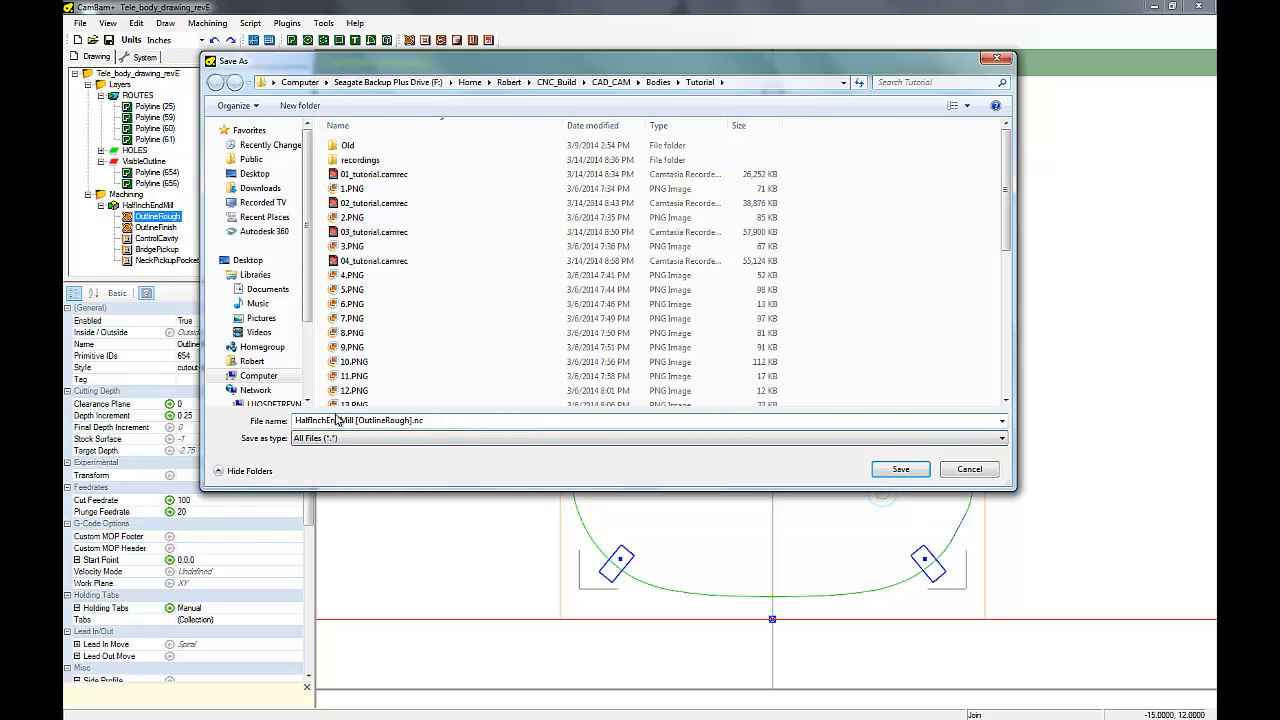
left_click(358, 421)
key("BackSpace")
type("_")
type("01")
type("_")
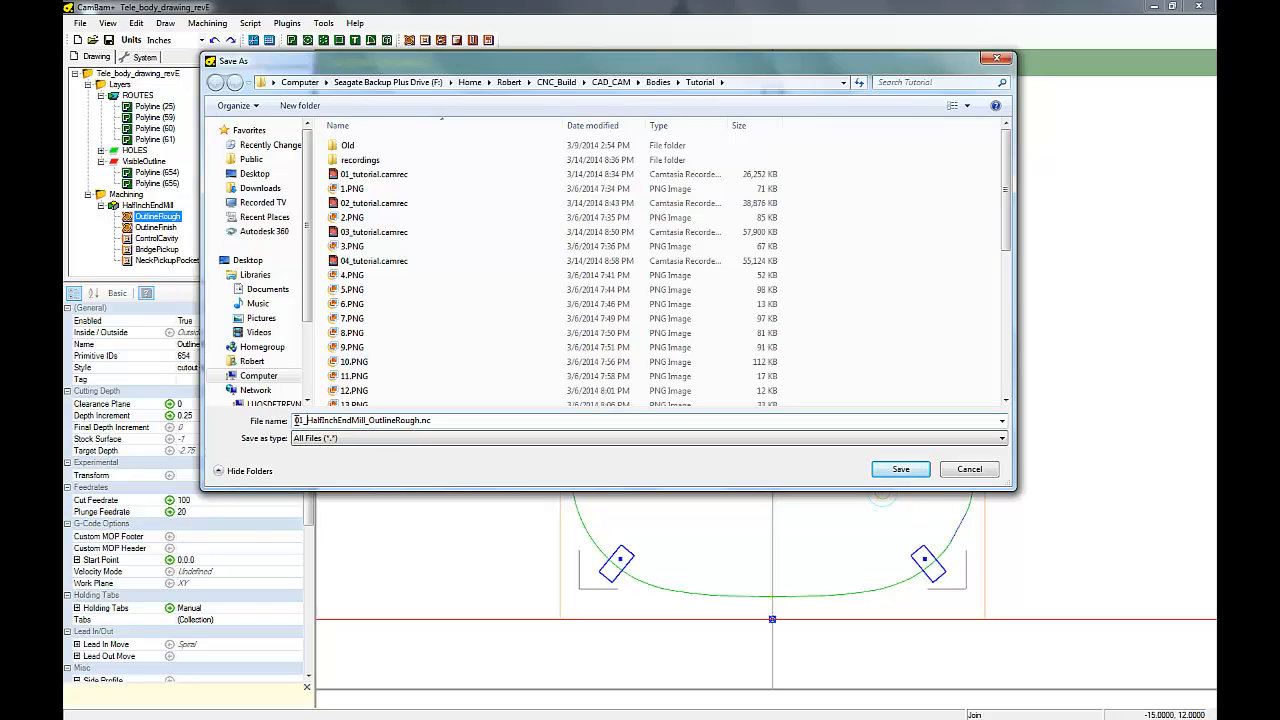
left_click(900, 470)
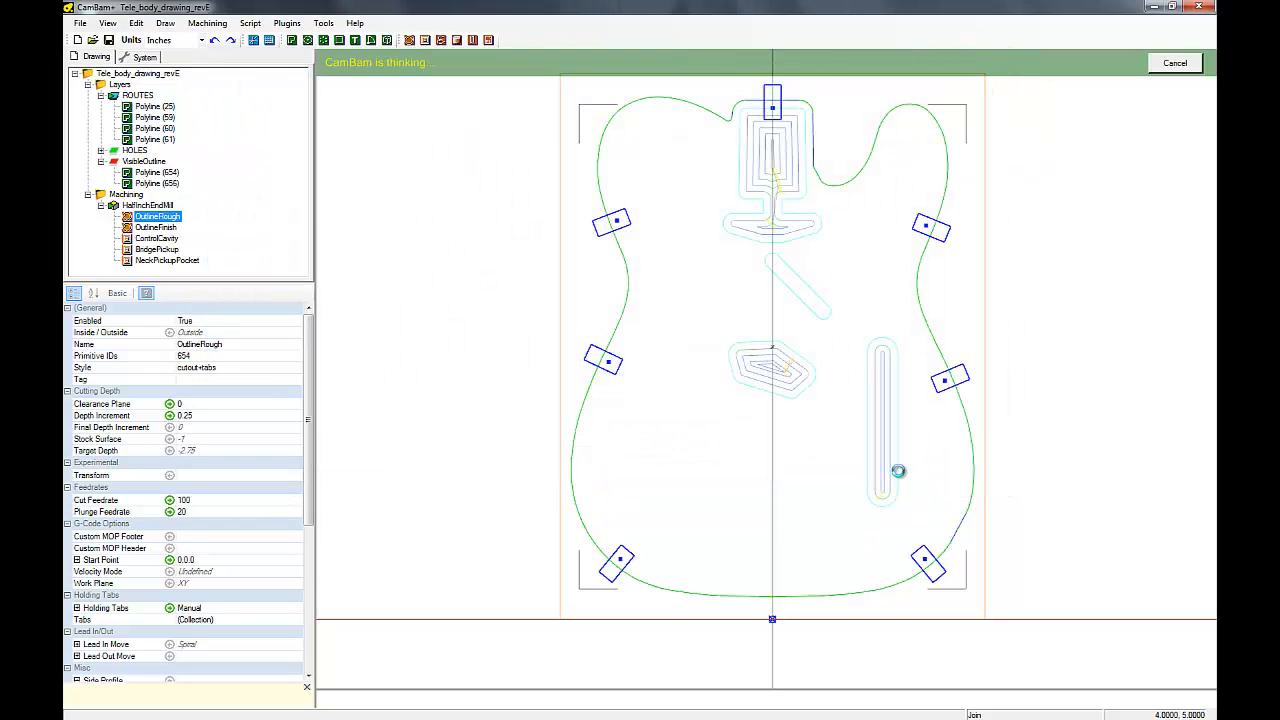
Step: Produce the G-code for the OutlineFinish operation and save it as 02_HalfInchEndMill_OutlineFinish.nc in the Tutorial folder
left_click(154, 228)
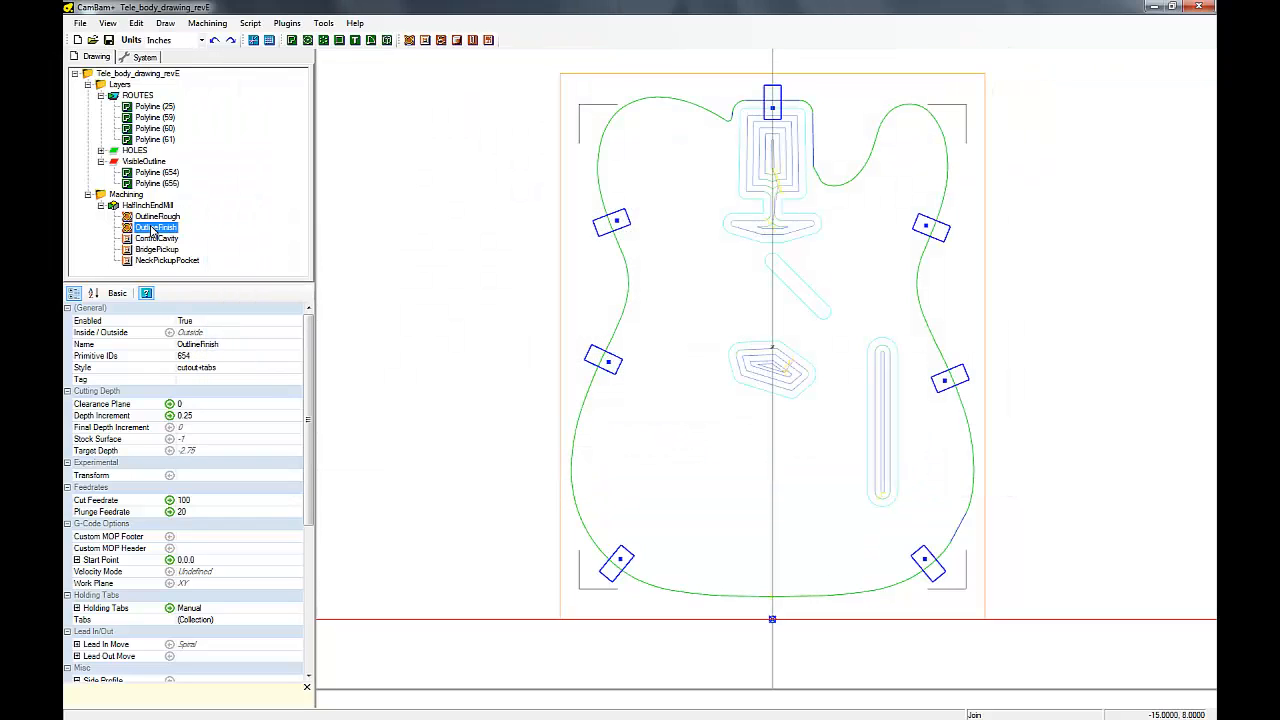
right_click(153, 229)
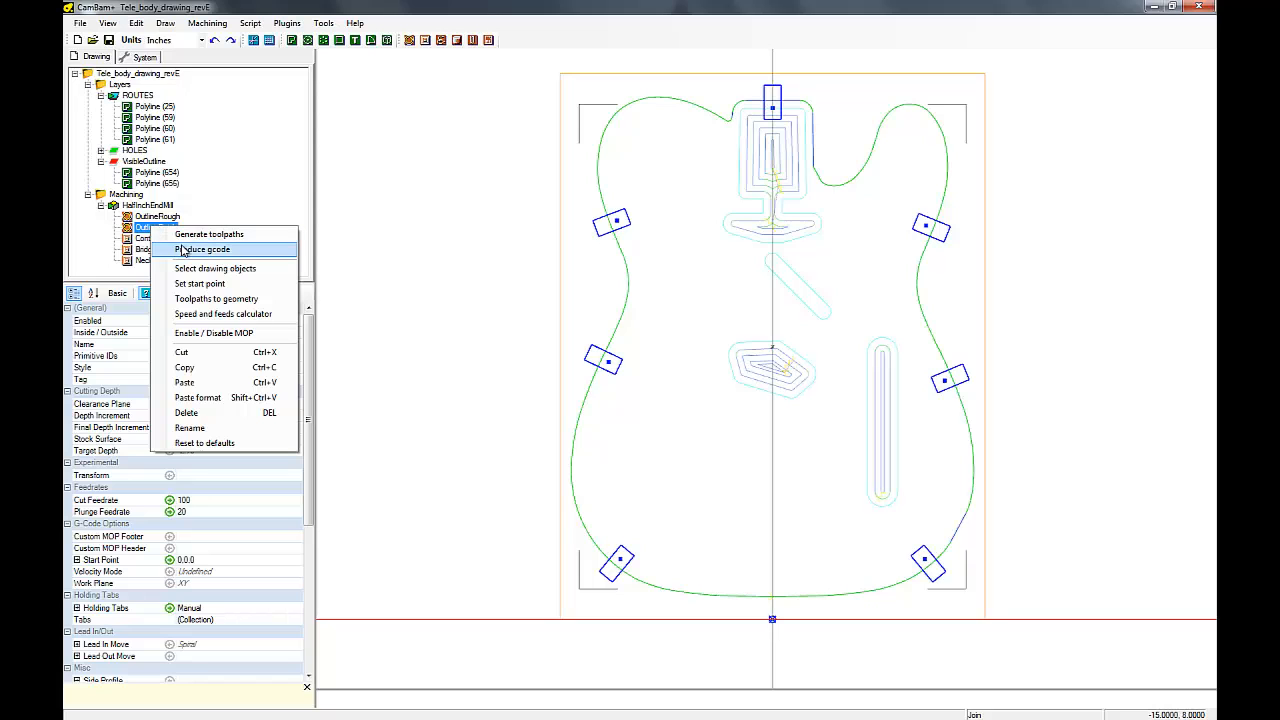
left_click(190, 249)
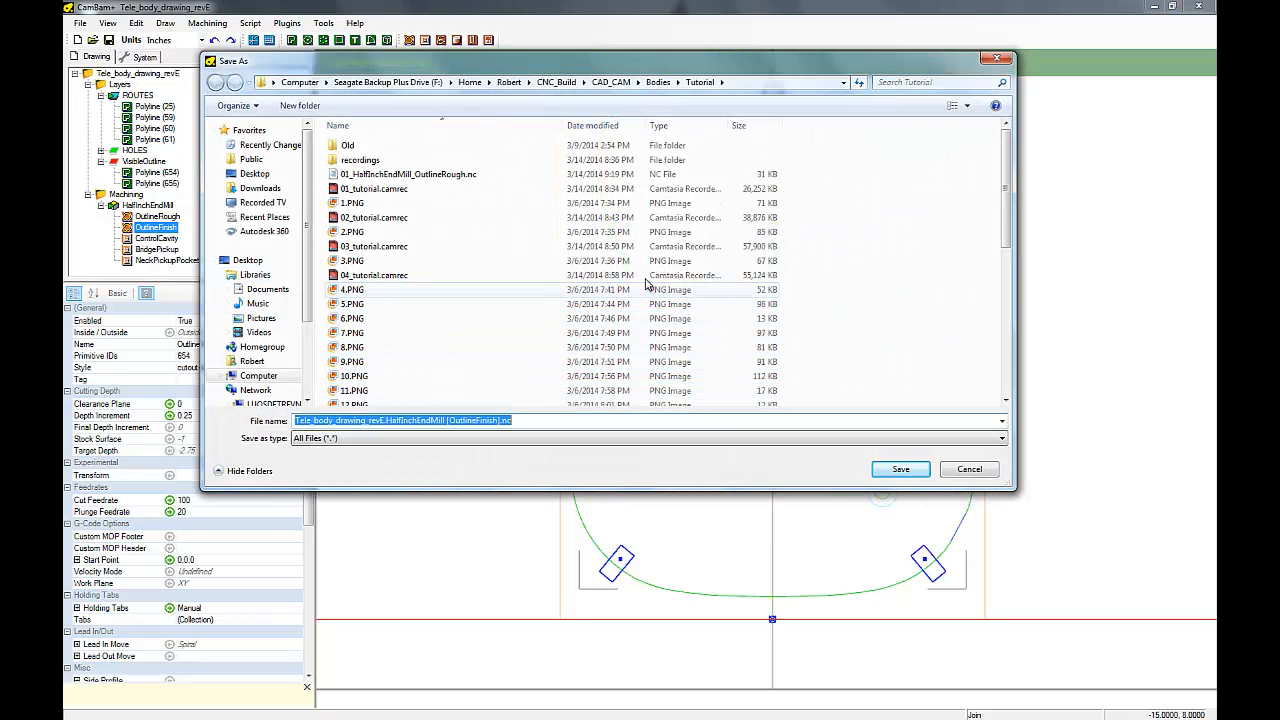
left_click(419, 177)
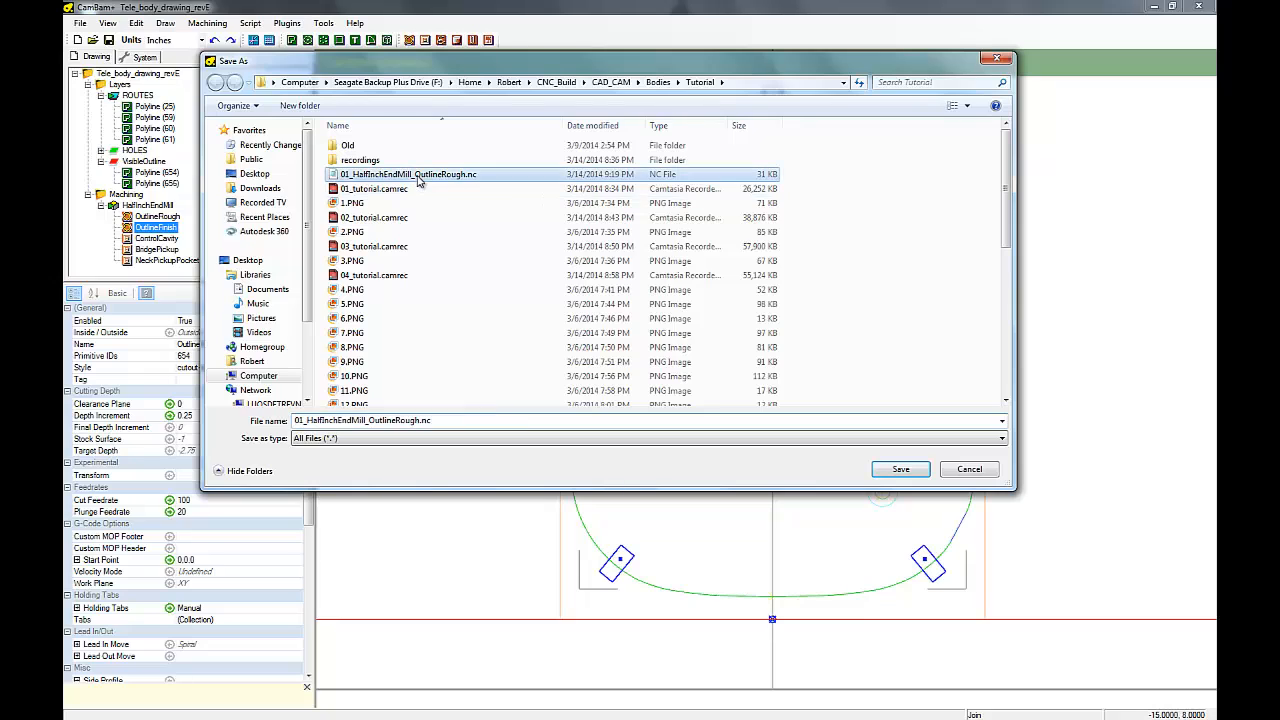
left_click(305, 420)
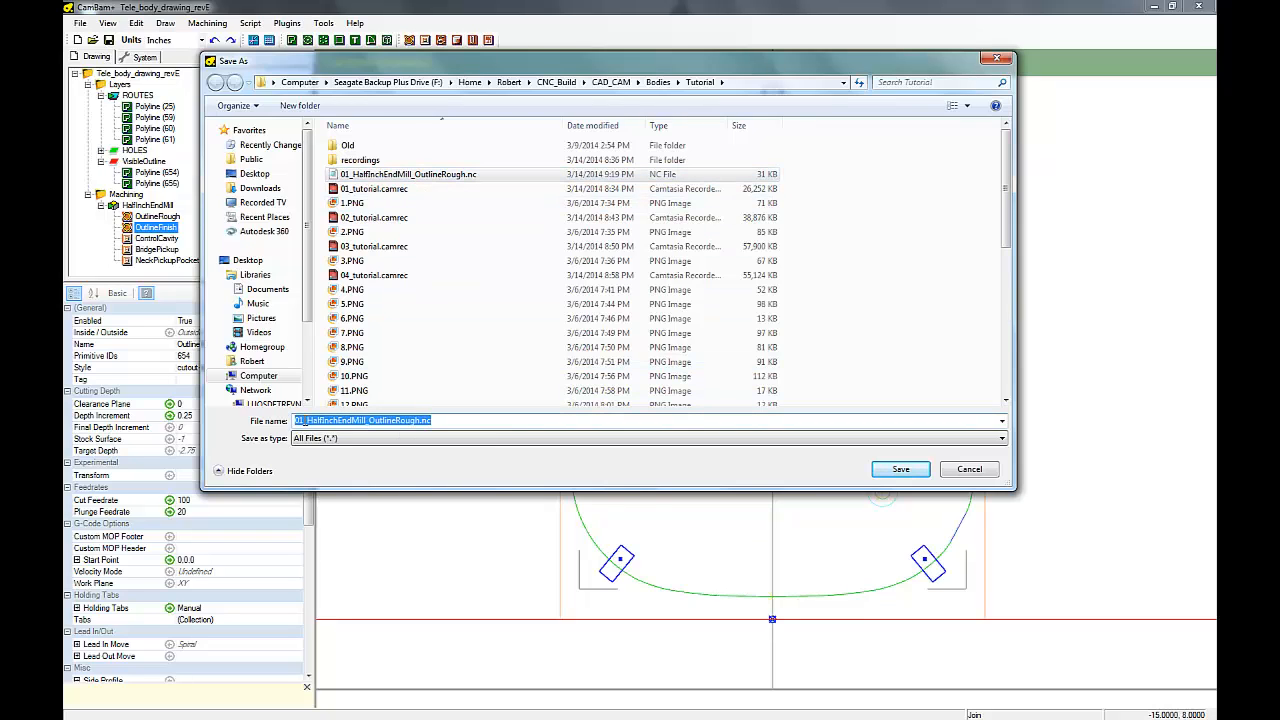
left_click(305, 420)
key("BackSpace")
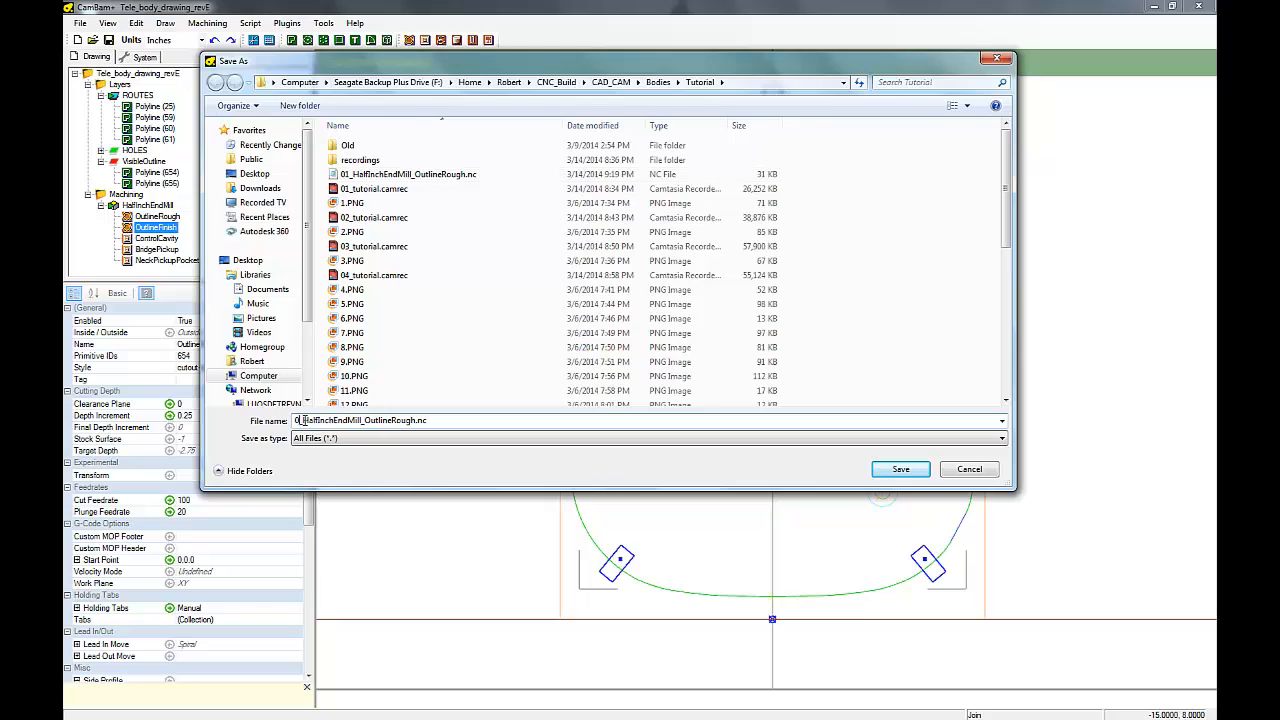
type("2")
key("BackSpace")
key("BackSpace")
key("BackSpace")
type("Finis")
left_click(886, 472)
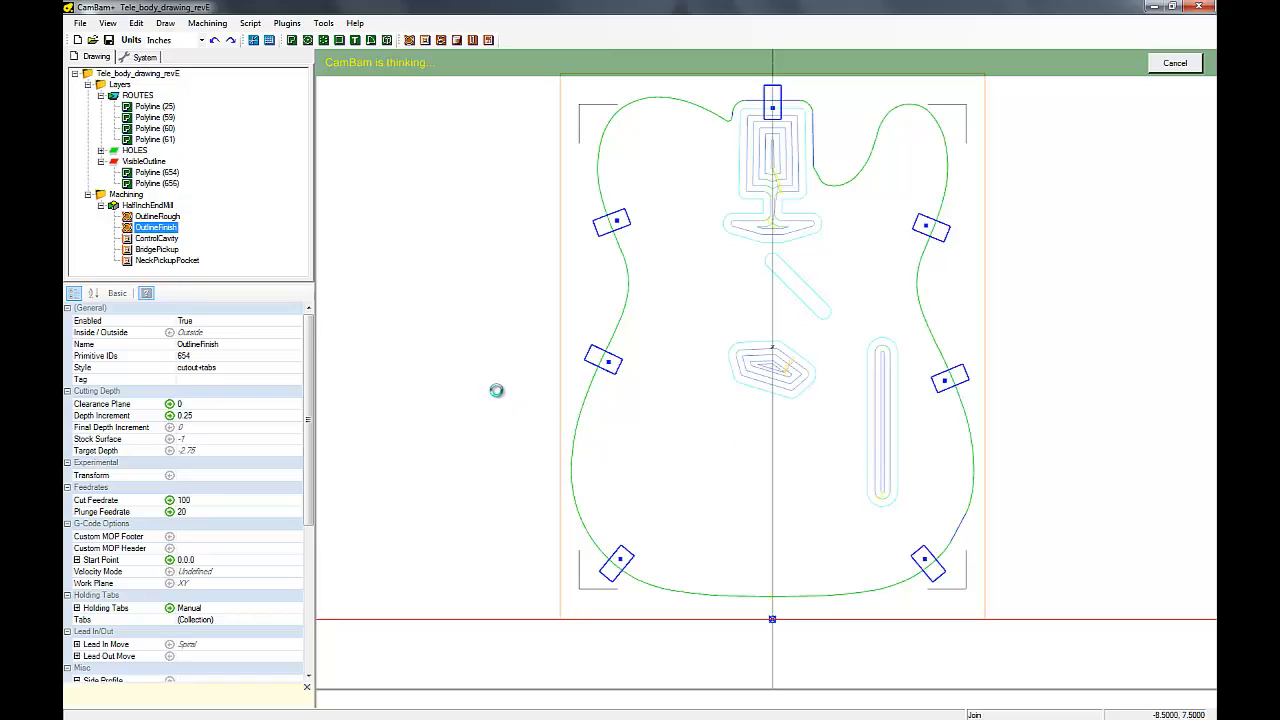
Step: Produce the G-code for the ControlCavity operation and save it as 03_HalfInchEndMill_ControlCavity.nc in the Tutorial folder
left_click(166, 239)
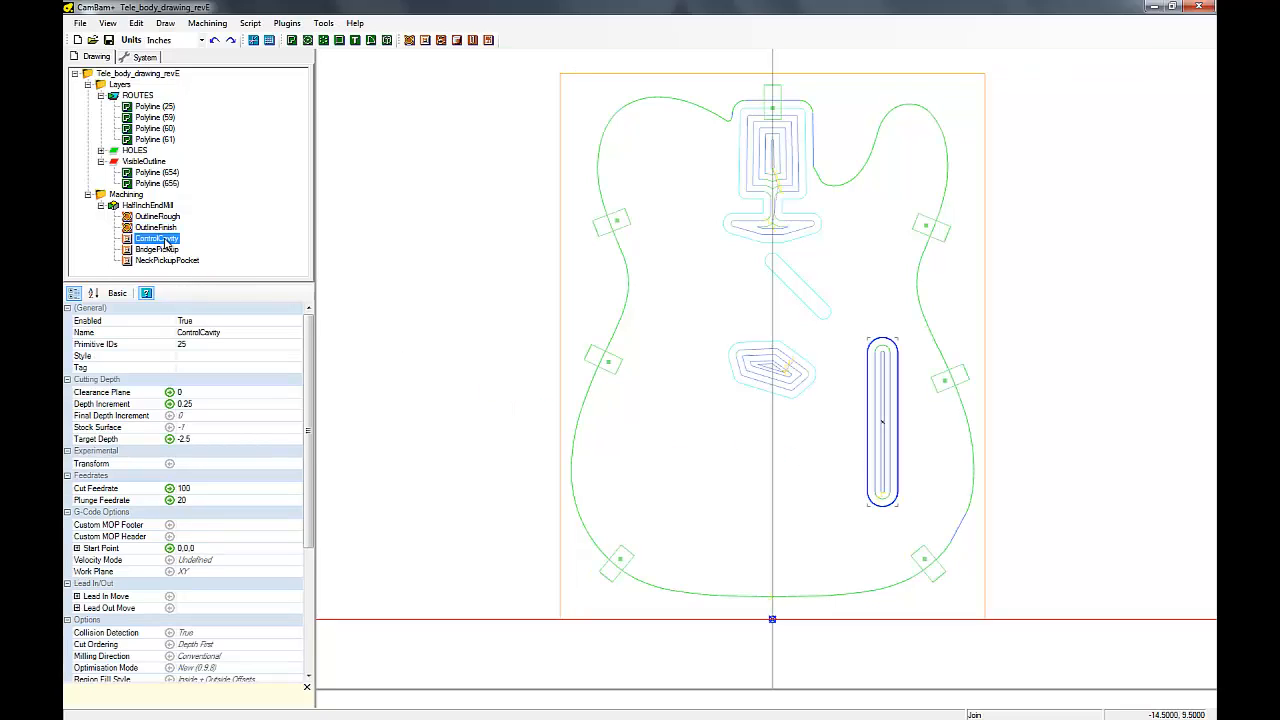
right_click(166, 244)
left_click(232, 268)
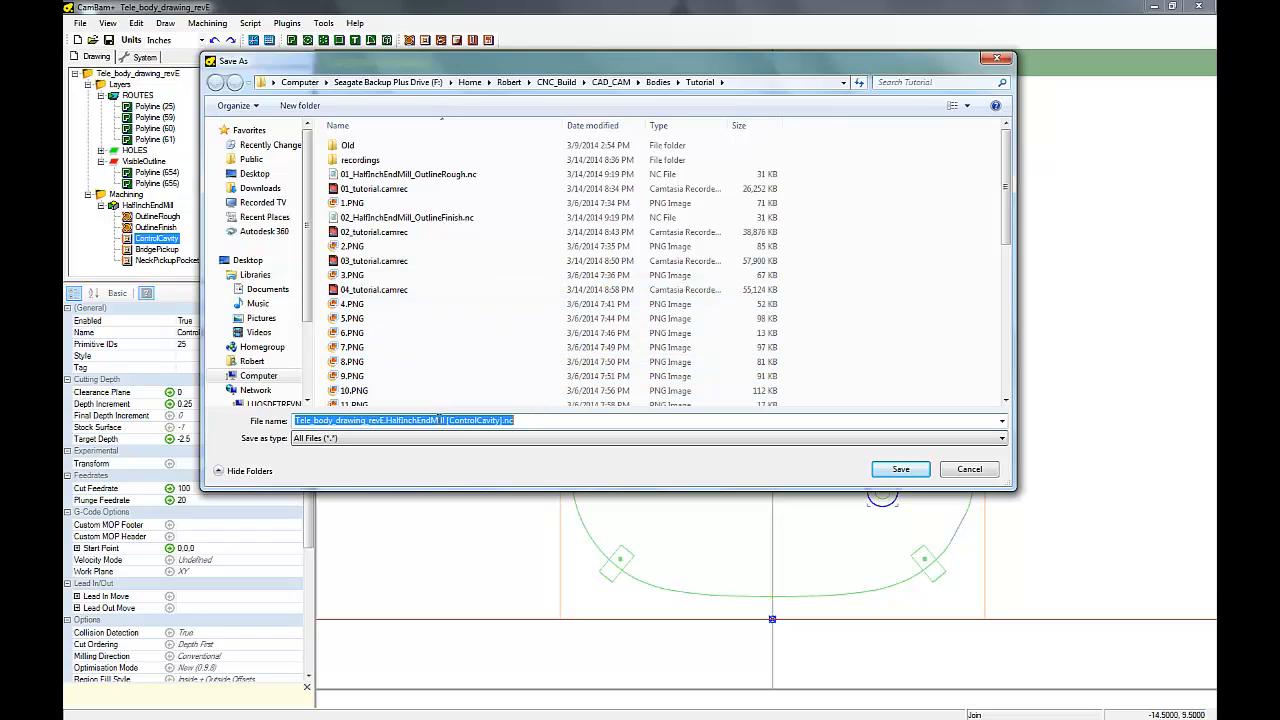
left_click(386, 421)
left_click_drag(386, 421, 290, 414)
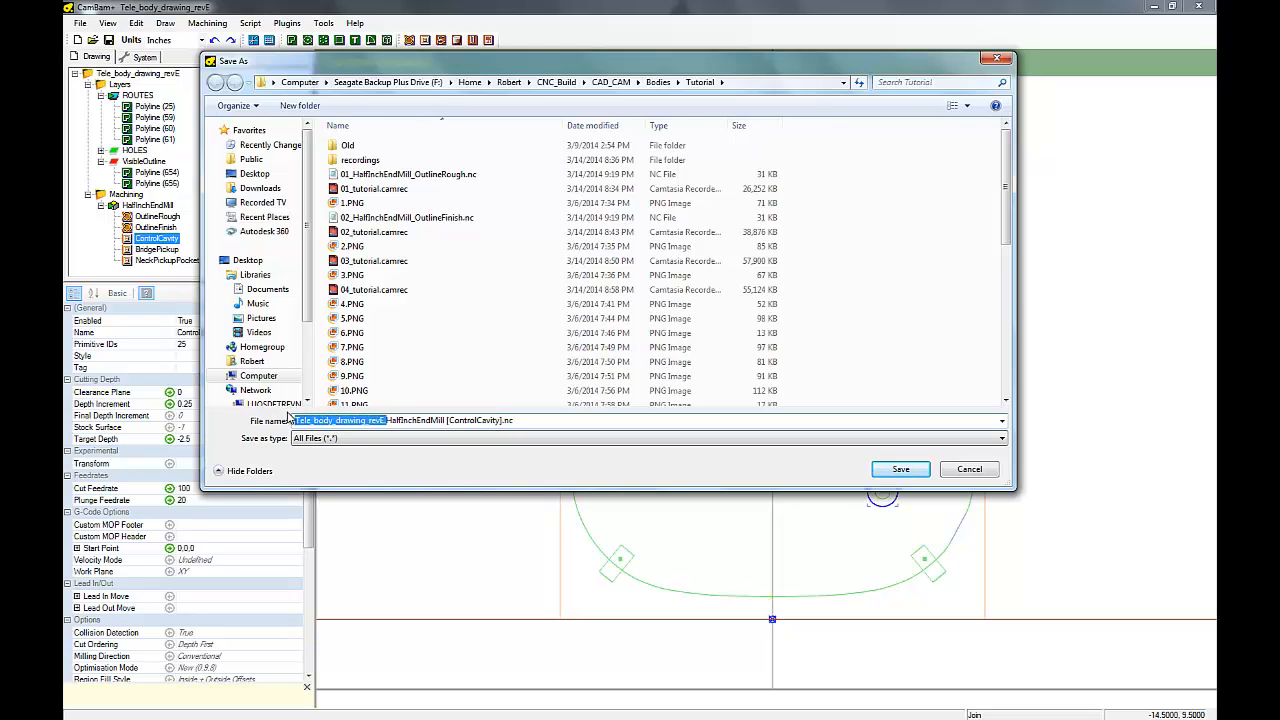
type("03_")
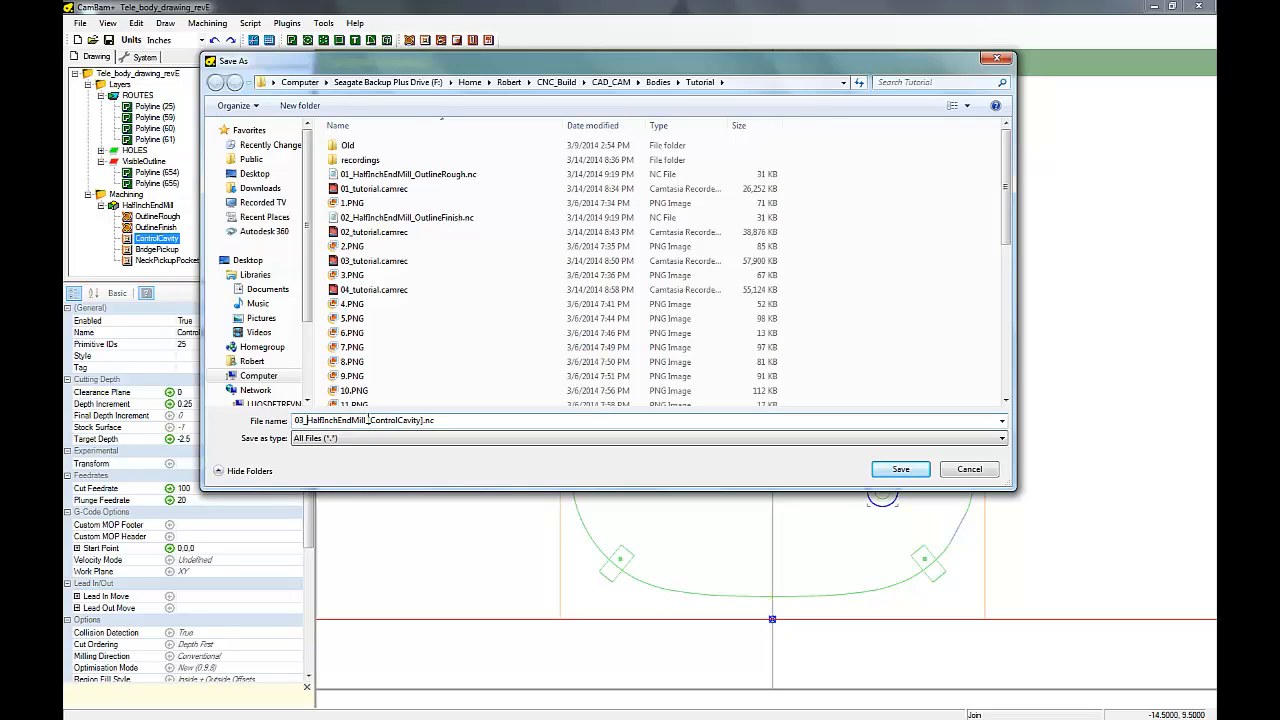
key("Delete")
key("BackSpace")
type("_")
left_click(896, 470)
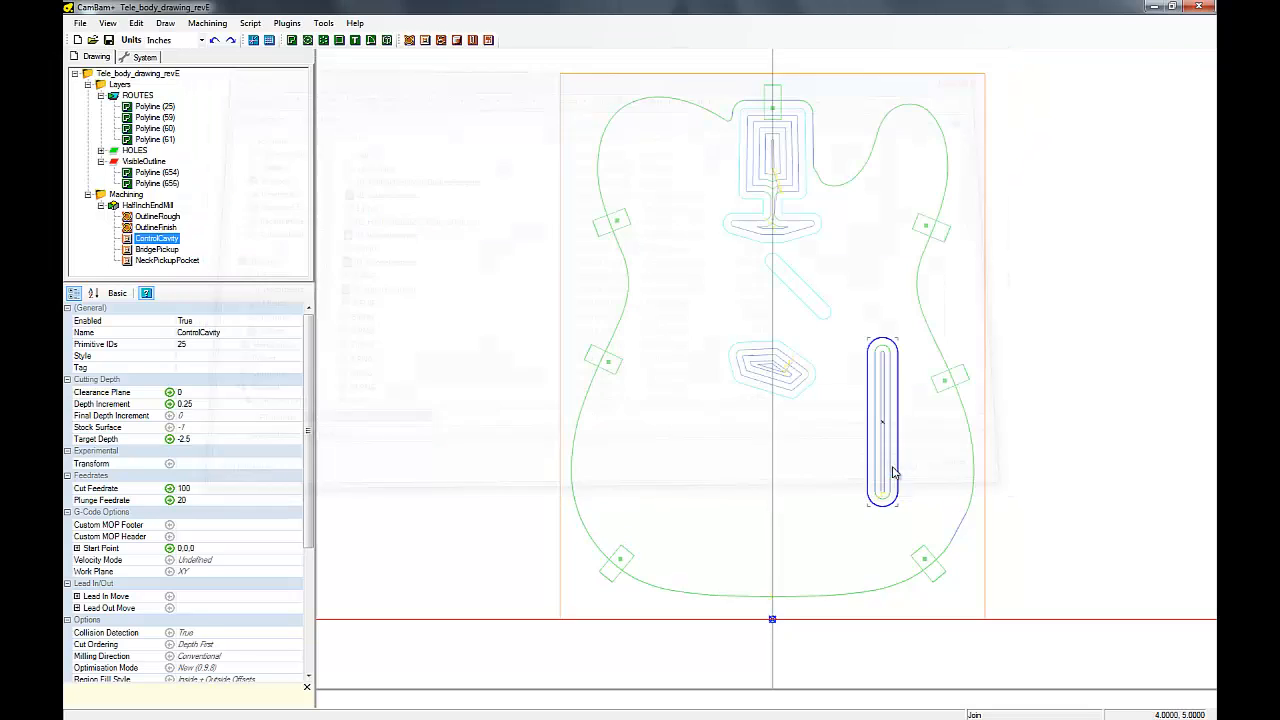
Step: Produce the G-code for the BridgePickup operation and save it as -3_HalfInchEndMill_BridgePickup.nc in the Tutorial folder
left_click(156, 250)
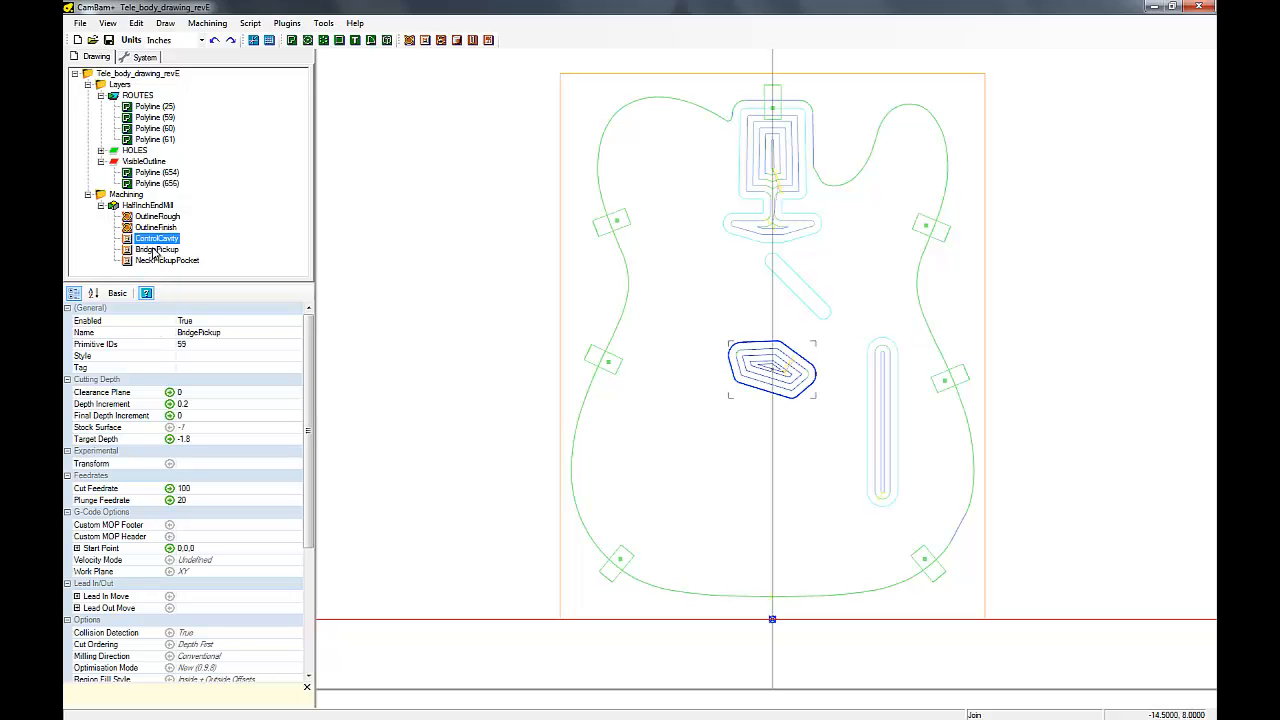
right_click(156, 252)
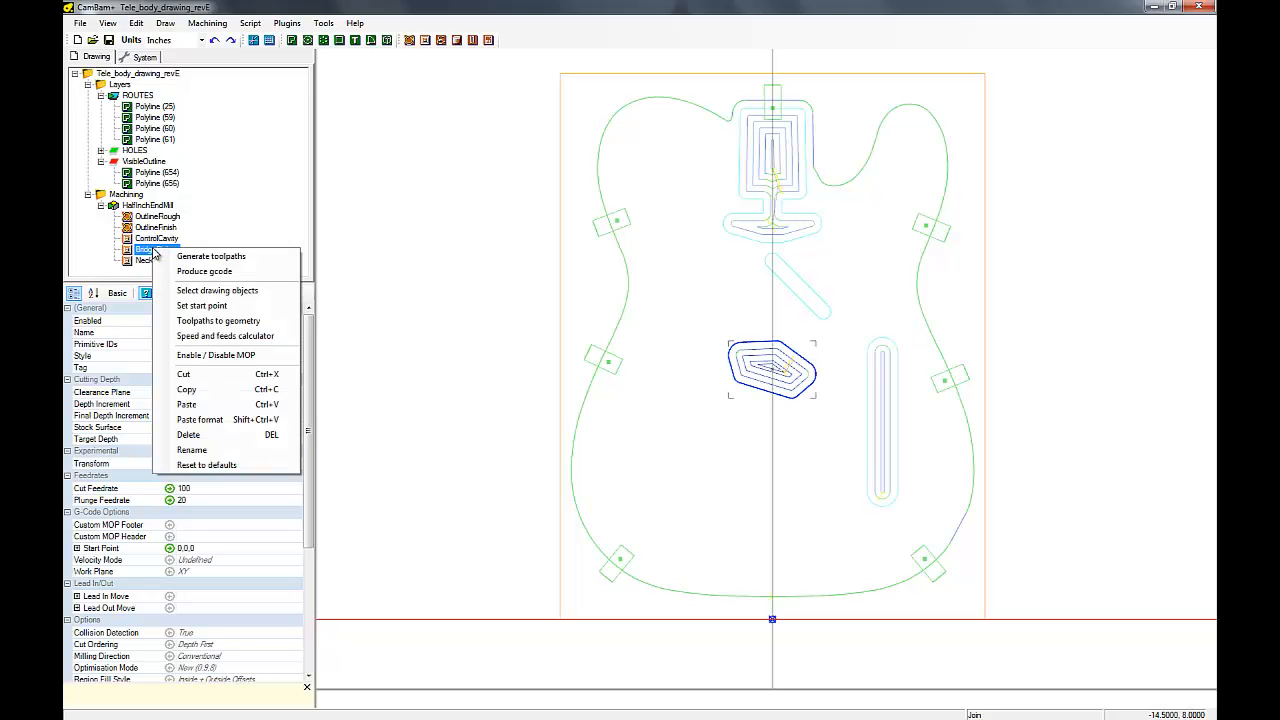
left_click(222, 272)
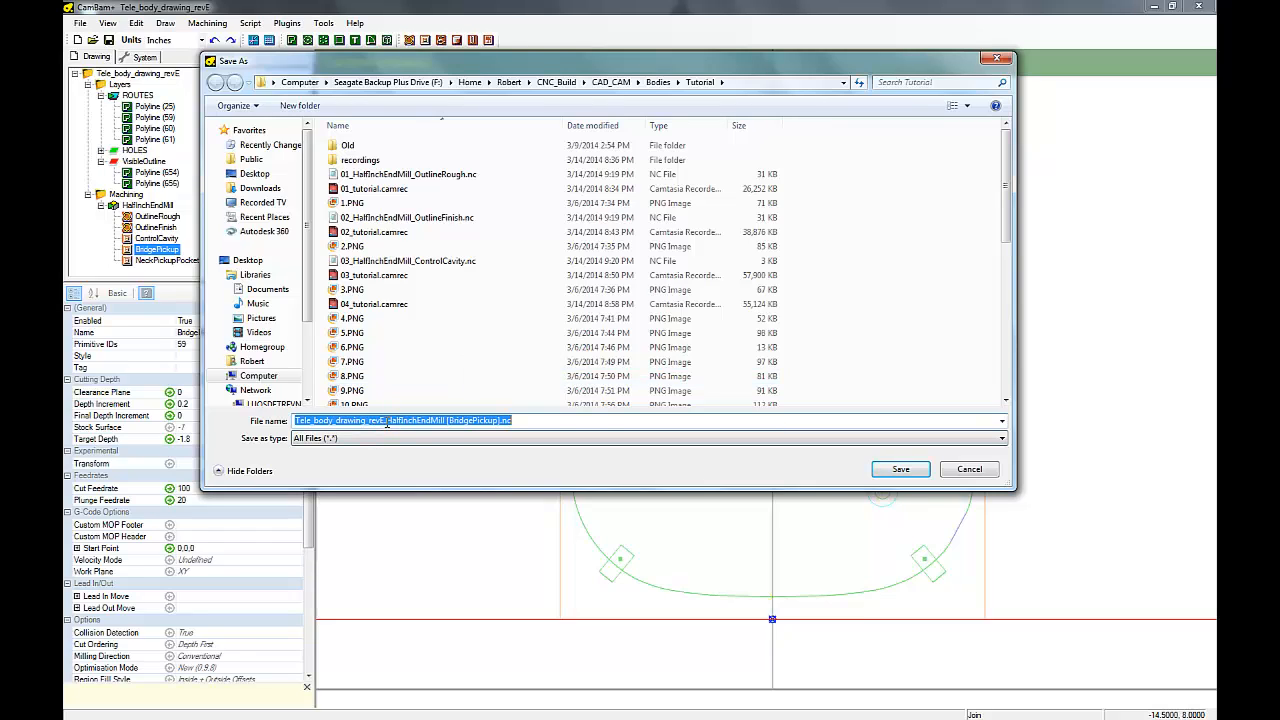
left_click_drag(386, 423, 296, 424)
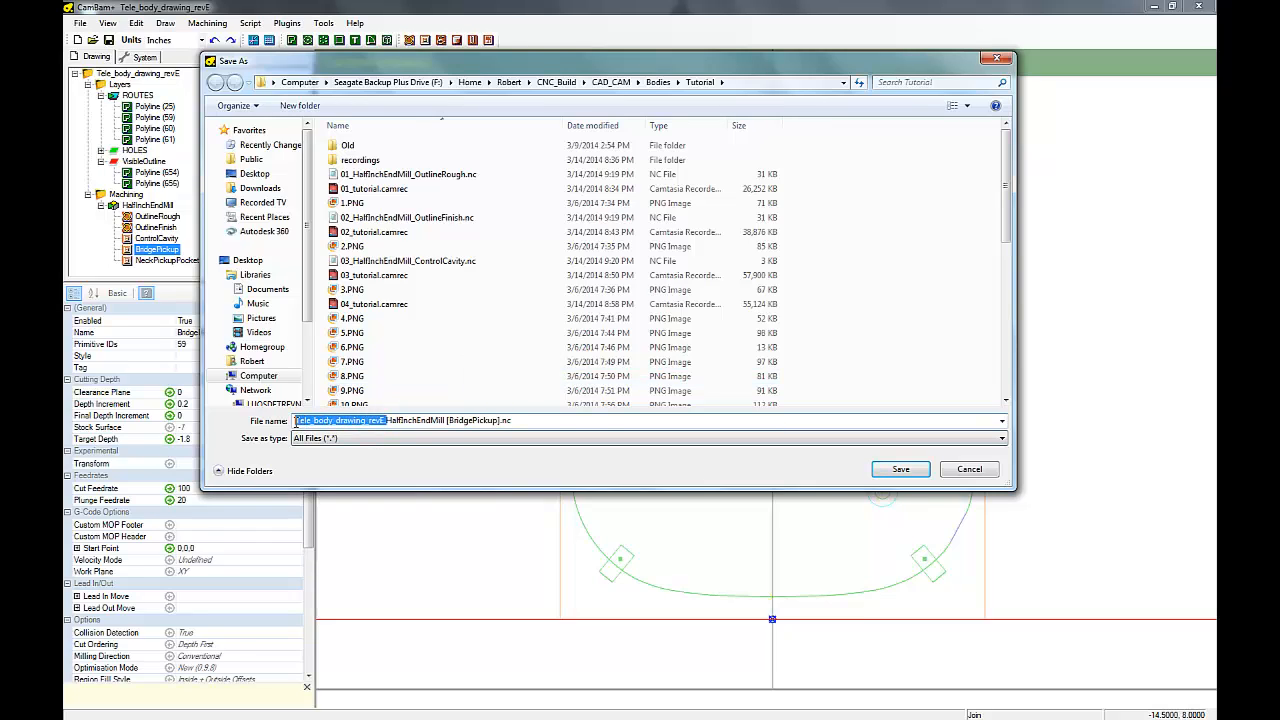
type("03")
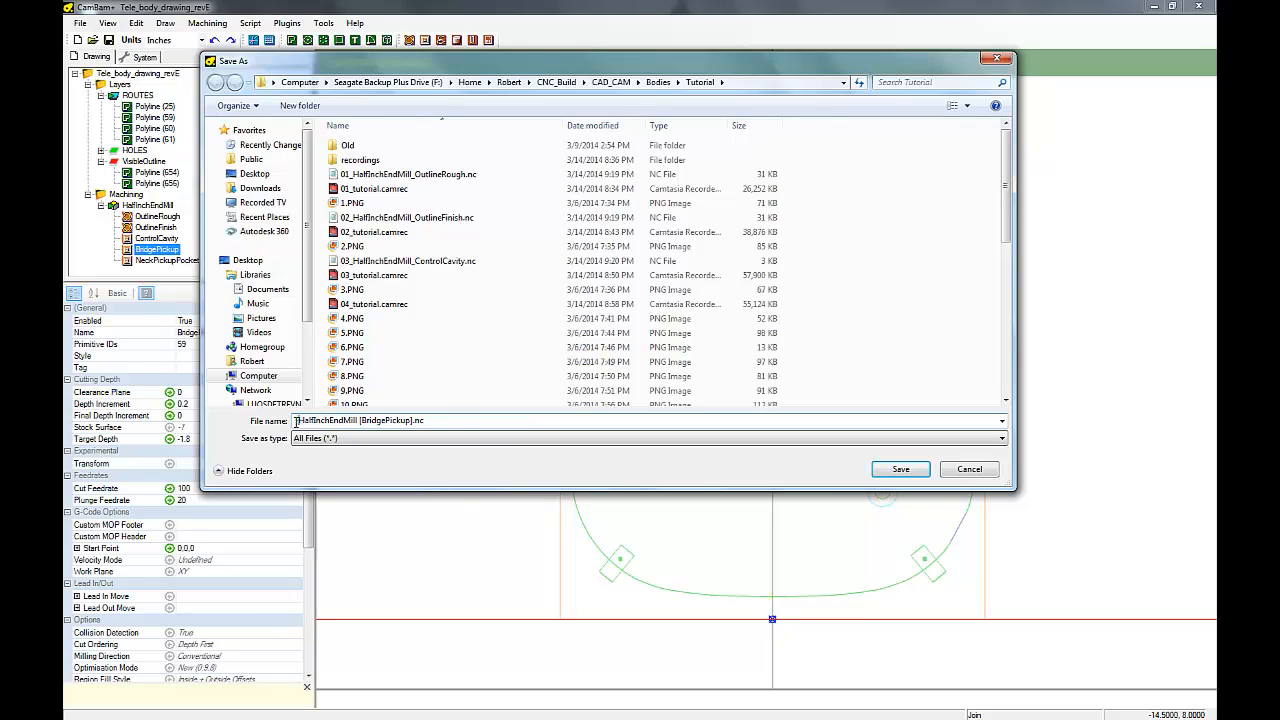
left_click(368, 422)
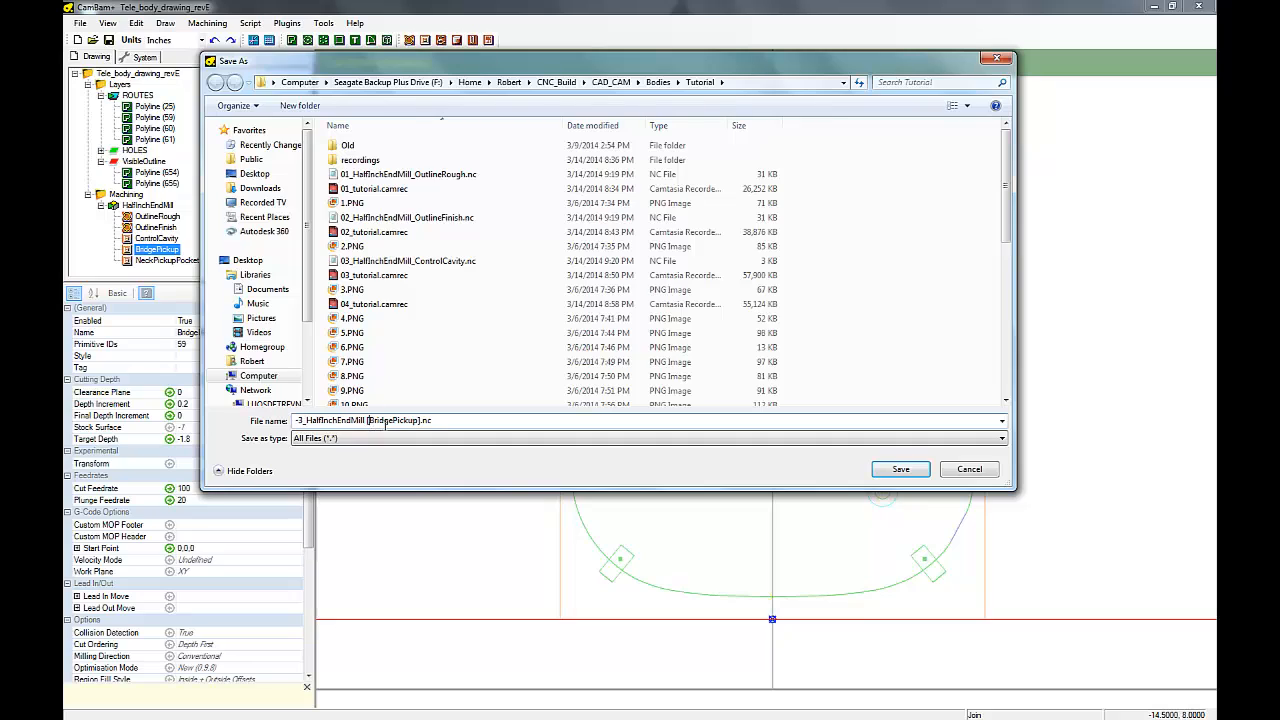
key("Delete")
key("BackSpace")
type("_")
left_click(885, 470)
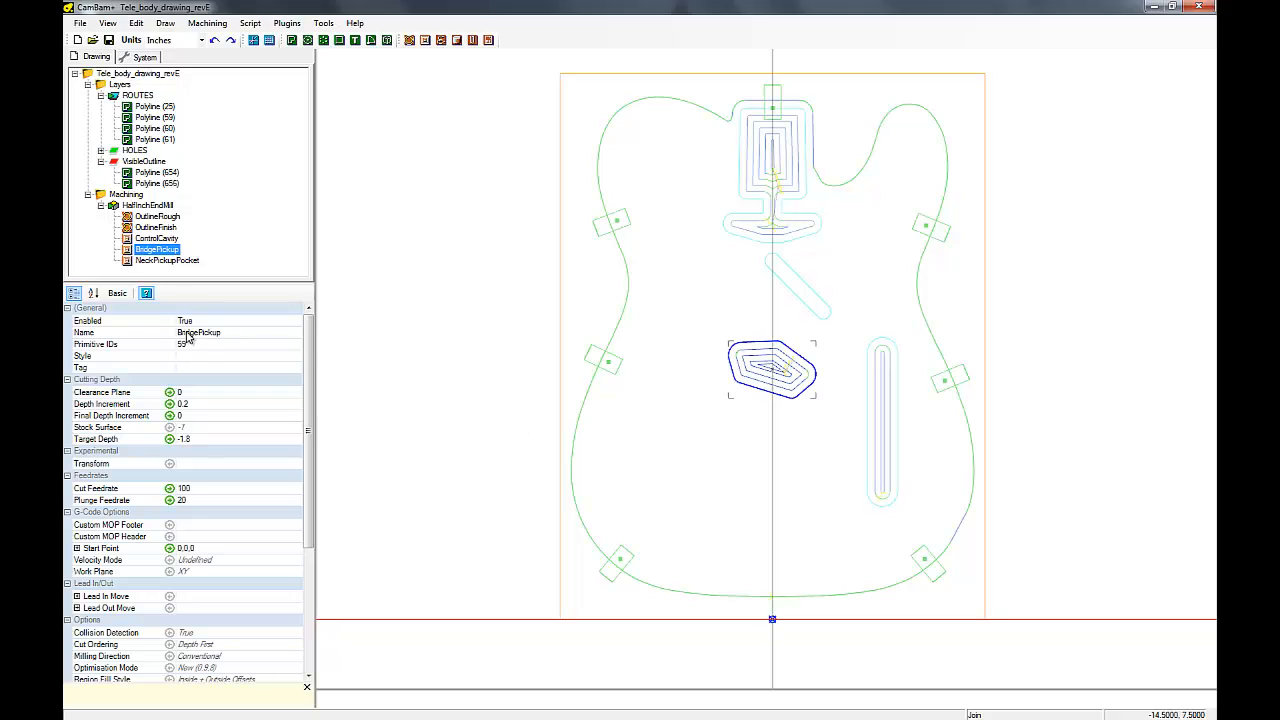
Step: Produce the G-code for the NeckPickupPocket operation and save it as 05_HalfInchEndMill_NeckPickupPocket.nc in the Tutorial folder
left_click(168, 261)
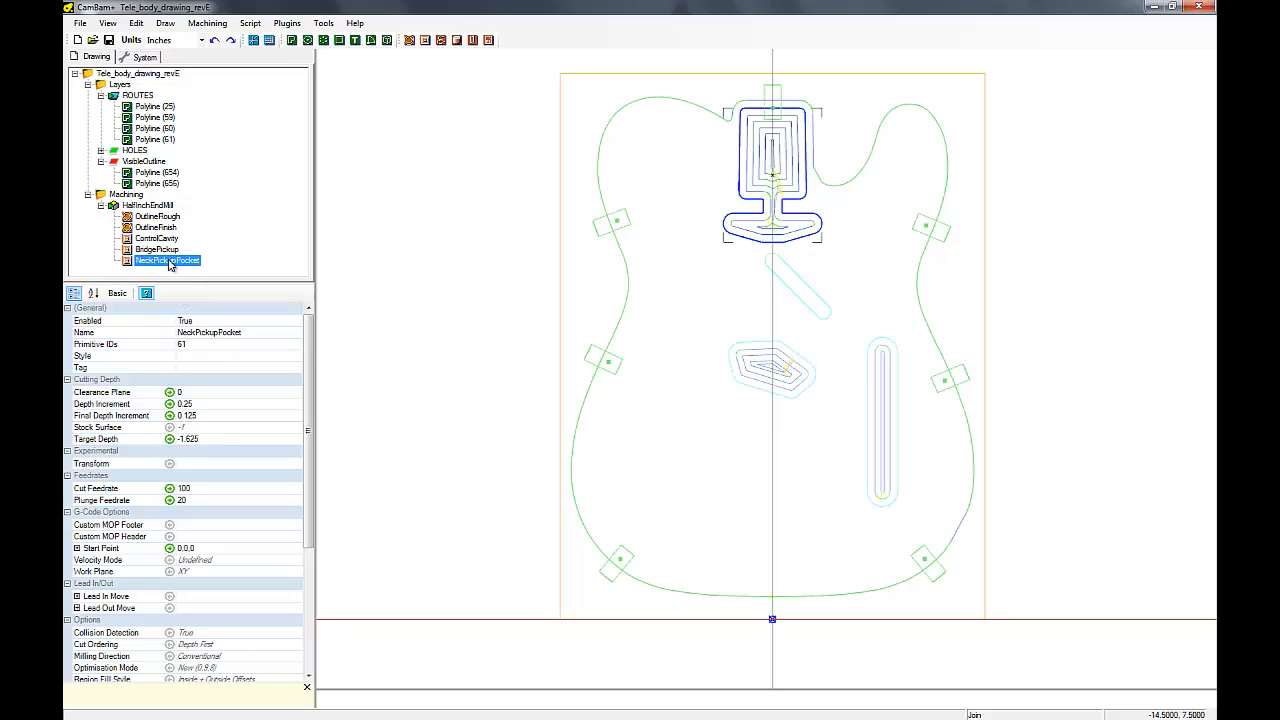
right_click(170, 264)
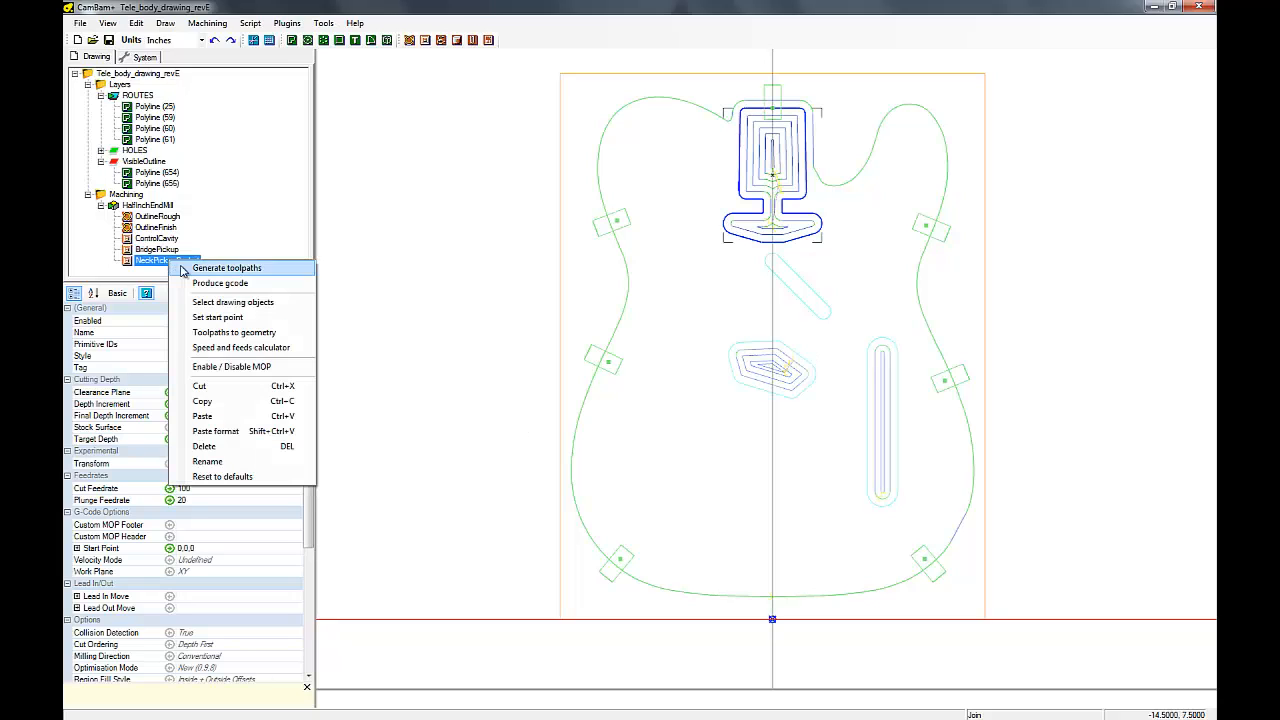
left_click(205, 287)
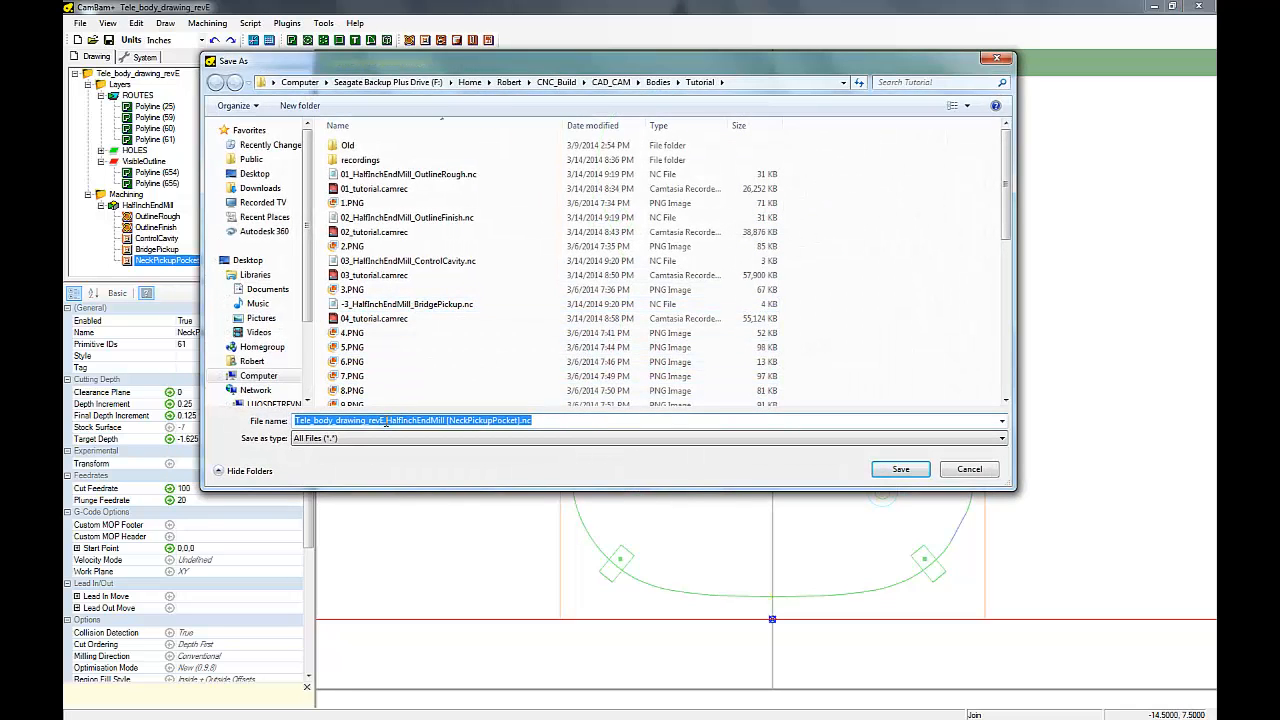
left_click_drag(385, 423, 297, 421)
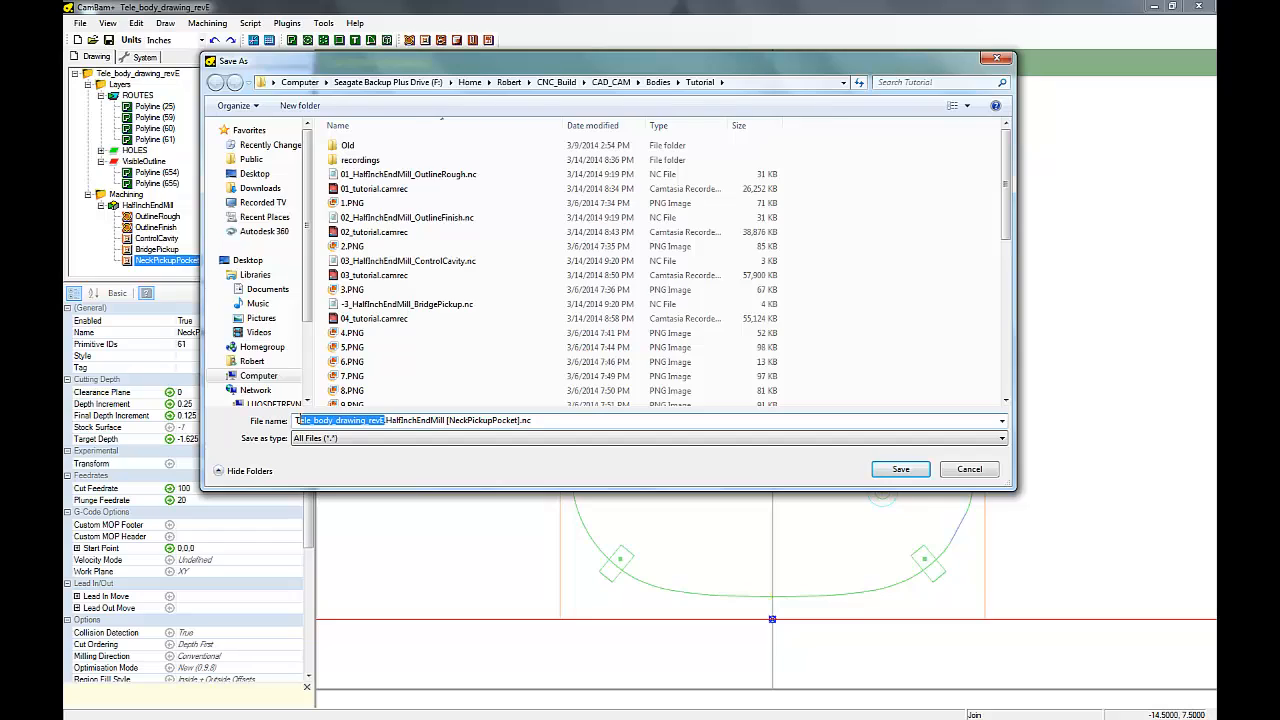
key("Delete")
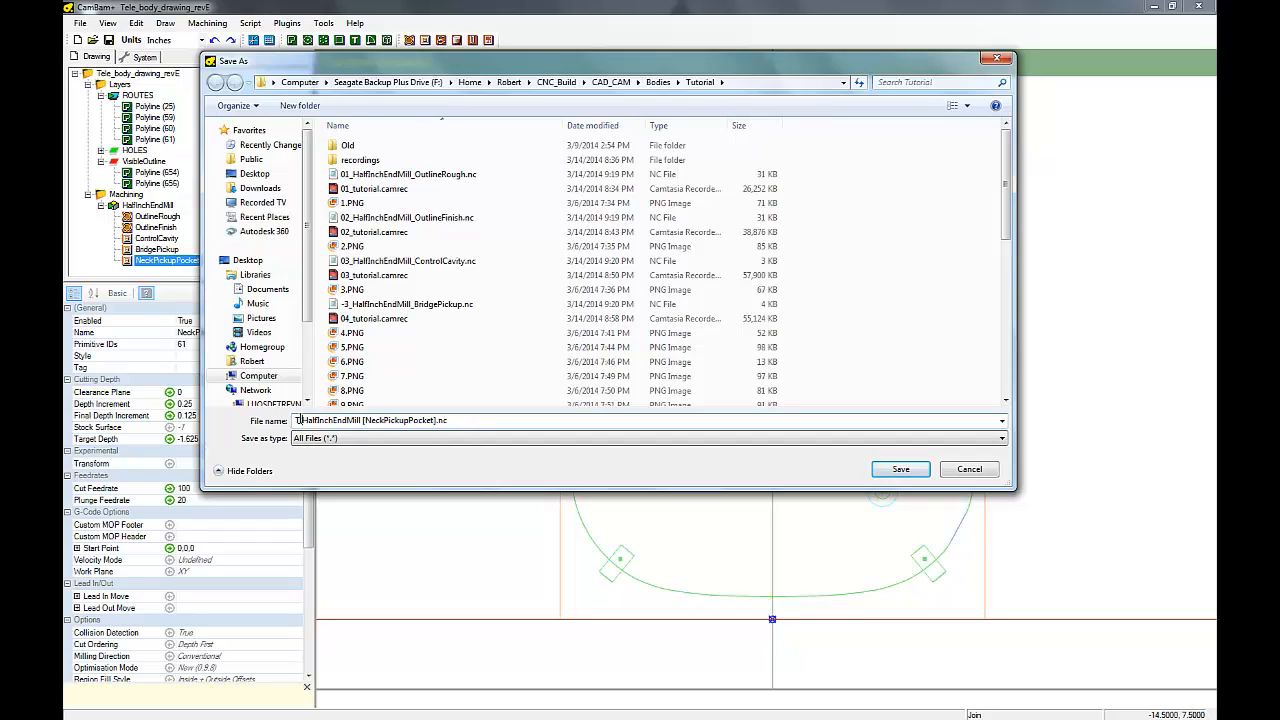
key("BackSpace")
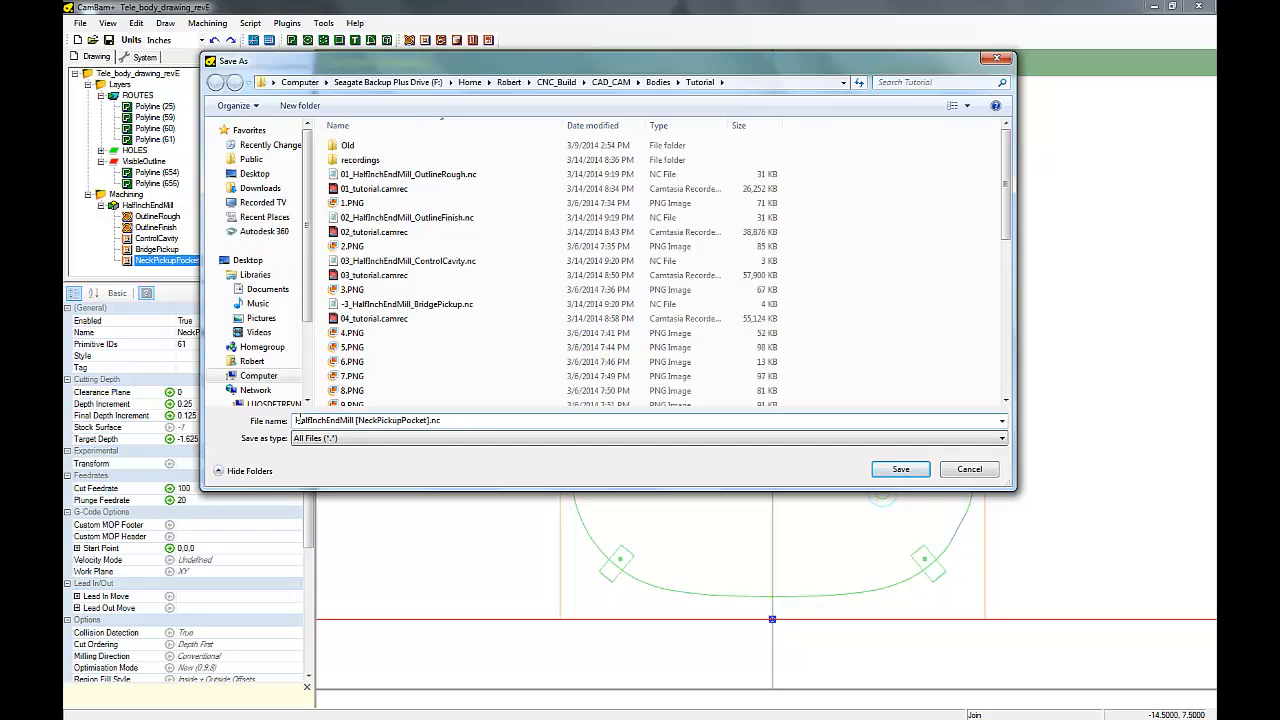
type("-")
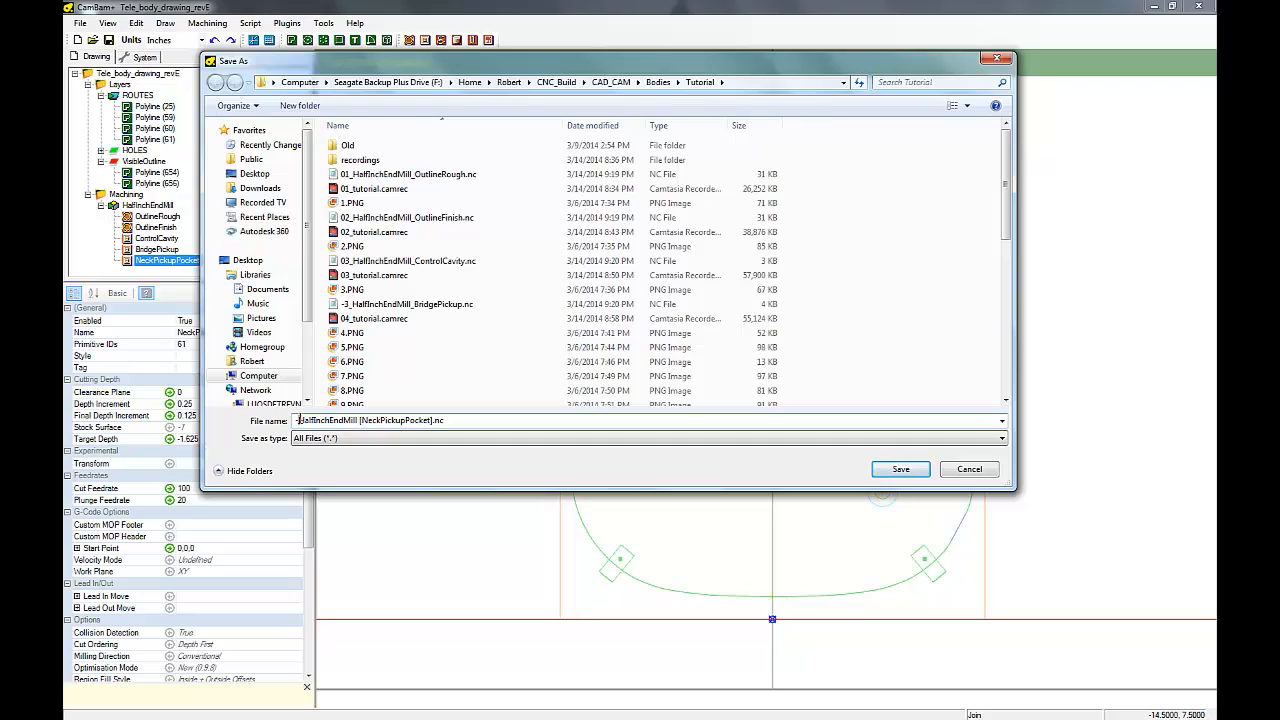
key("BackSpace")
type("04")
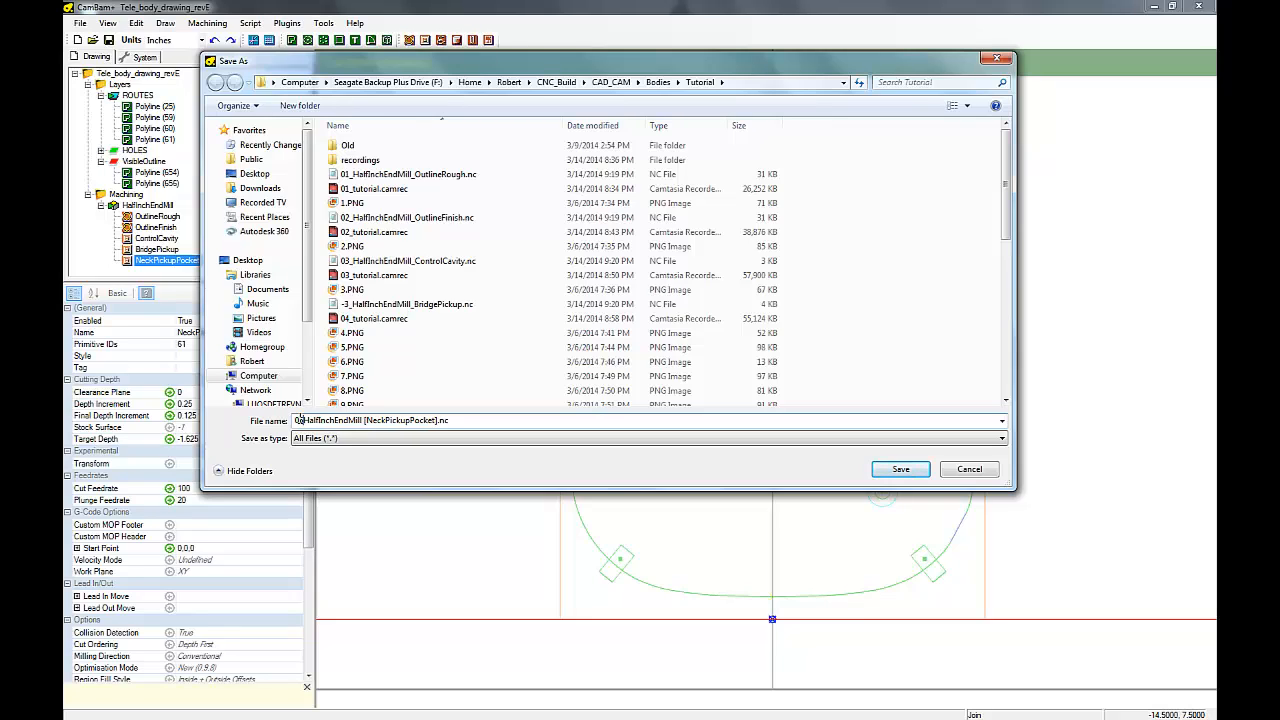
type("_")
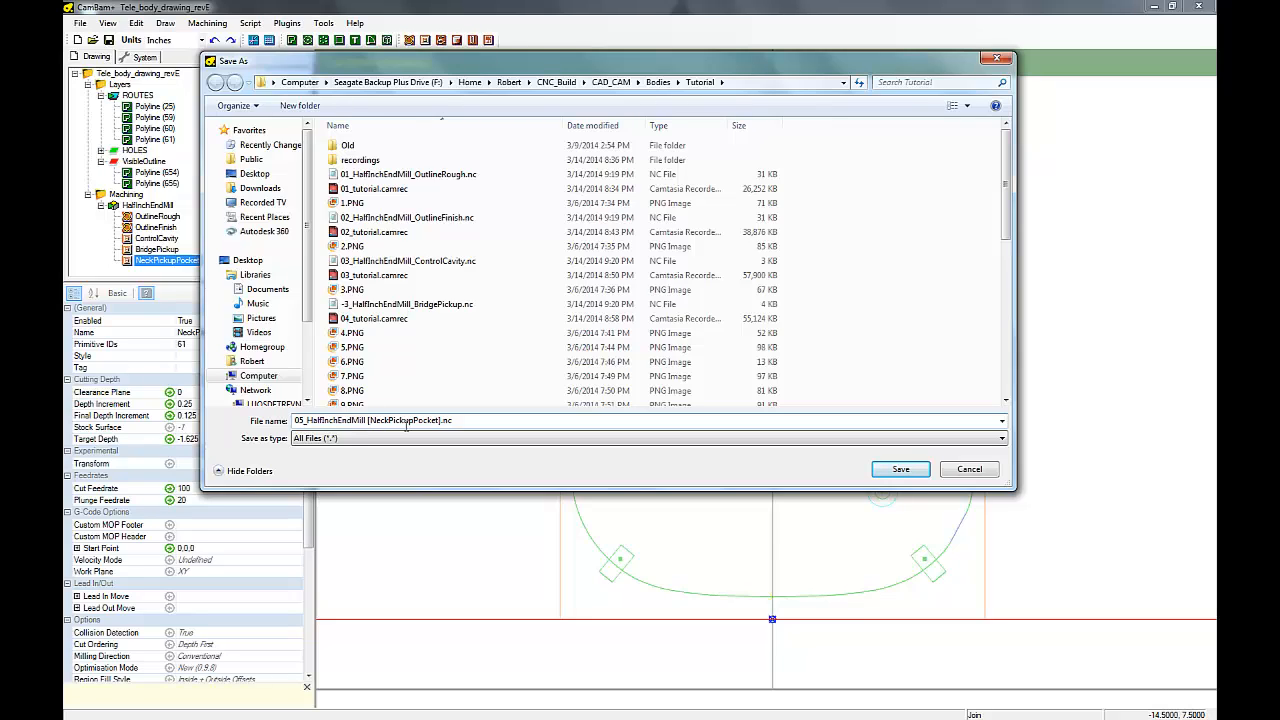
key("BackSpace")
key("BackSpace")
type("_")
left_click(895, 475)
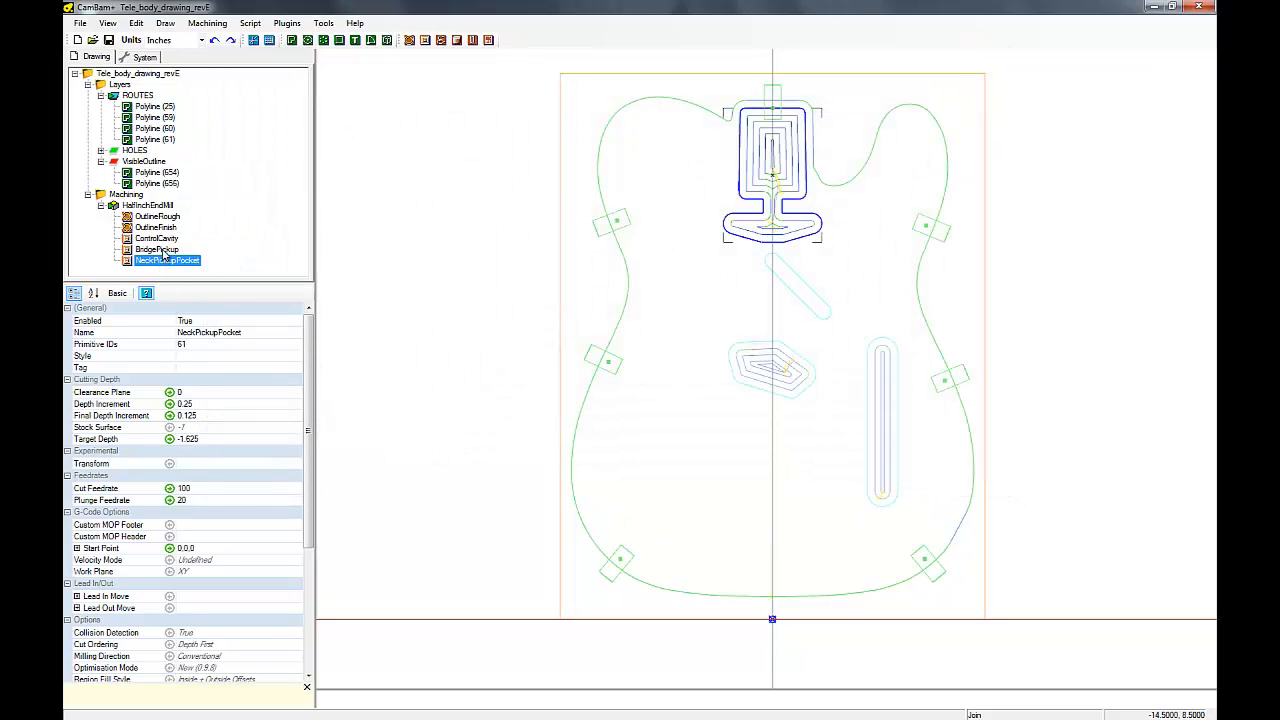
Step: Produce the G-code for the BridgePickup operation again and save it as 04_HalfInchEndMill_BridgePickup.nc in the Tutorial folder
left_click(163, 253)
right_click(163, 253)
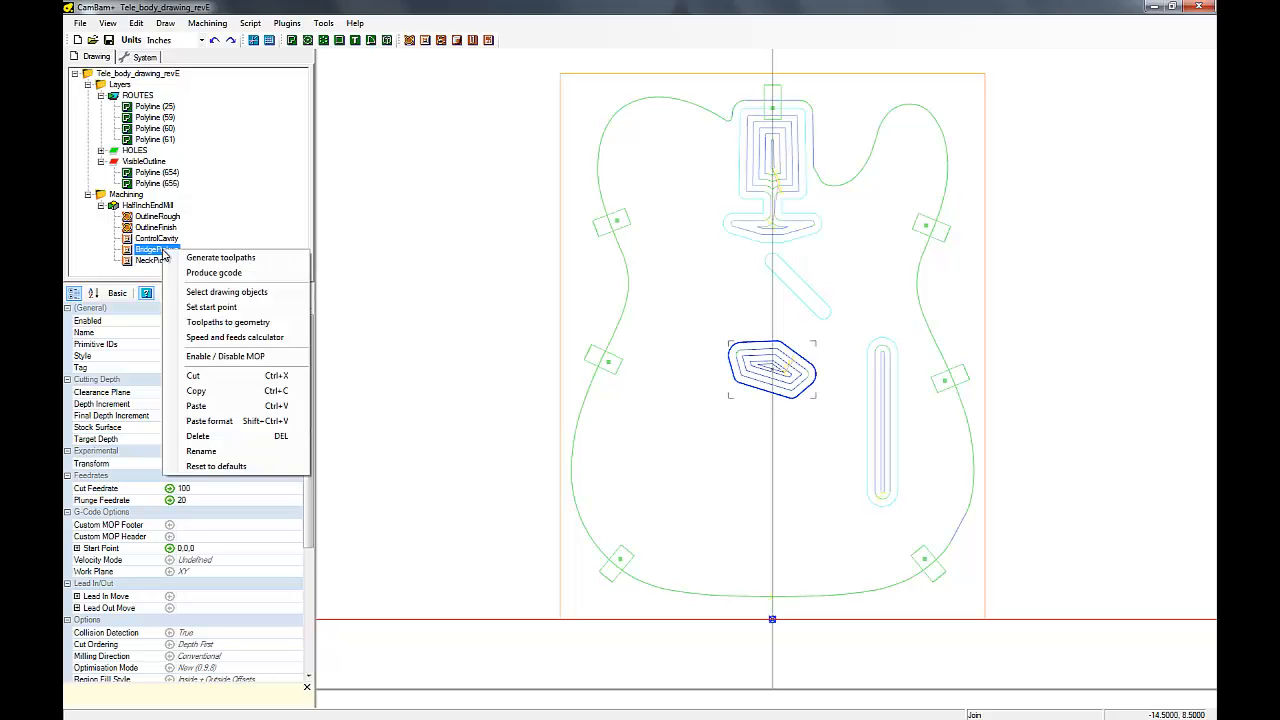
left_click(210, 273)
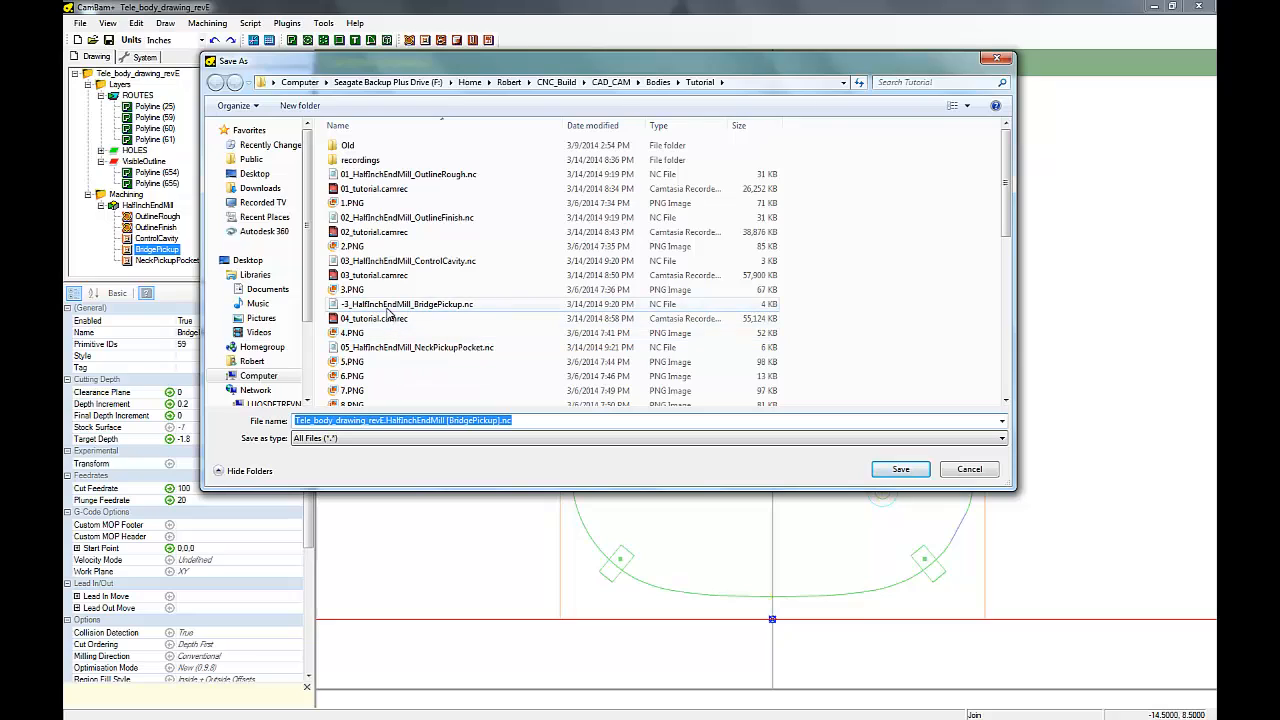
left_click(390, 305)
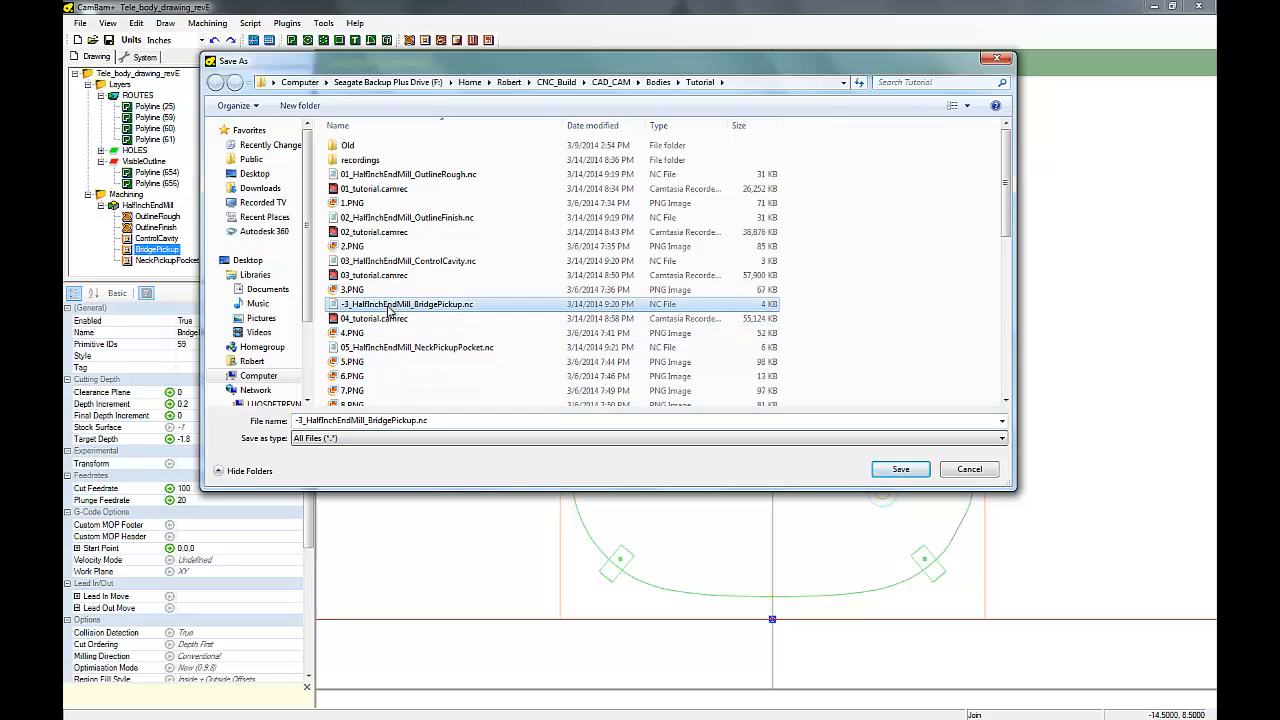
left_click(301, 420)
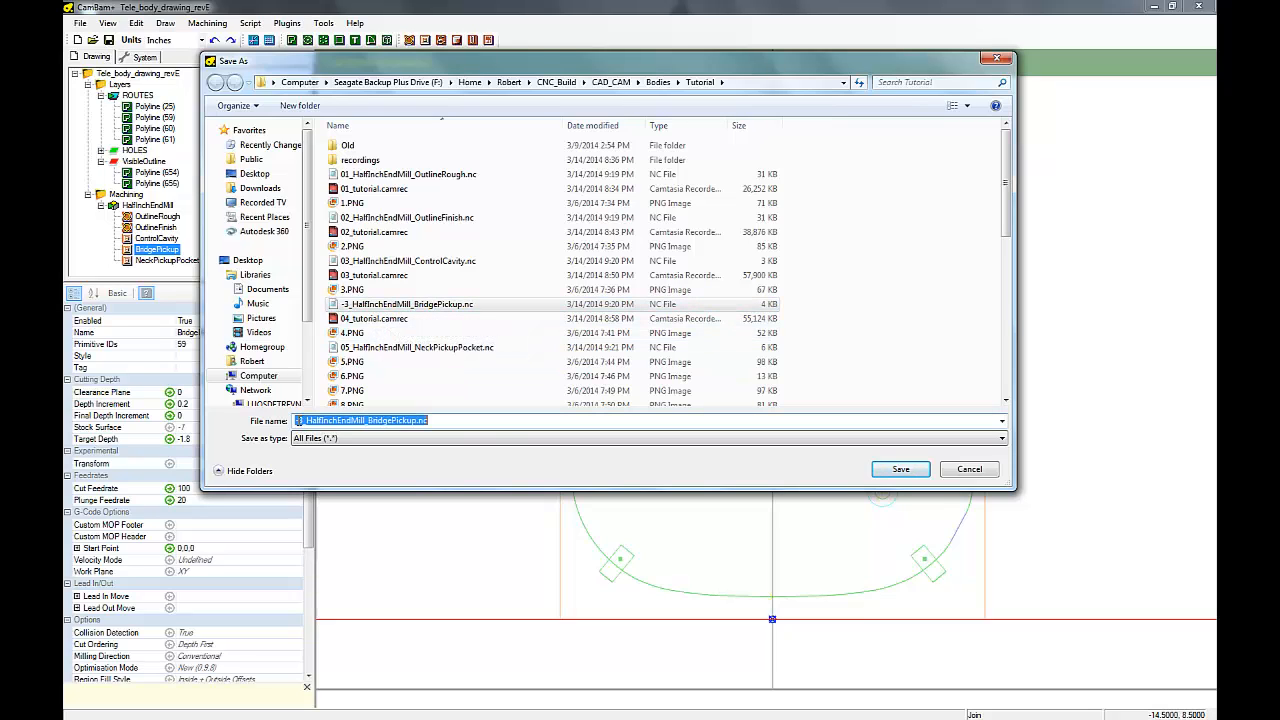
left_click_drag(302, 420, 289, 421)
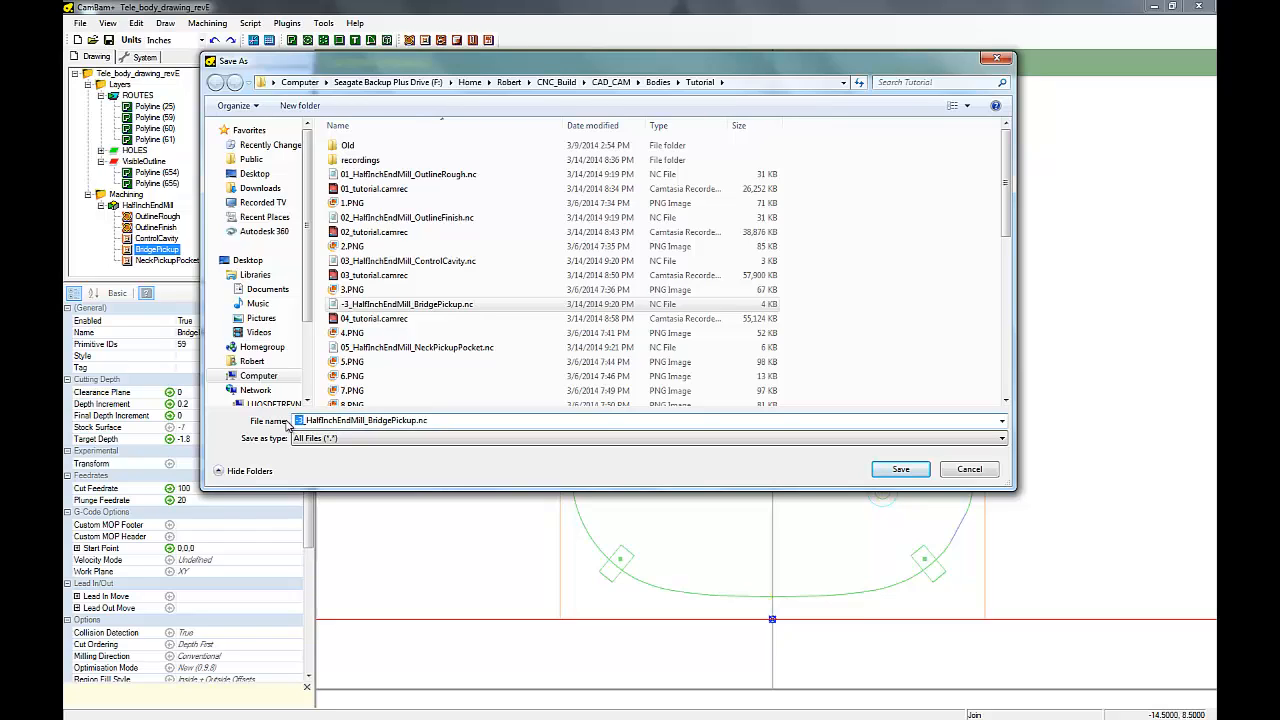
type("04")
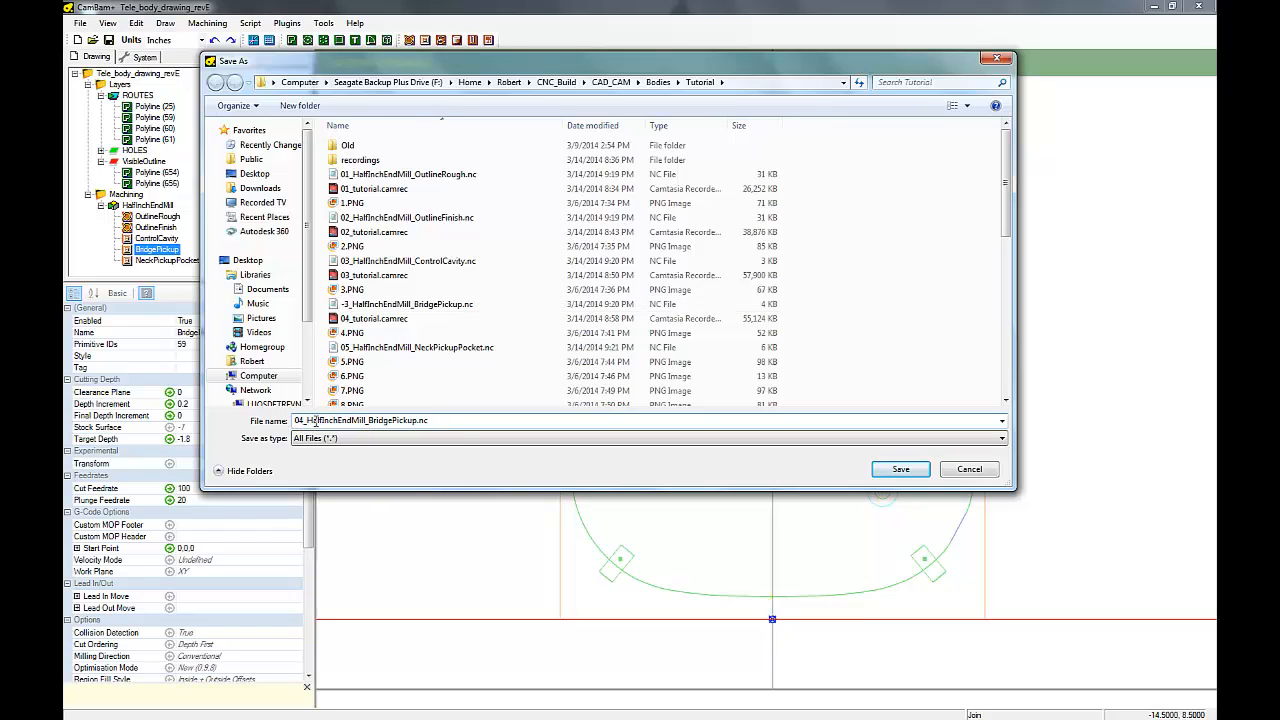
left_click(896, 470)
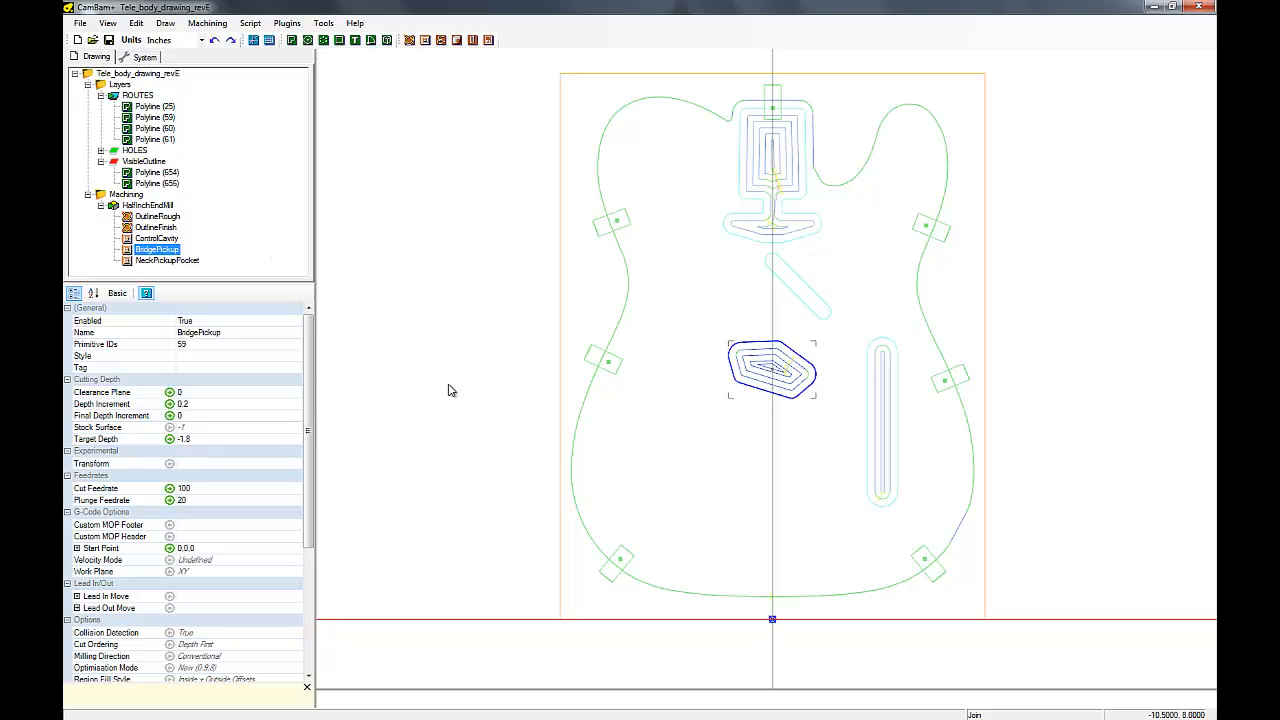
Step: View the body's toolpaths at an angle in 3D and show all drawing layers
left_click_drag(449, 391, 420, 325, "alt")
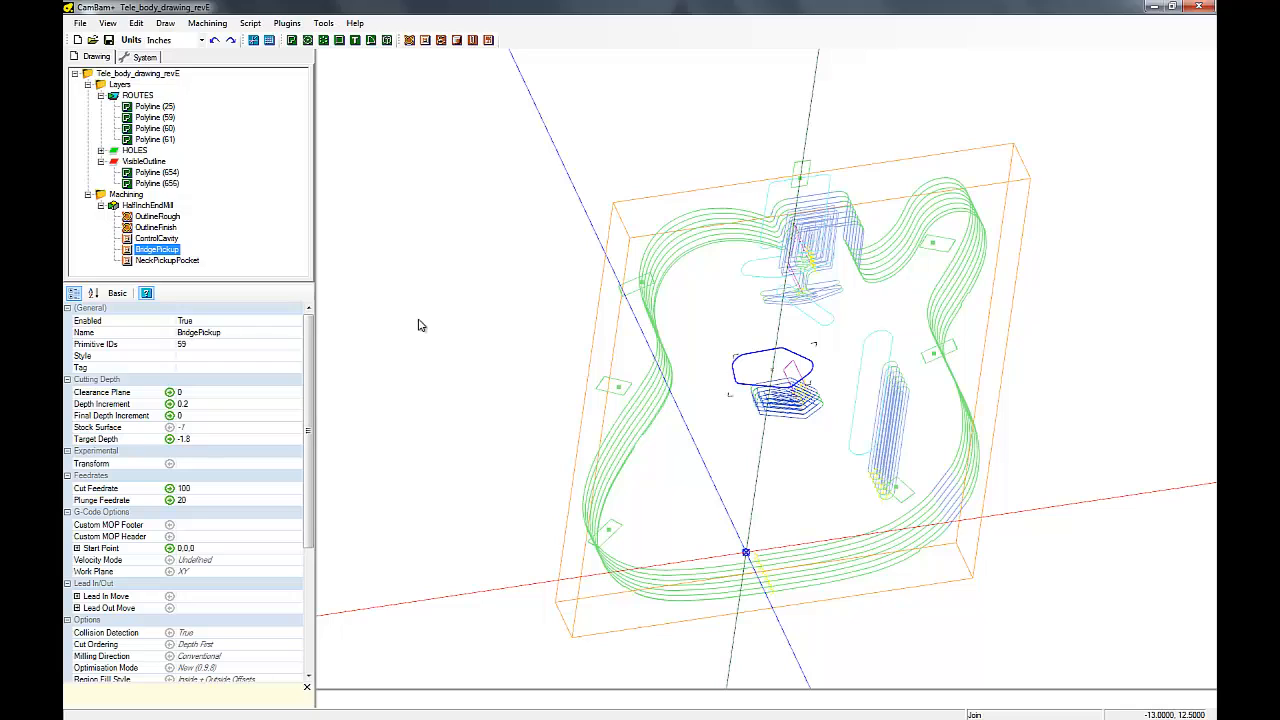
left_click(135, 96)
right_click(136, 100)
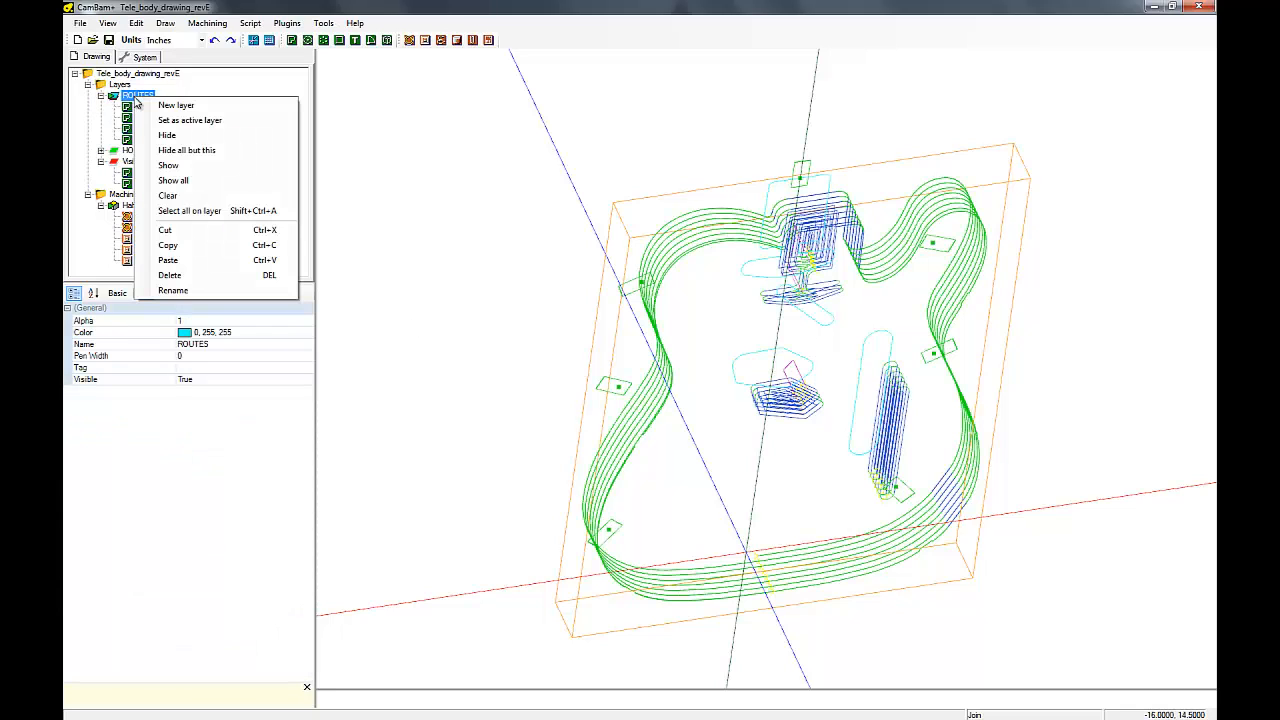
left_click(174, 181)
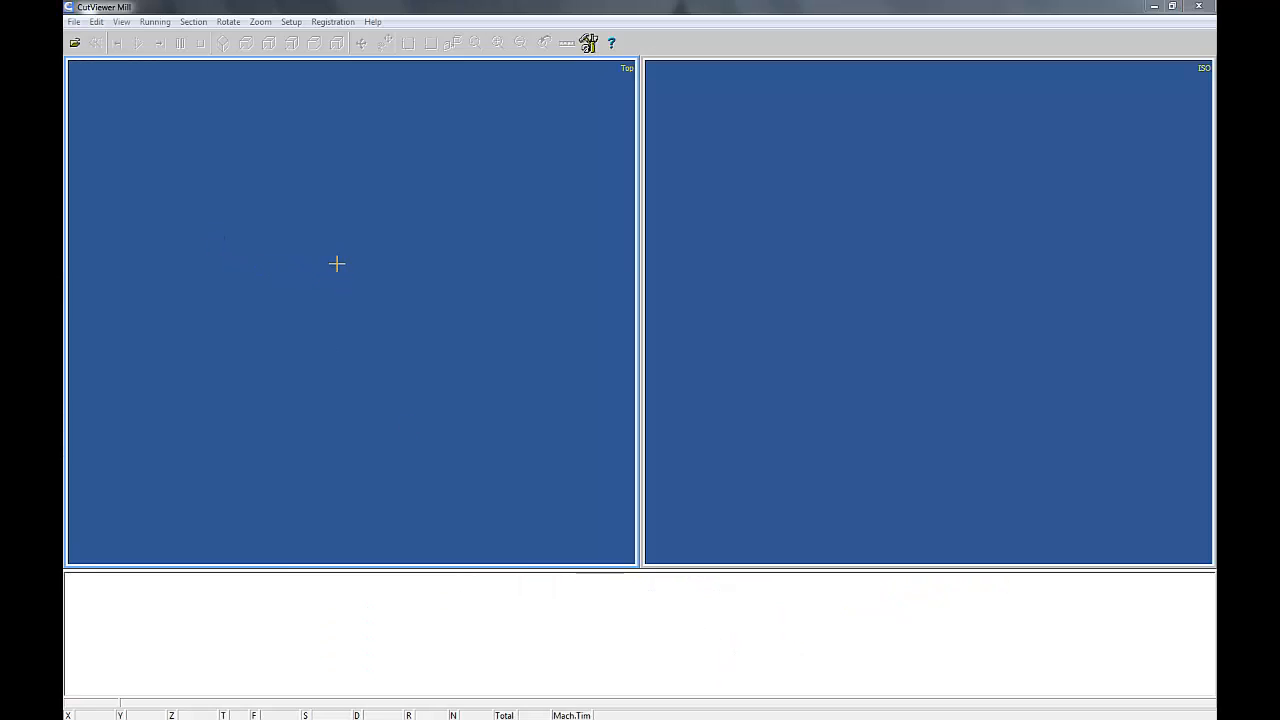
Step: Switch to CutViewer Mill and open the combined HalfInchEndMill.nc program from the Tutorial folder
left_click(75, 43)
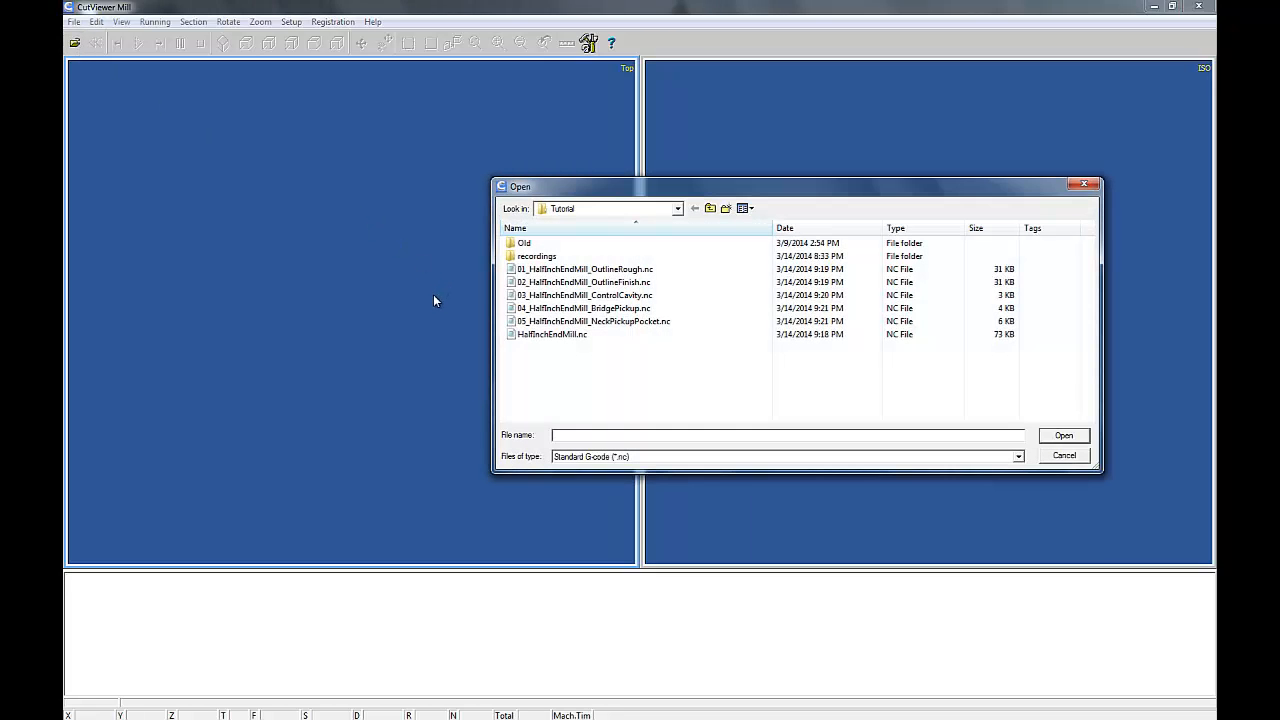
left_click(552, 335)
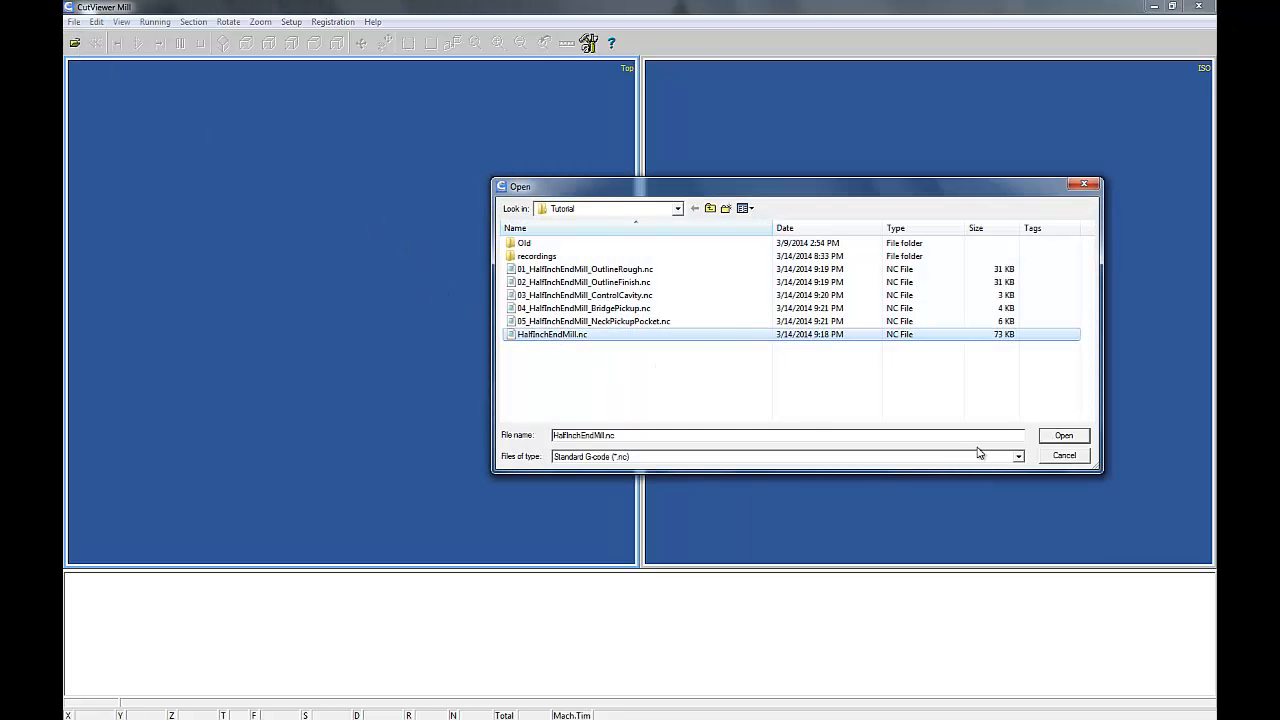
left_click(1063, 436)
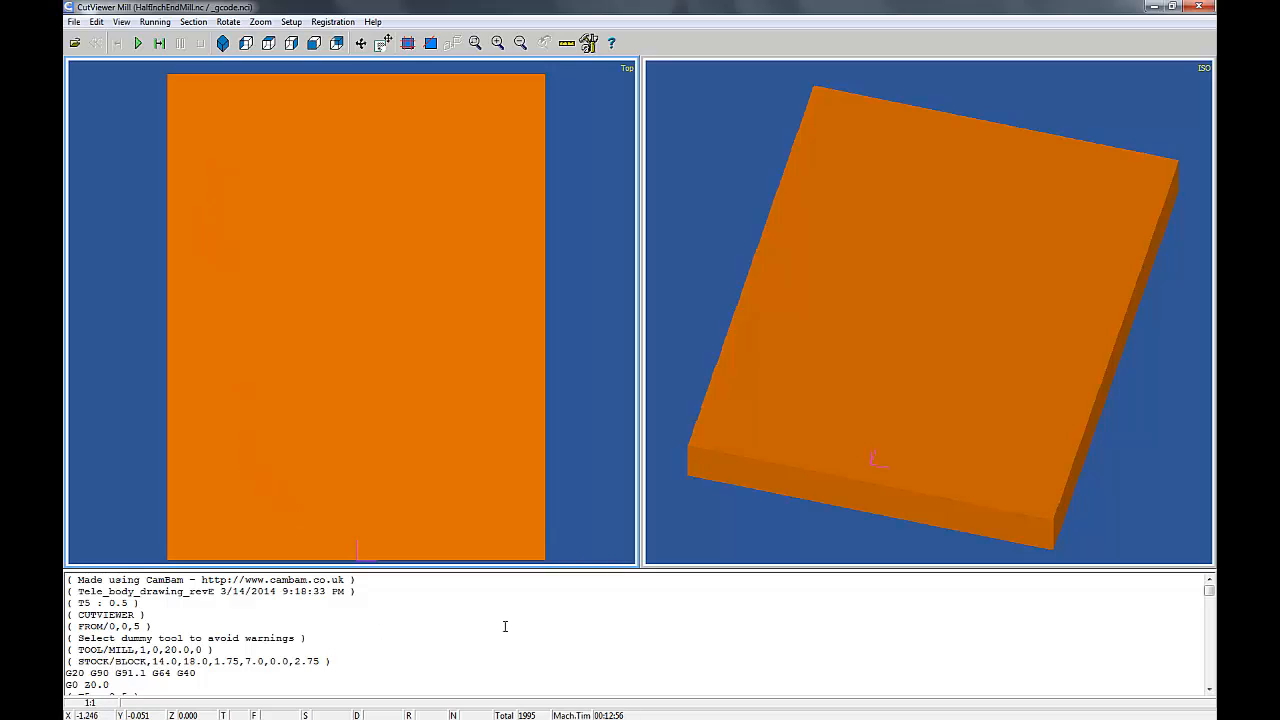
Step: Examine the loaded program's G-code lines, including the outline moves, and return to the program header
left_click_drag(1206, 592, 1208, 625)
left_click(1209, 683)
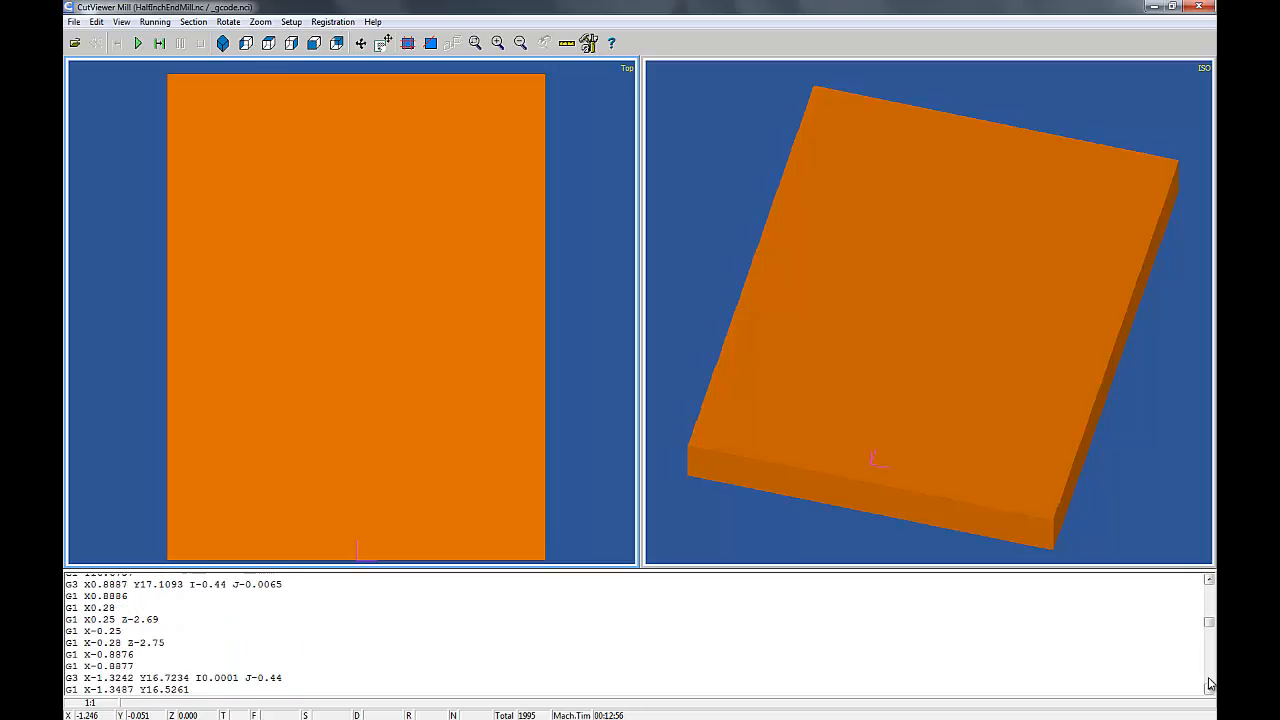
left_click(1209, 680)
left_click(1209, 680)
left_click(1209, 680)
left_click(1209, 680)
left_click(1209, 680)
left_click(1209, 680)
left_click(1209, 680)
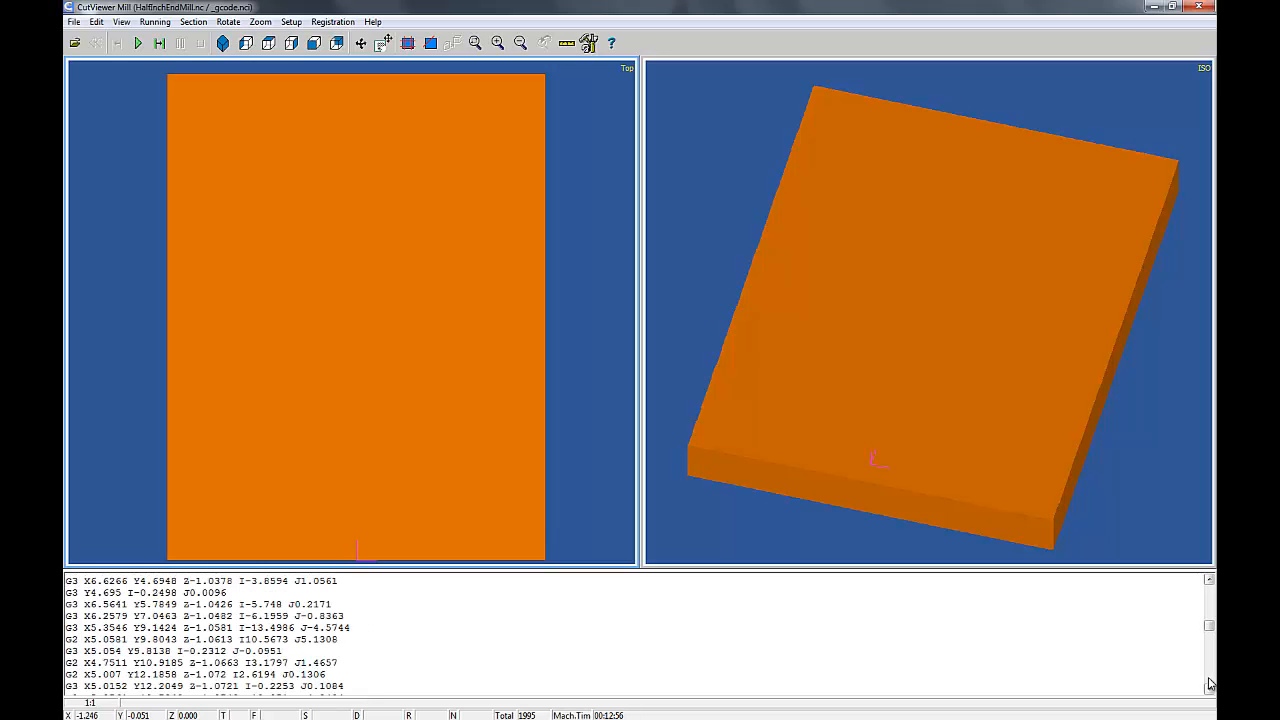
left_click_drag(1209, 625, 1210, 590)
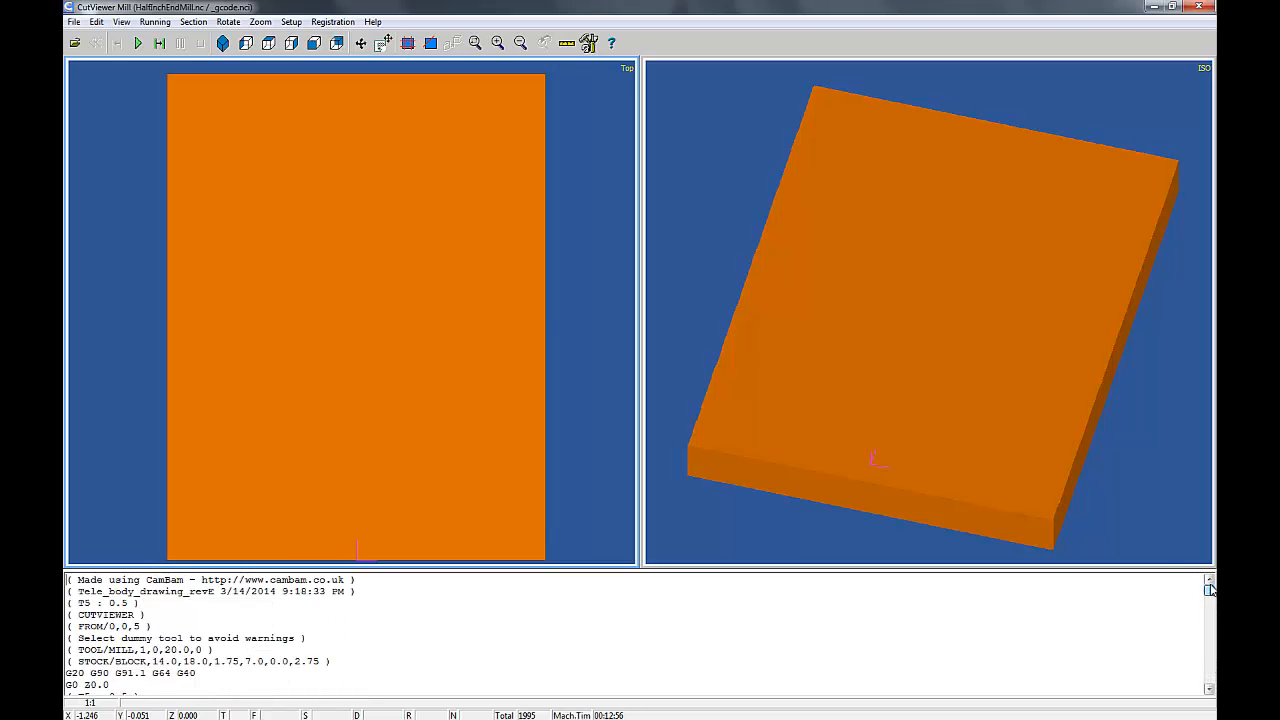
Step: Run the complete cutting simulation of the half-inch end mill program on the stock block
left_click(138, 43)
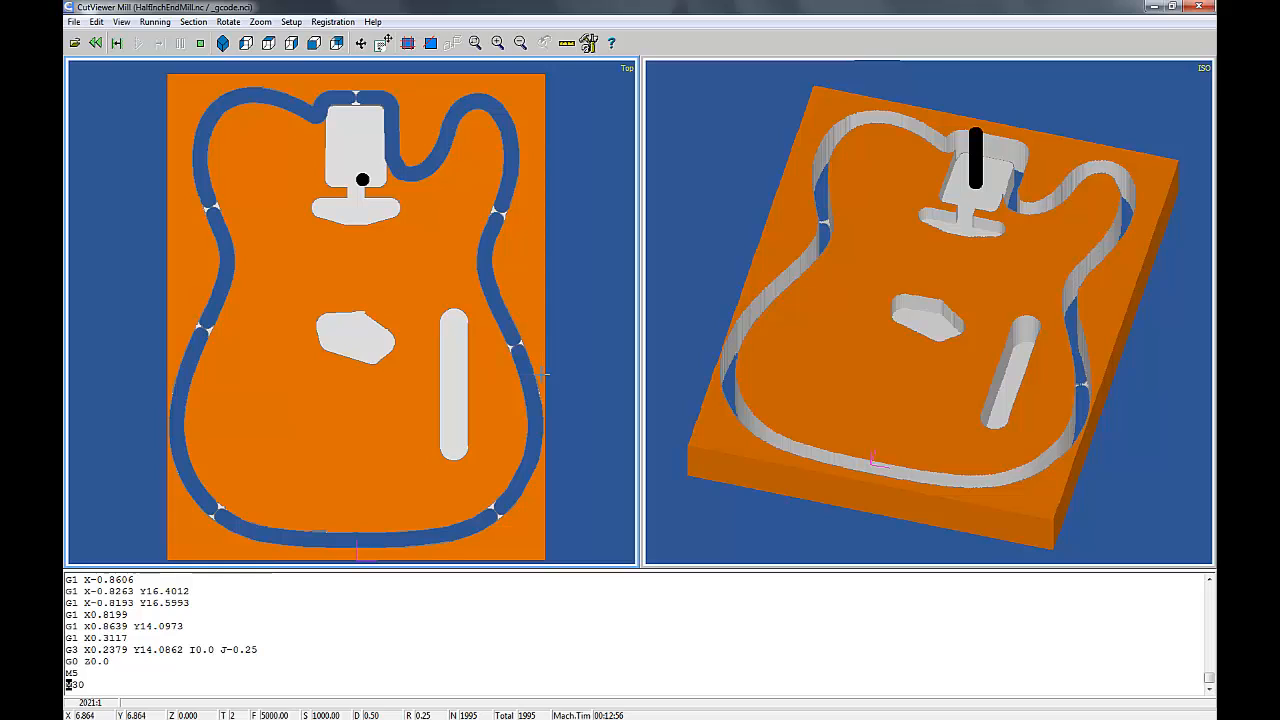
scroll(542, 374, "up", 1)
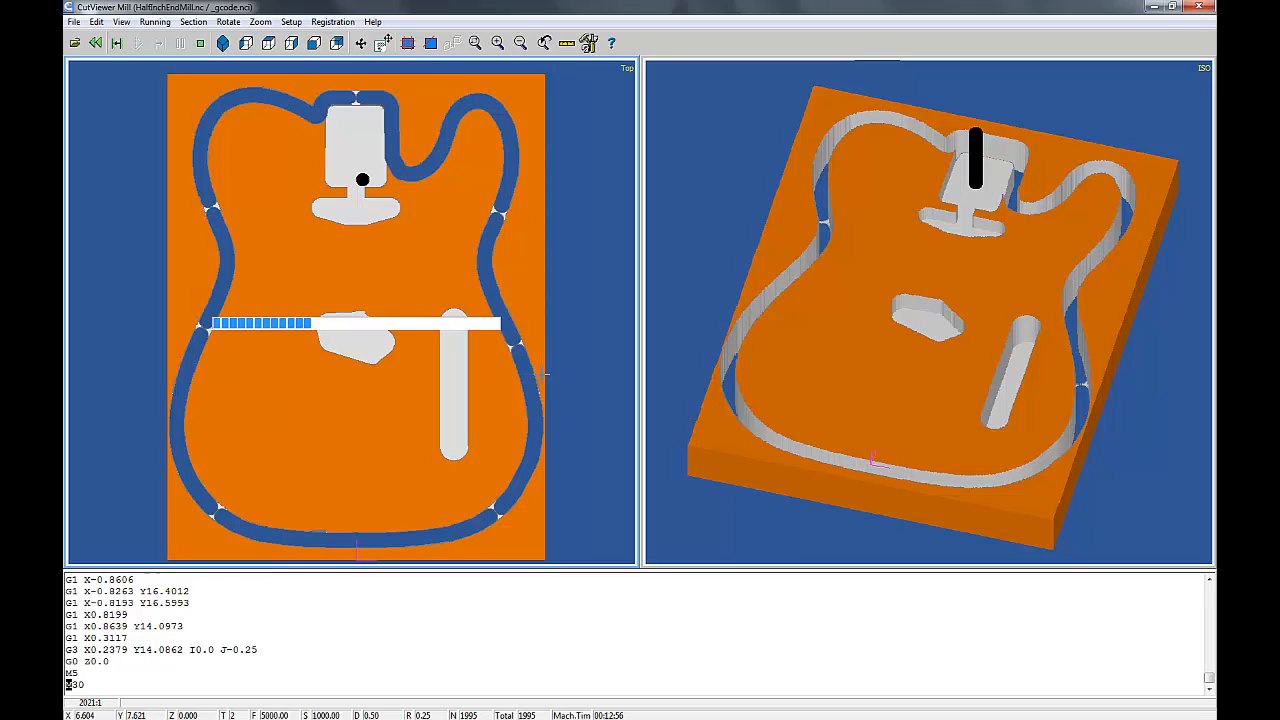